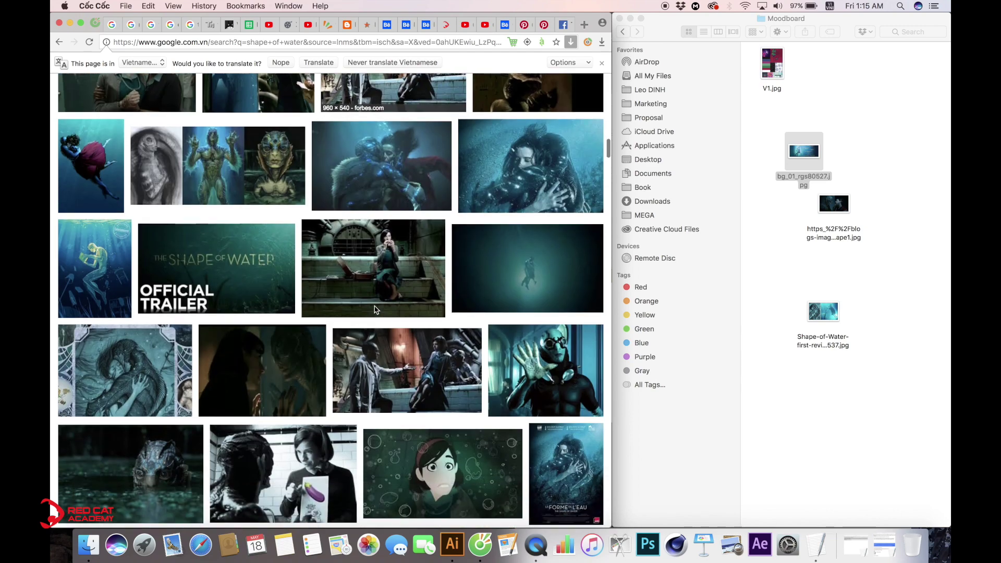
Save the animated girl with bubbles image and the related green The Shape of Water logo image into the Moodboard folder.
scroll(345, 305, "down", 6)
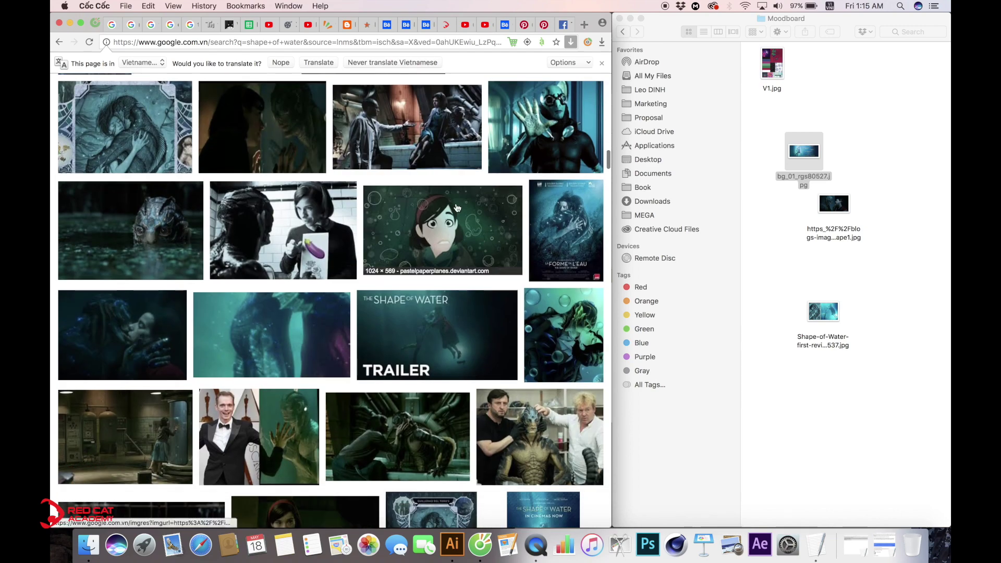
left_click(456, 208)
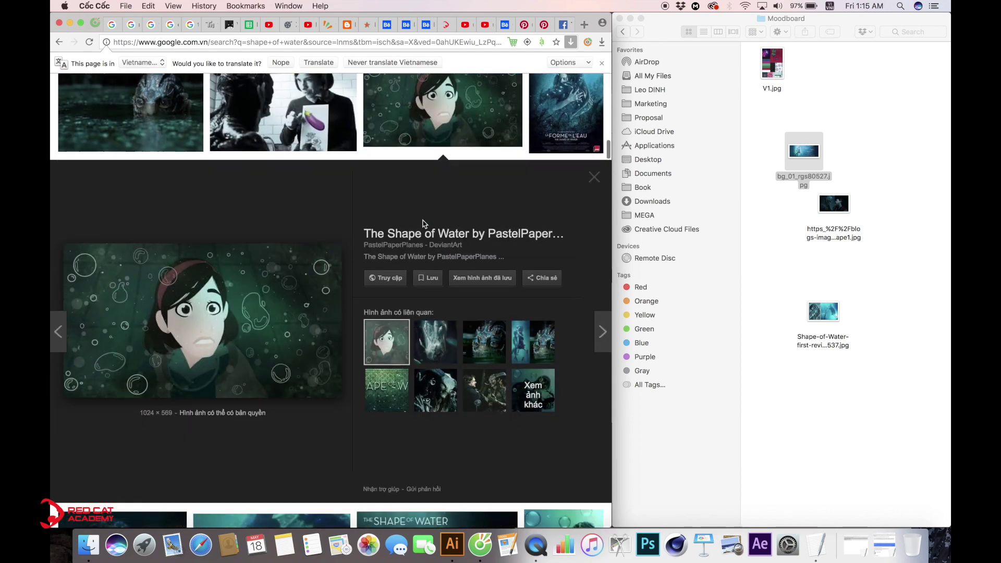
left_click_drag(158, 210, 767, 243)
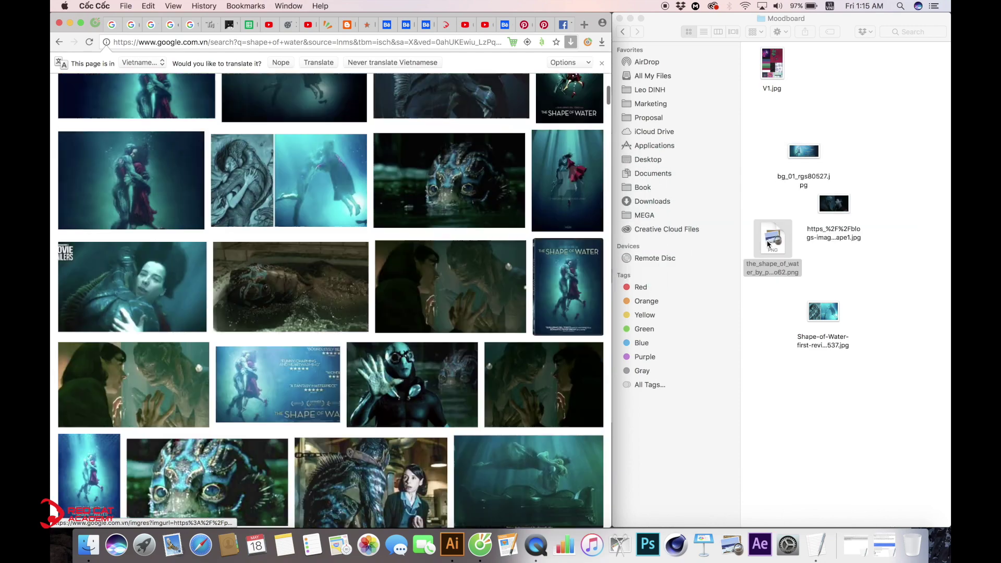
left_click(386, 259)
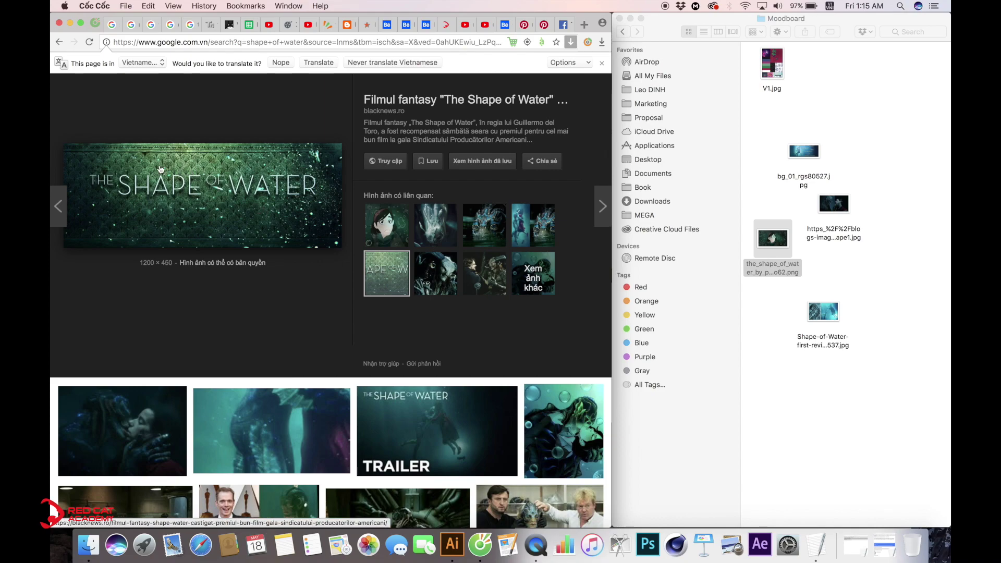
left_click_drag(155, 167, 868, 120)
Look through more of the Shape of Water image results for further moodboard references.
scroll(489, 292, "down", 4)
scroll(489, 292, "down", 15)
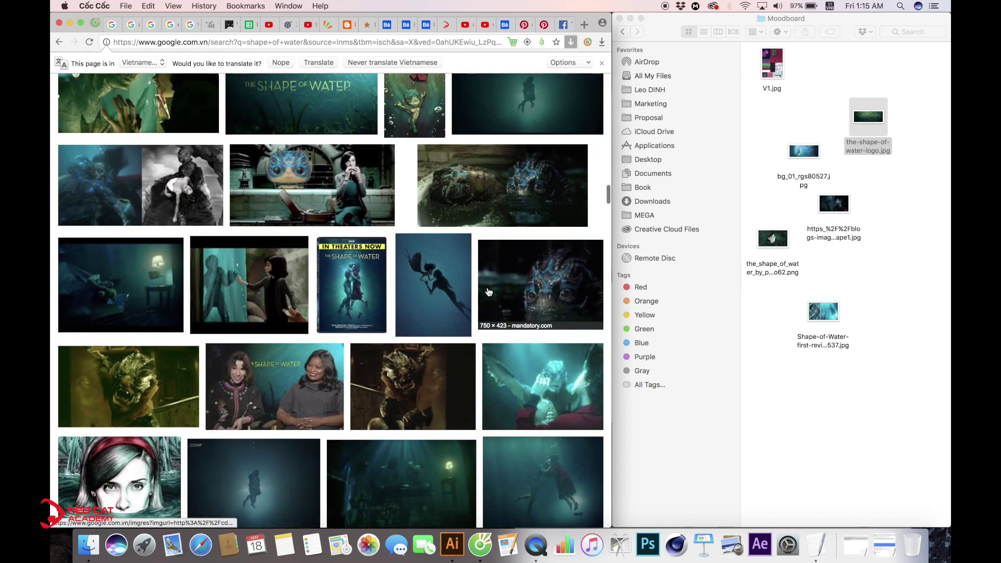
scroll(419, 292, "down", 6)
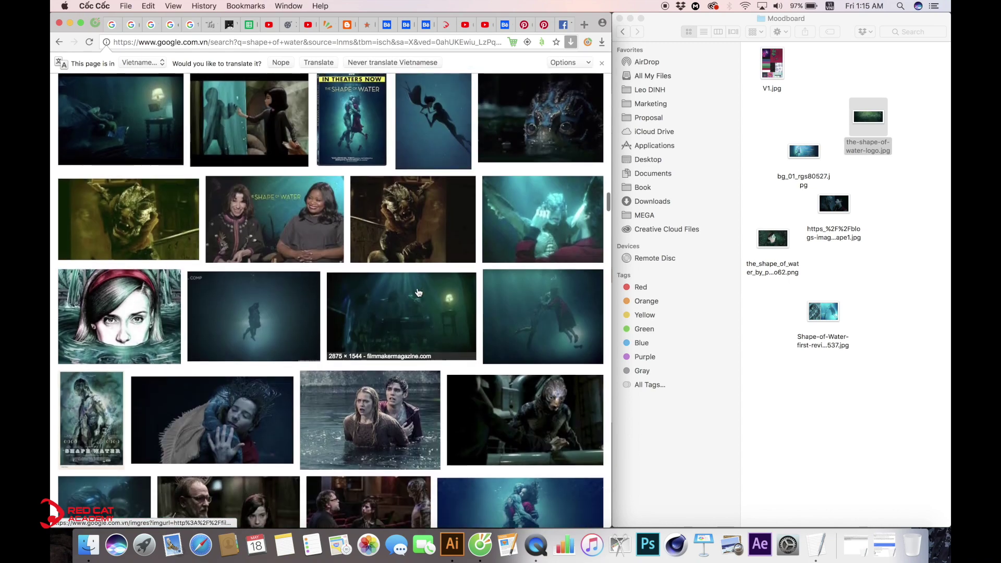
scroll(419, 293, "down", 3)
scroll(419, 292, "down", 5)
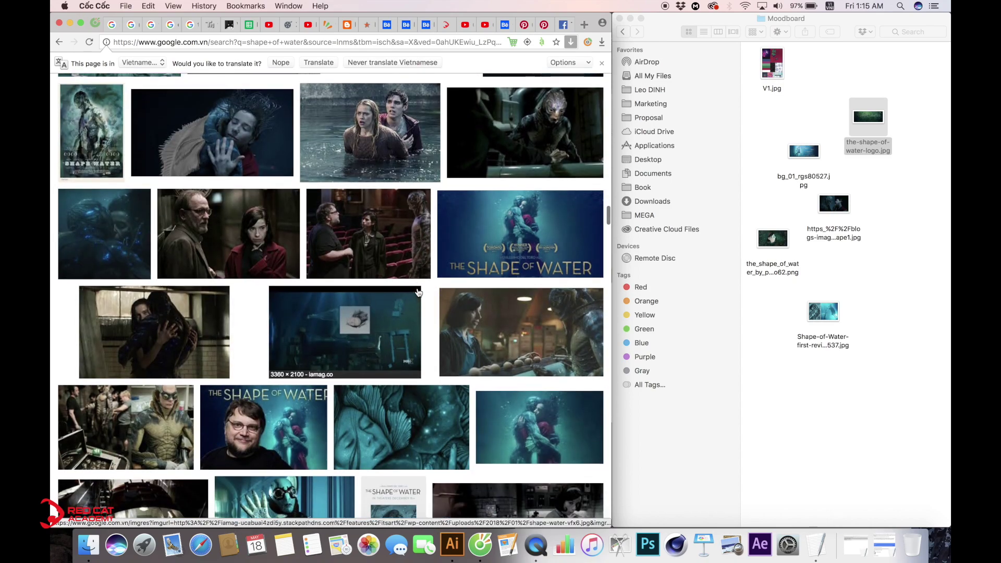
scroll(419, 292, "down", 4)
scroll(419, 293, "down", 4)
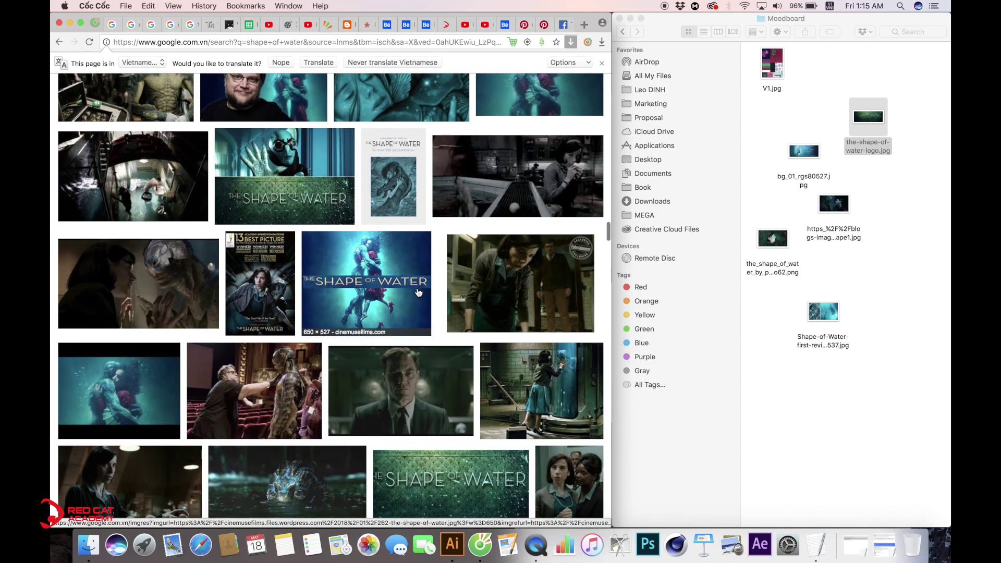
scroll(418, 292, "down", 3)
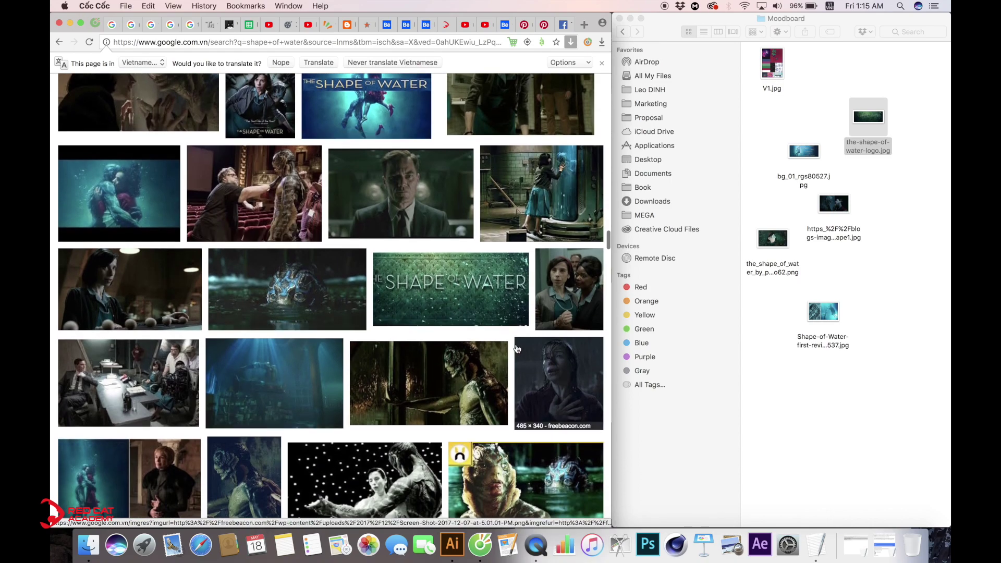
scroll(419, 292, "down", 6)
scroll(517, 348, "down", 15)
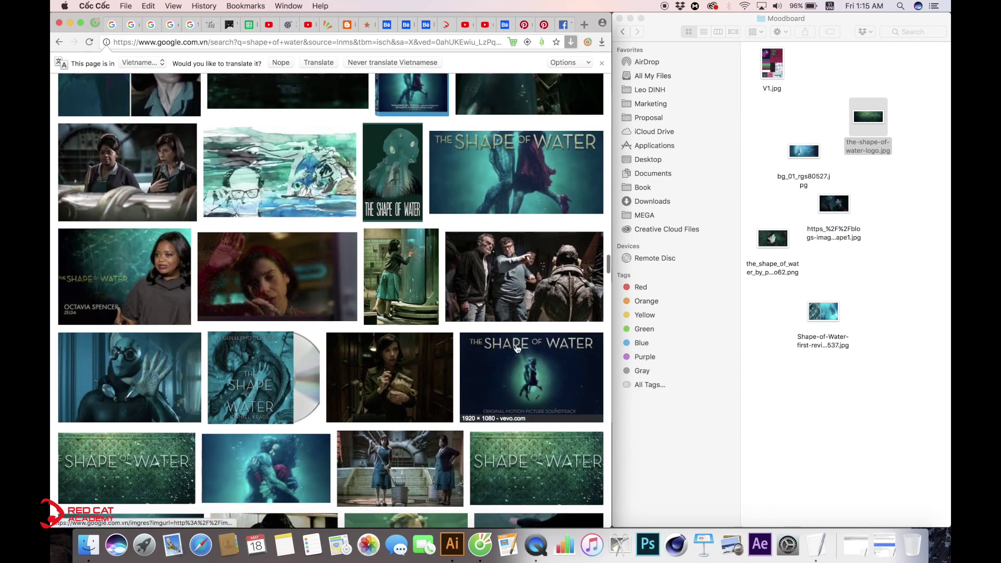
scroll(518, 348, "down", 6)
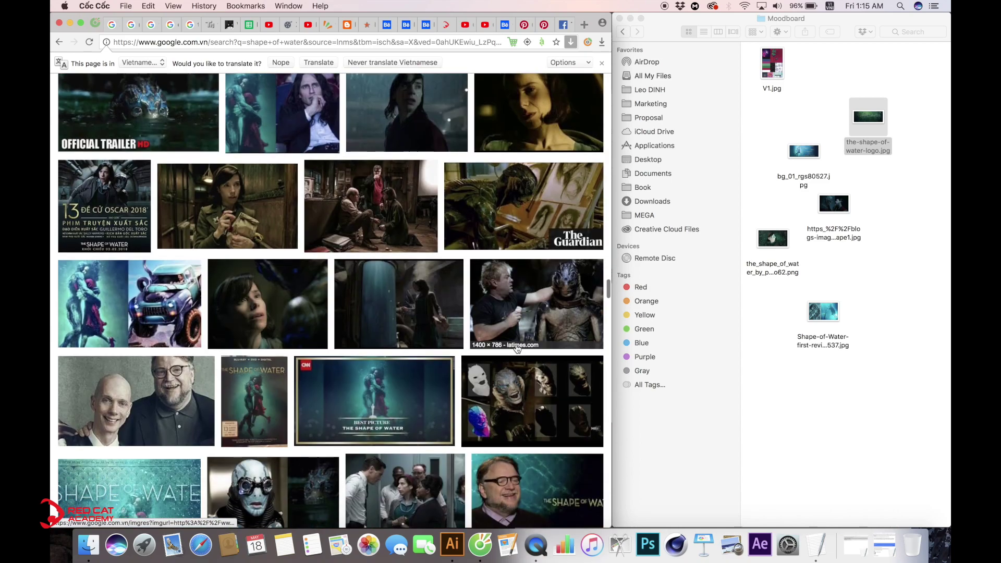
scroll(518, 348, "down", 12)
Go to pinterest.com in the browser and get its search ready for a query.
left_click(451, 43)
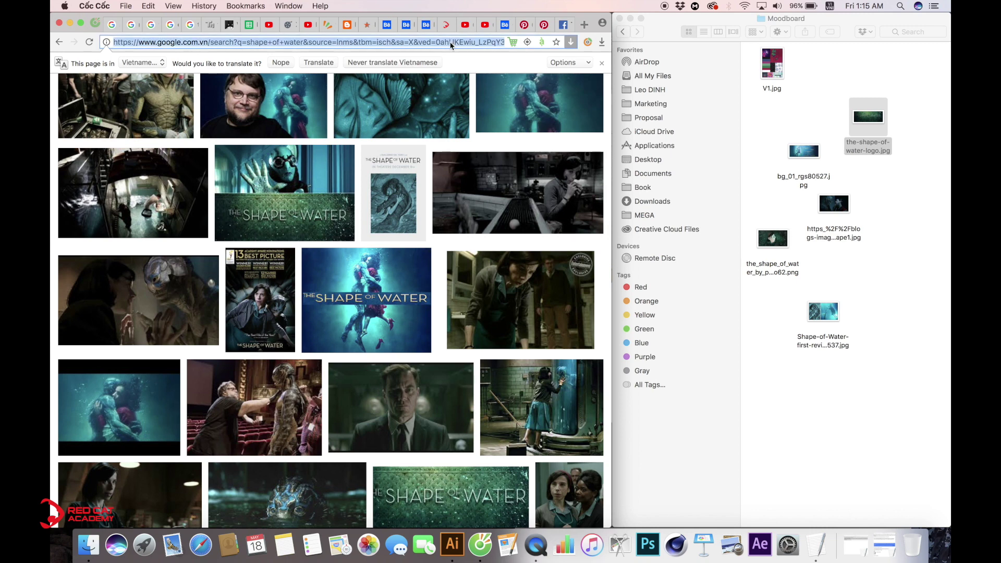
type("pinteres")
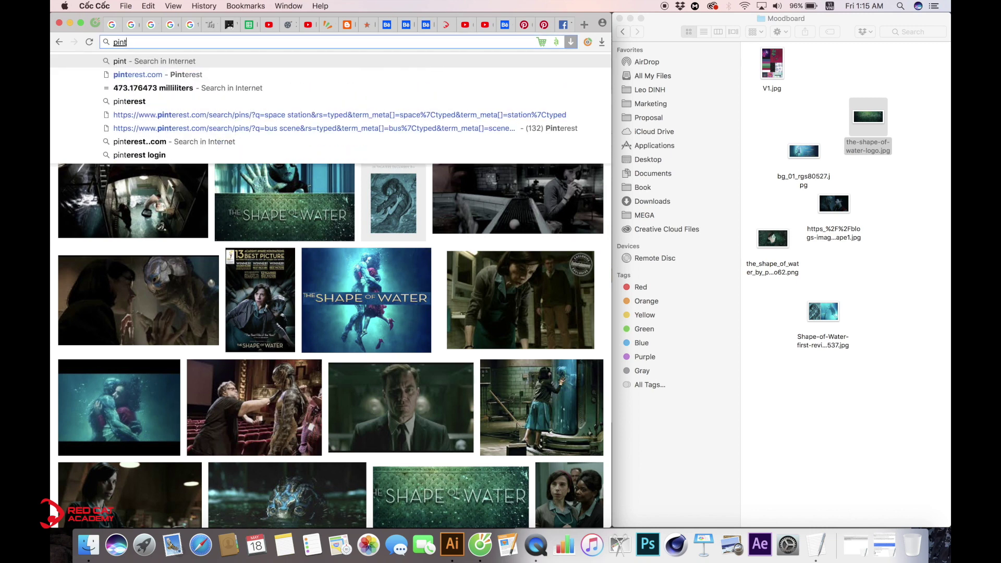
type("t.com")
key("Return")
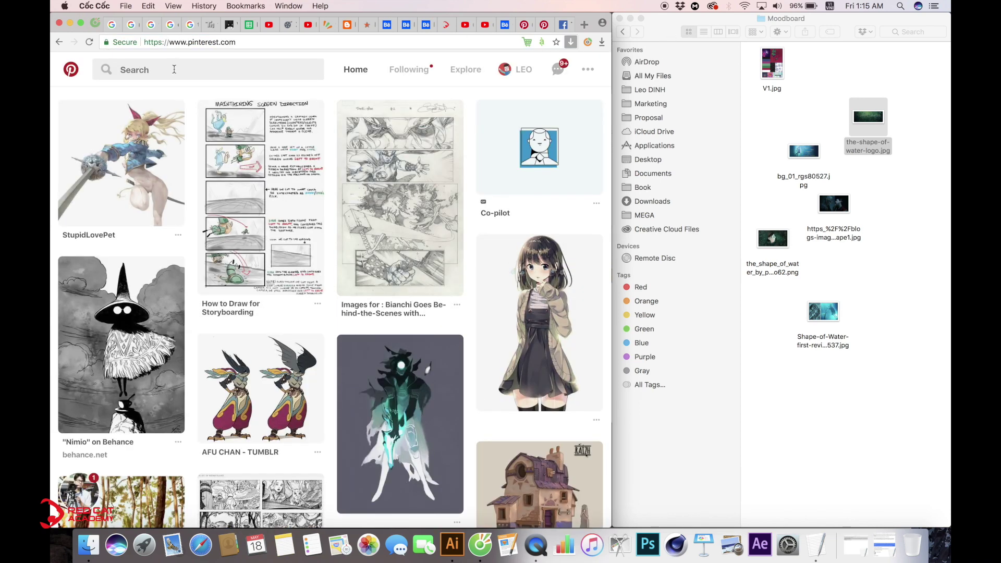
left_click(174, 70)
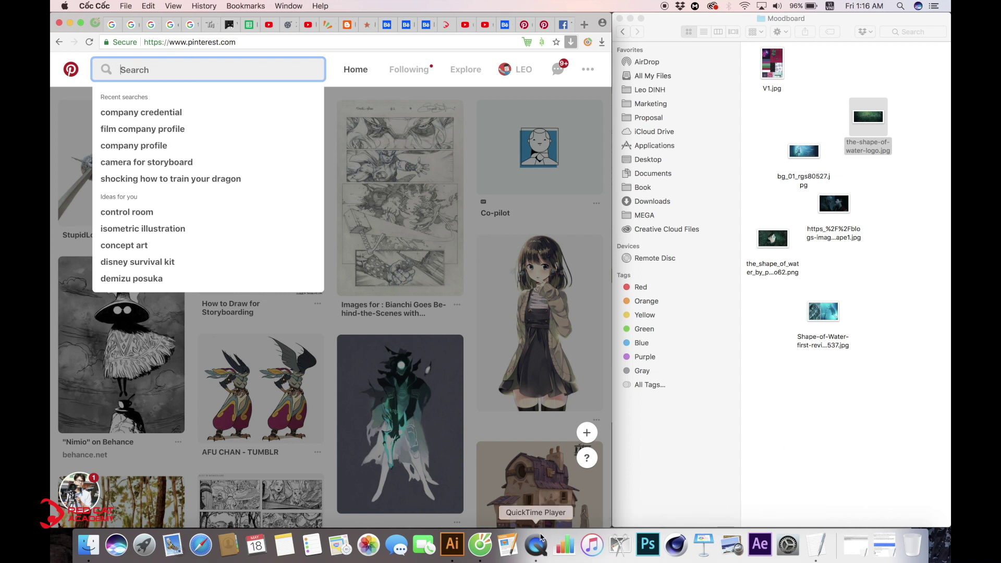
Switch to Illustrator and examine the placed reference moodboard alongside the pencil sketch.
left_click(452, 545)
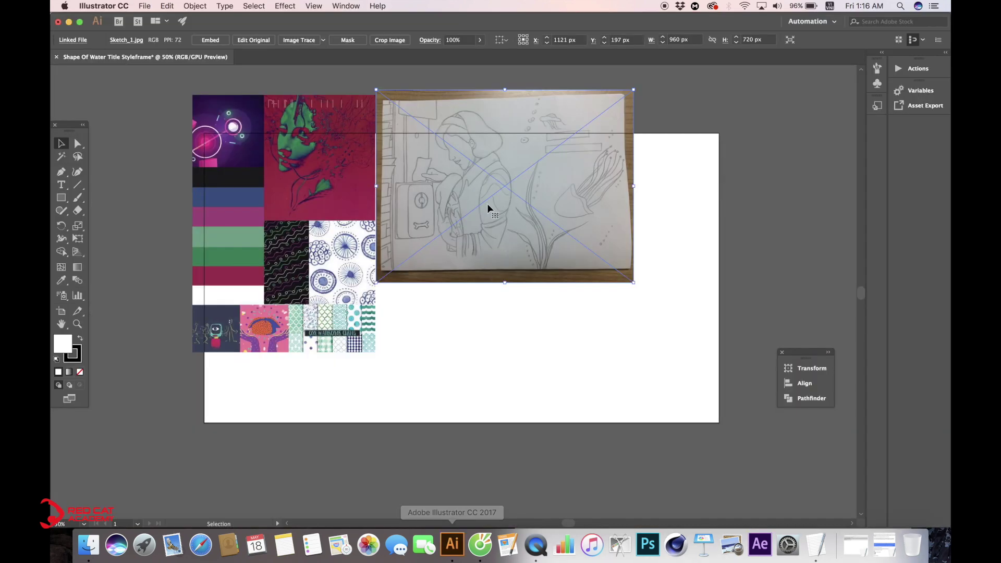
left_click_drag(508, 186, 535, 226)
key("super+plus")
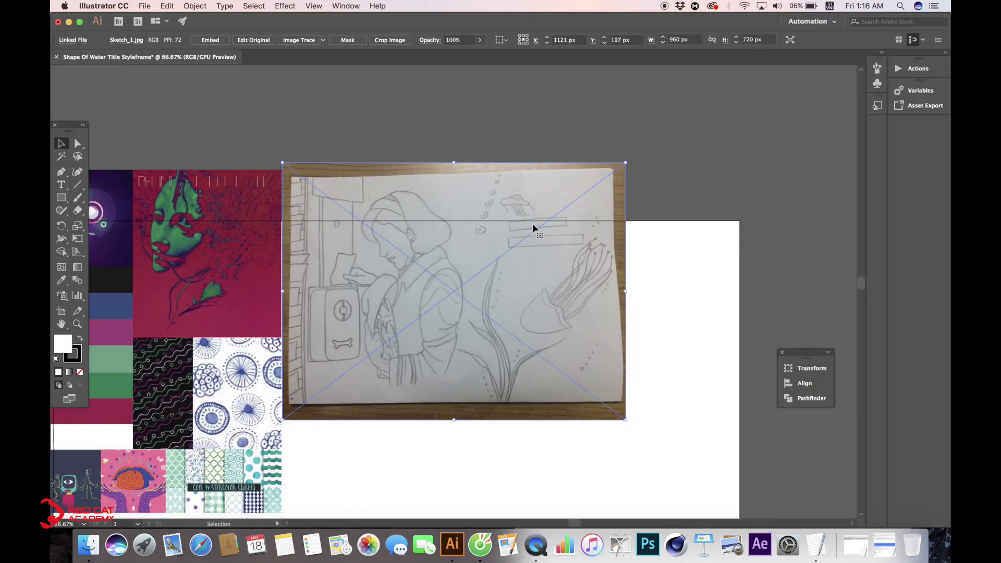
scroll(532, 228, "left", 5)
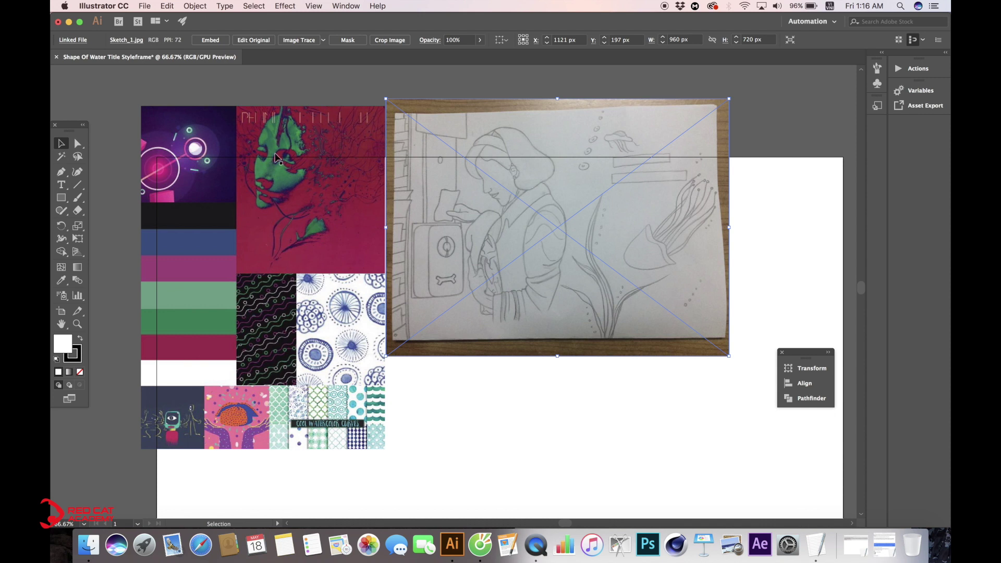
scroll(546, 217, "right", 3)
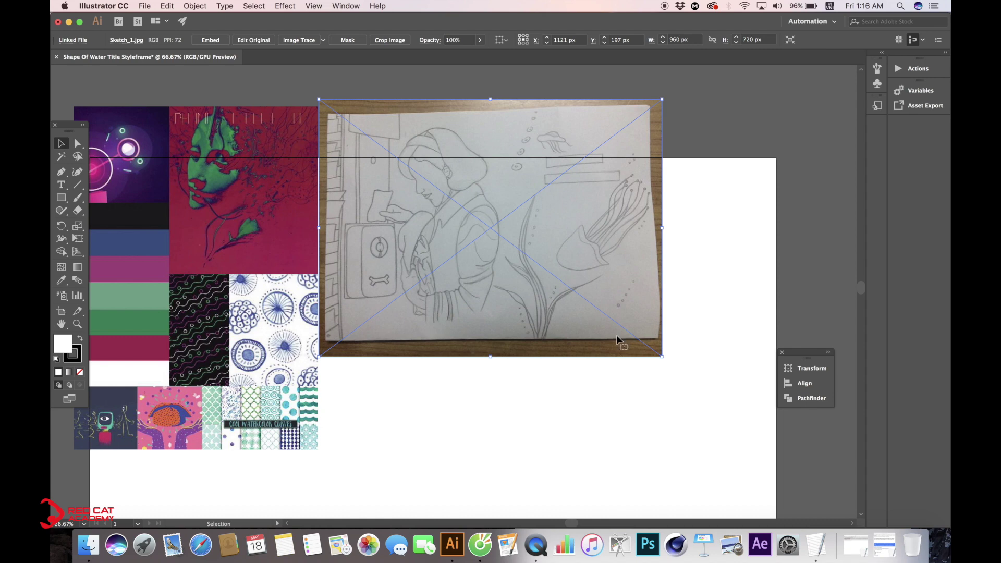
Return to the browser and search Pinterest for "title sequence".
left_click(482, 545)
left_click(202, 69)
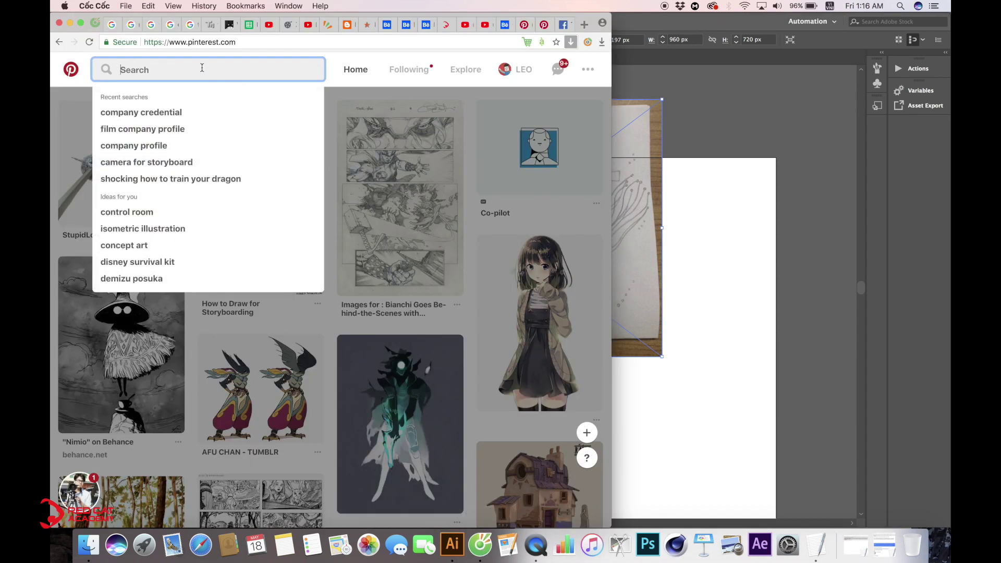
type("title s")
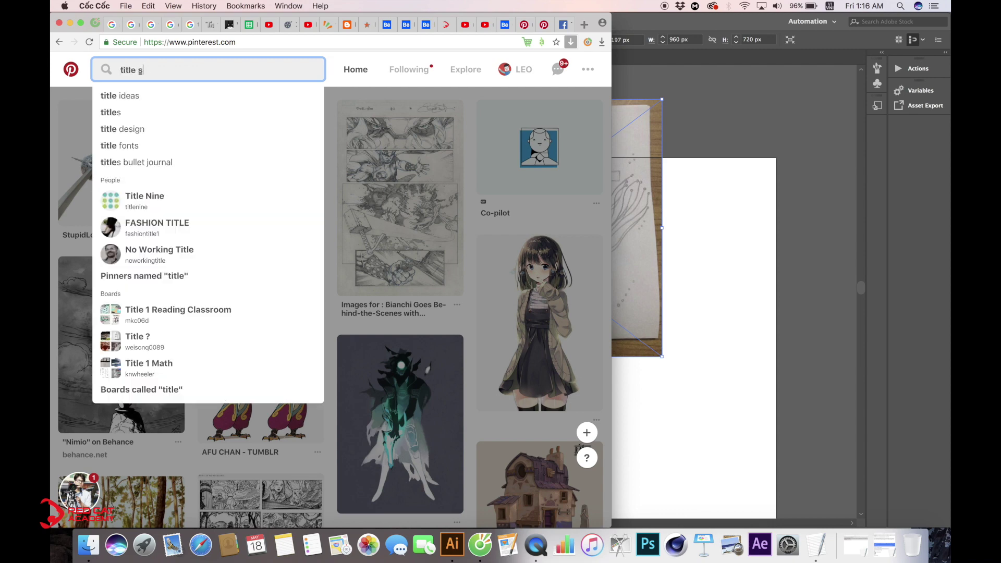
type("equence")
key("Return")
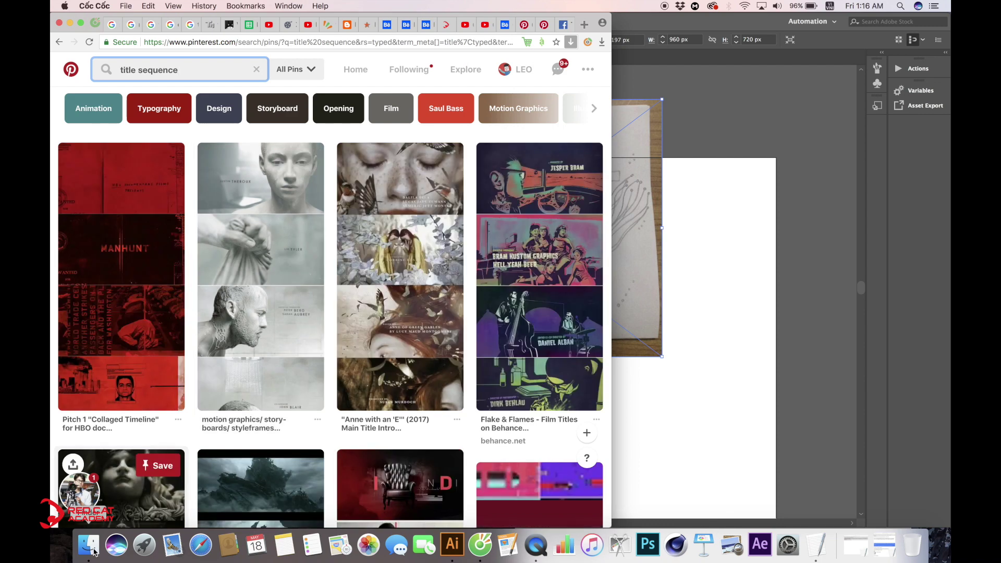
Show the Moodboard folder beside the browser and save the Flake & Flames film titles pin image into it.
left_click(94, 551)
scroll(361, 227, "down", 3)
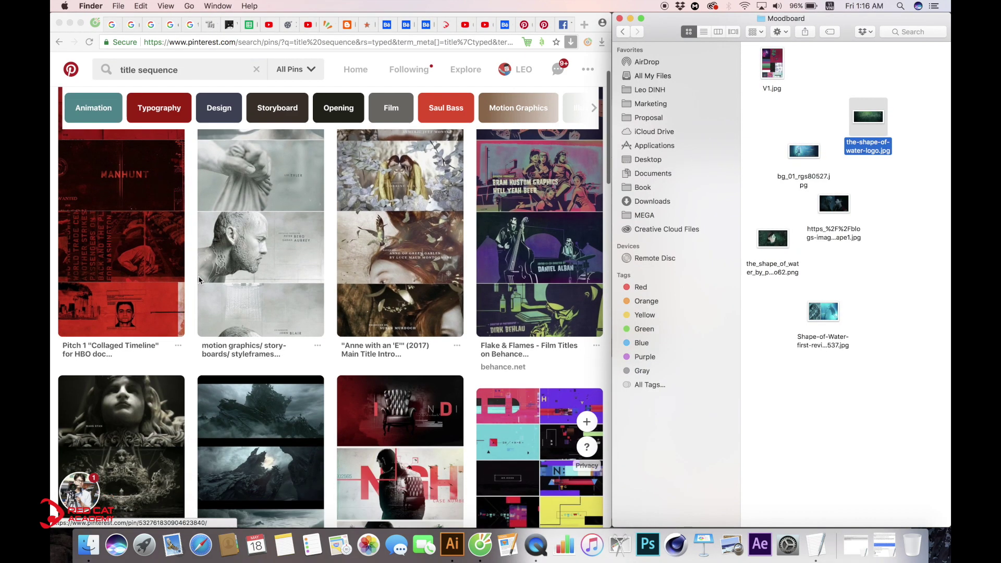
scroll(362, 227, "up", 1)
left_click(536, 208)
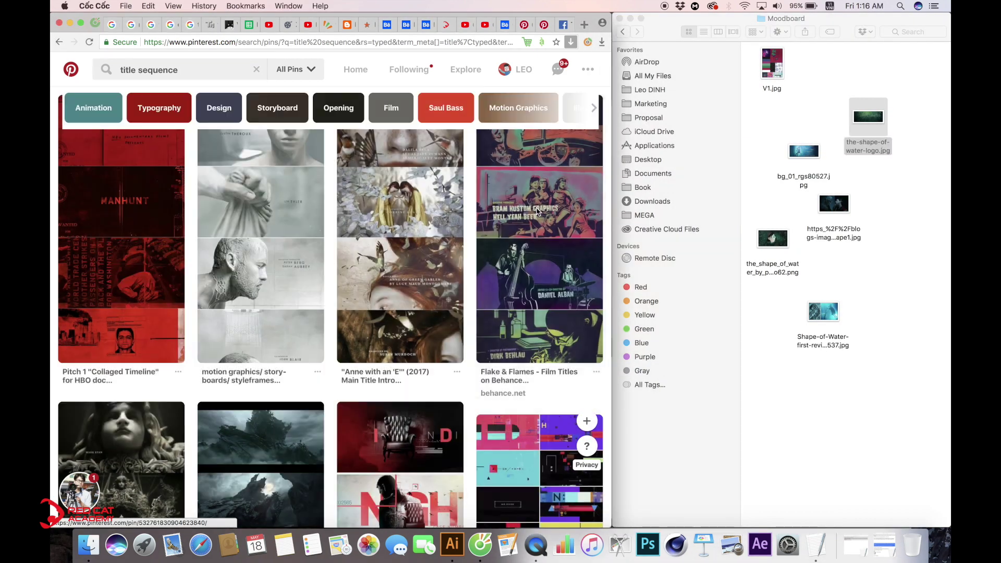
left_click(536, 208)
scroll(367, 327, "down", 3)
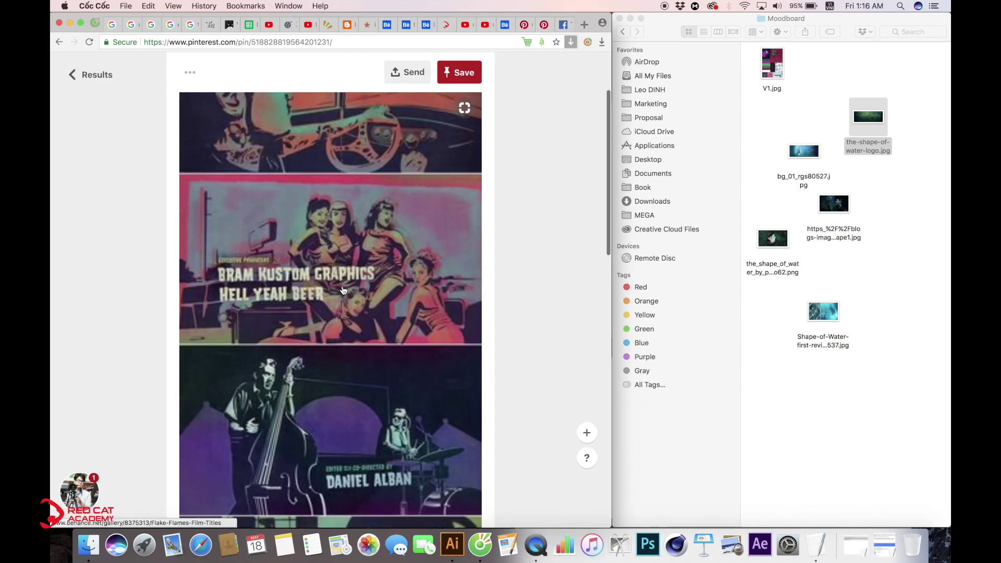
scroll(367, 327, "down", 3)
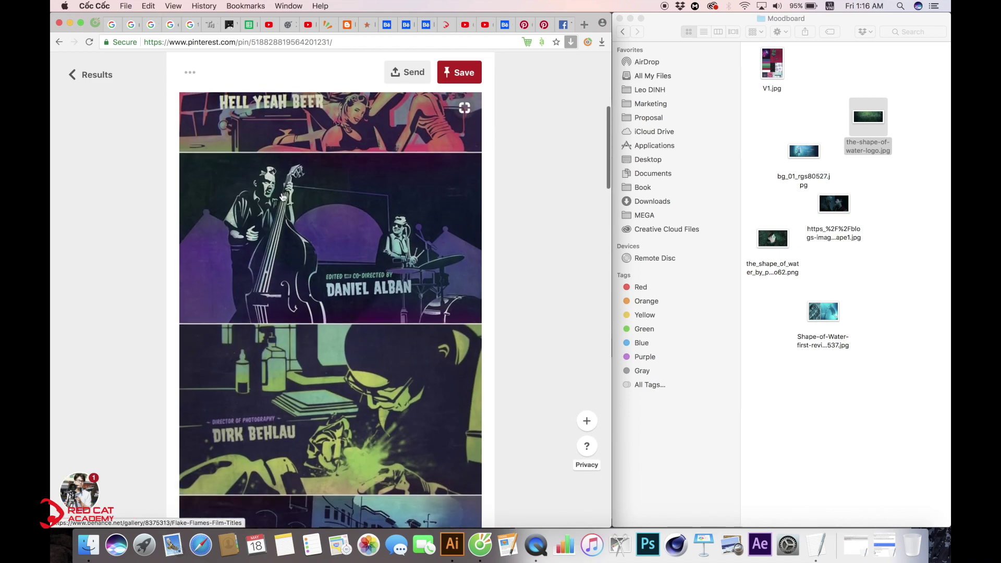
scroll(420, 272, "down", 3)
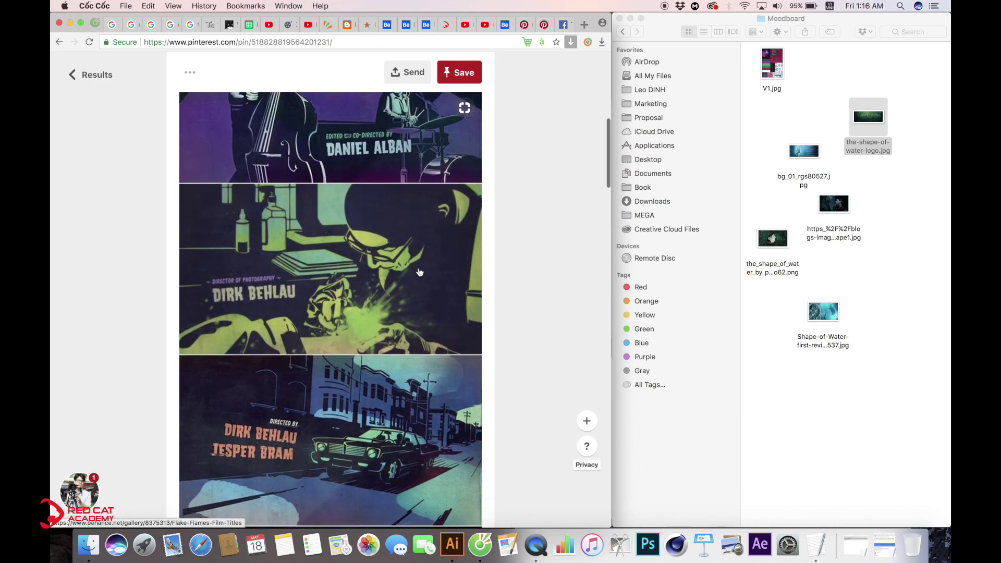
scroll(419, 272, "down", 3)
left_click_drag(336, 221, 921, 271)
Open the Proximo Plano pin from the related pins and examine its title frames and the similar pins below it.
scroll(409, 286, "down", 15)
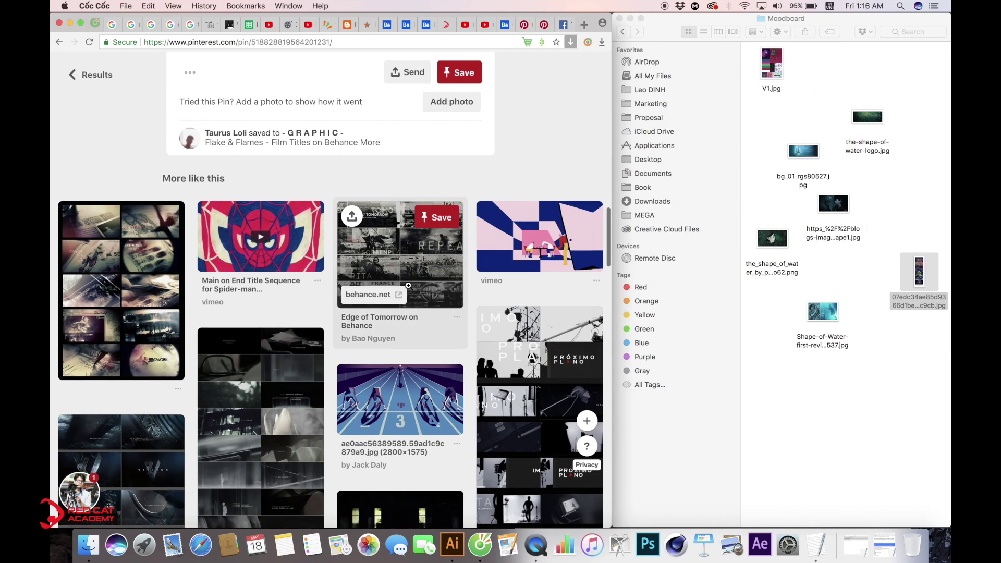
scroll(408, 286, "down", 4)
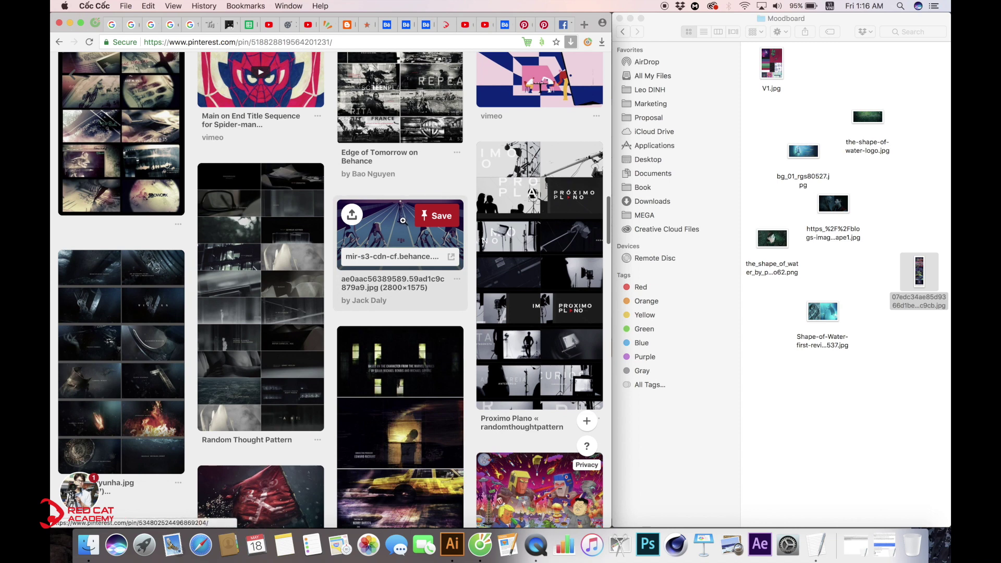
left_click(557, 236)
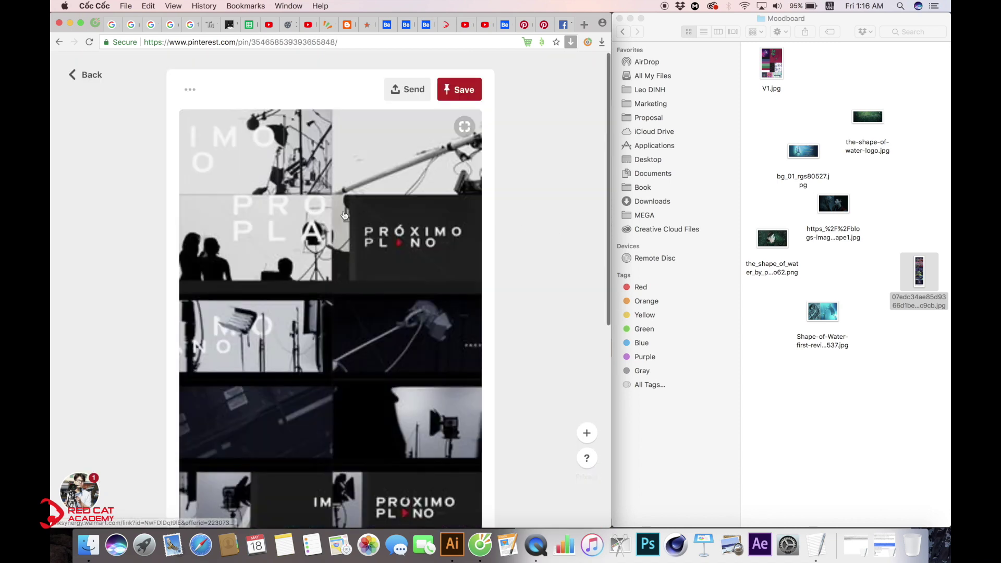
scroll(341, 216, "down", 1)
scroll(341, 215, "down", 2)
scroll(308, 280, "down", 3)
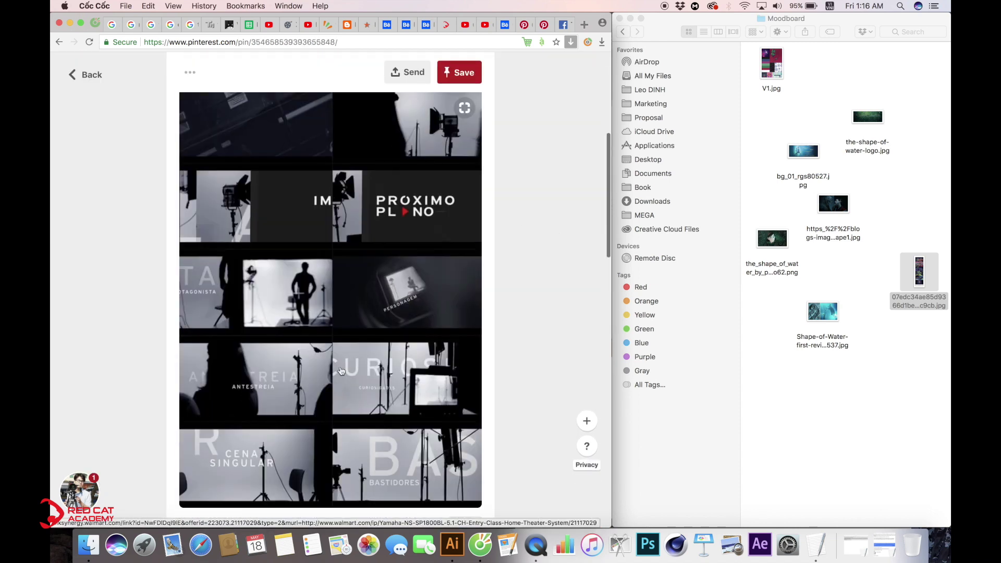
scroll(371, 196, "up", 5)
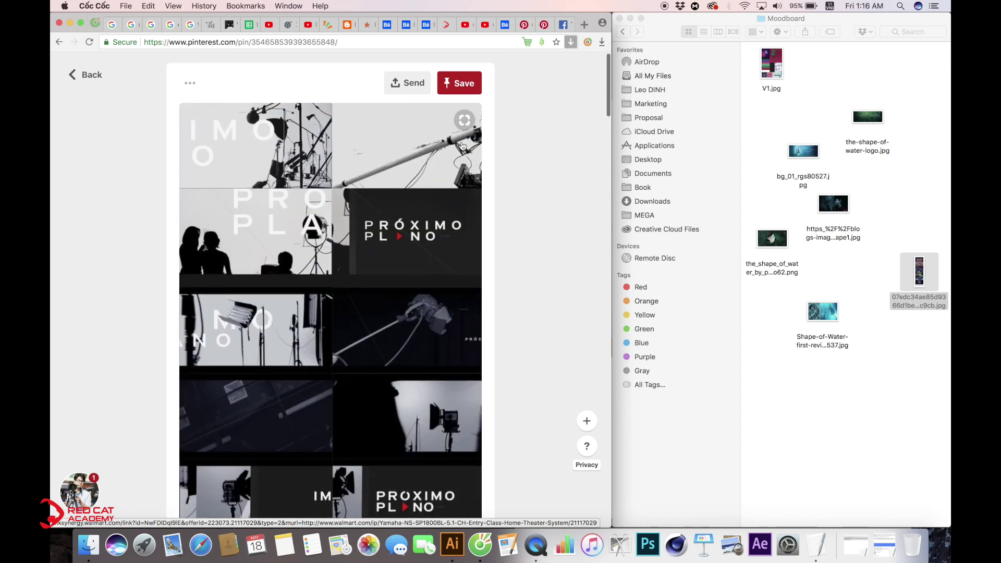
scroll(335, 291, "down", 3)
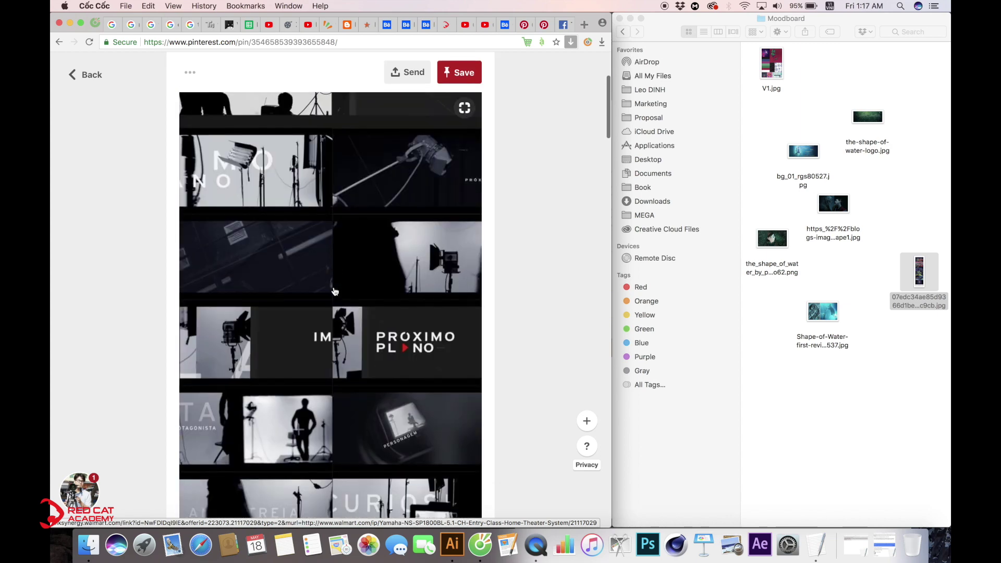
scroll(348, 298, "down", 10)
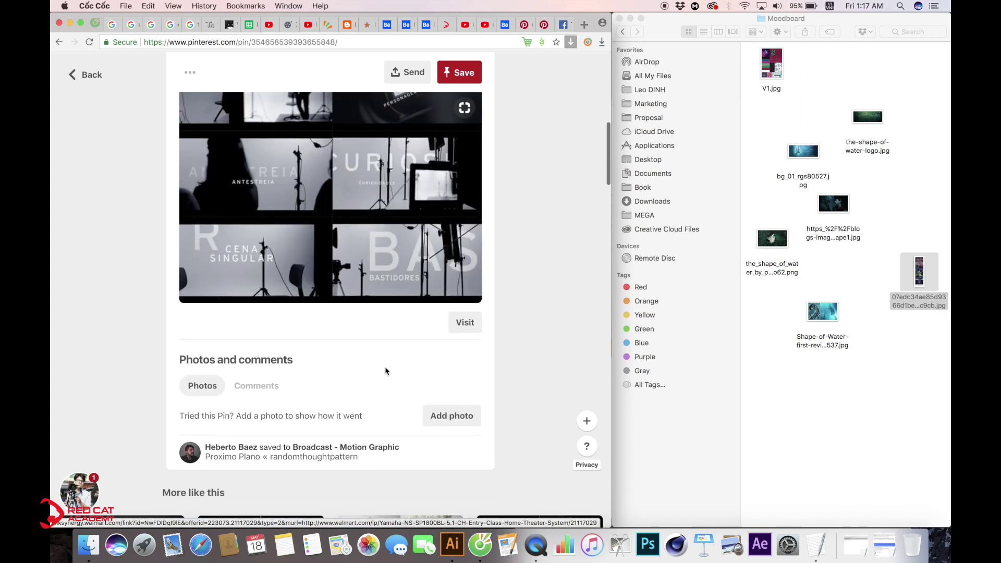
scroll(385, 367, "down", 7)
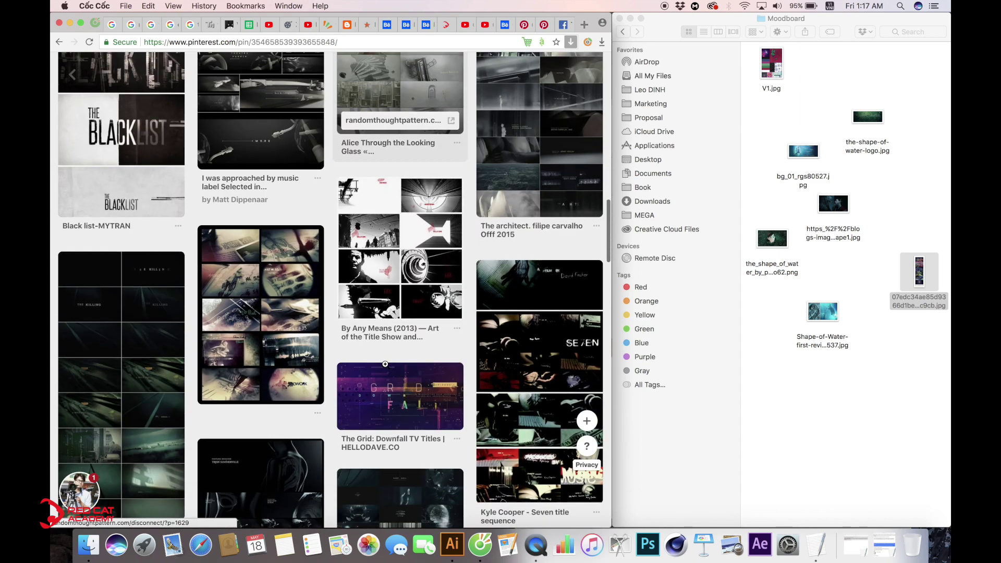
Look through the pins similar to Proximo Plano and open the Any Human Heart source page to examine its title frames.
scroll(385, 363, "down", 7)
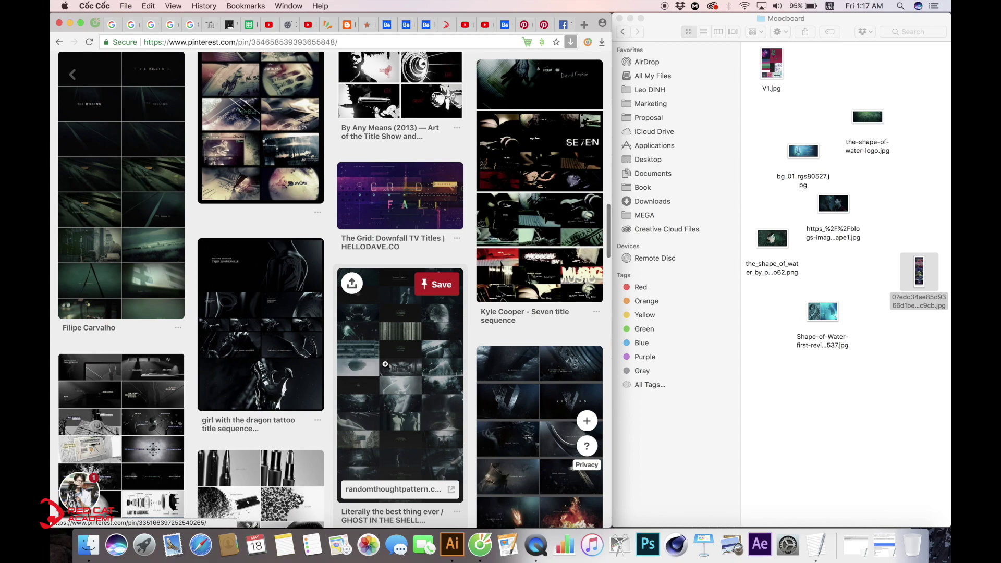
scroll(385, 364, "down", 4)
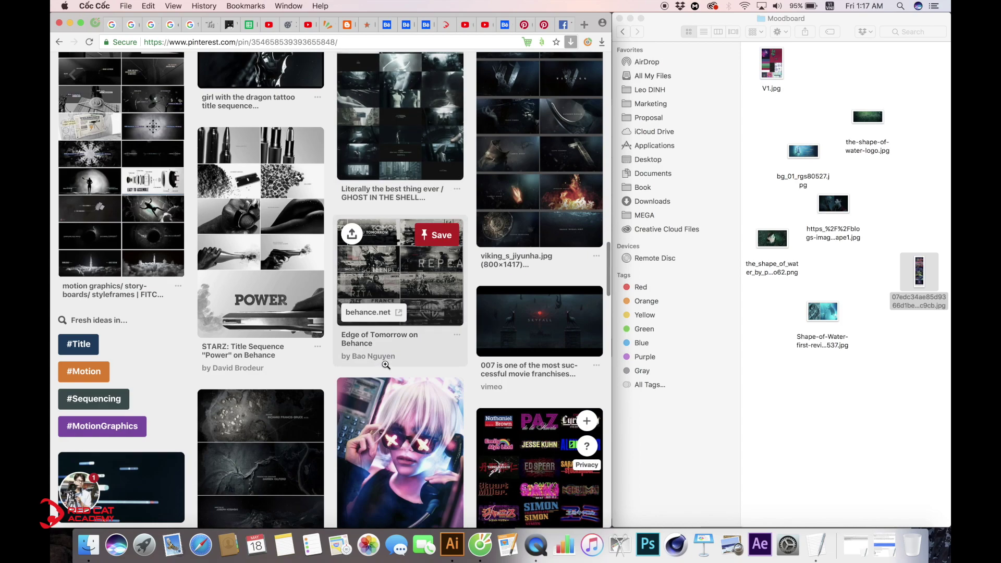
scroll(386, 365, "down", 11)
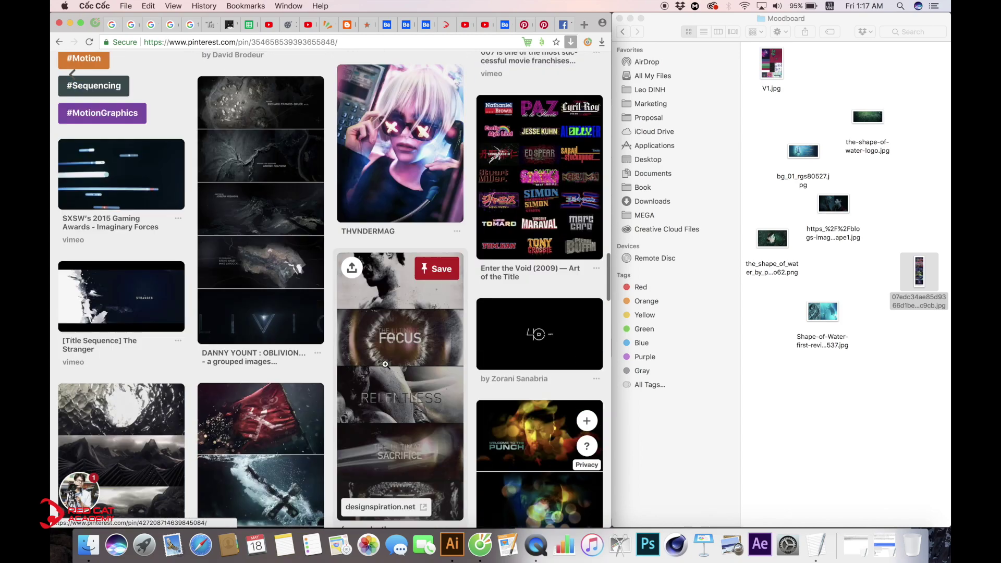
scroll(386, 365, "down", 5)
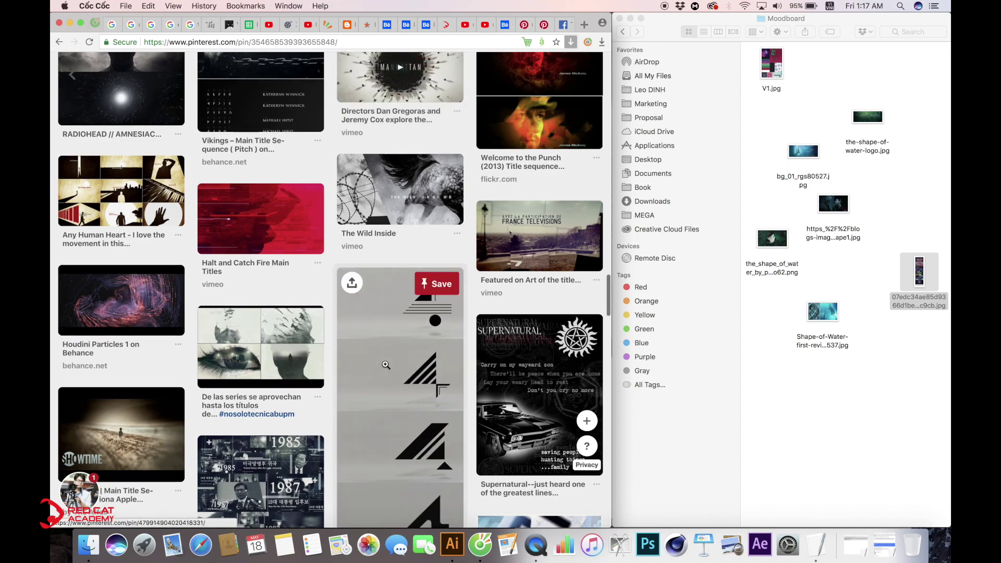
scroll(191, 228, "down", 4)
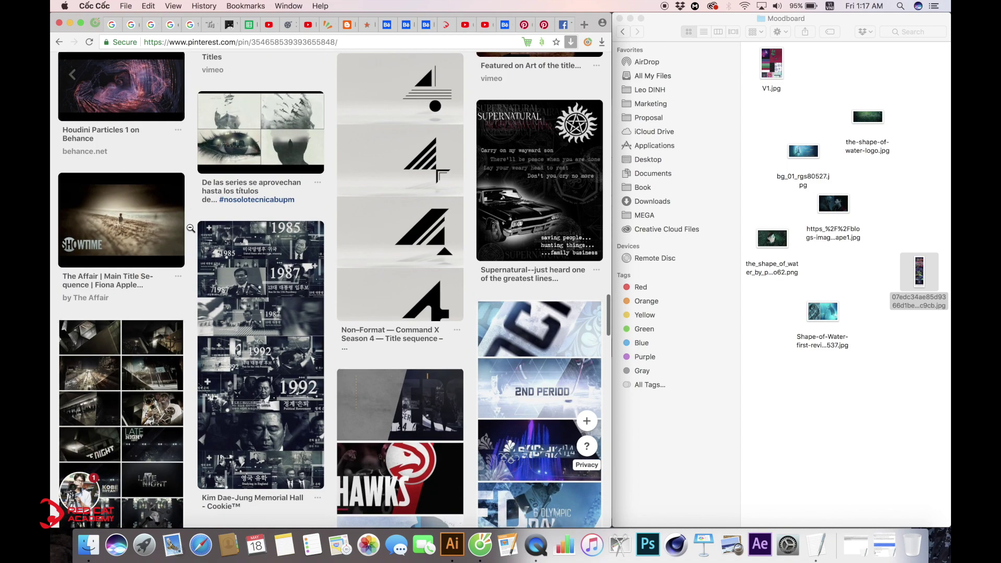
scroll(191, 228, "up", 1)
left_click(134, 122)
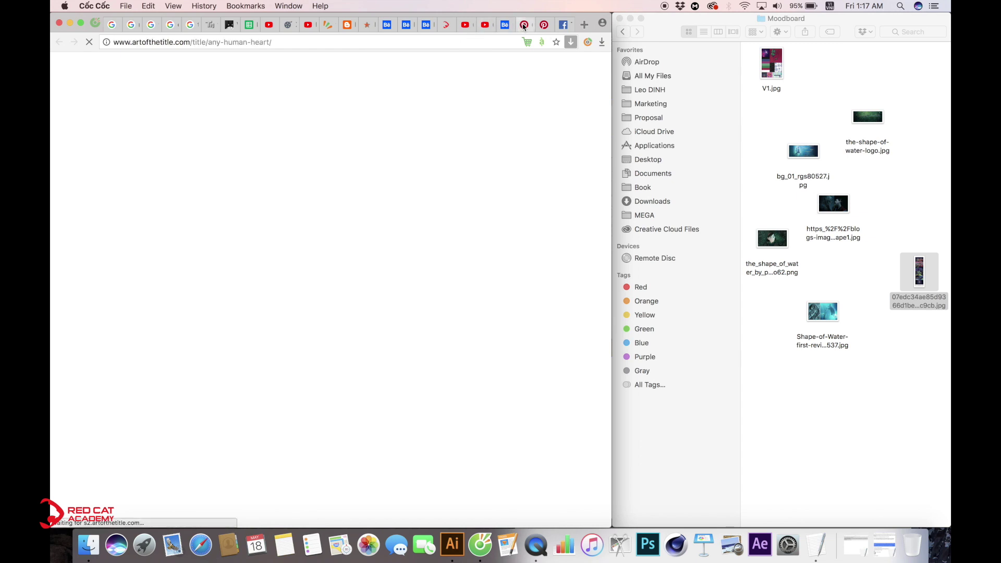
scroll(308, 182, "down", 2)
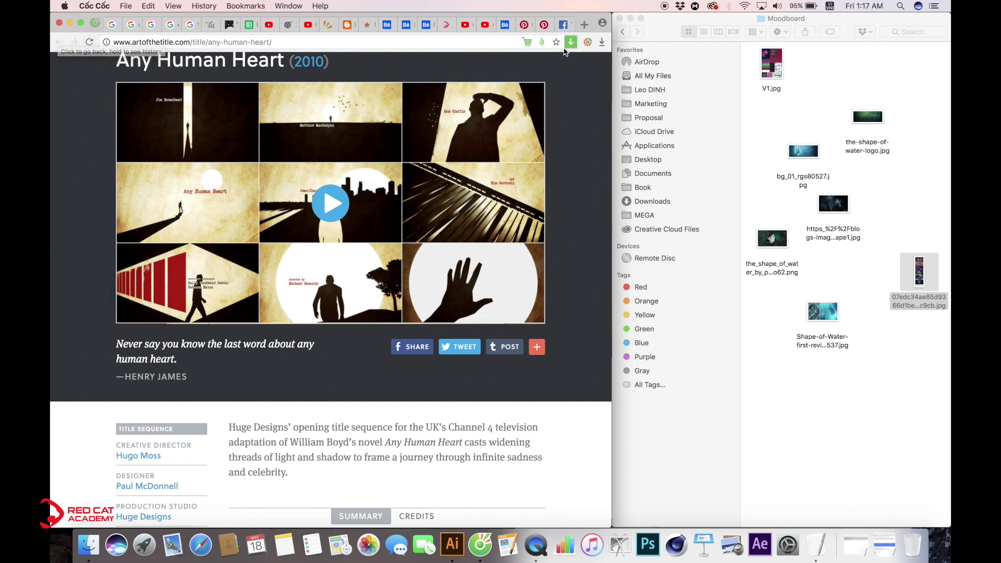
Widen the browser window and close the leftover Google Images tabs and the Any Human Heart page.
left_click_drag(613, 47, 948, 39)
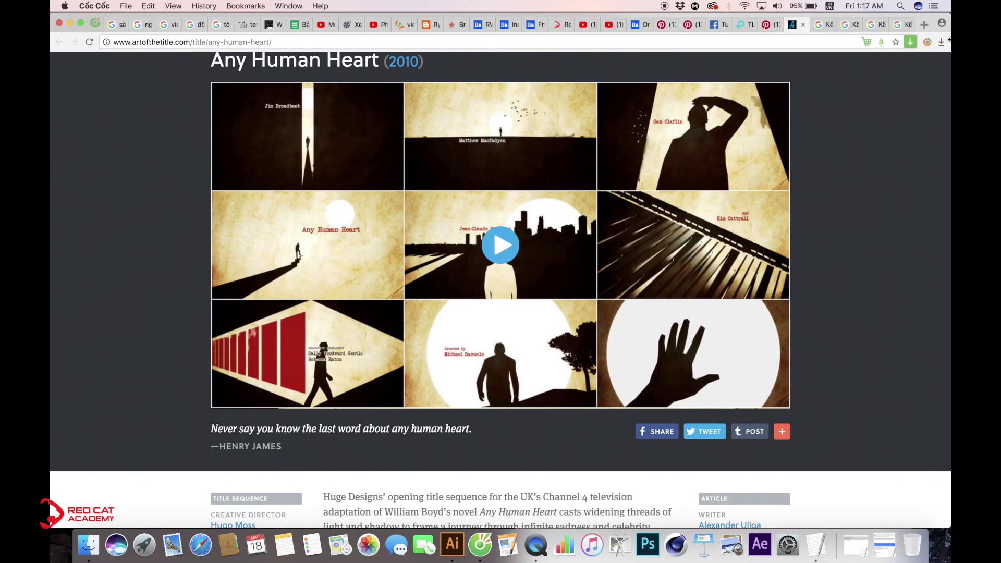
left_click(825, 25)
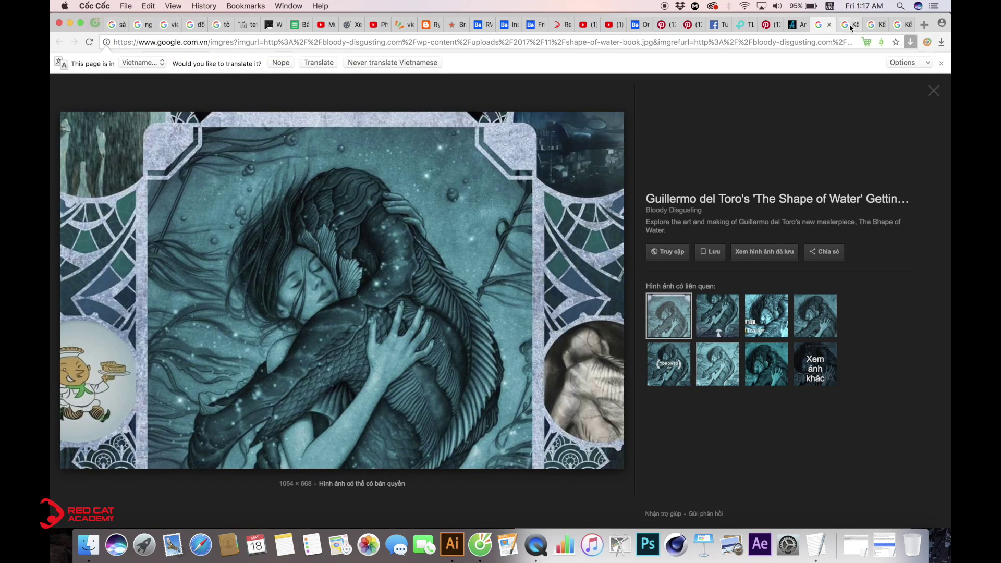
left_click(829, 25)
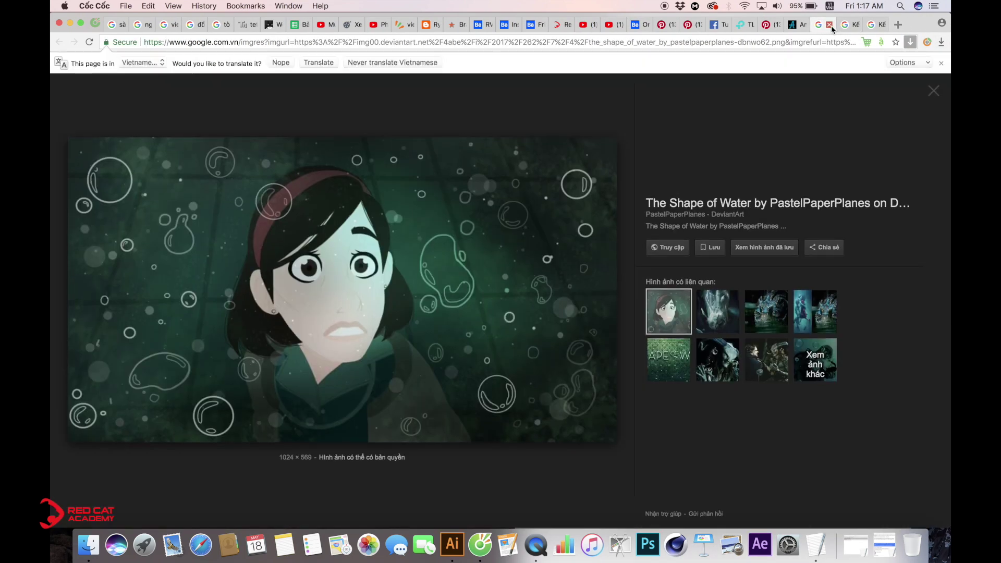
left_click(829, 24)
left_click(828, 25)
left_click(830, 25)
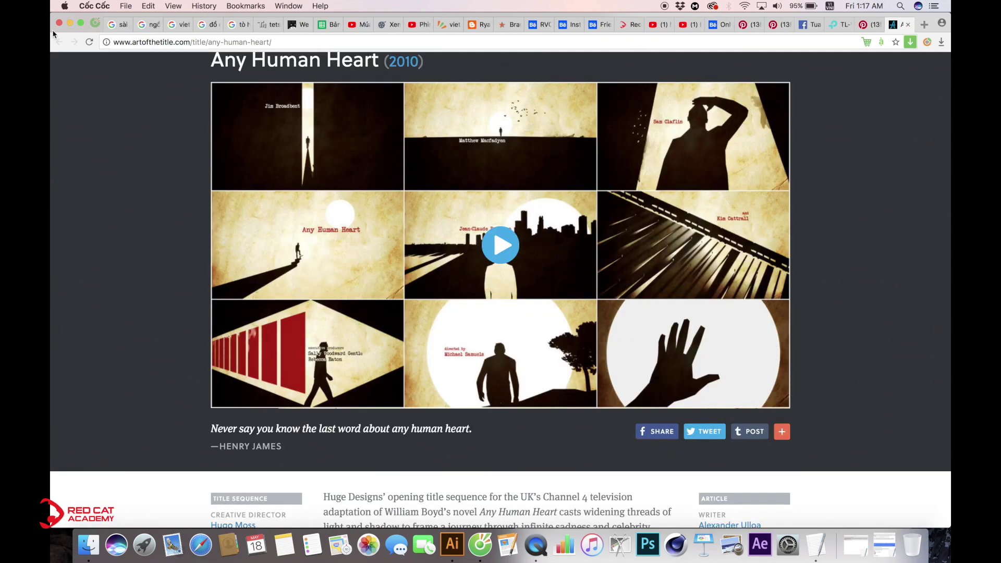
left_click(908, 25)
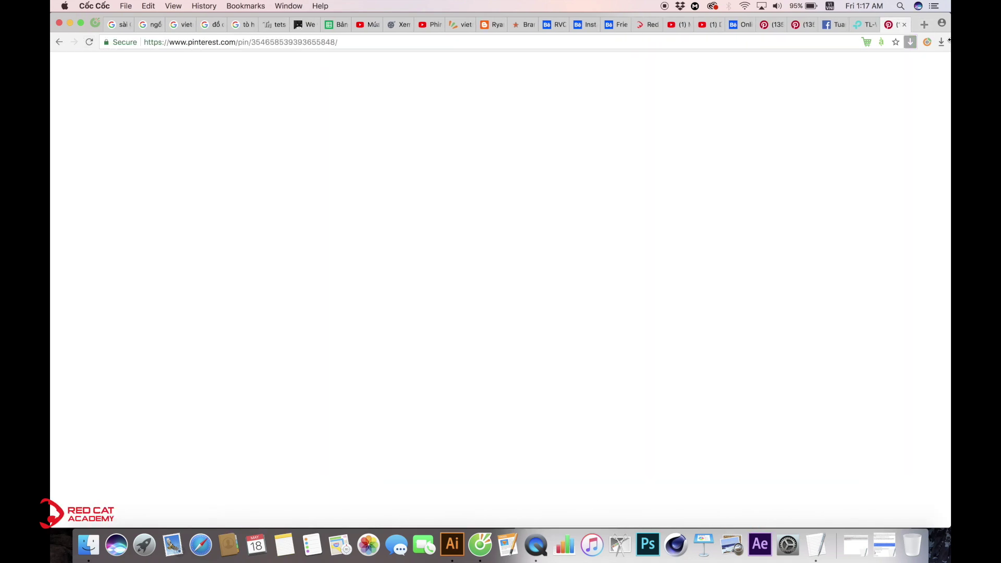
Narrow the browser to show the Moodboard folder beside it and return to the start of the "title sequence" Pinterest results.
left_click_drag(950, 123, 468, 124)
double_click(468, 124)
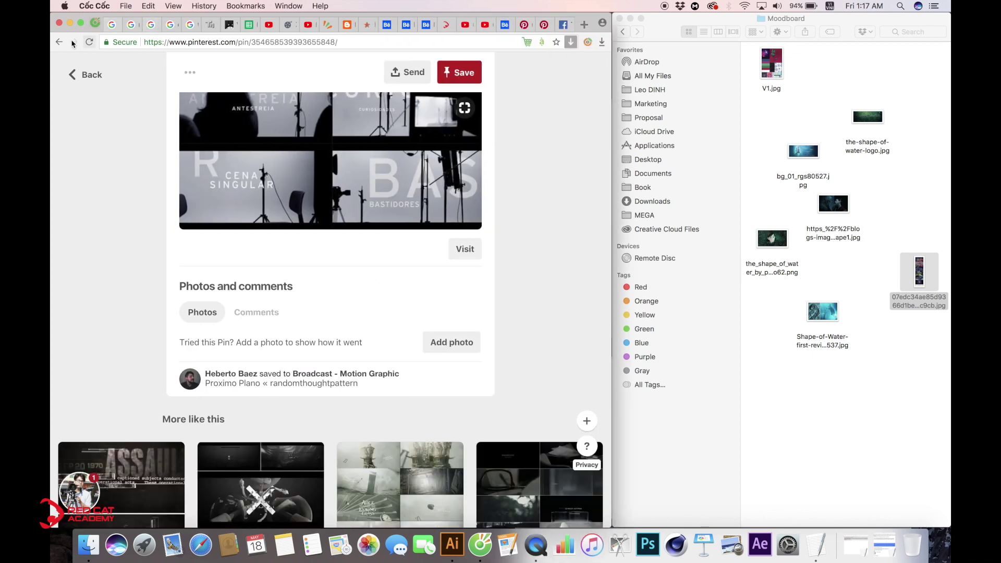
left_click(60, 42)
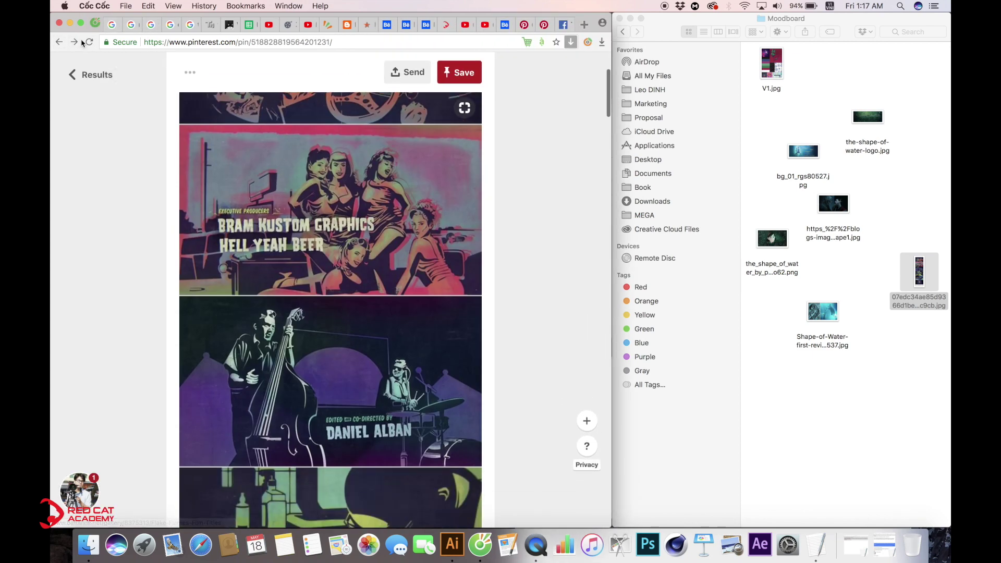
left_click(60, 42)
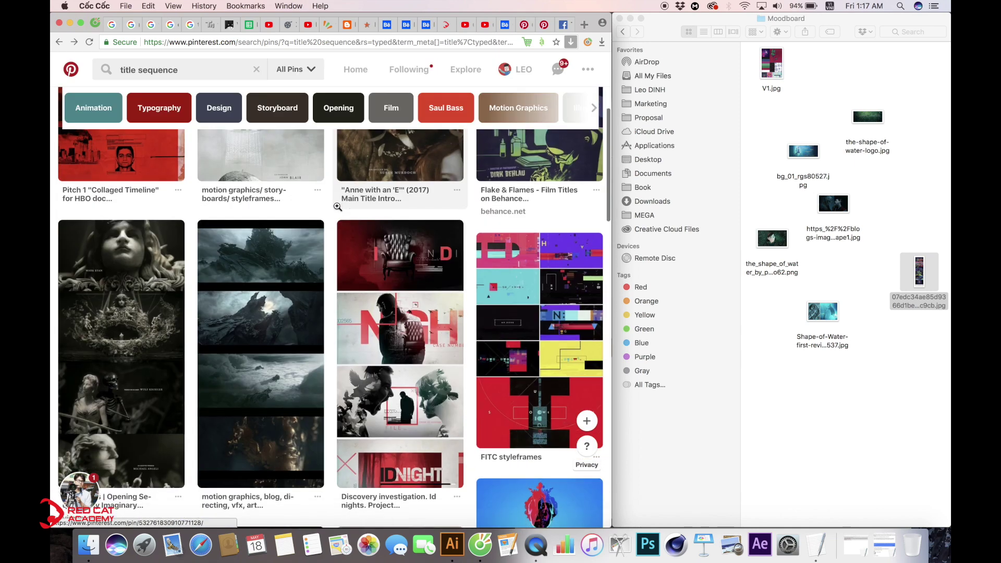
scroll(324, 198, "up", 5)
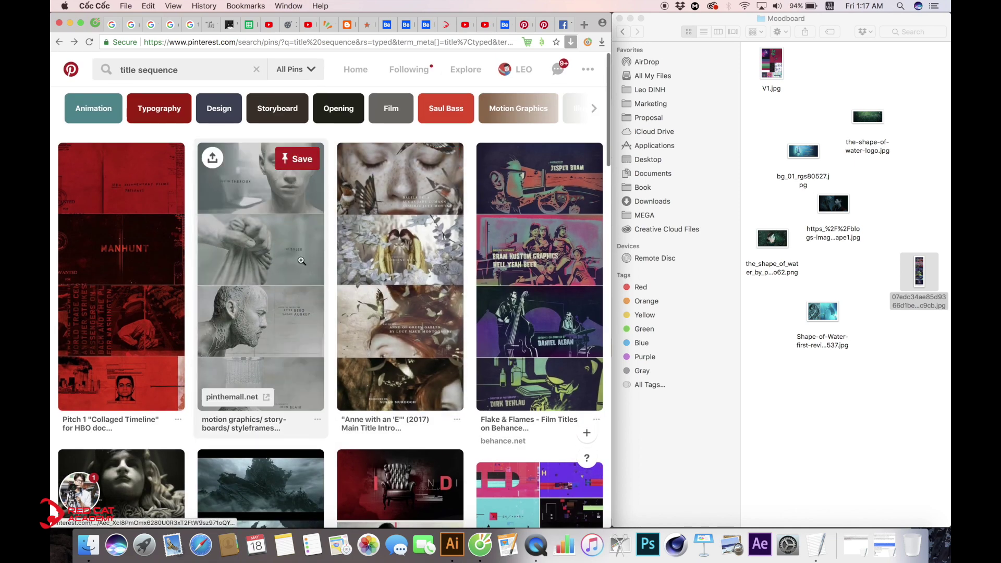
Find the blue and red "Main titles" pin by N3 Design in the results and save its image into the Moodboard folder.
scroll(288, 243, "down", 3)
scroll(286, 242, "down", 10)
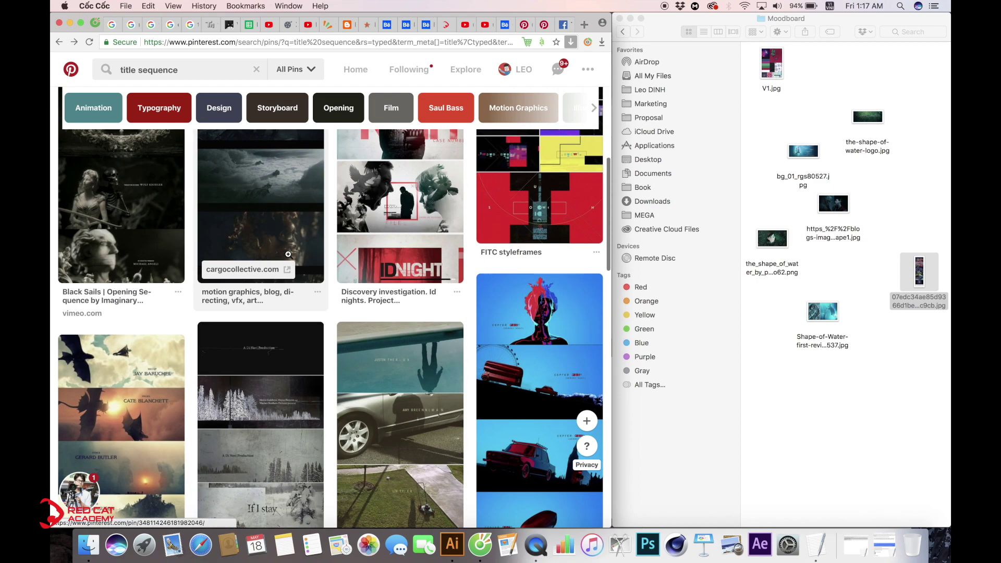
scroll(515, 334, "down", 4)
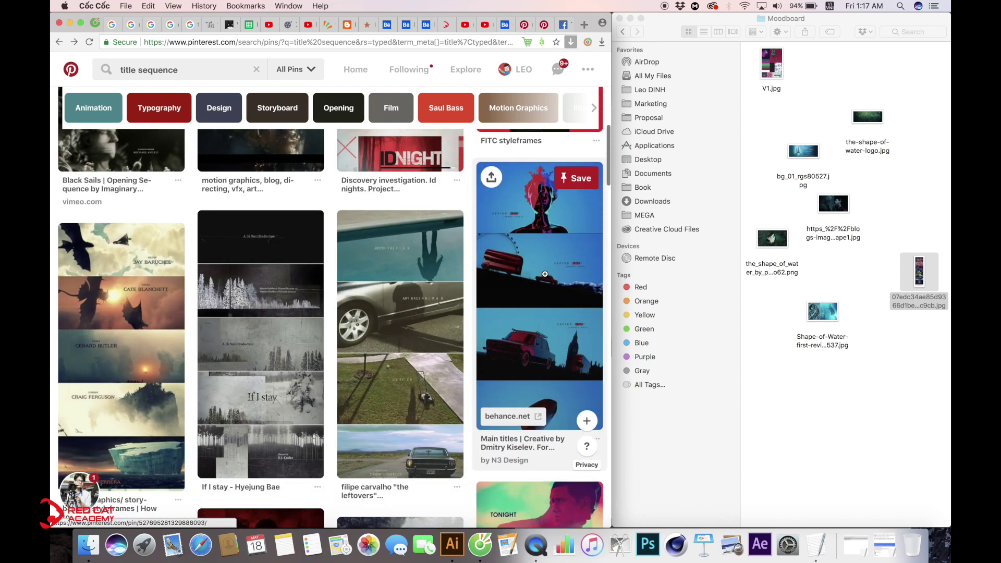
scroll(586, 327, "down", 1)
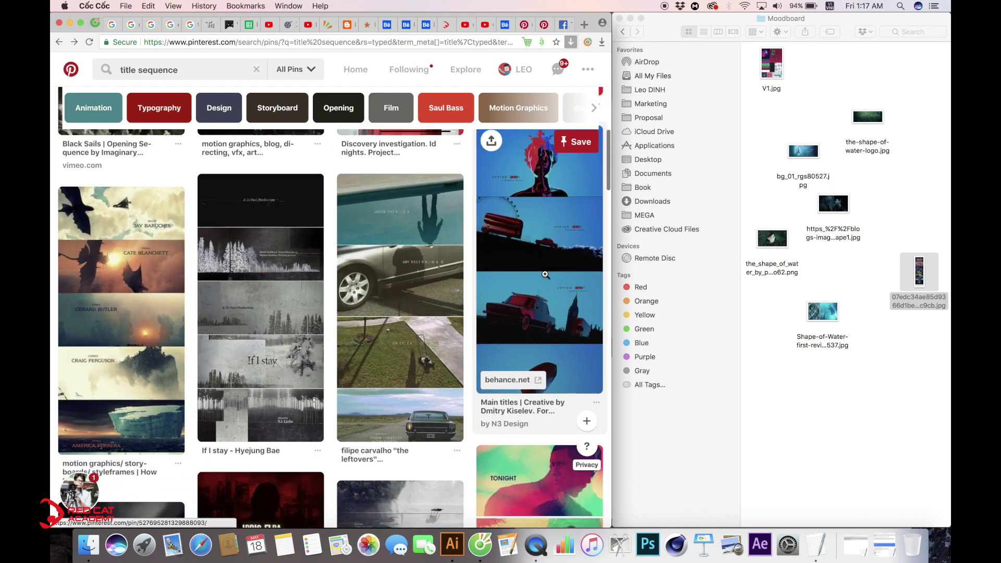
left_click(534, 175)
left_click_drag(333, 186, 879, 163)
Look over the rest of the N3 Design title frames and their similar pins, and return to the search results.
scroll(286, 255, "down", 10)
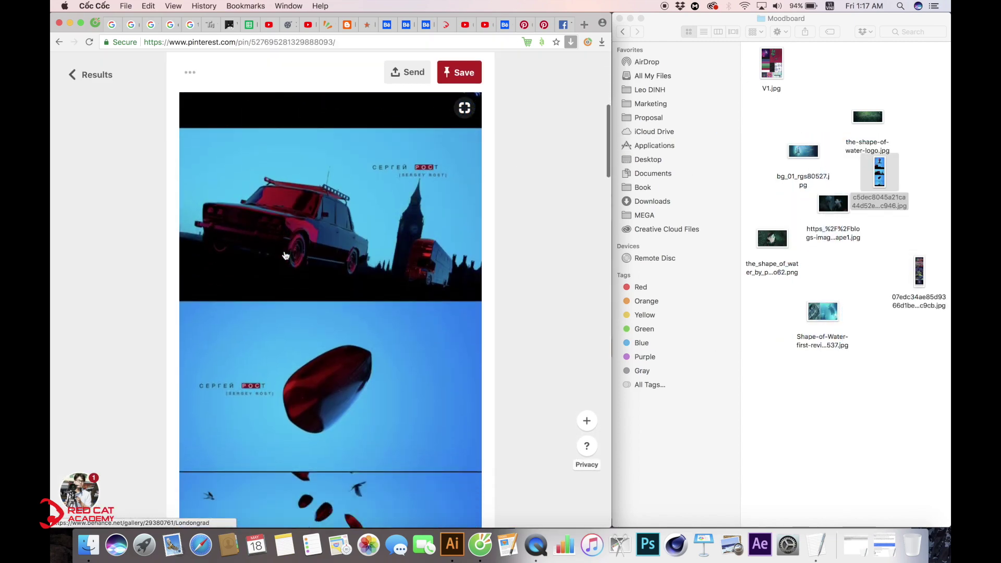
scroll(286, 256, "down", 15)
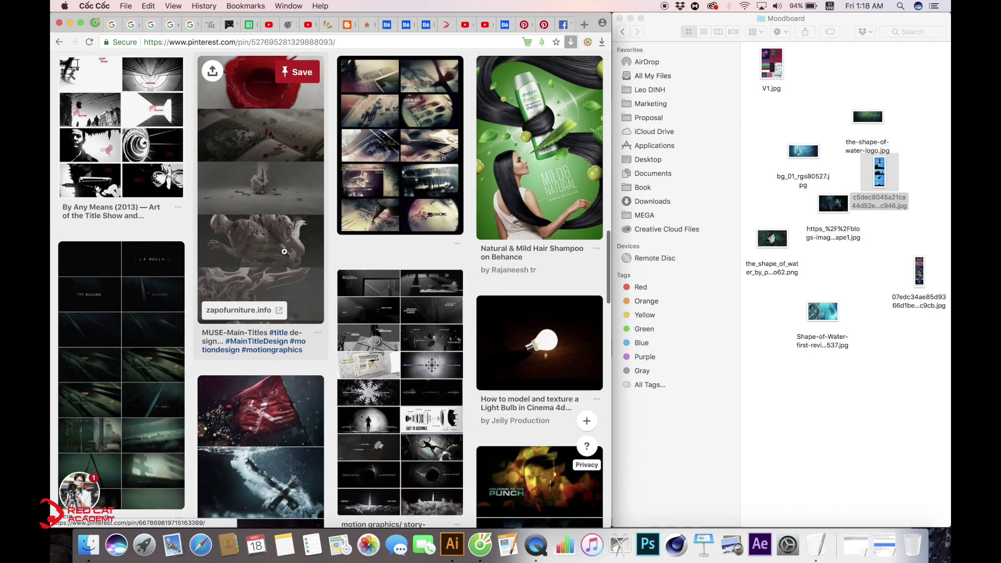
left_click(59, 41)
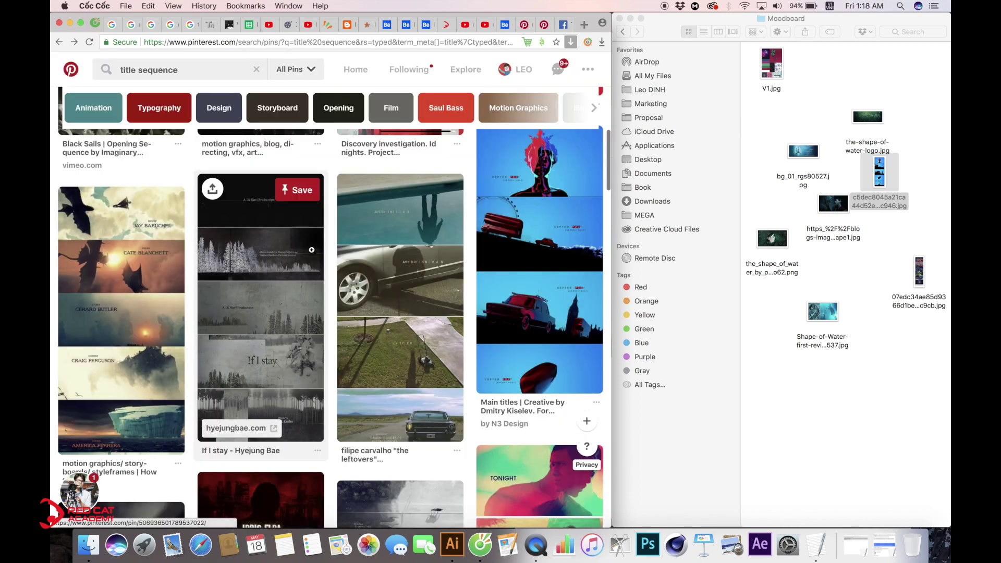
Examine the further "title sequence" results for more title styleframe and poster references.
scroll(331, 304, "down", 5)
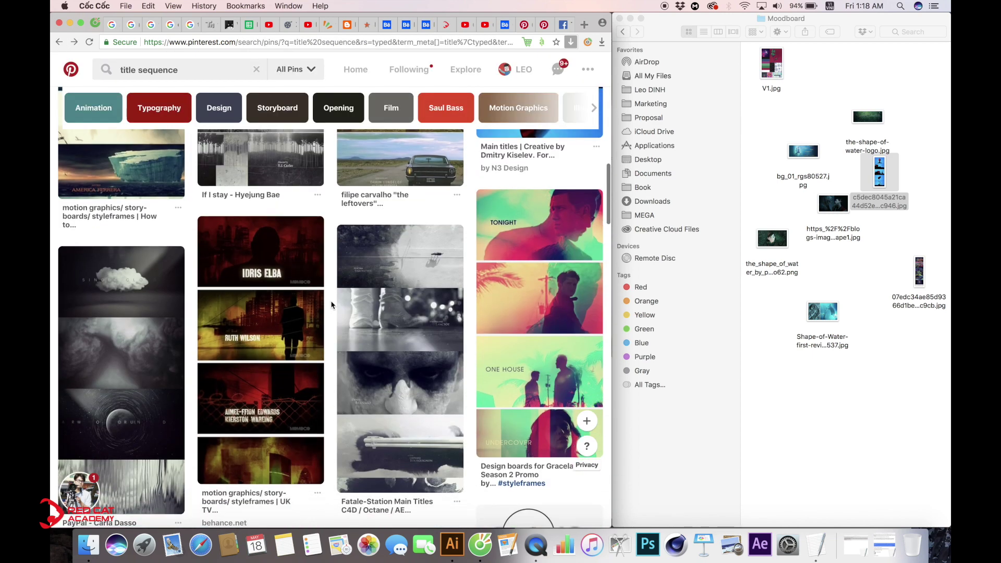
scroll(332, 305, "down", 3)
scroll(331, 305, "down", 10)
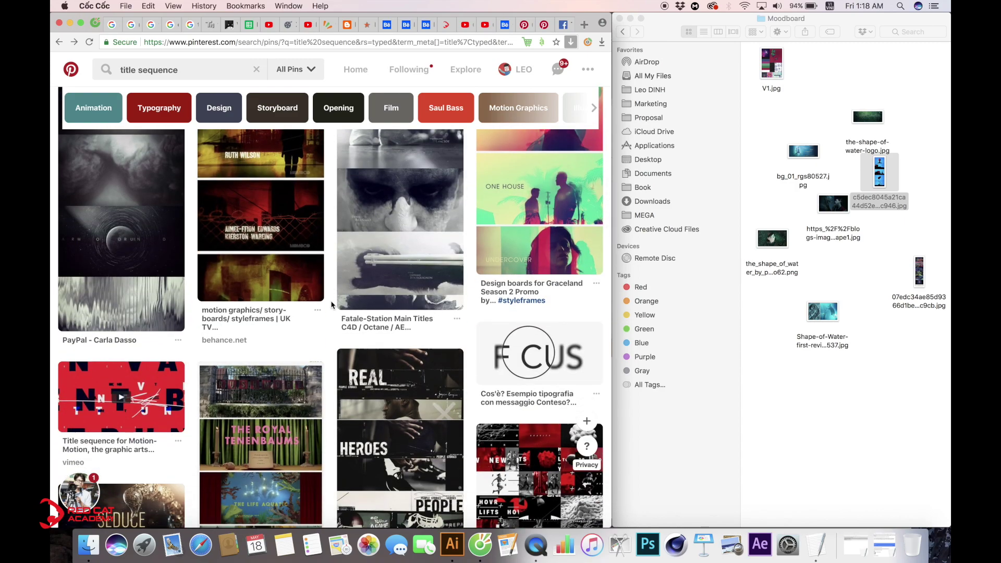
scroll(332, 305, "down", 7)
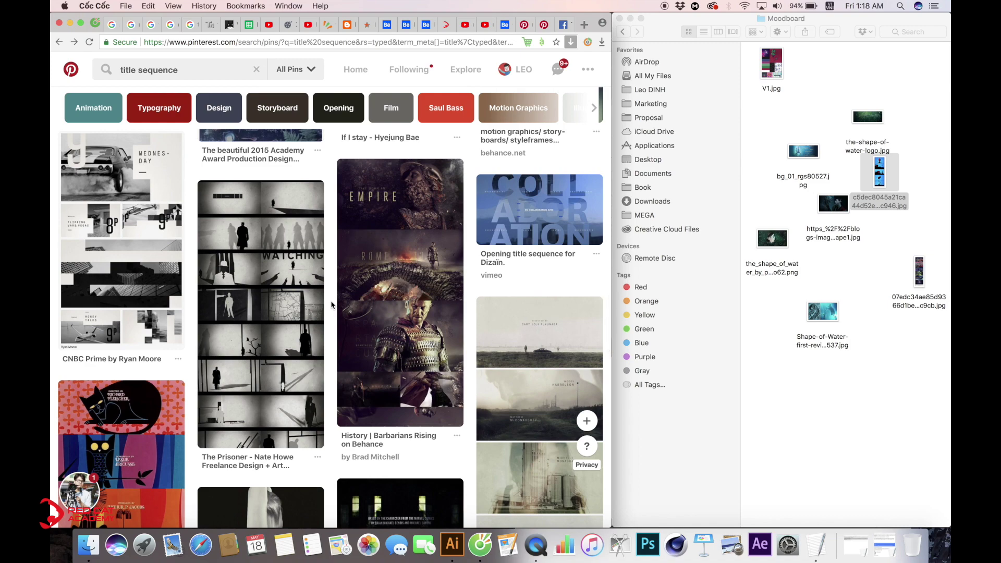
scroll(331, 305, "down", 12)
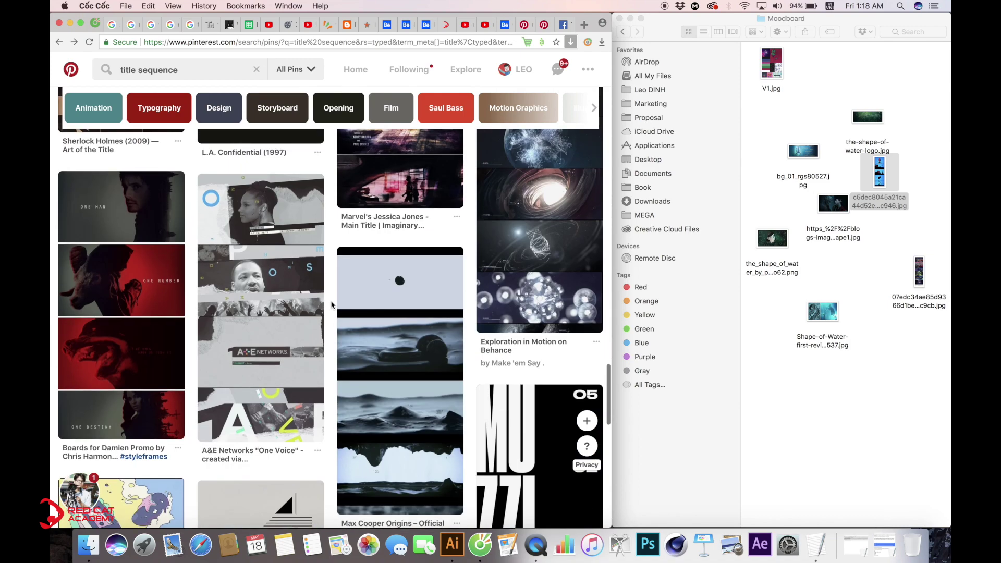
scroll(331, 305, "down", 3)
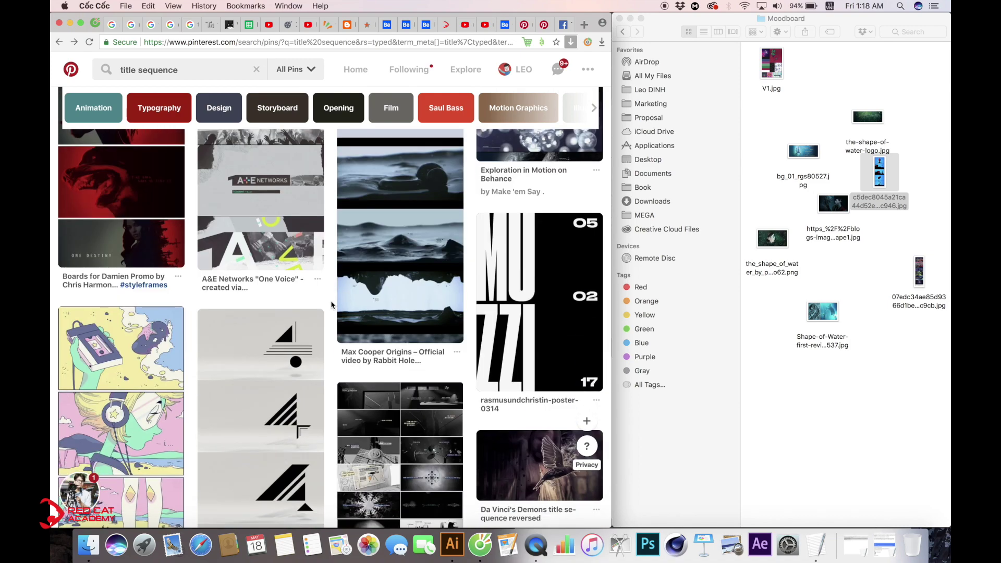
scroll(332, 305, "down", 4)
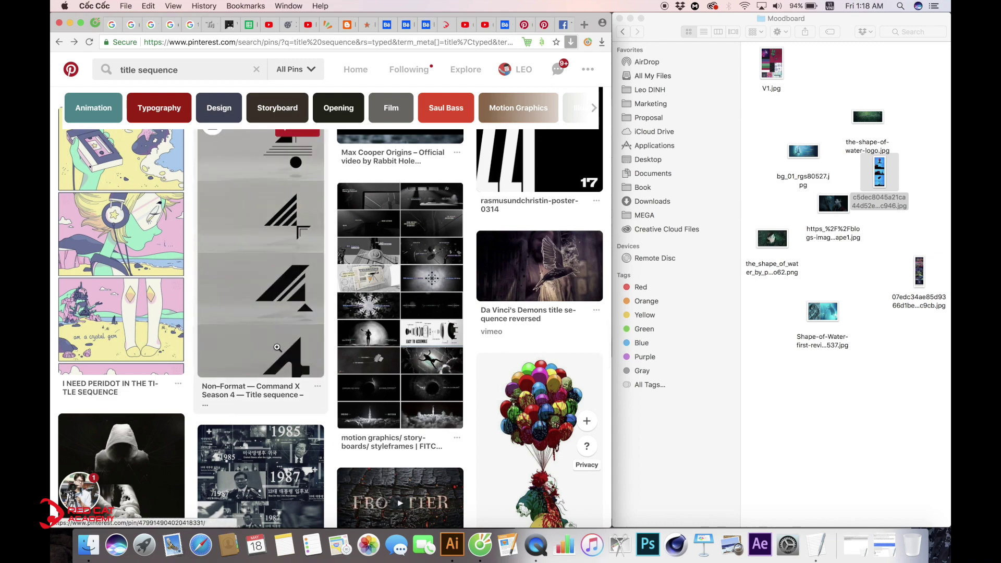
scroll(277, 347, "up", 1)
scroll(277, 347, "down", 15)
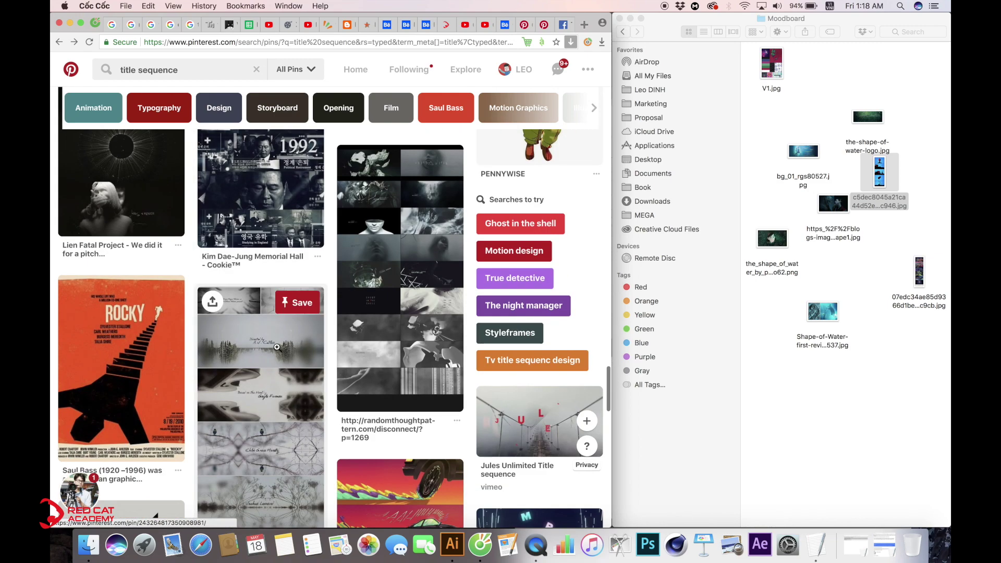
scroll(277, 347, "up", 4)
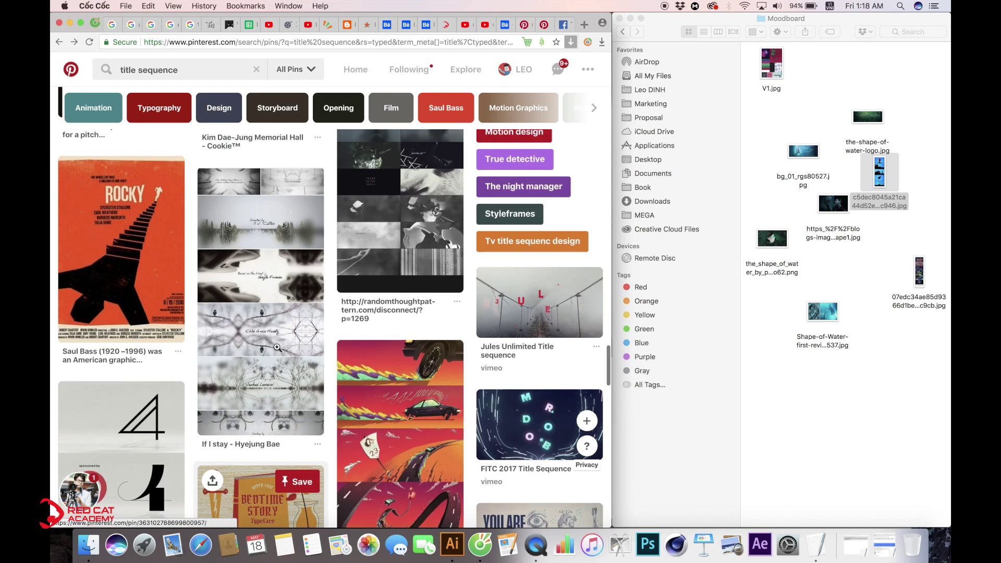
Browse the pins similar to the Saul Bass style Rocky poster and open the Monsters Inc opening title pin from them.
left_click(142, 231)
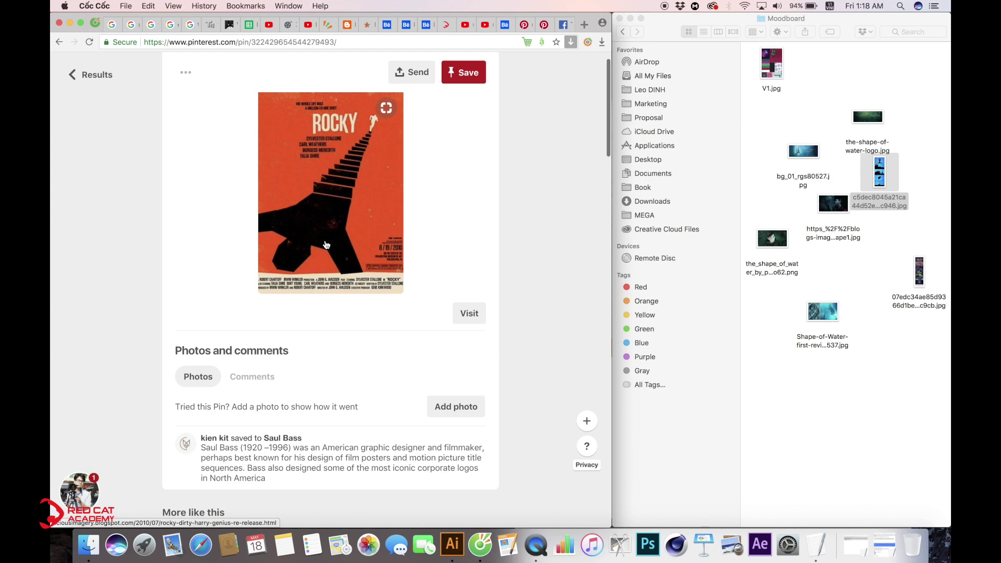
scroll(336, 231, "down", 5)
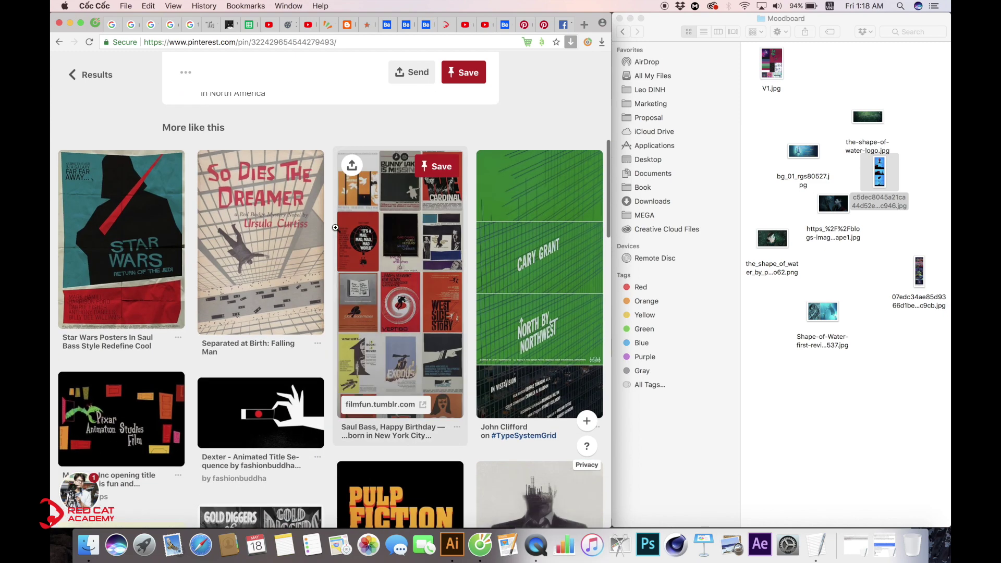
scroll(467, 316, "down", 5)
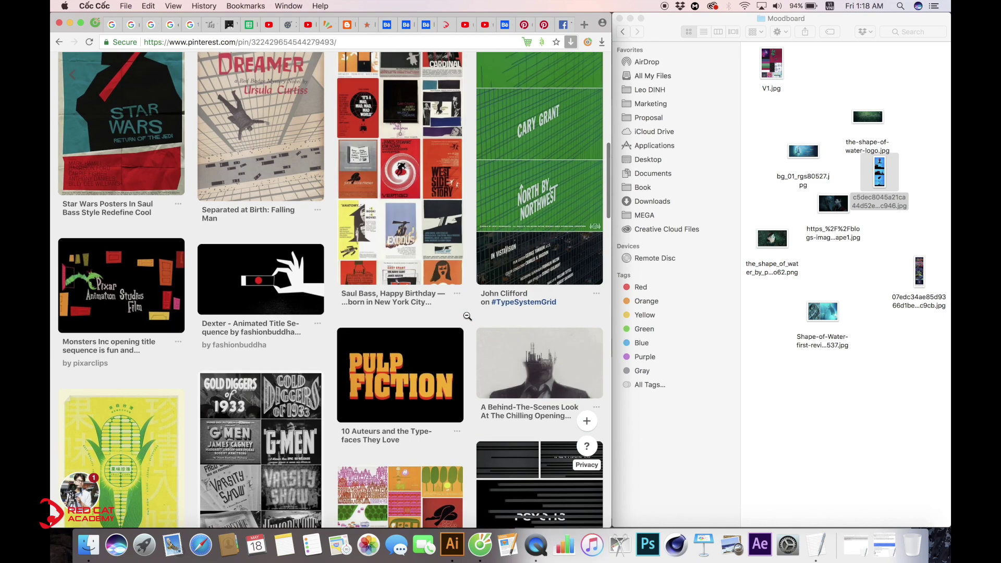
scroll(468, 316, "down", 5)
scroll(396, 365, "up", 7)
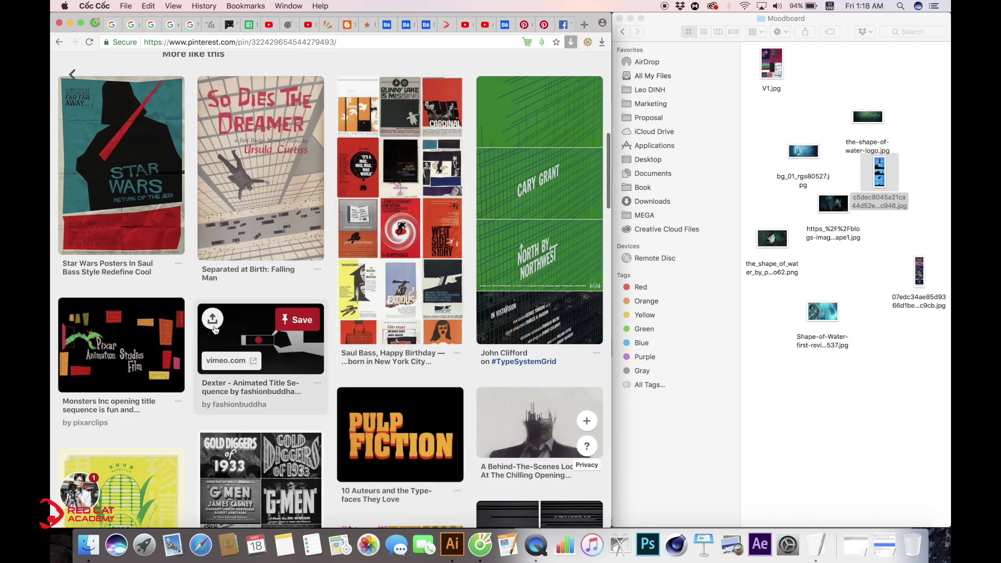
left_click(163, 328)
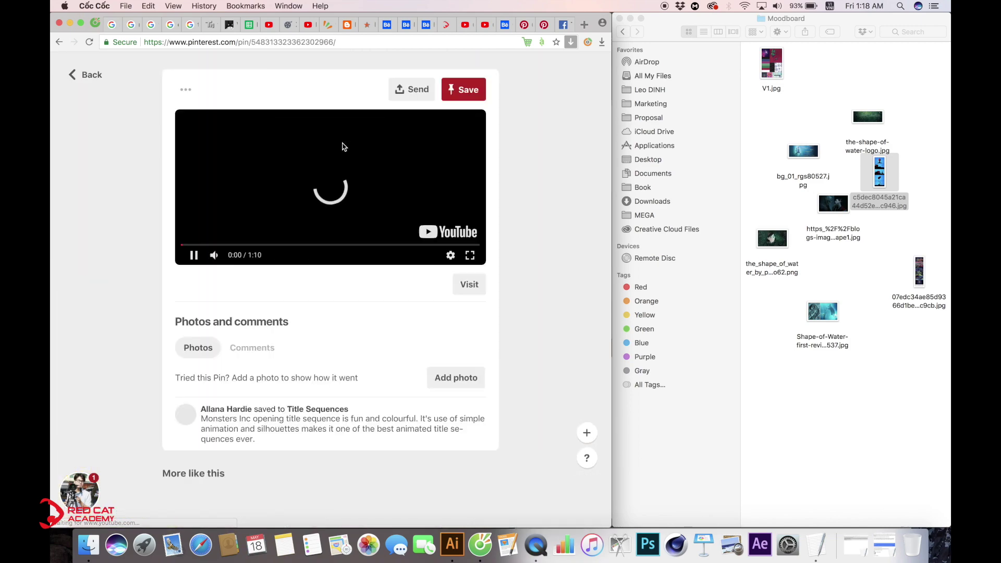
Skim the Monsters Inc opening title video and examine the similar title-sequence pins for more references.
left_click_drag(189, 245, 222, 245)
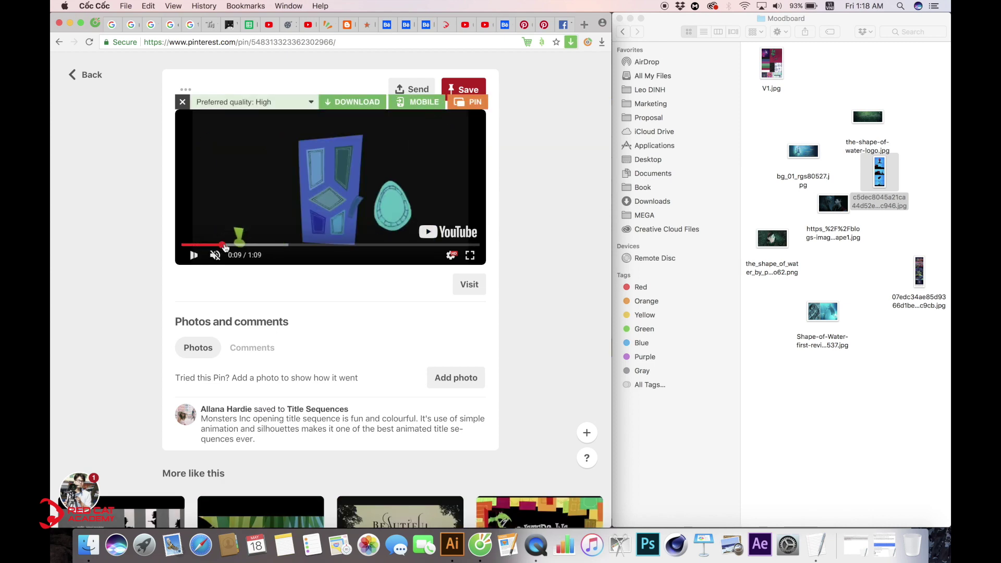
scroll(345, 332, "down", 5)
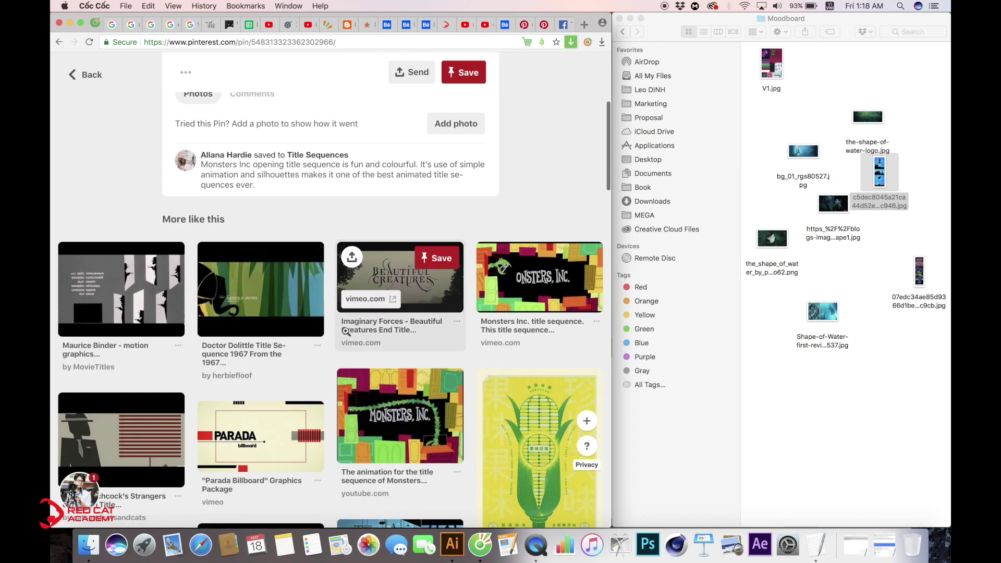
scroll(346, 332, "down", 6)
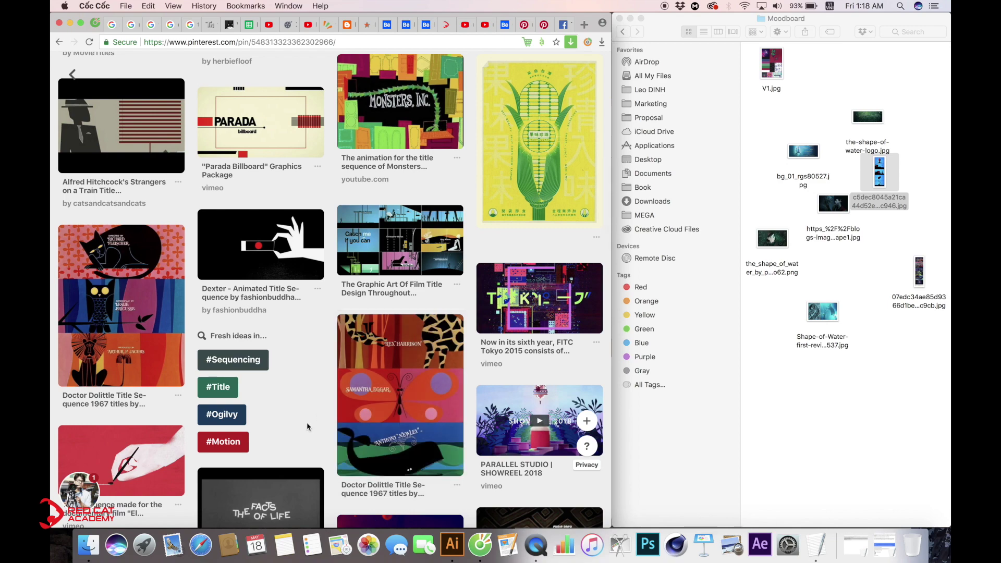
scroll(307, 423, "down", 8)
scroll(307, 422, "down", 1)
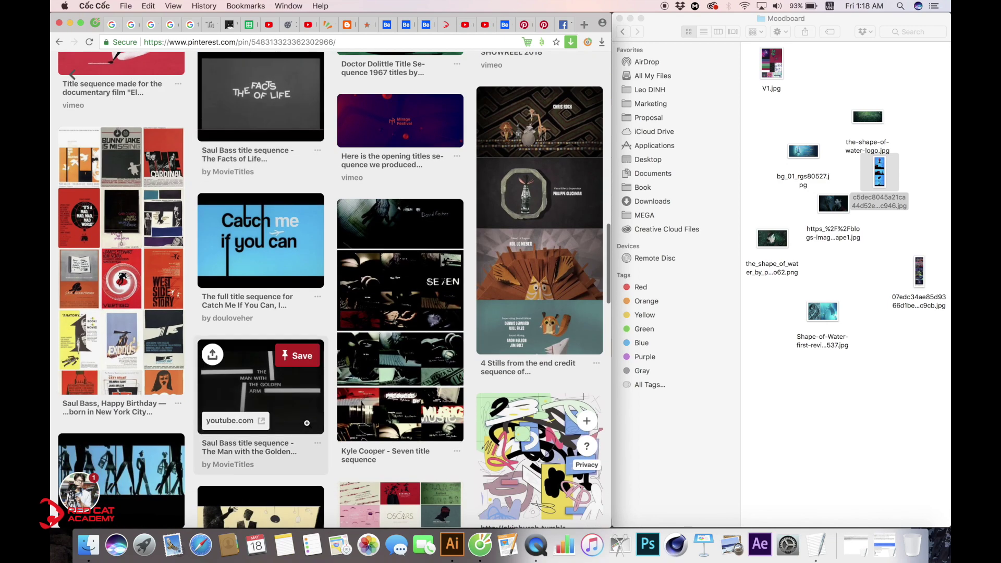
scroll(306, 423, "down", 4)
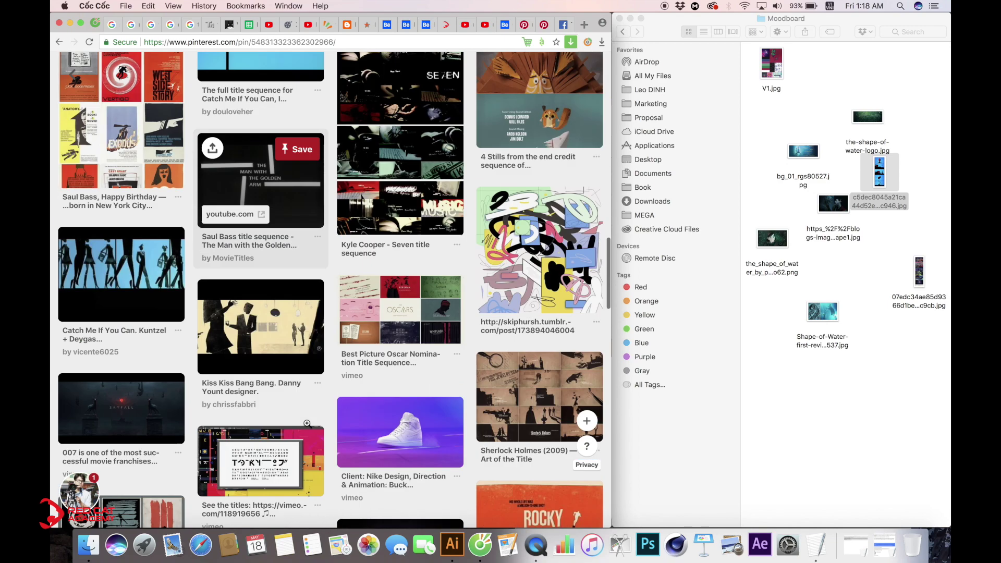
scroll(308, 427, "down", 8)
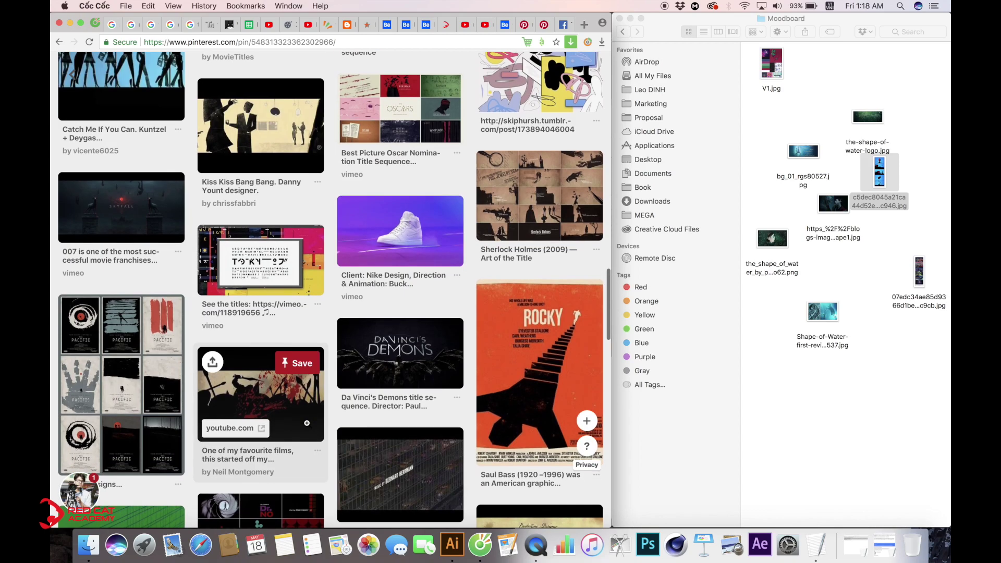
scroll(306, 423, "down", 12)
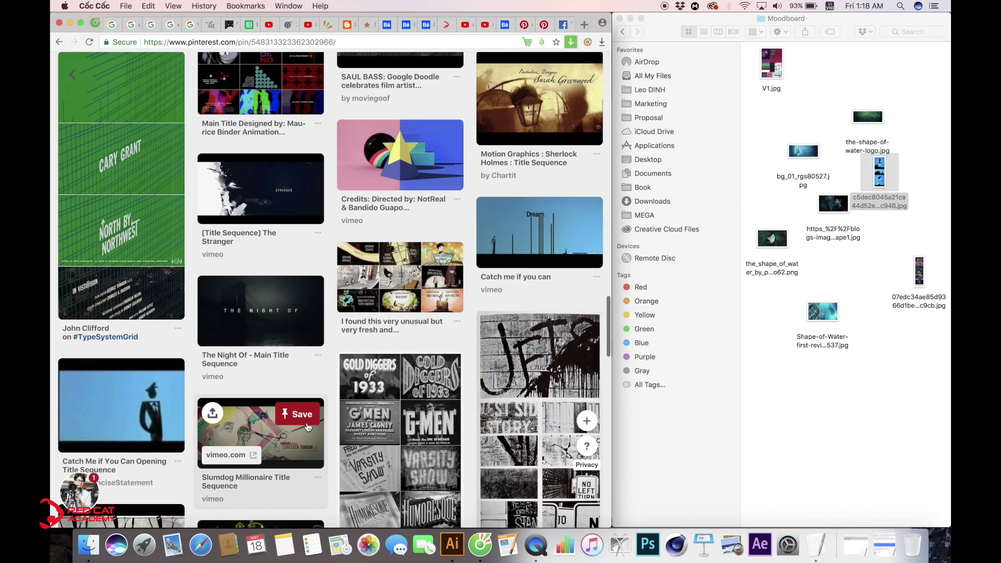
scroll(307, 423, "down", 6)
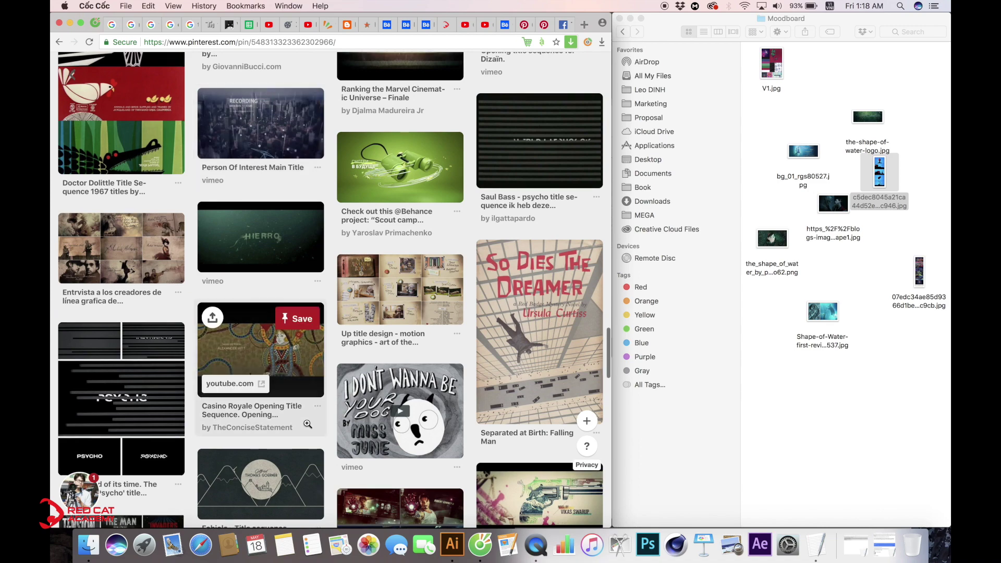
scroll(307, 424, "down", 6)
scroll(308, 424, "up", 3)
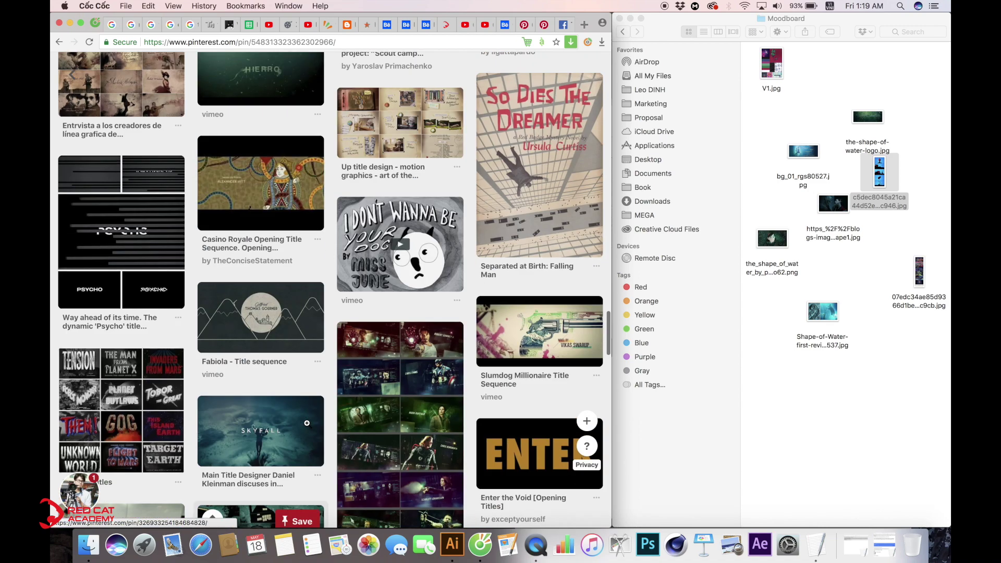
Open the "So Dies The Dreamer" book cover pin and look through the pins similar to it.
left_click(534, 191)
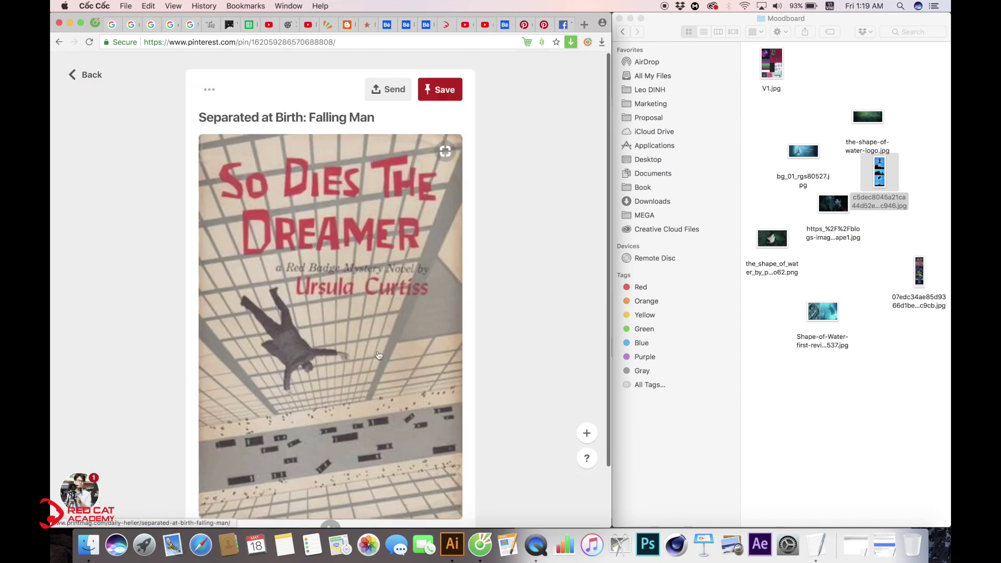
scroll(375, 353, "down", 5)
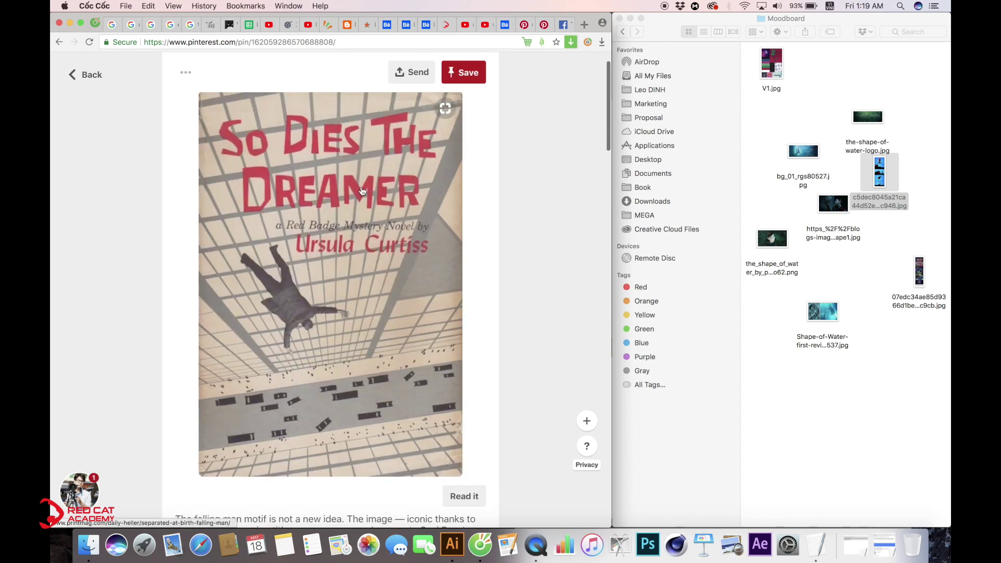
scroll(362, 191, "down", 15)
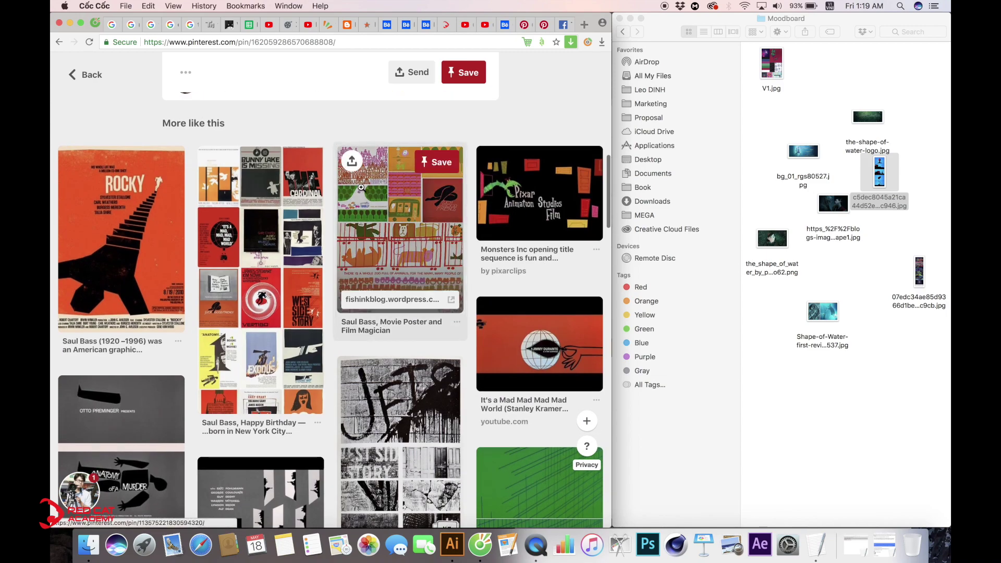
scroll(360, 187, "down", 10)
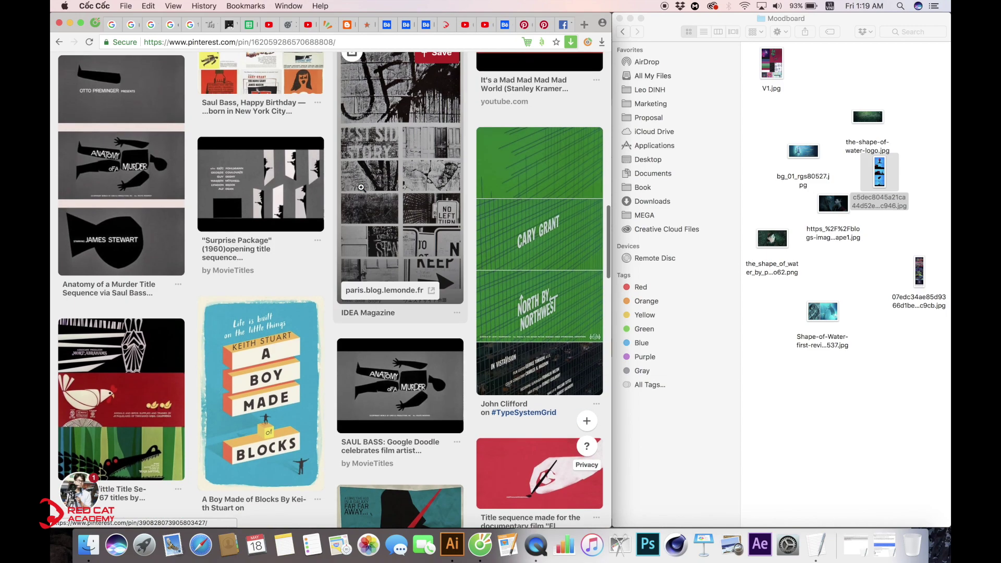
scroll(362, 188, "down", 1)
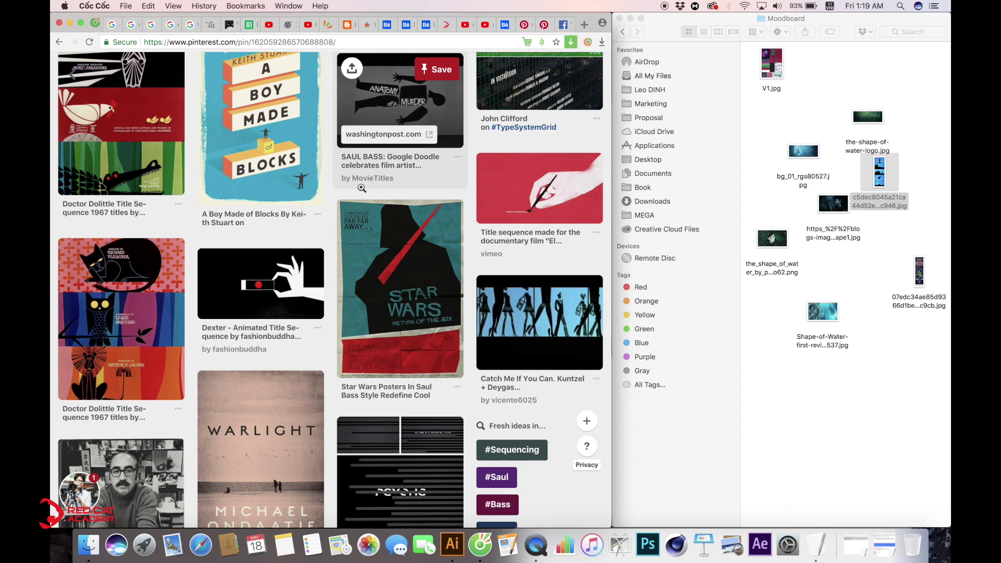
Place all the Moodboard folder images except V1.jpg into the Shape Of Water Title Styleframe document in Illustrator.
left_click(754, 135)
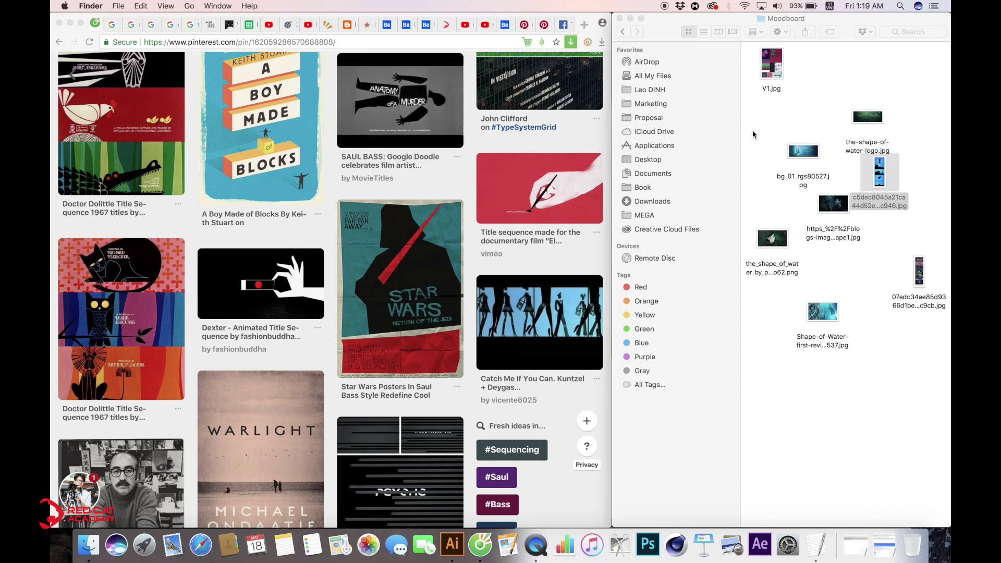
left_click(615, 118)
left_click(621, 33)
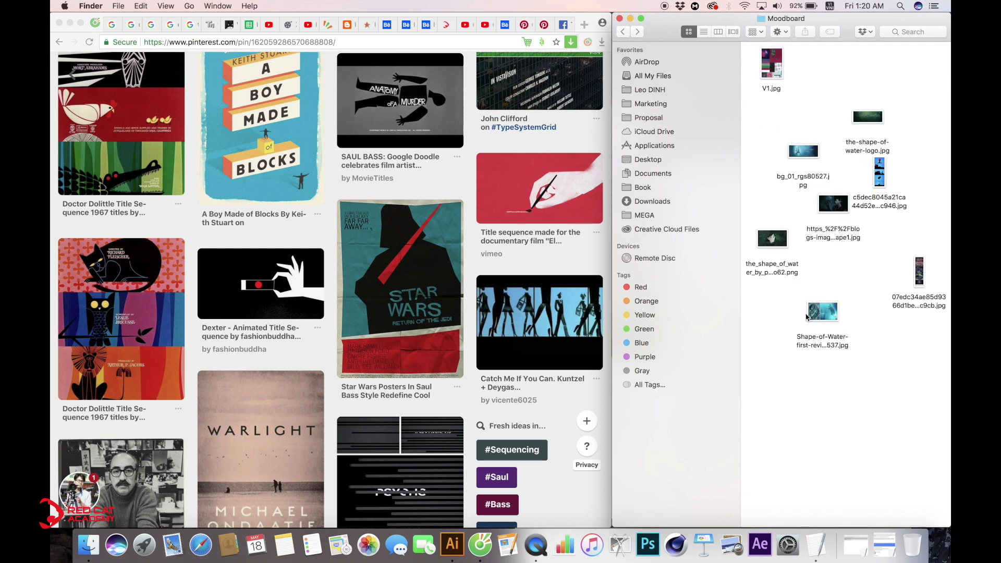
left_click(457, 541)
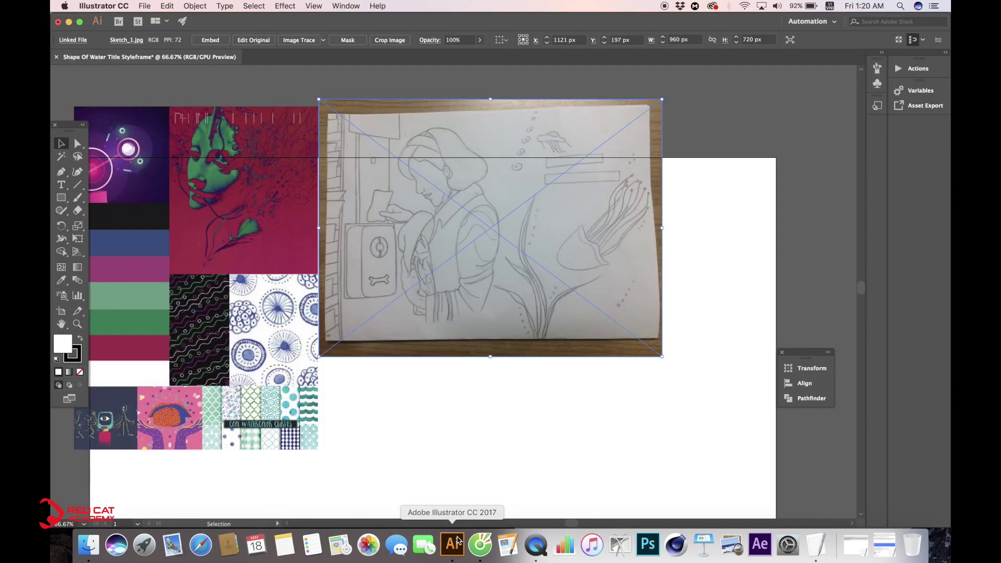
left_click(89, 544)
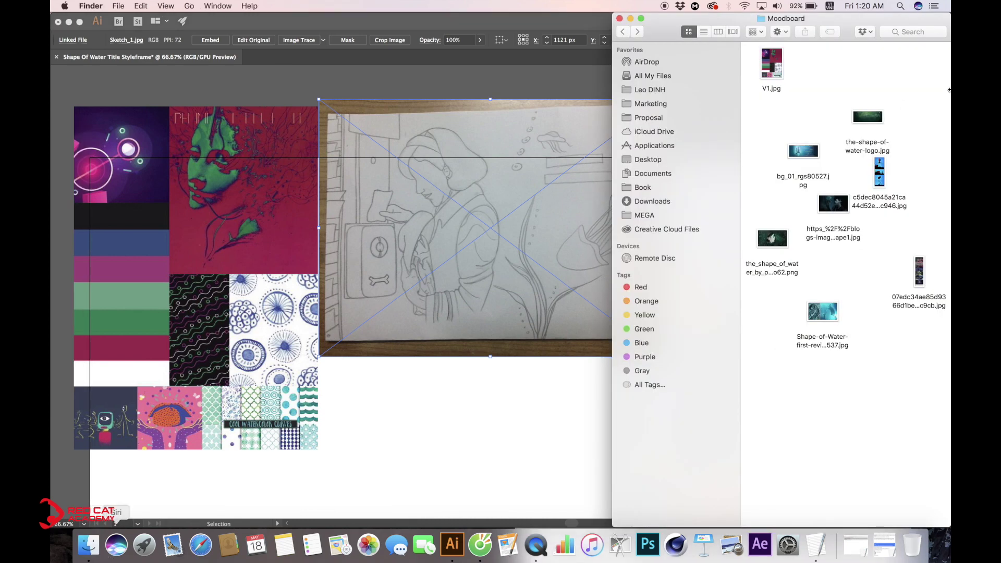
left_click_drag(934, 381, 792, 129)
left_click_drag(868, 121, 469, 376)
left_click(500, 415)
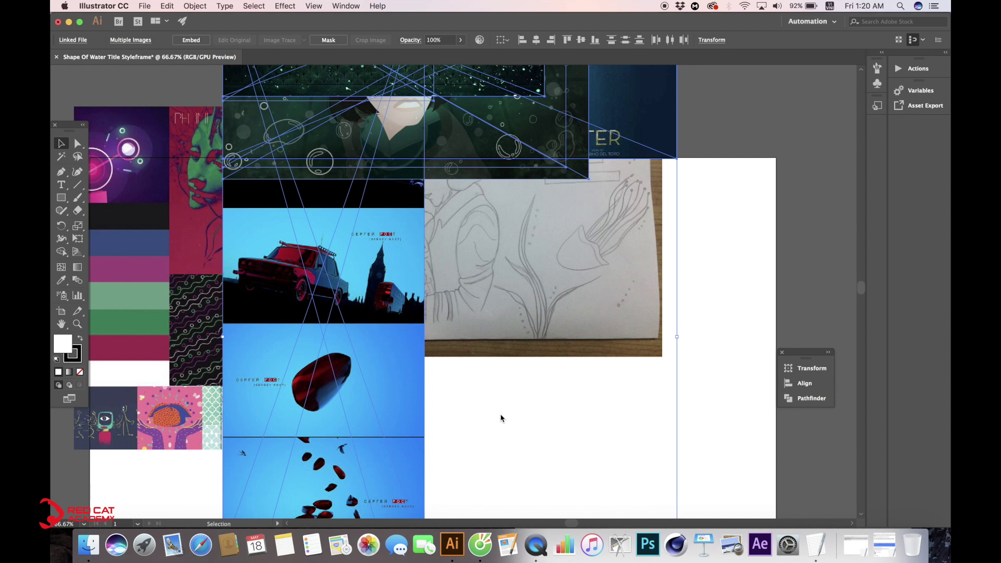
Move the placed references to the right of the artboard, and the old moodboard and sketch off it to the upper left.
key("super+minus")
key("super+minus")
left_click_drag(480, 380, 413, 380)
left_click_drag(334, 168, 634, 186)
left_click_drag(577, 243, 609, 266)
left_click(420, 142)
mouse_move(316, 190)
left_mouse_down()
mouse_move(377, 243)
mouse_move(256, 220)
mouse_move(174, 175)
left_mouse_up()
mouse_move(547, 317)
left_mouse_down()
mouse_move(361, 218)
mouse_move(374, 175)
left_mouse_up()
left_click(522, 230)
left_click_drag(549, 242, 391, 168)
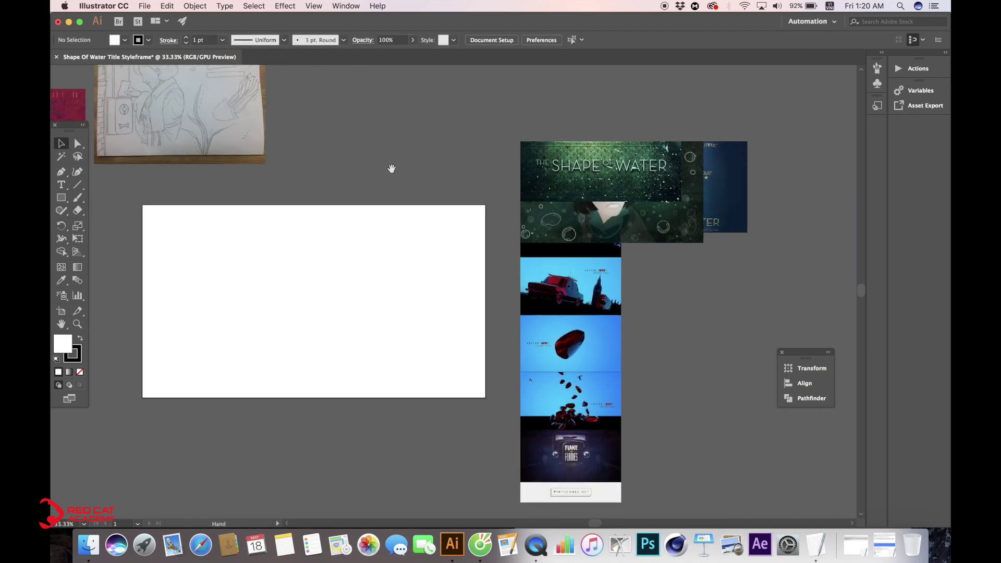
Separate the blue Shape of Water poster image from the pile and scale it down for the artboard's upper-left corner.
left_click(549, 159)
key("super+=")
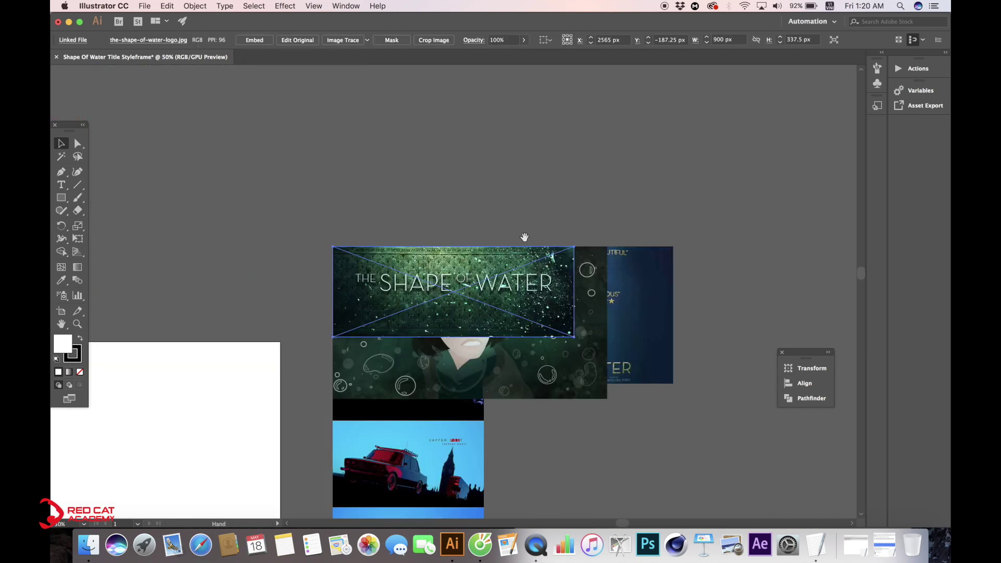
left_click_drag(523, 305, 718, 159)
left_click_drag(817, 152, 319, 274)
left_click_drag(320, 275, 653, 265)
left_click_drag(527, 276, 468, 249)
left_click_drag(635, 322, 575, 293)
left_click(626, 295)
Place the green Shape of Water logo image beside the poster and scale it to reach the artboard's right edge.
left_click_drag(655, 295, 416, 260)
left_click_drag(380, 213, 218, 245)
left_click_drag(564, 148, 672, 149)
left_click_drag(671, 149, 400, 224)
left_click_drag(510, 271, 521, 275)
left_click(543, 247)
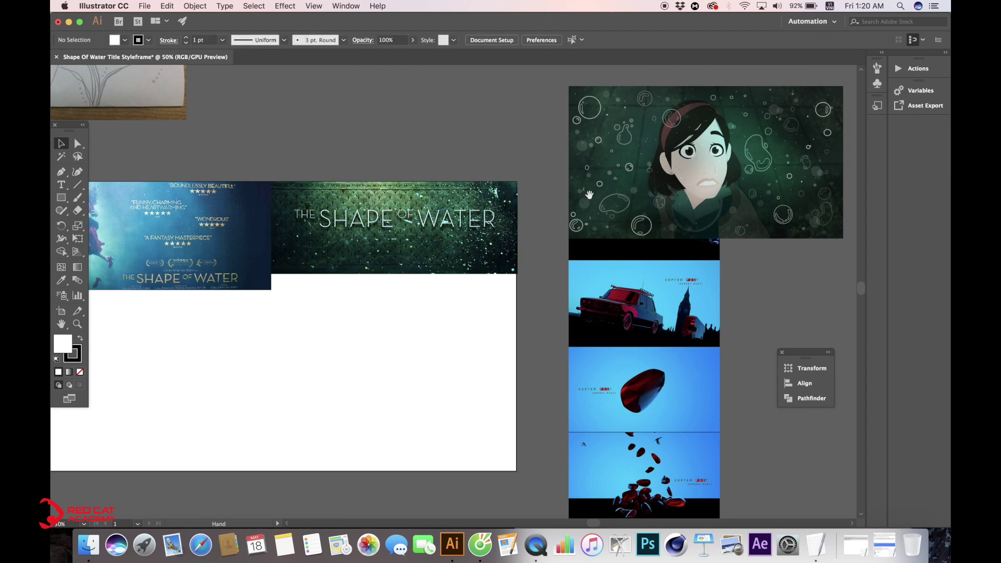
Move the cartoon heroine image above the artboard and the Shape-of-Water first-review image onto the artboard's lower left area.
left_click_drag(588, 194, 596, 351)
left_click_drag(697, 322, 408, 203)
left_click_drag(433, 256, 459, 235)
mouse_move(461, 206)
left_mouse_down()
mouse_move(472, 163)
mouse_move(523, 164)
mouse_move(470, 198)
mouse_move(436, 180)
left_mouse_up()
left_click_drag(550, 237, 450, 176)
left_click_drag(548, 188, 494, 195)
mouse_move(479, 197)
left_mouse_down()
mouse_move(662, 124)
mouse_move(752, 109)
mouse_move(296, 365)
mouse_move(282, 386)
left_mouse_up()
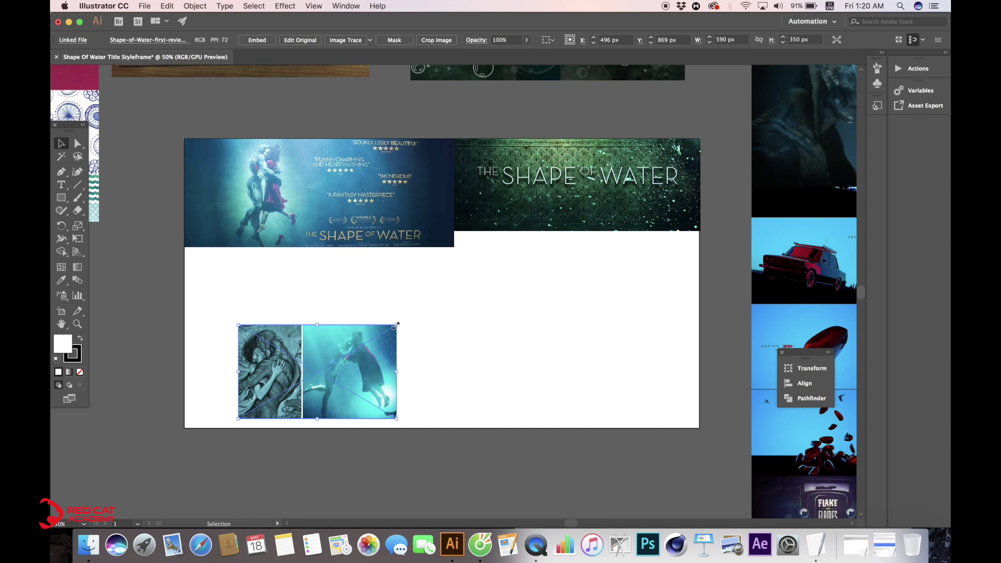
Enlarge the first-review image to about 1088 by 645 px and draw a 426 by 640 px rectangle over its creature drawing.
left_click_drag(396, 325, 531, 220)
key("m")
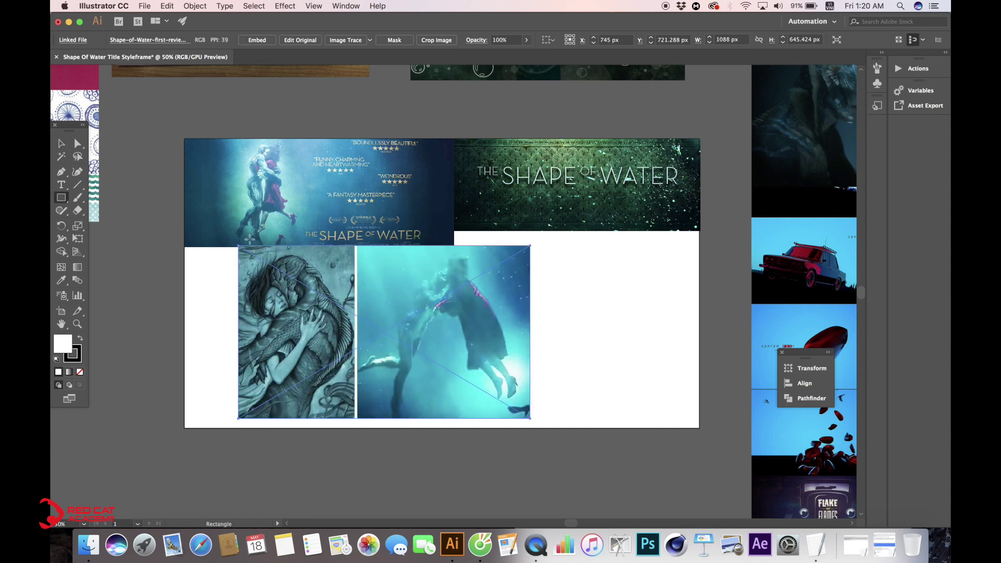
left_click_drag(239, 245, 354, 418)
key("v")
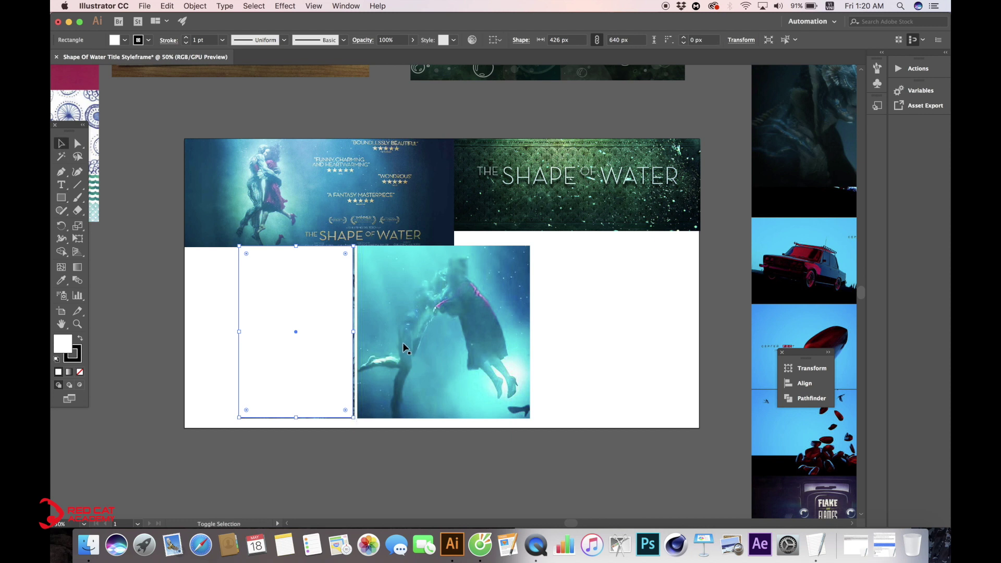
left_click(404, 346, "shift")
right_click(394, 330)
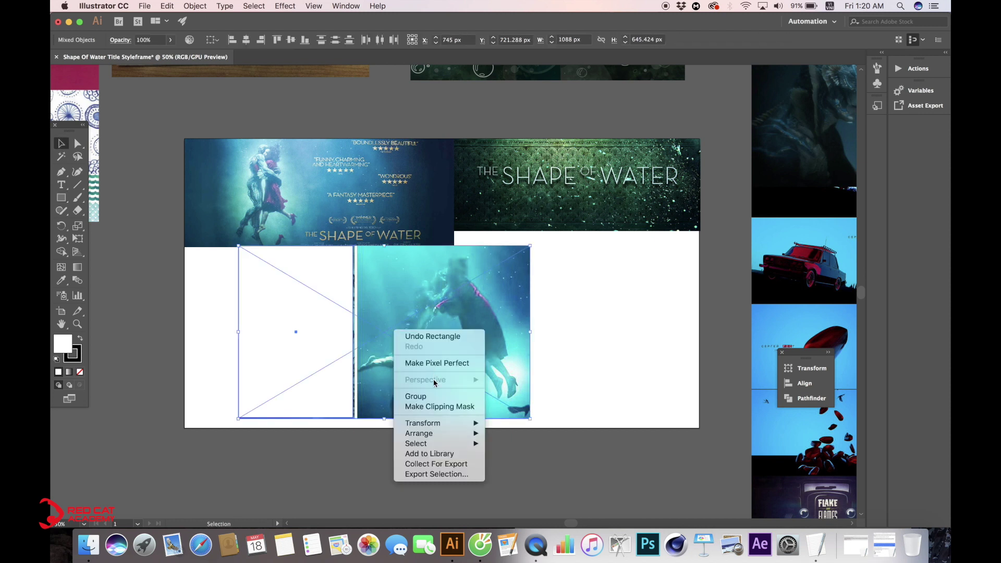
left_click(328, 333)
key("super+shift+a")
left_click_drag(268, 256, 271, 267)
key("super+z")
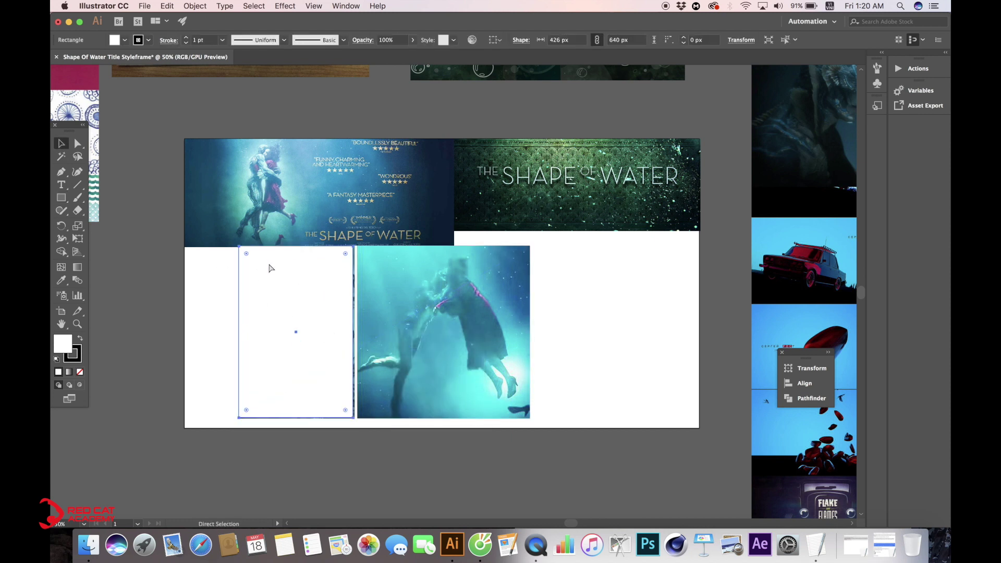
Make a clipping mask from the rectangle and first-review image, and fit the result into the artboard's lower-left corner.
left_click(432, 312, "shift")
right_click(396, 285)
left_click(457, 366)
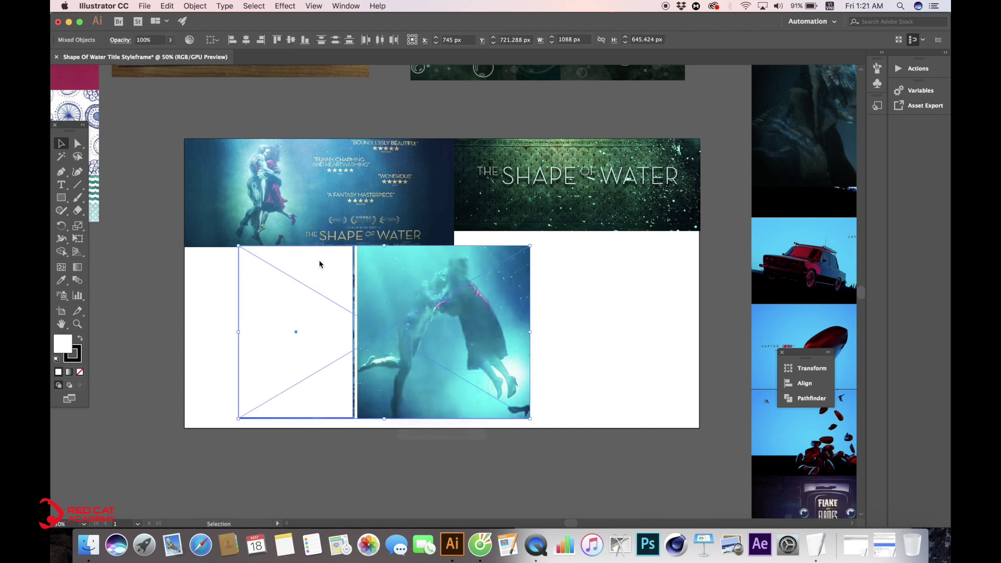
left_click_drag(286, 313, 232, 309)
mouse_move(301, 421)
left_mouse_down()
mouse_move(313, 433)
mouse_move(306, 429)
left_mouse_up()
left_click(597, 311)
Move the dark still of the creature and woman onto the artboard below the poster and scale it down.
left_click_drag(597, 311, 224, 255)
left_click_drag(454, 178, 449, 339)
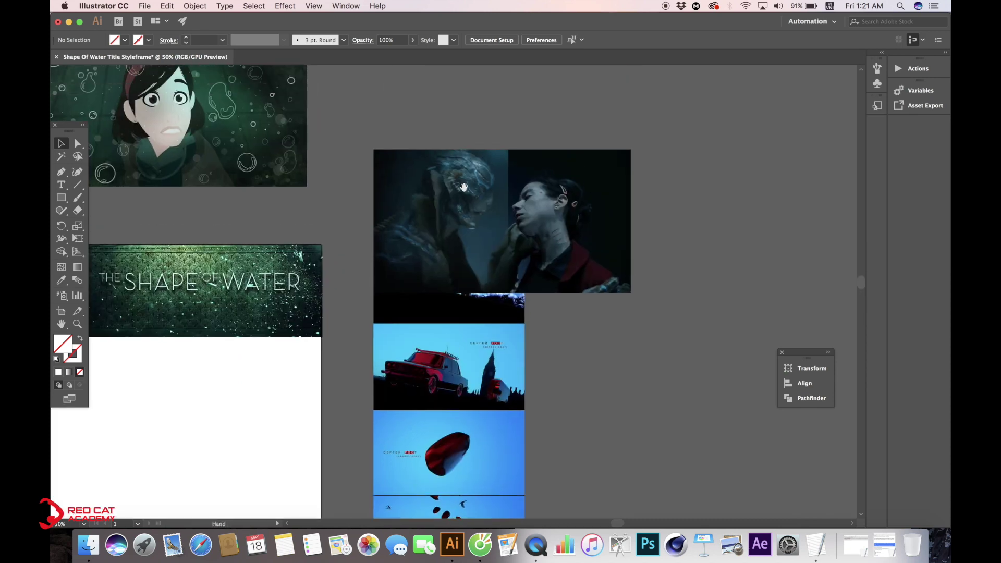
left_click_drag(470, 183, 670, 163)
left_click_drag(667, 234, 412, 330)
left_click_drag(413, 329, 438, 349)
left_click_drag(609, 392, 502, 345)
left_click(629, 331)
Move the blue title-frame strip clear of the colourful strip and clip it to its top silhouette-head frame.
left_click_drag(665, 327, 416, 353)
left_click_drag(623, 116, 532, 172)
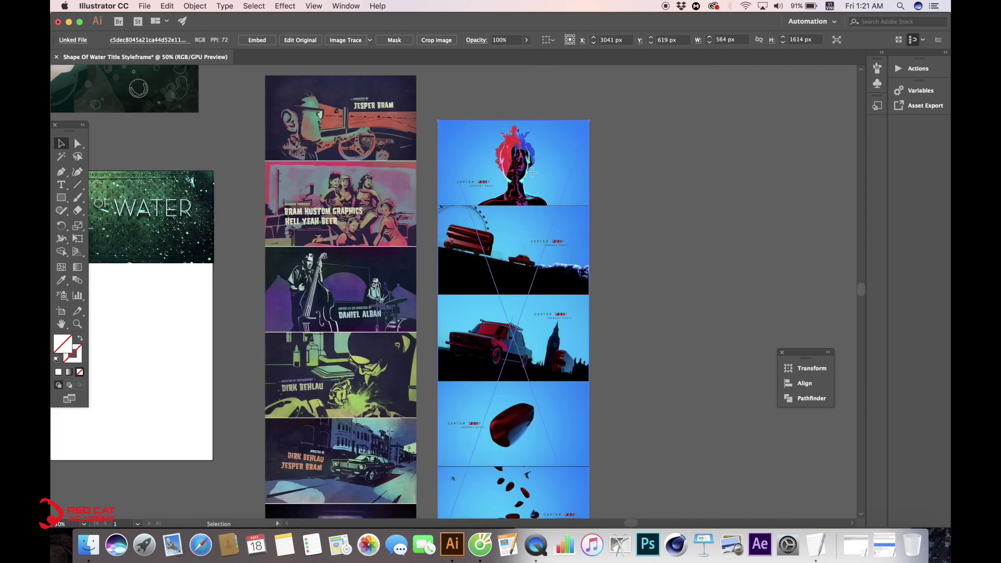
left_click_drag(463, 119, 431, 103)
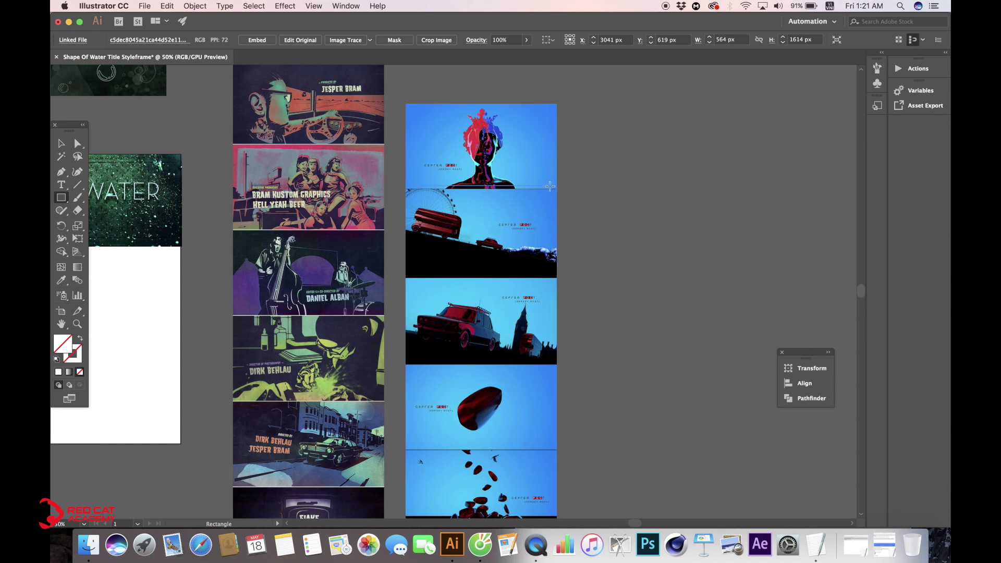
left_click_drag(556, 188, 556, 188)
key("v")
left_click(497, 218, "shift")
right_click(476, 214)
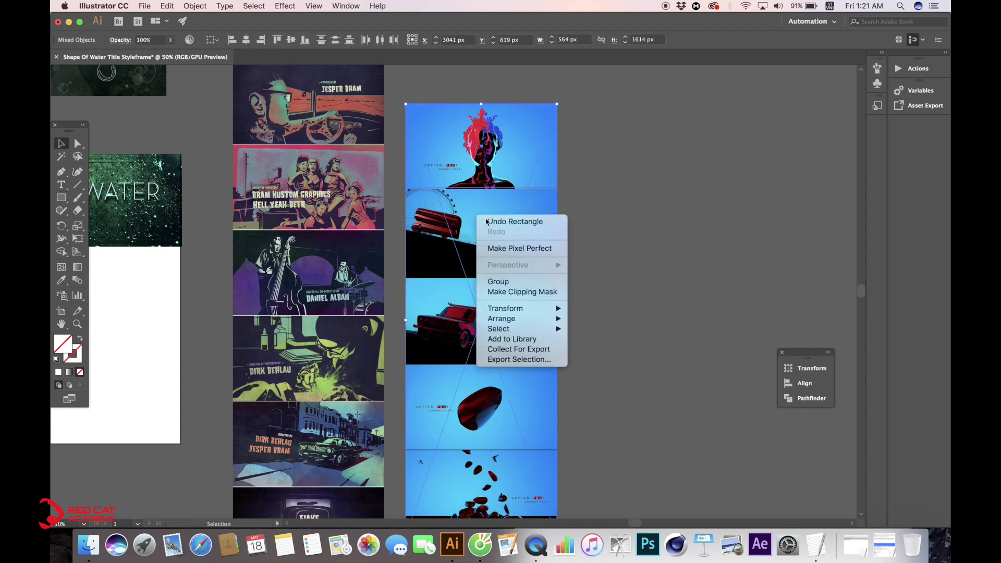
left_click(532, 294)
Move the clipped silhouette-head frame onto the artboard directly below the green logo image.
left_click_drag(441, 198, 668, 192)
left_click_drag(290, 355, 240, 286)
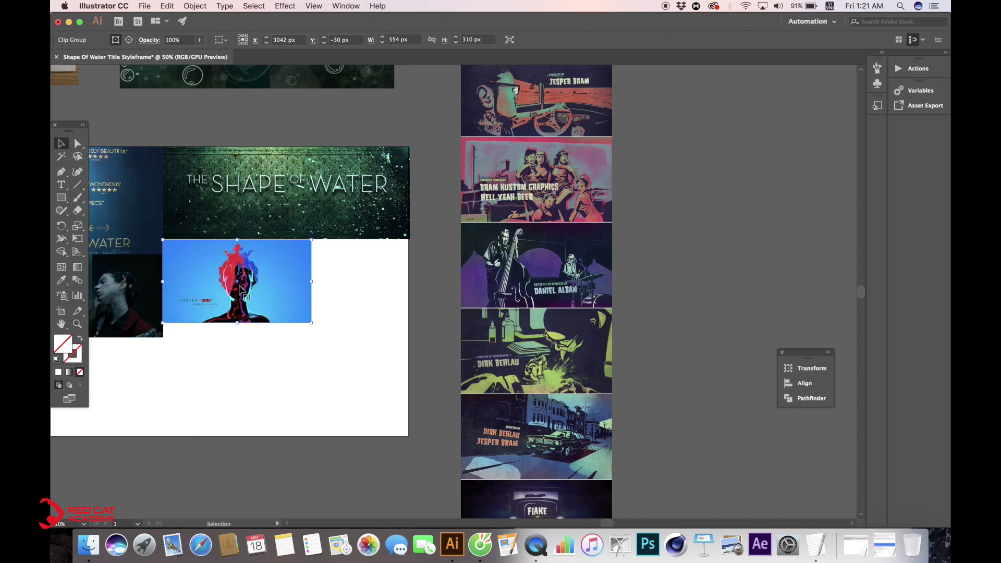
left_click(361, 284)
Clip the colourful title-frame strip to its purple bass-player frame, using a rectangle drawn over that frame as the mask.
scroll(492, 205, "up", 3)
left_click(523, 185)
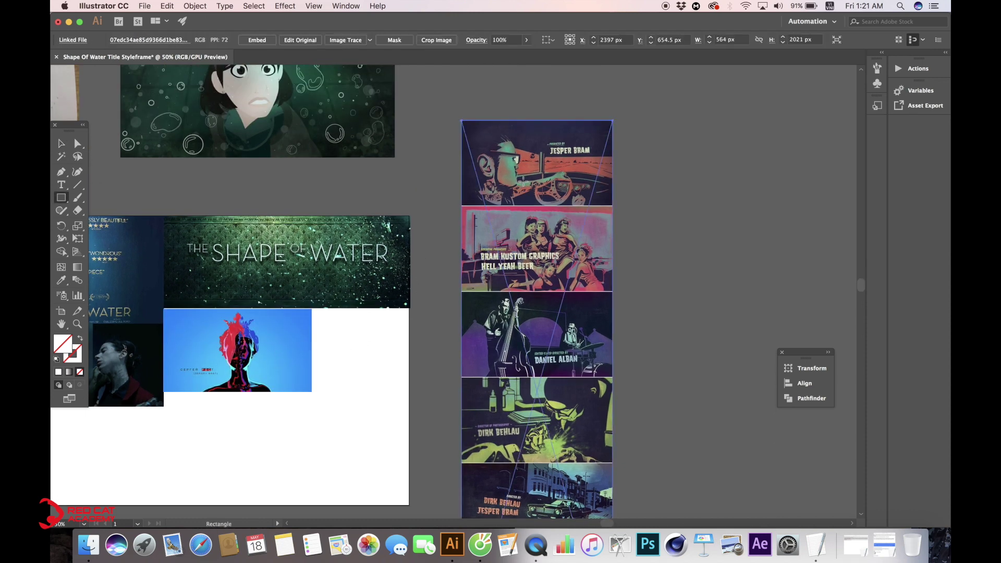
key("super+equal")
left_click_drag(471, 369, 446, 336)
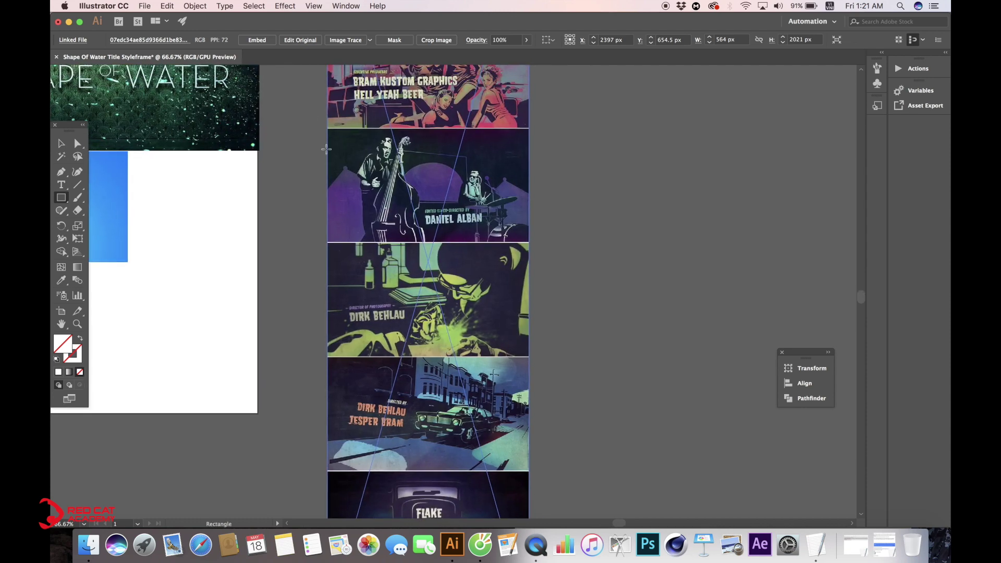
left_click_drag(327, 128, 529, 241)
key("v")
left_click(472, 311, "shift")
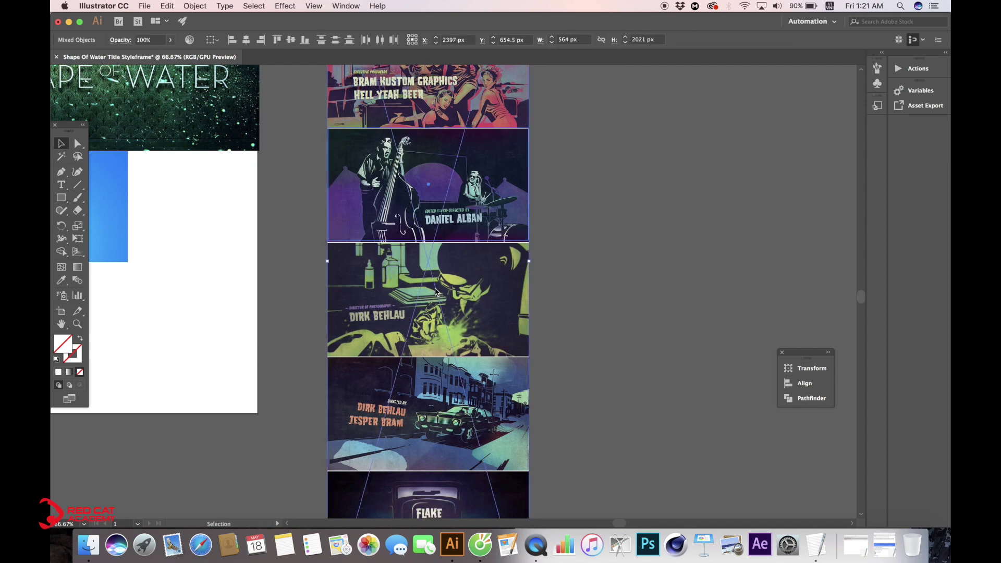
right_click(435, 292)
left_click(480, 369)
Place the bass-player frame directly below the silhouette-head frame and enlarge both to matching widths, filling down to the artboard's lower edge.
scroll(339, 346, "left", 10)
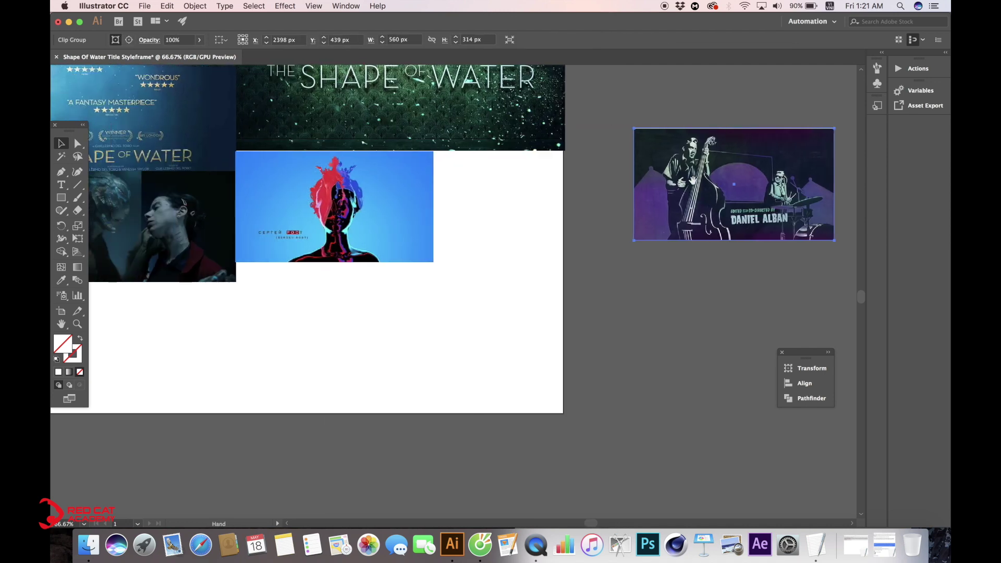
left_click_drag(340, 346, 307, 315)
left_click_drag(436, 376, 471, 414)
left_click(407, 256, "shift")
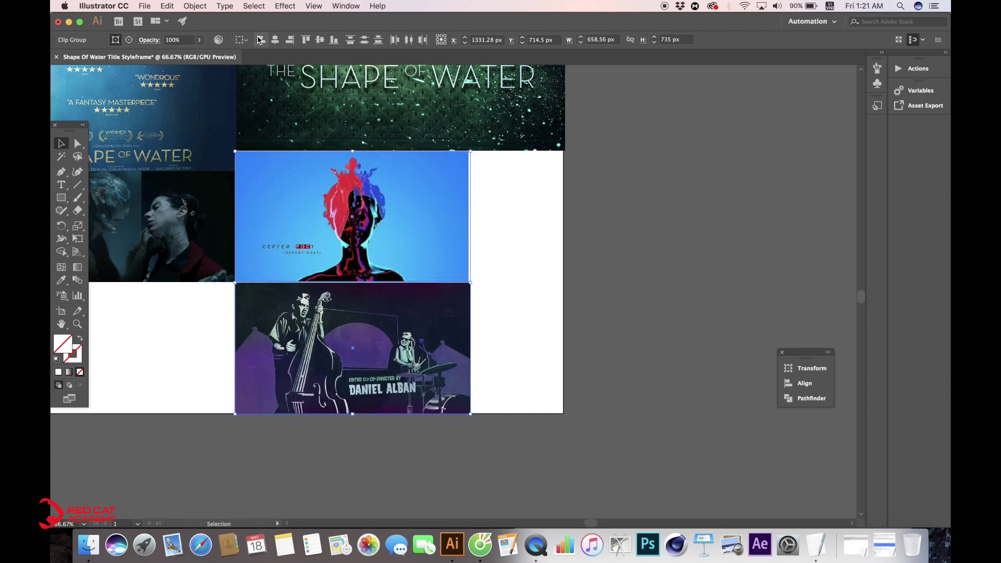
Move both title frames to the artboard's right edge and nudge the bass-player frame up against the silhouette-head frame.
left_click_drag(415, 233, 515, 237)
scroll(476, 261, "up", 2)
scroll(476, 262, "left", 3)
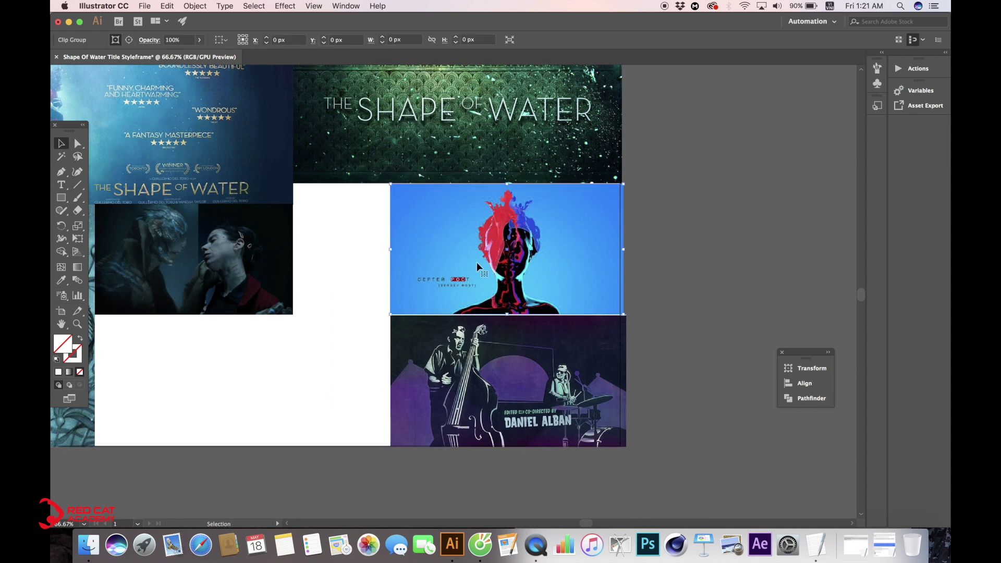
left_click(566, 371)
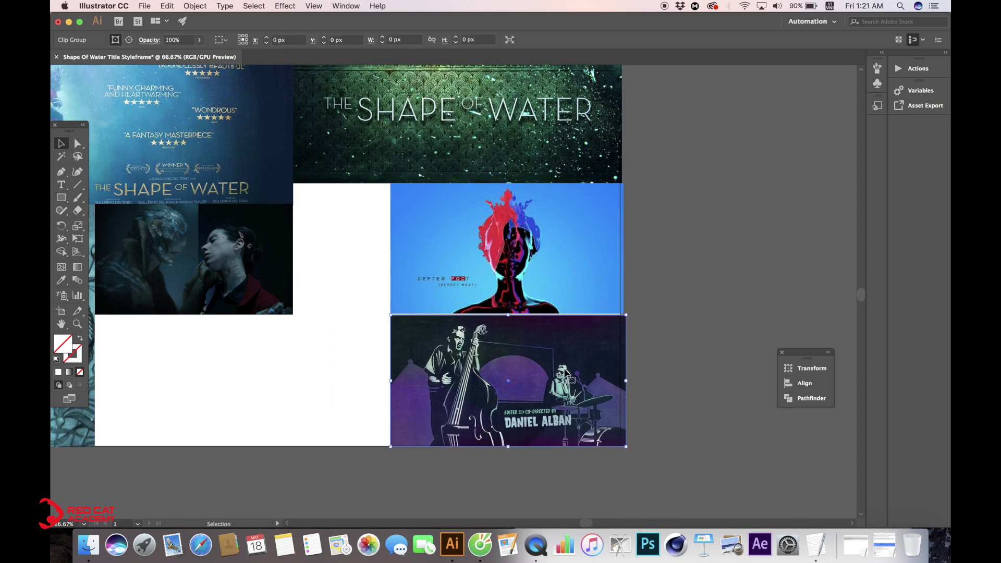
key("Up")
key("Up")
key("Up")
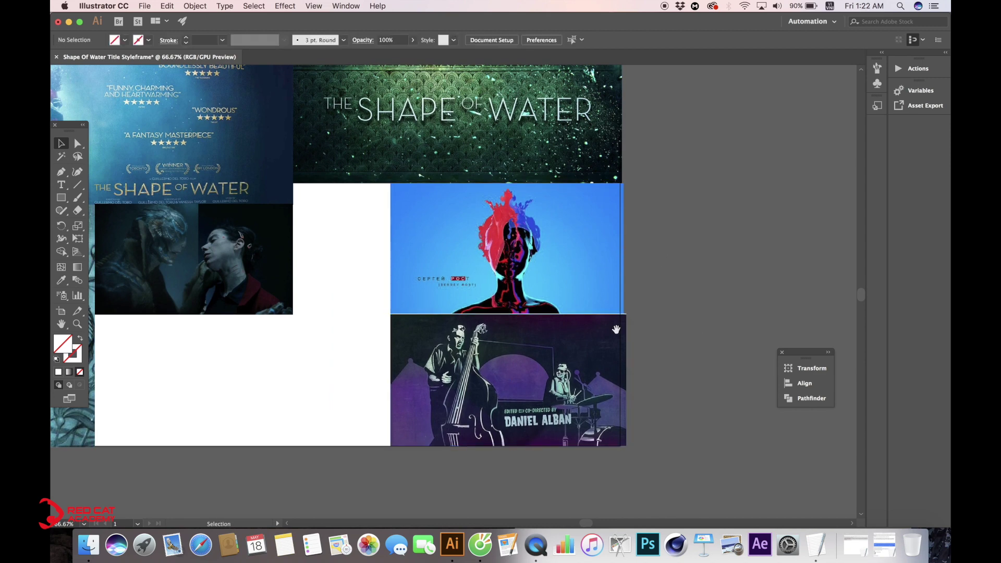
scroll(648, 345, "left", 3)
key("Up")
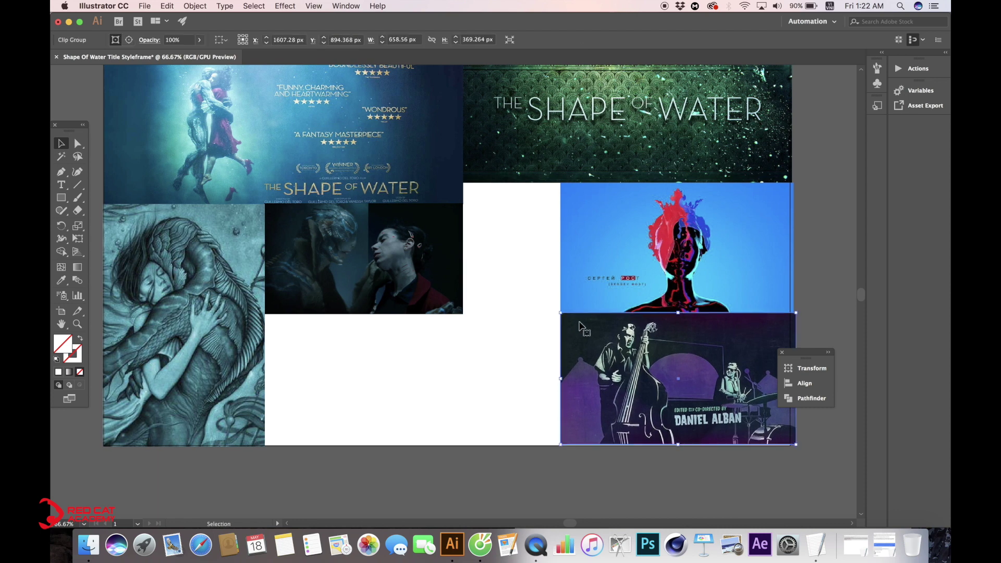
Enlarge the bass-player frame slightly so it extends past the artboard's lower-right corner.
scroll(511, 461, "right", 5)
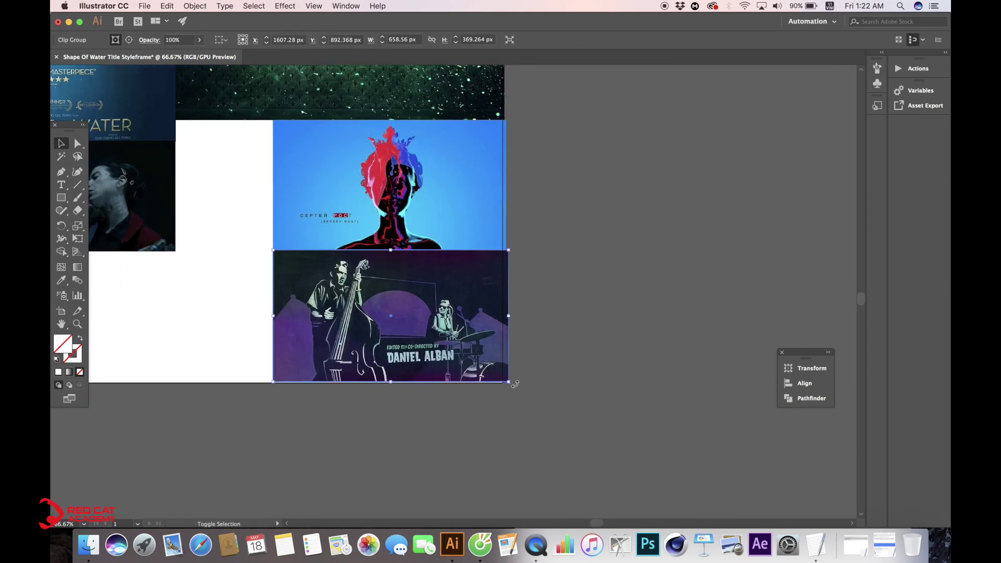
left_click_drag(510, 382, 514, 384)
left_click(536, 390)
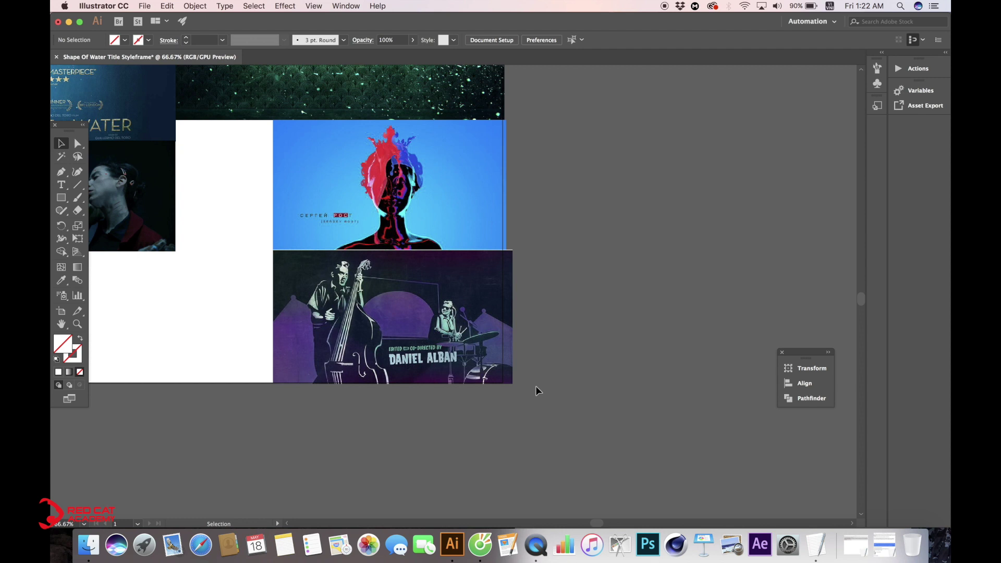
left_click(454, 317)
left_click(586, 268)
Bring the silhouette-head frame to the front of the stacking order.
left_click(321, 201)
right_click(321, 200)
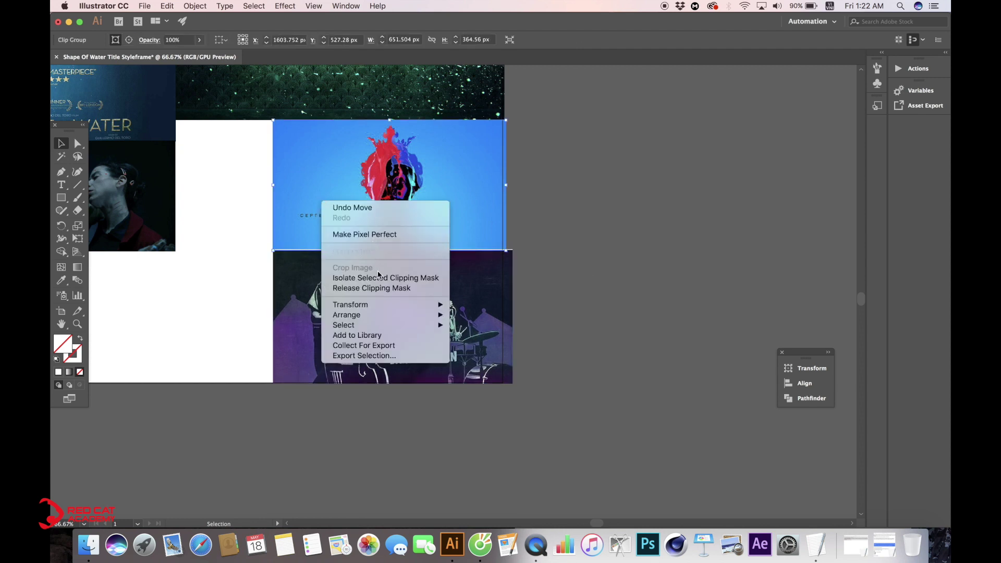
mouse_move(379, 317)
left_click(474, 315)
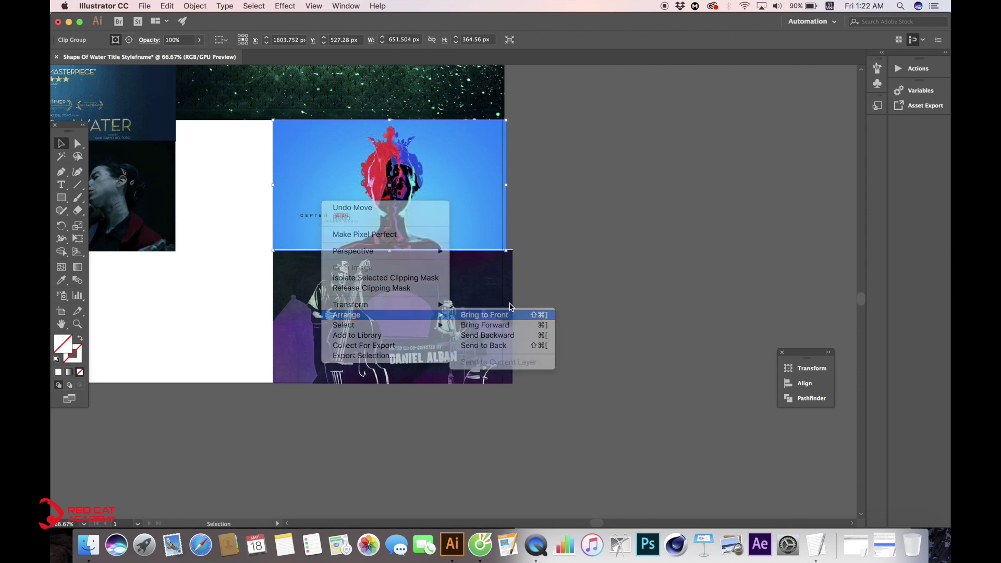
left_click(648, 250)
Enlarge the dark still of the creature and woman until it reaches the silhouette-head frame.
left_click_drag(303, 193, 521, 263)
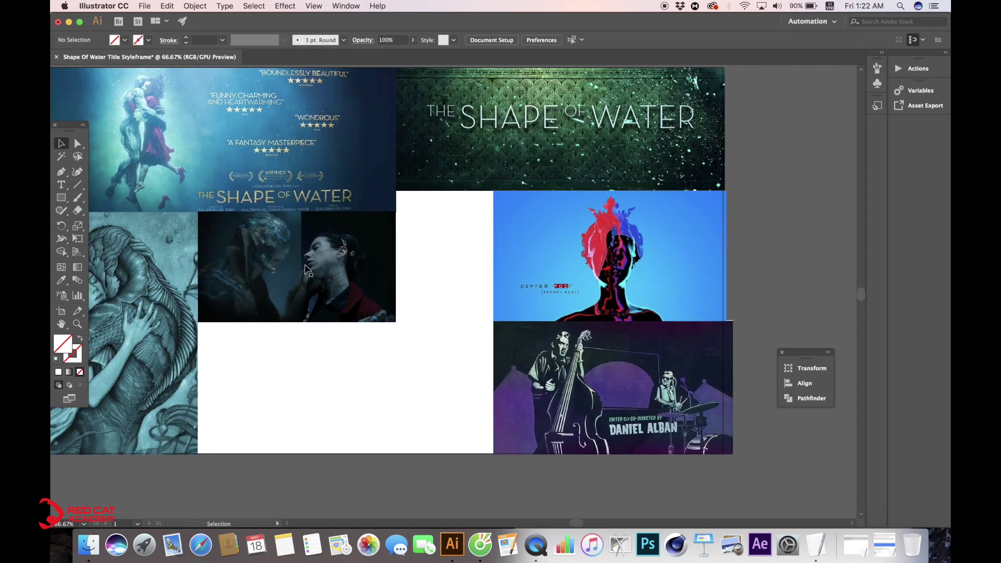
left_click(307, 270)
left_click_drag(397, 326, 518, 378)
left_click_drag(366, 230, 444, 379)
Enlarge the green logo image to about 1073 px wide, overlapping the poster and running behind the silhouette-head frame.
left_click(533, 274)
left_click_drag(500, 328, 374, 331)
left_click(385, 261)
left_click(493, 293)
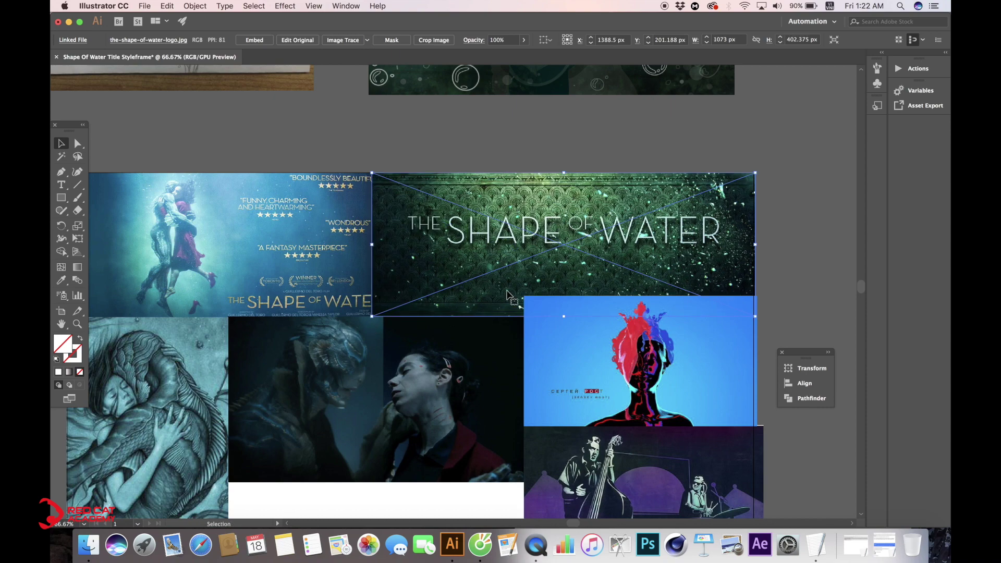
left_click(517, 138)
Clip the V1.jpg moodboard image to its dark wavy-line and blue circle pattern swatches with a rectangular clipping mask.
scroll(367, 299, "left", 10)
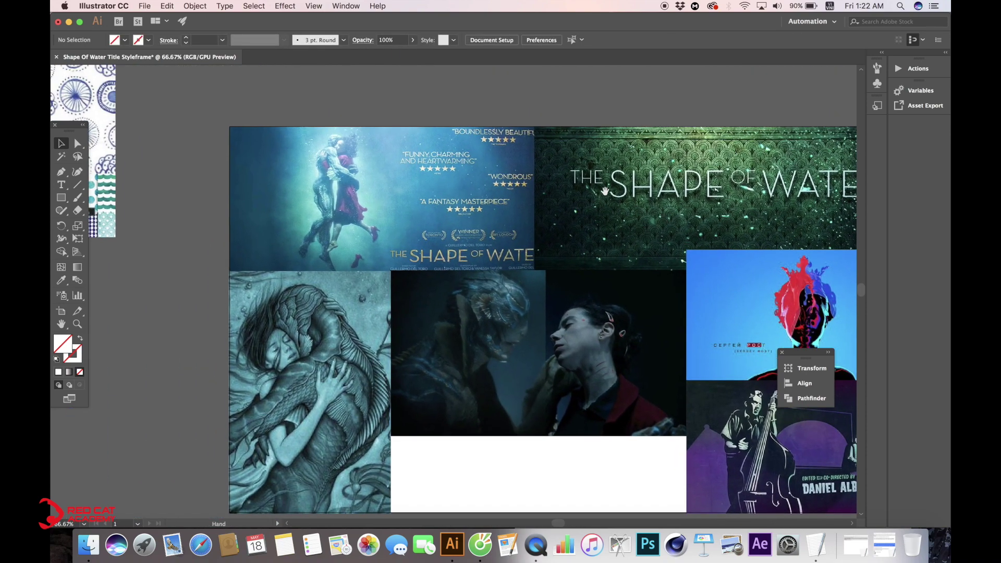
left_click(367, 301)
scroll(367, 300, "down", 4)
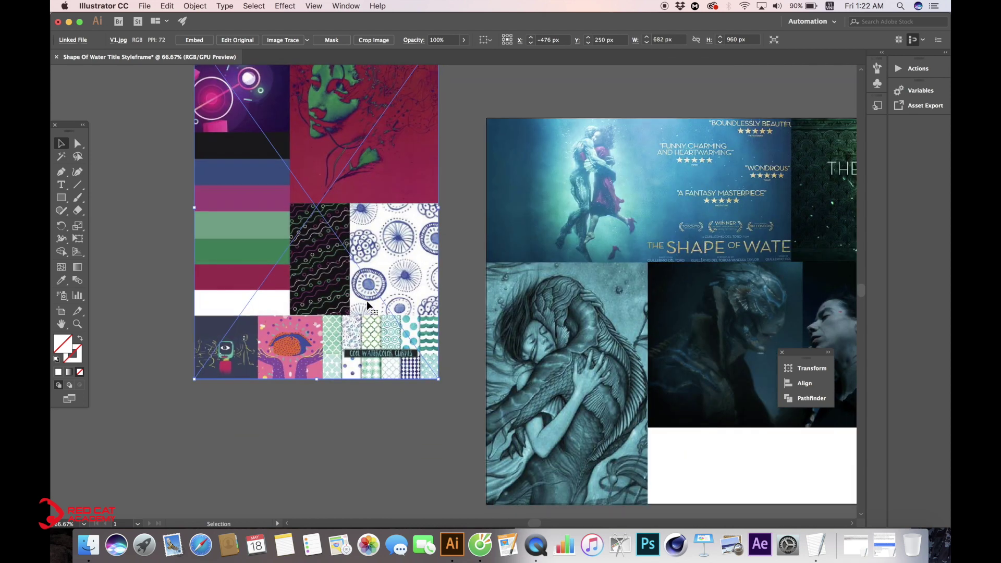
key("n")
left_click_drag(290, 203, 437, 314)
key("v")
left_click(308, 357, "shift")
right_click(333, 295)
left_click(379, 372)
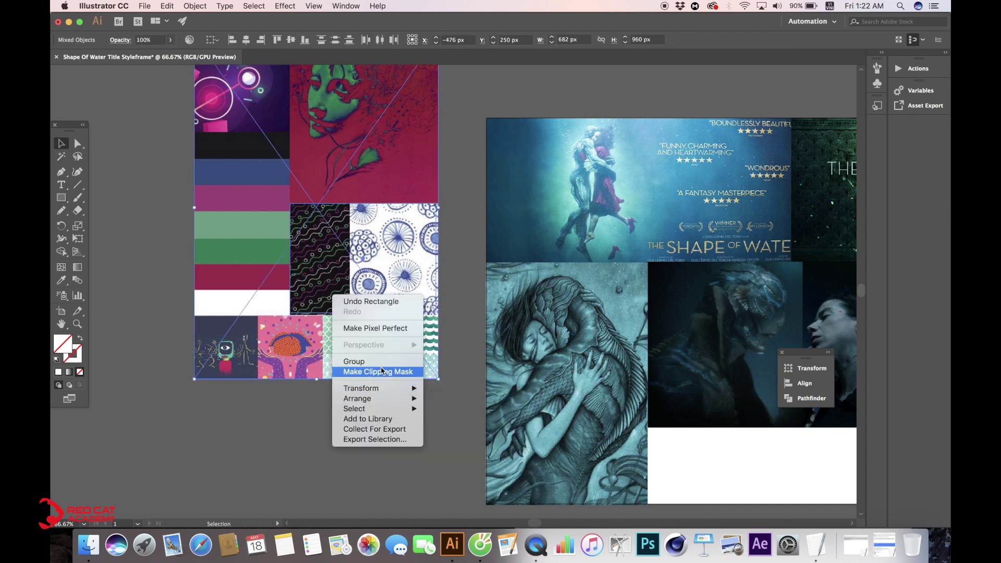
Move the clipped pattern swatches directly below the dark still and scale them down to fit the artboard's lower gap.
left_click_drag(354, 345, 174, 235)
left_click_drag(154, 143, 511, 367)
left_click_drag(559, 405, 516, 369)
left_click(546, 402)
key("space")
left_click_drag(606, 350, 473, 426)
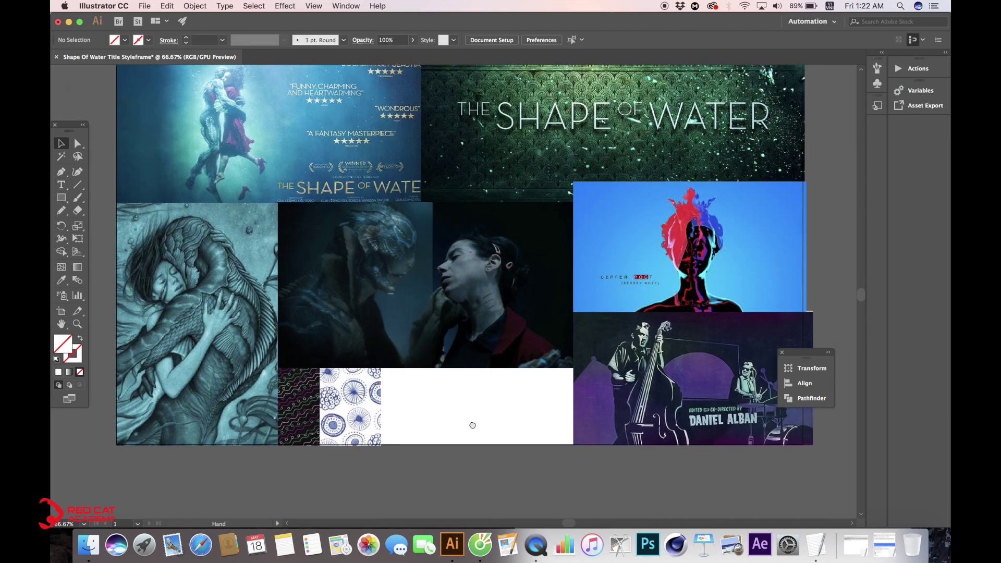
Delete the green bubble image of the woman from above the moodboard artboard.
key("super+minus")
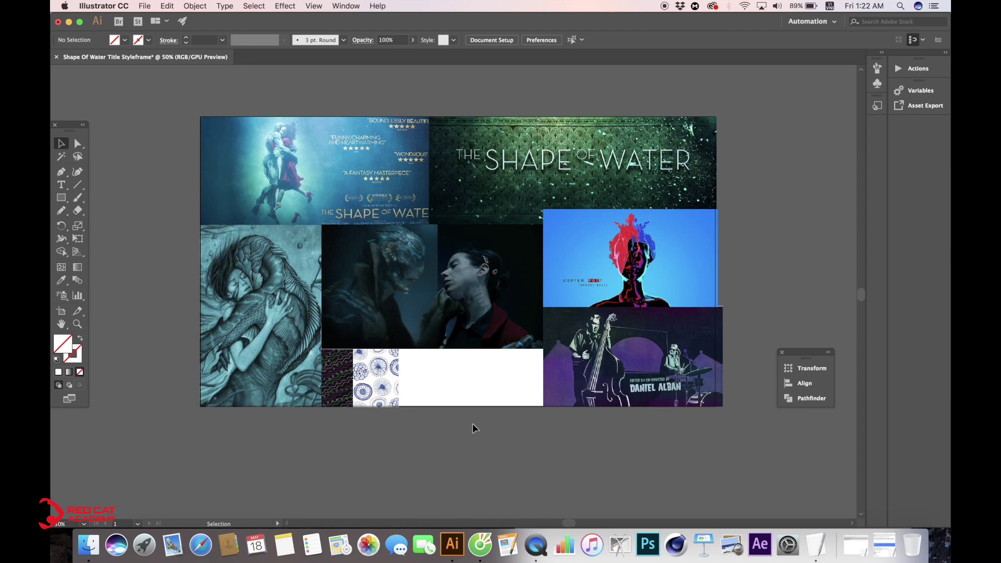
key("super+minus")
key("space")
left_click_drag(523, 338, 476, 367)
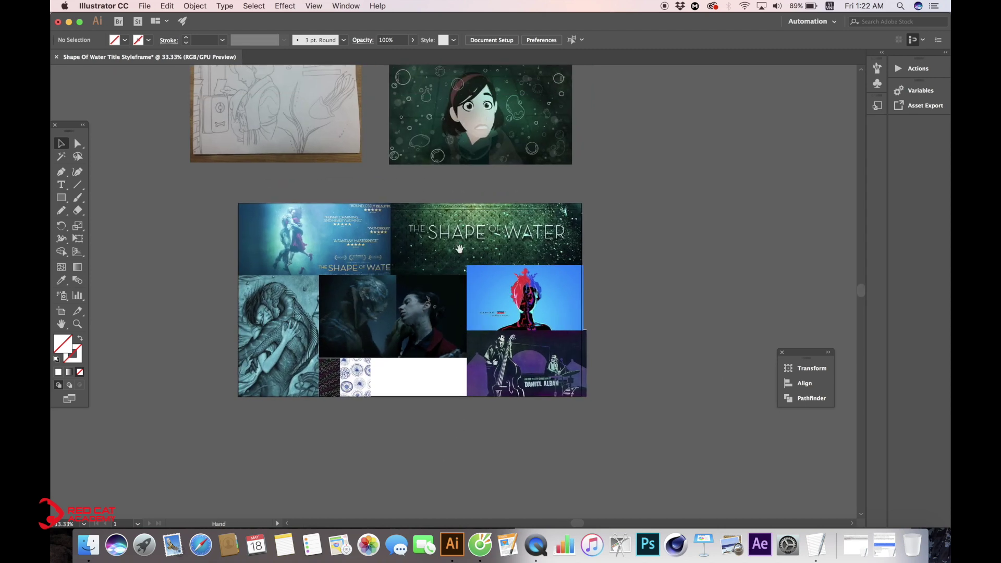
scroll(436, 206, "up", 3)
scroll(435, 206, "left", 2)
left_click(526, 199)
key("Delete")
Move the pencil sketch photo to sit centrally above the moodboard artboard.
key("space")
mouse_move(430, 193)
left_mouse_down()
mouse_move(343, 164)
mouse_move(488, 191)
left_mouse_up()
key("space")
left_click_drag(484, 188, 316, 146)
left_click_drag(255, 109, 254, 86)
left_click(456, 168)
key("space")
left_click_drag(269, 232, 372, 248)
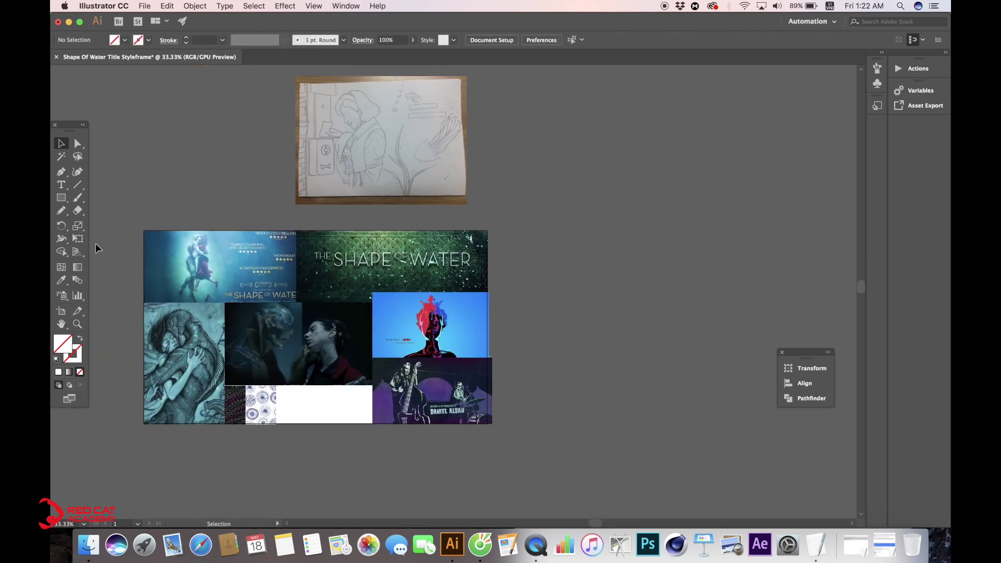
Duplicate the moodboard artboard to its right and delete the images copied onto the new artboard.
left_click(61, 311)
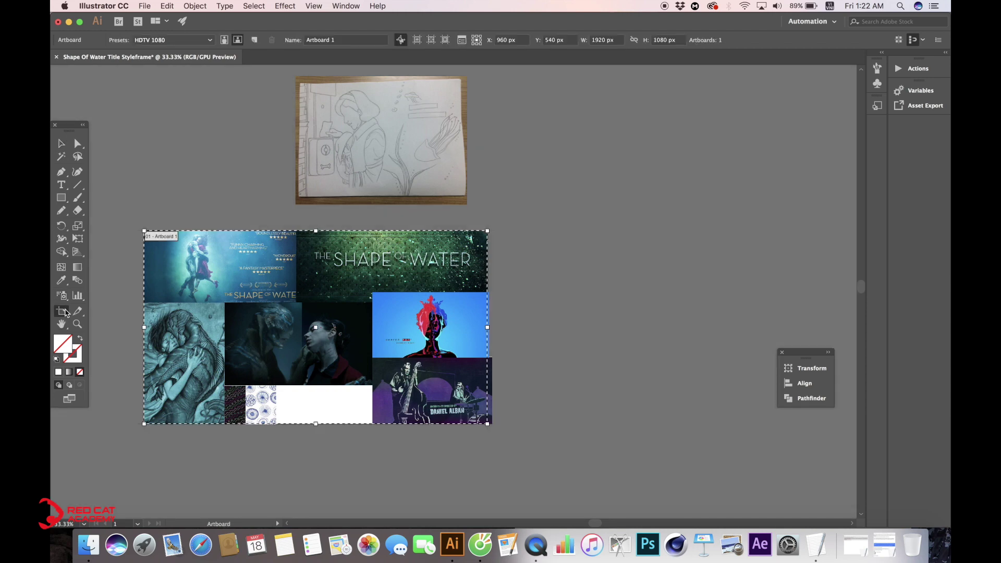
left_click_drag(213, 300, 590, 304)
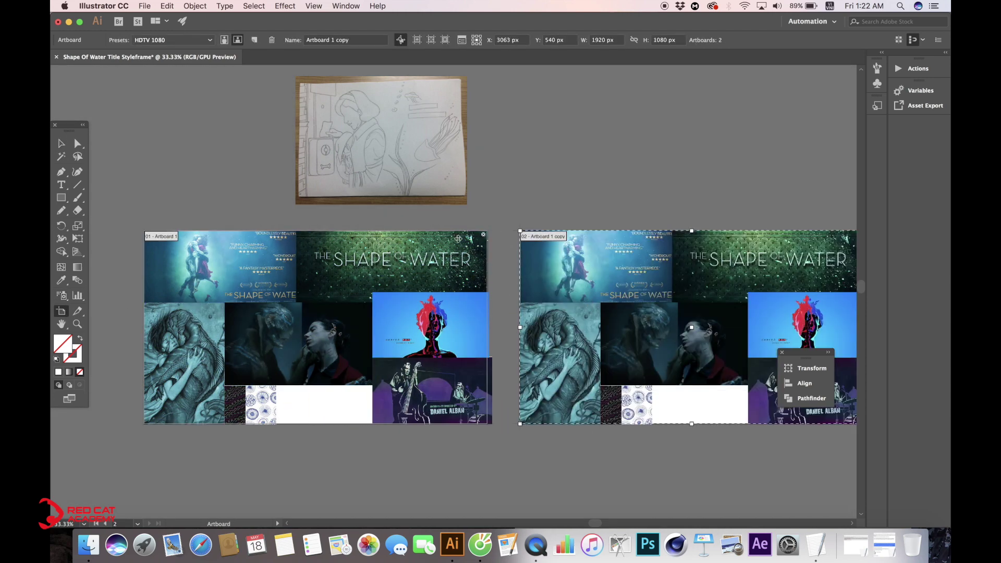
key("v")
scroll(635, 269, "right", 5)
left_click_drag(286, 186, 597, 458)
key("Delete")
scroll(607, 336, "left", 4)
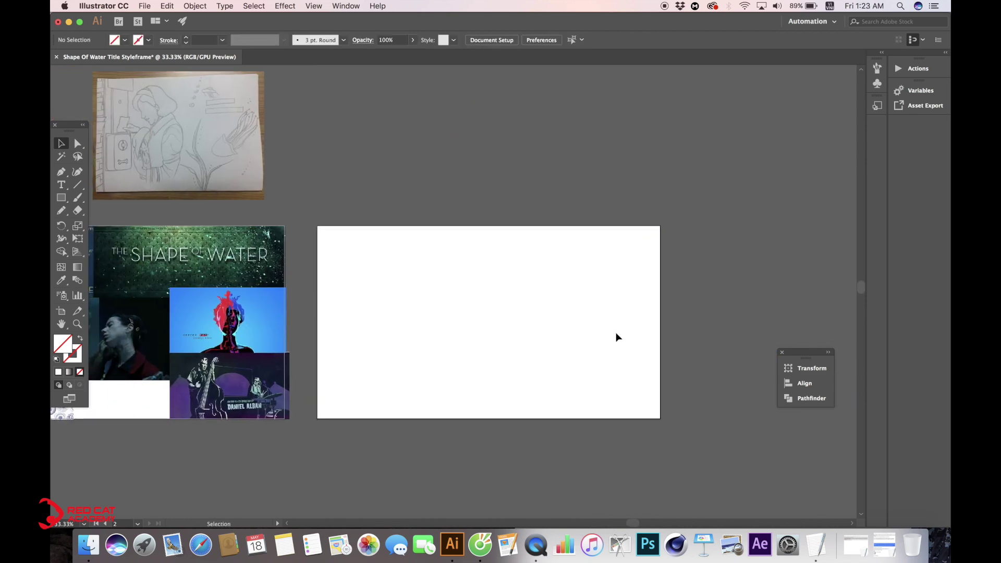
Show the layers list, rename Layer 1 as Moodboard and lock it.
key("F7")
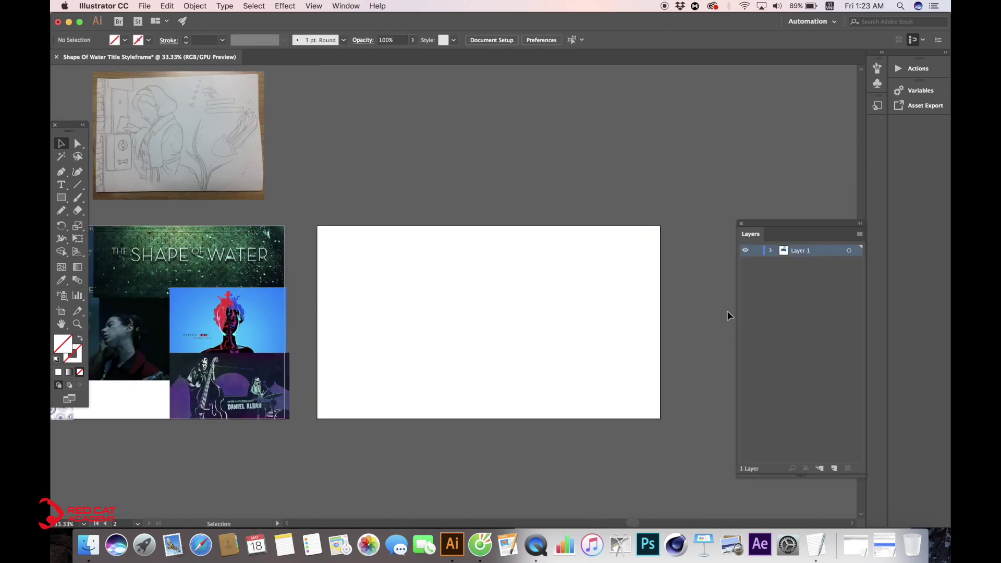
left_click_drag(794, 229, 670, 162)
scroll(572, 192, "left", 8)
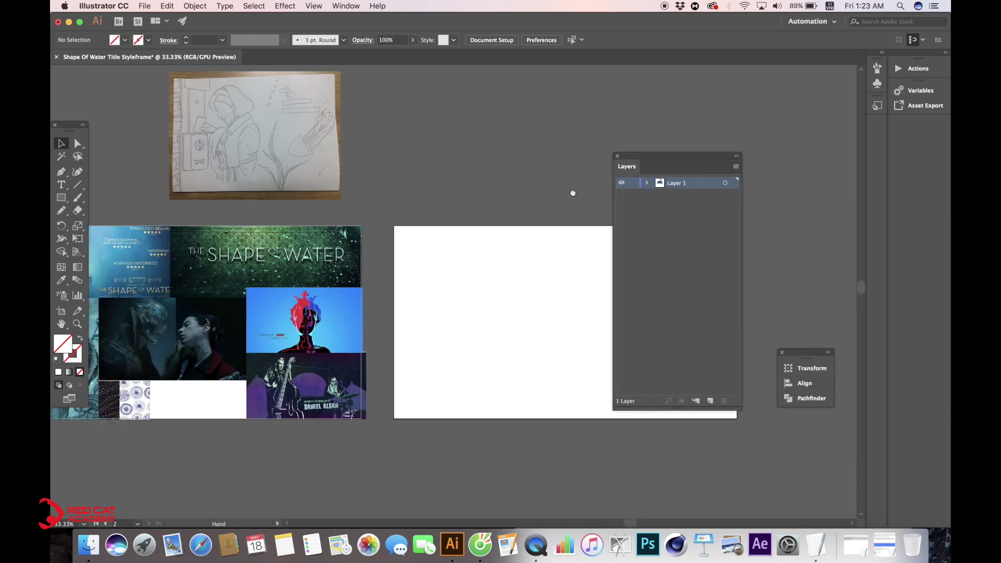
double_click(672, 183)
type("Moodboard")
key("Return")
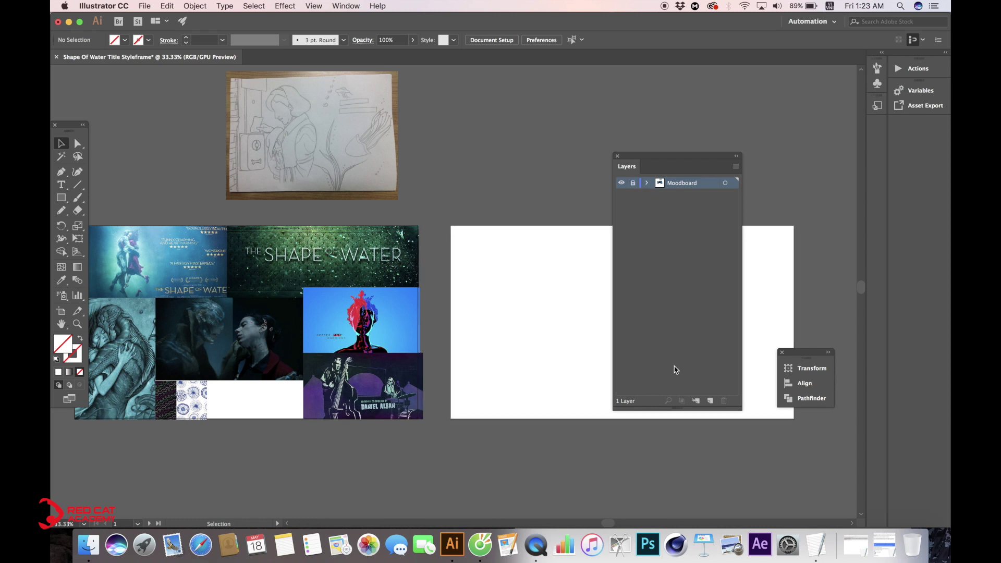
Create a new layer above Moodboard and name it Frame 1.
left_click(710, 401)
double_click(681, 186)
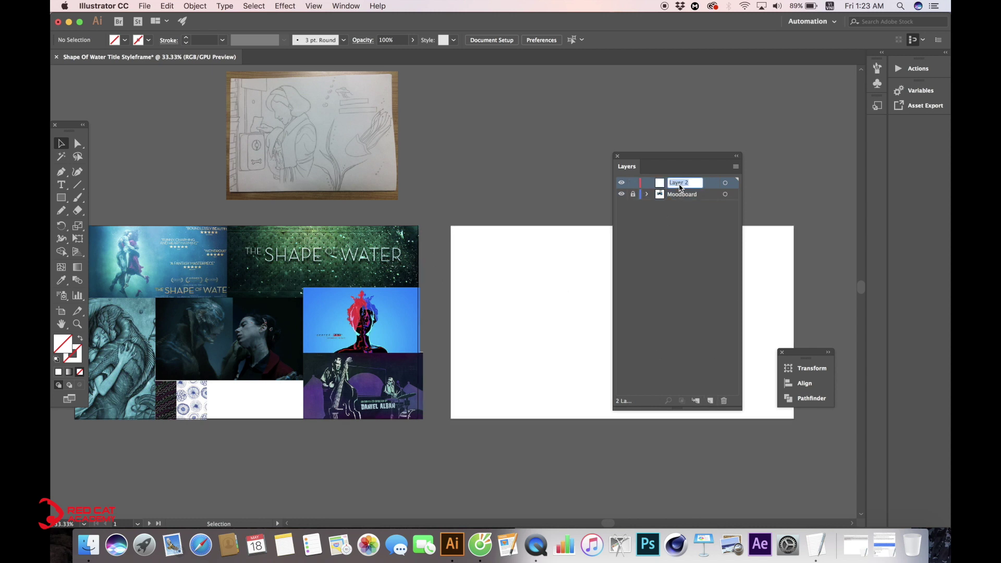
type("Frame 1")
key("Return")
scroll(574, 284, "right", 5)
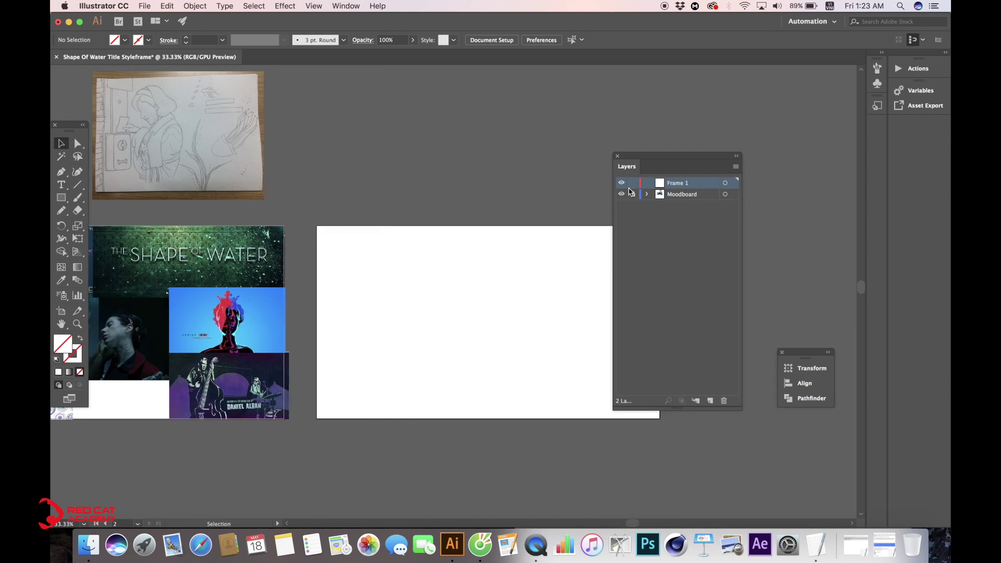
scroll(603, 183, "left", 6)
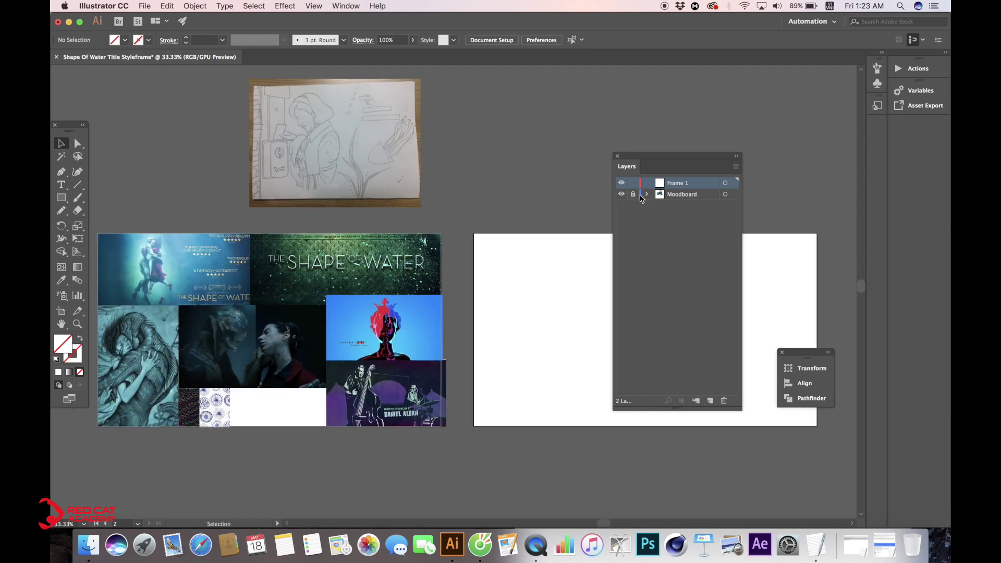
Transfer the pencil sketch from the Moodboard layer to the Frame 1 layer, keeping its position, and lock Moodboard.
left_click(365, 142)
key("Delete")
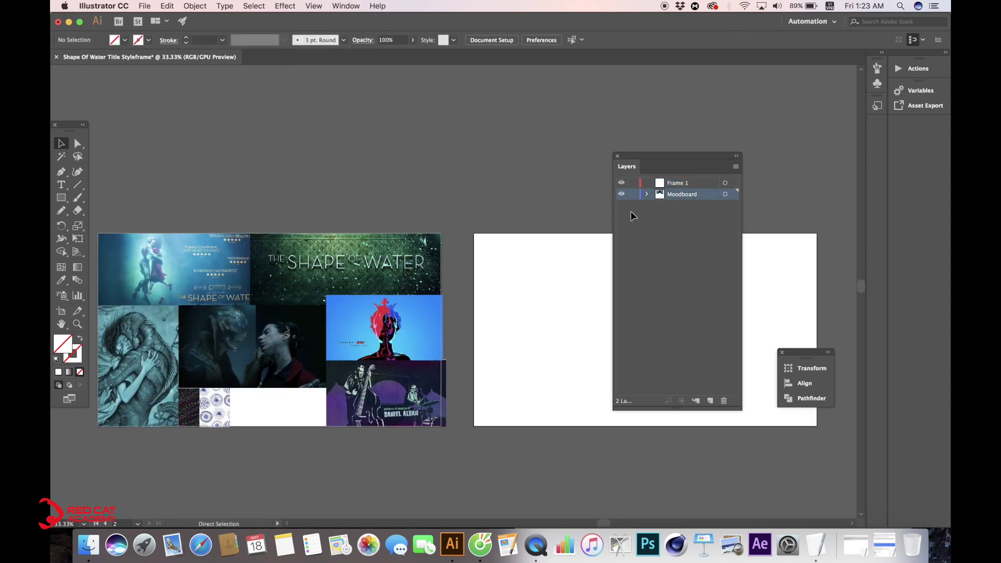
left_click(676, 184)
key("super+f")
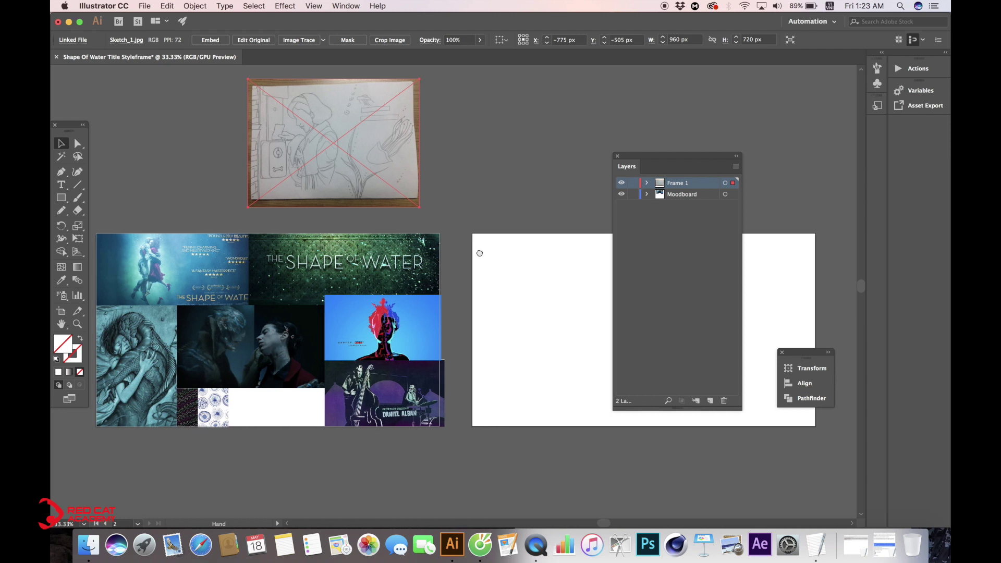
left_click_drag(490, 250, 388, 249)
left_click(633, 194)
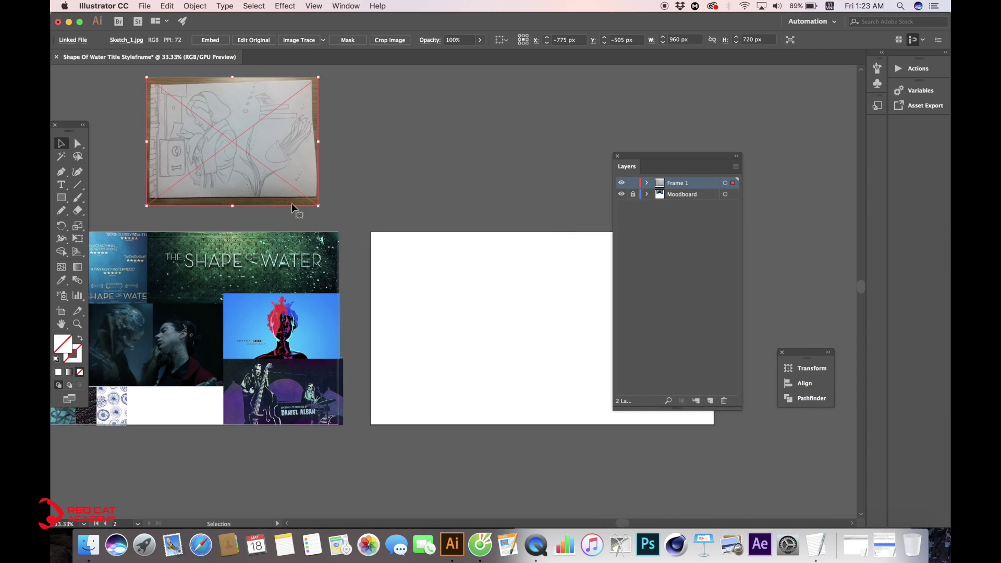
Move the pencil sketch onto the blank artboard and enlarge it to about 1685 by 1264 px to cover most of it.
left_click_drag(314, 205, 446, 302)
mouse_move(317, 174)
left_mouse_down()
mouse_move(527, 321)
mouse_move(411, 272)
mouse_move(427, 243)
mouse_move(456, 243)
left_mouse_up()
left_click_drag(259, 248, 498, 255)
mouse_move(292, 262)
left_mouse_down()
mouse_move(400, 263)
mouse_move(772, 229)
left_mouse_up()
key("super+plus")
key("super+plus")
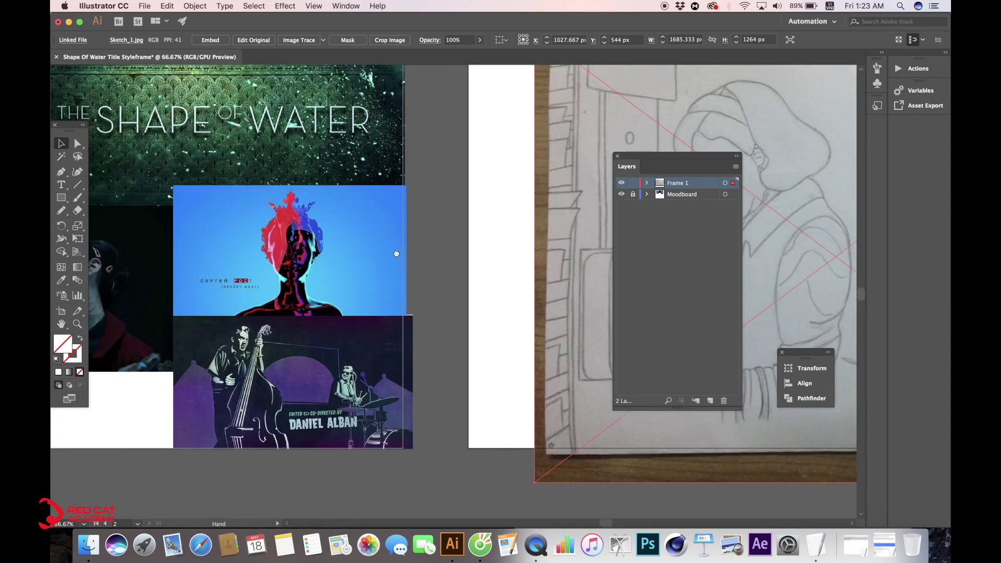
Copy the teal embrace illustration from the unlocked Moodboard layer, relock that layer and paste the copy into the Frame 1 layer.
left_click_drag(380, 256, 682, 285)
left_click_drag(365, 286, 596, 265)
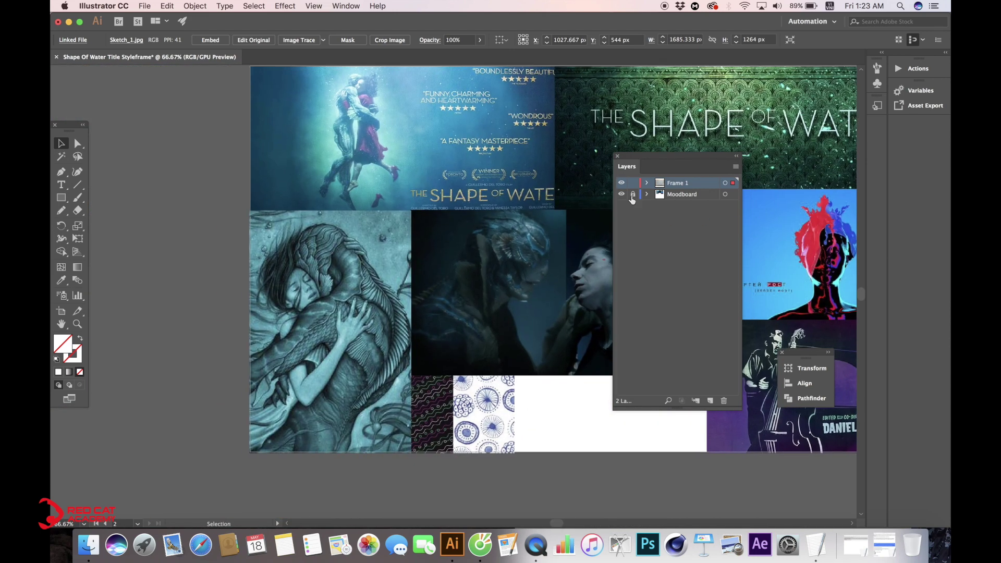
left_click(294, 327)
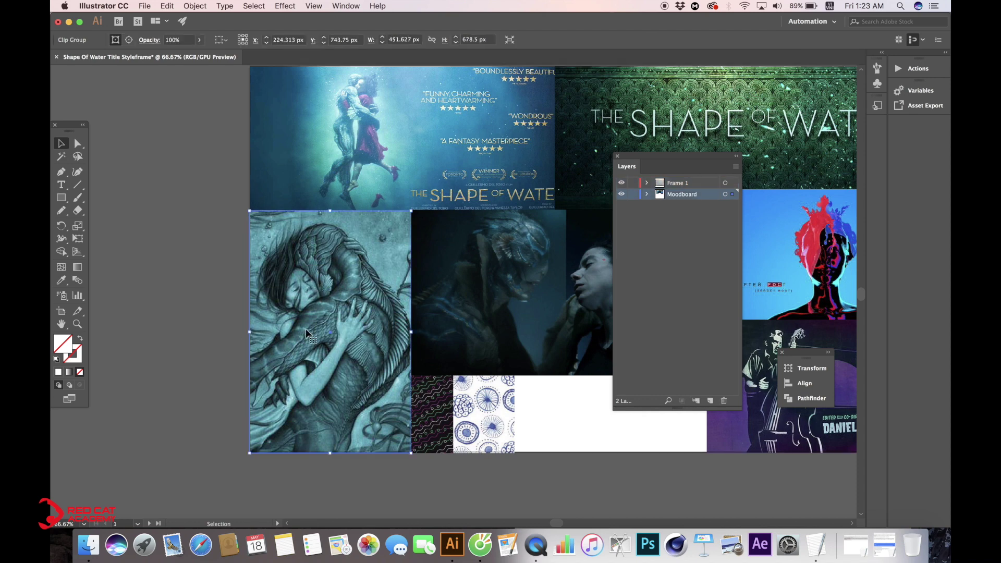
left_click_drag(287, 301, 402, 225)
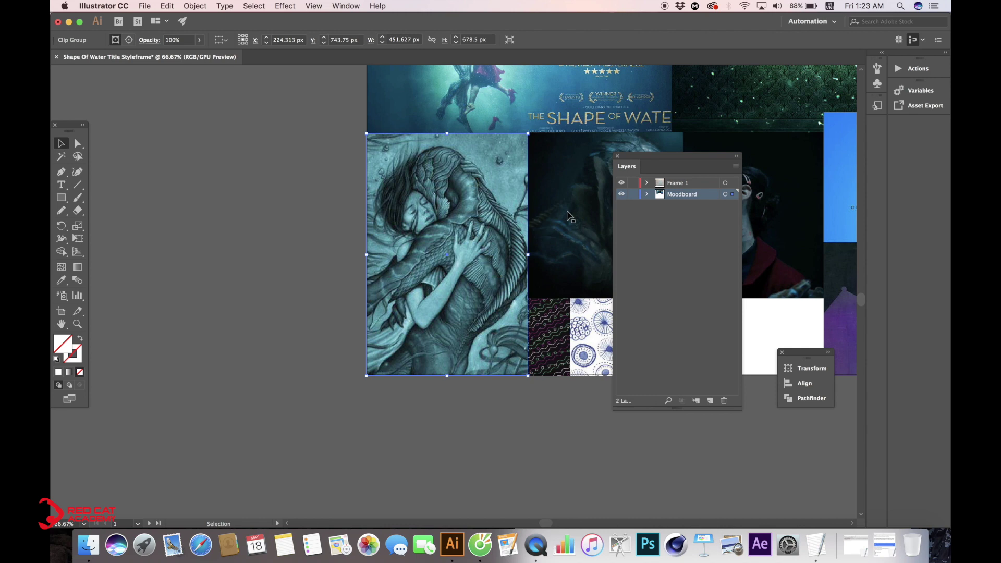
left_click(633, 195)
left_click(681, 183)
key("super+v")
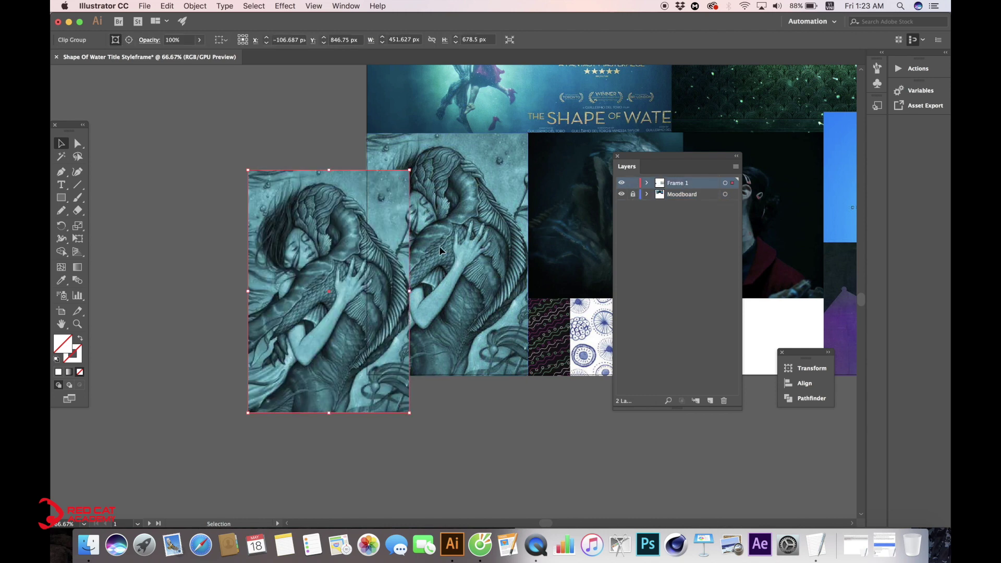
Move the pasted embrace illustration off the moodboard into the empty area below the sketch artboard.
left_click_drag(401, 247, 239, 231)
left_click_drag(169, 225, 478, 266)
left_click_drag(478, 266, 195, 272)
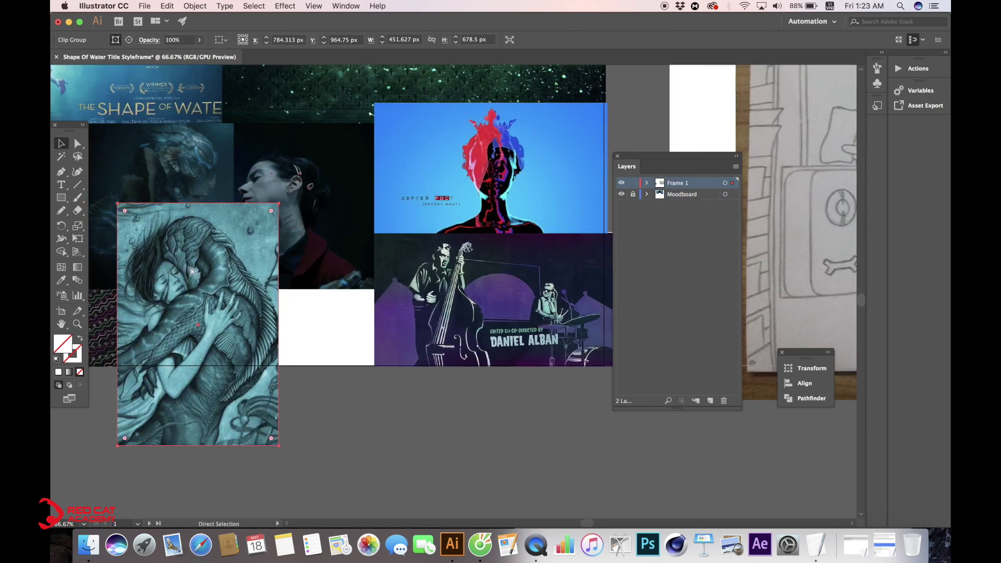
key("super+minus")
key("super+minus")
left_click_drag(394, 306, 234, 312)
left_click_drag(287, 333, 306, 391)
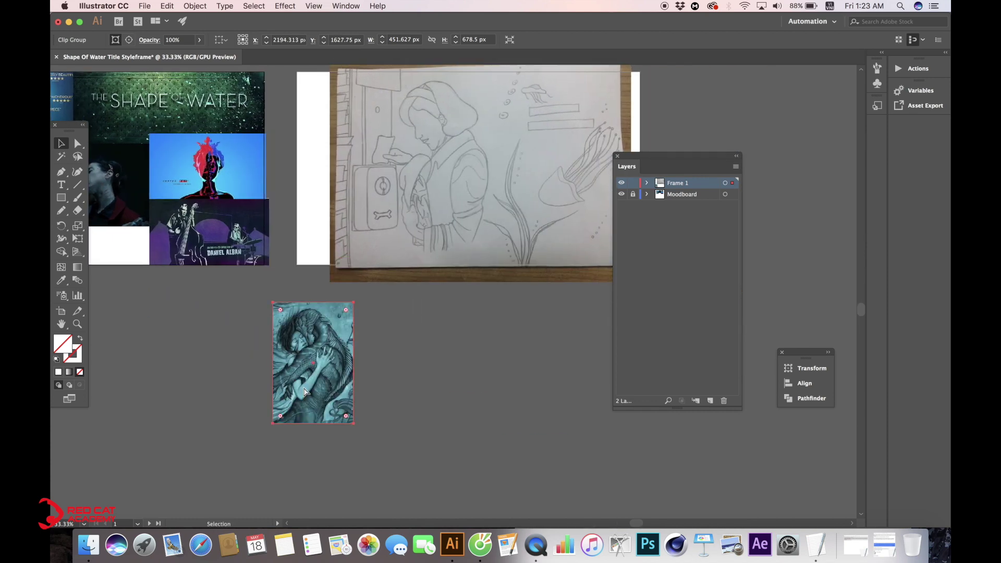
Isolate the image inside the copied clip group, trace it with the 16 Colors preset and expand the tracing.
key("super+plus")
key("super+plus")
scroll(304, 387, "right", 5)
scroll(304, 386, "up", 2)
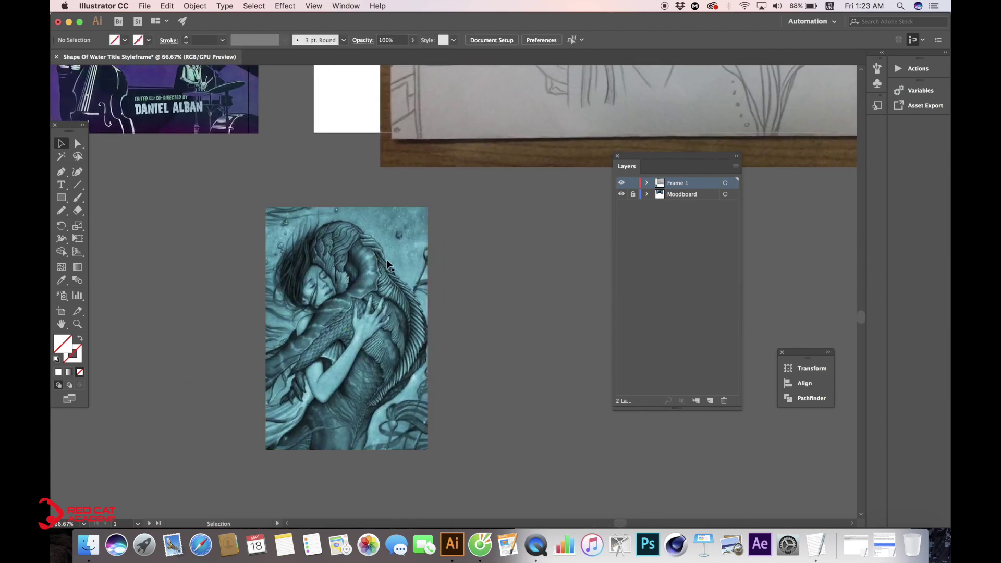
double_click(348, 280)
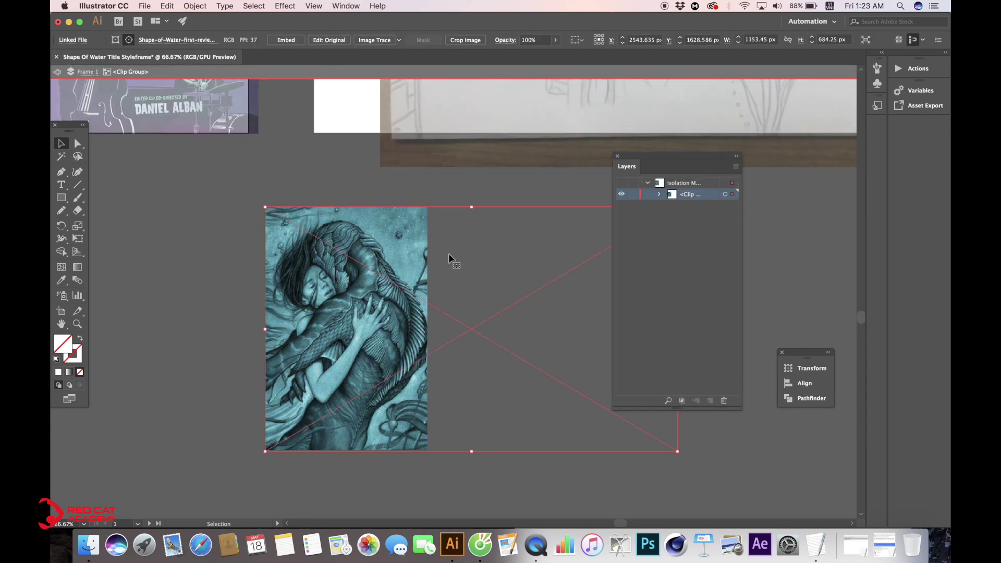
left_click_drag(398, 254, 225, 252)
key("super+z")
left_click(404, 41)
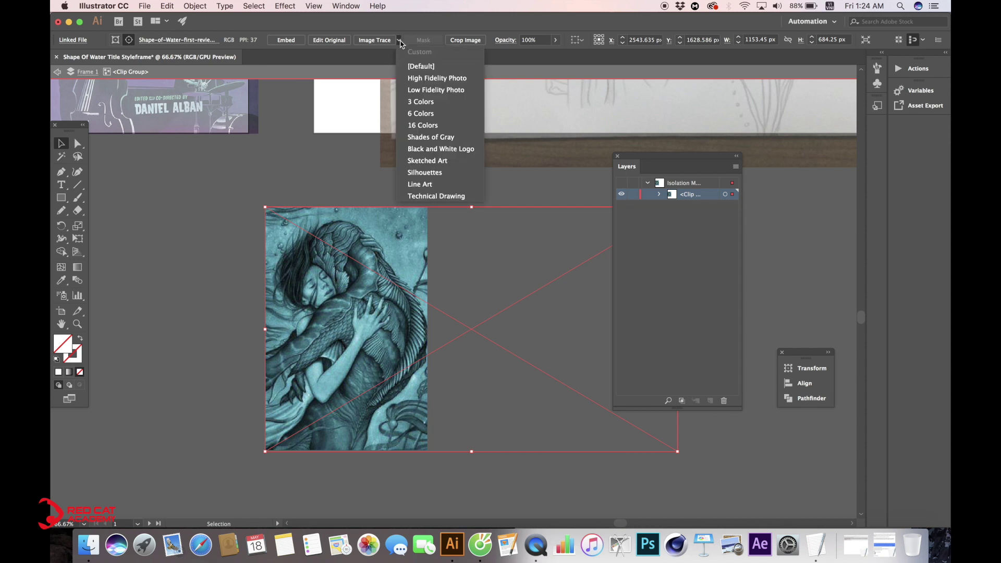
left_click(425, 129)
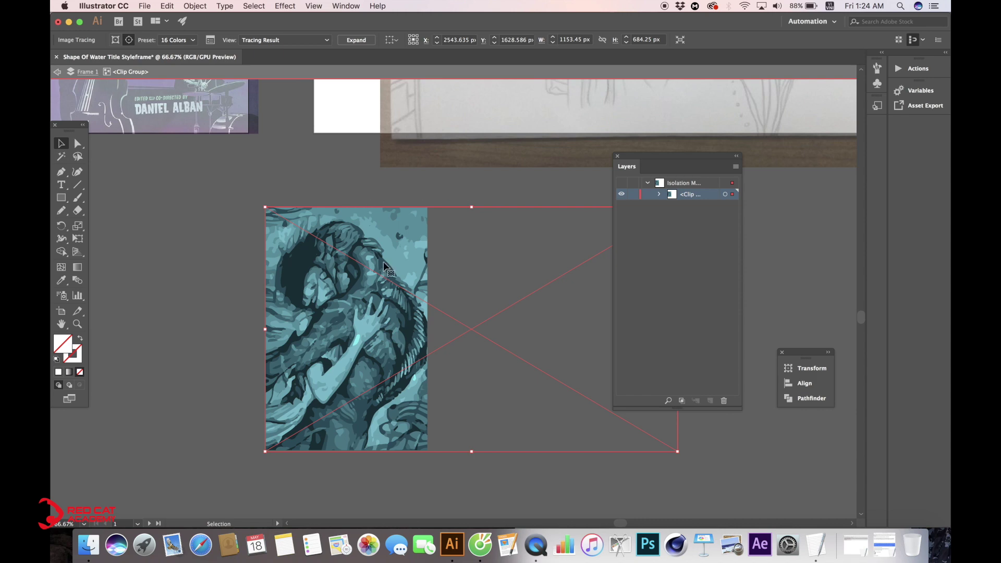
left_click(359, 41)
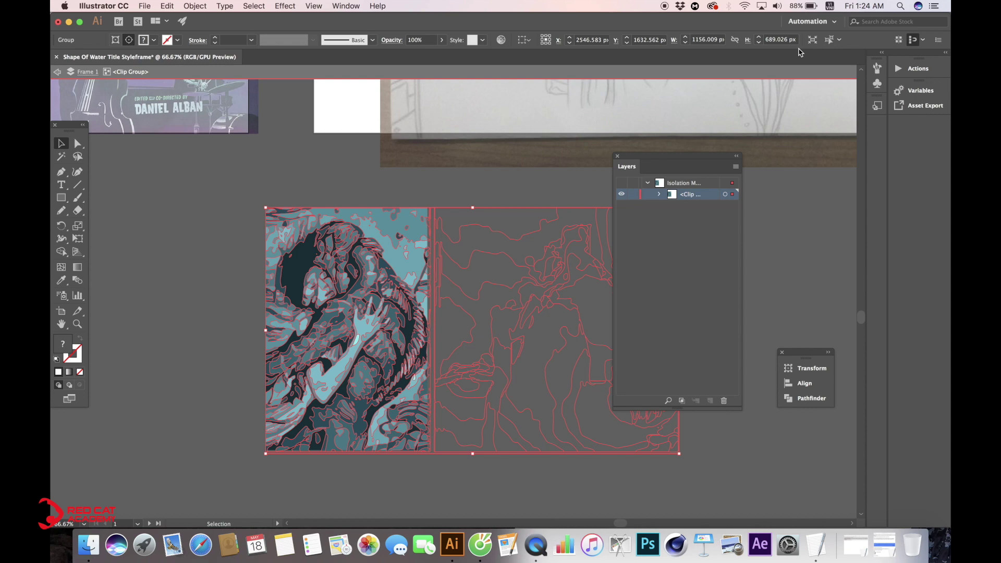
Show the swatches and create a color group named Shape of Water from the selected traced artwork.
left_click(351, 6)
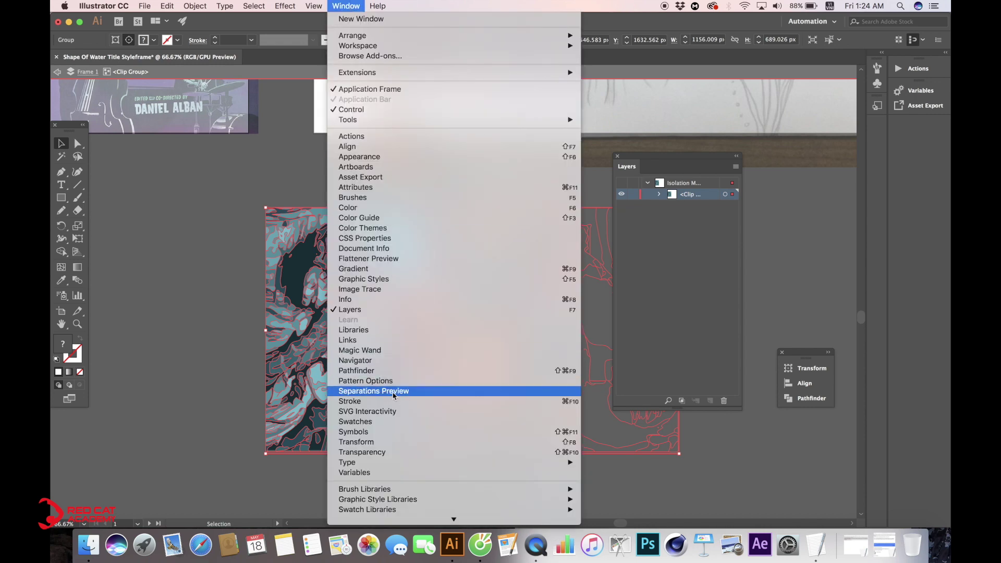
left_click(365, 421)
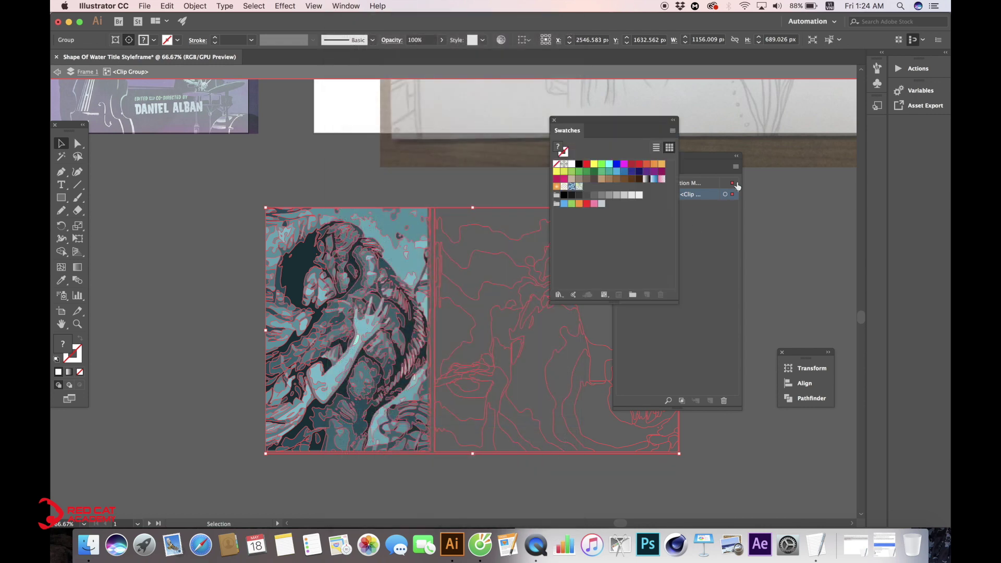
left_click(633, 296)
left_click(158, 136)
type("Shape of Wa")
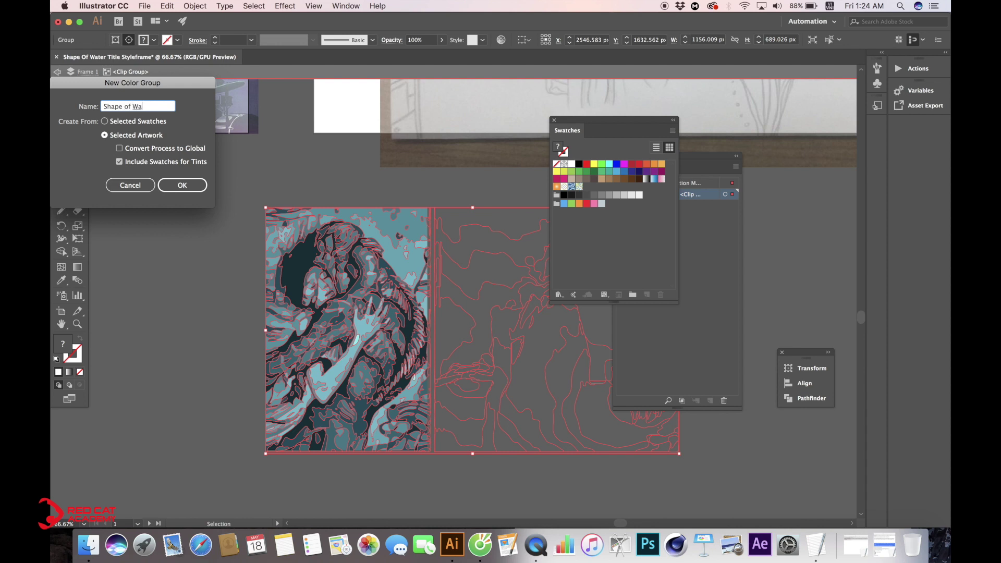
type("ter")
key("Return")
left_click(616, 242)
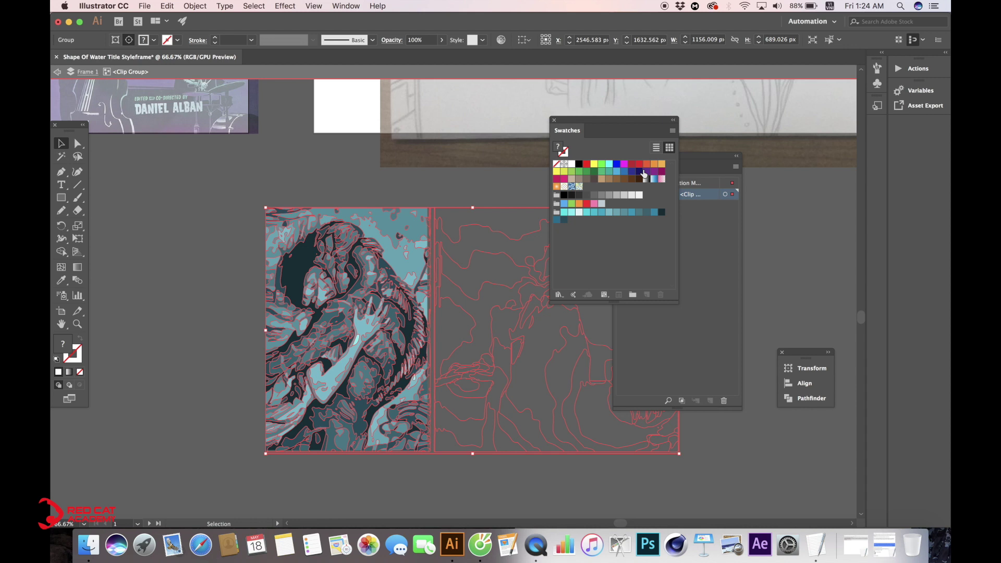
Display the swatches as large thumbnails, place them clear of the layers list and deselect the traced artwork.
left_click(673, 131)
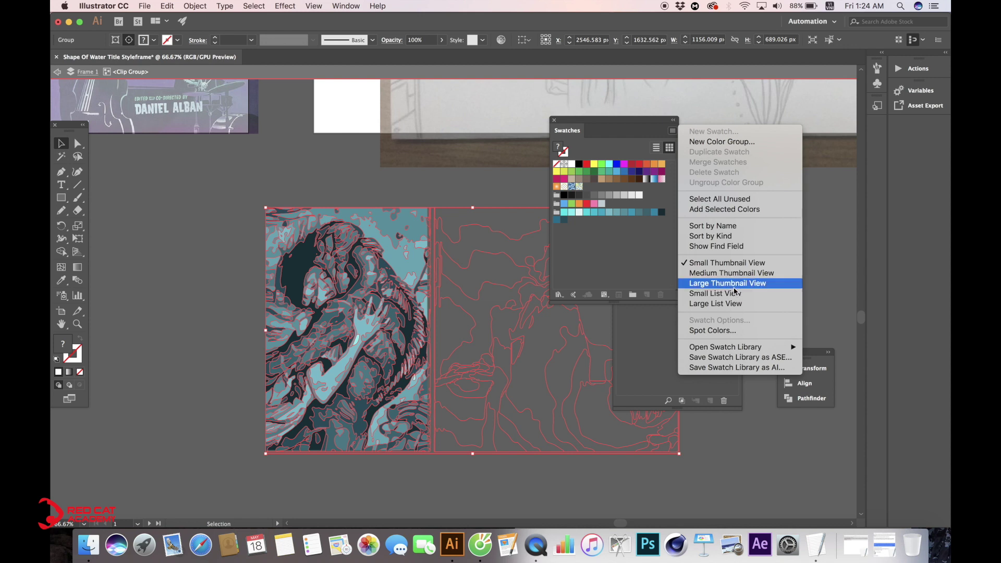
left_click(723, 284)
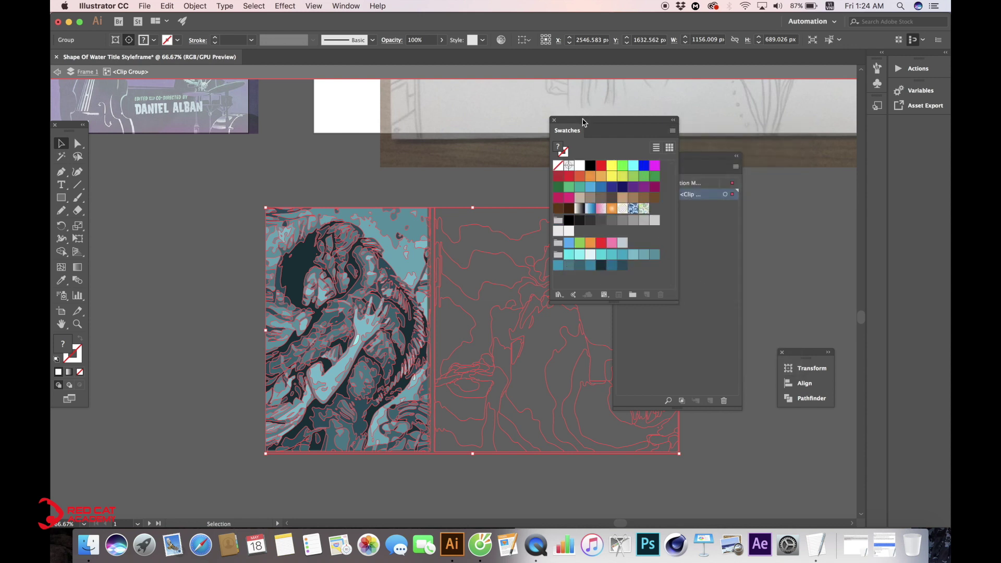
left_click_drag(583, 122, 777, 128)
key("super+shift+a")
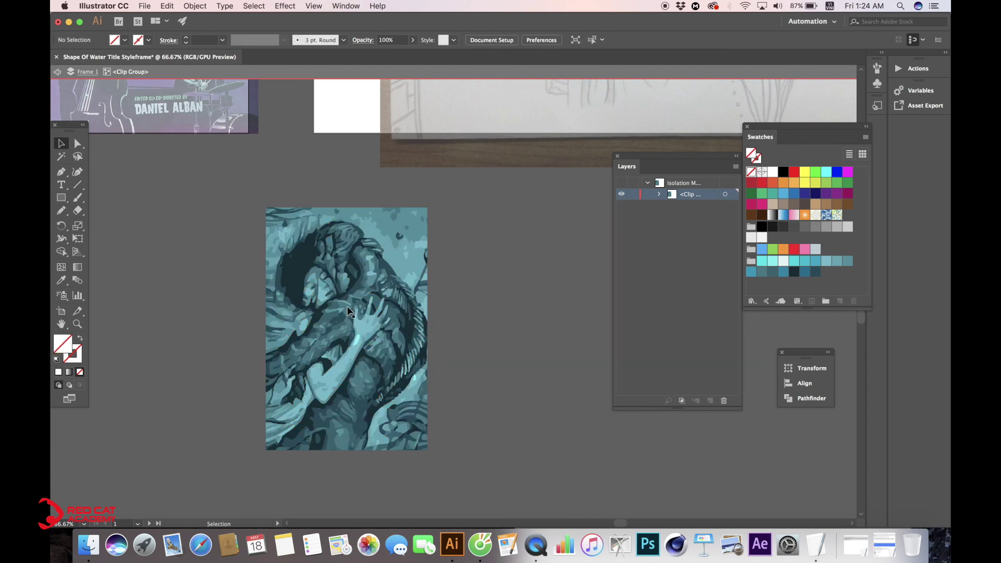
Exit isolation mode and move the traced embrace picture to the empty area above the artboards.
double_click(168, 268)
left_click(341, 272)
left_click_drag(342, 272, 227, 376)
key("super+minus")
key("super+minus")
left_click_drag(453, 274, 285, 120)
scroll(354, 185, "left", 5)
scroll(353, 185, "up", 2)
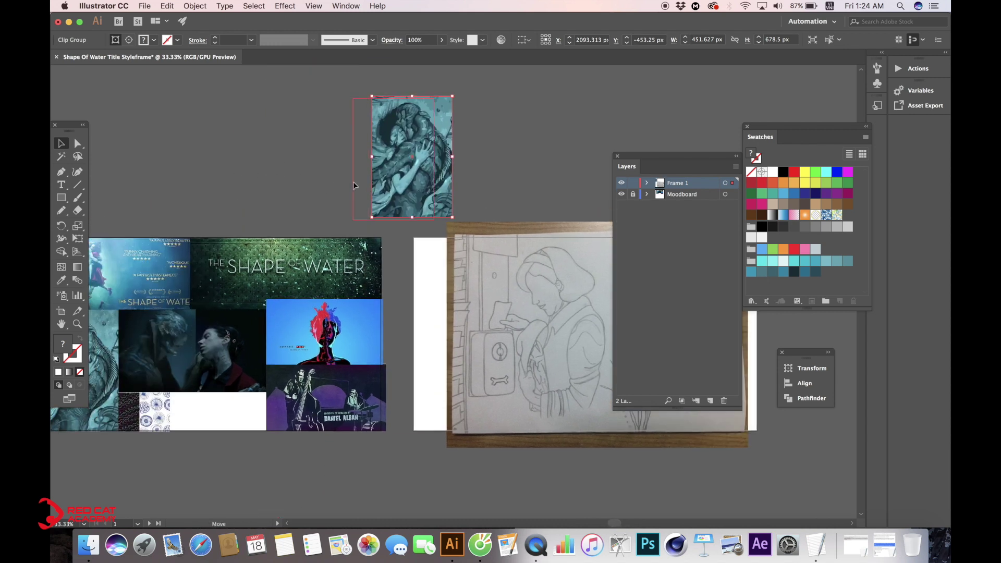
left_click(476, 155)
Draw a 321 px square beside the traced picture and fill it with a green sampled from the Shape of Water title image.
scroll(476, 154, "right", 4)
scroll(184, 184, "left", 1)
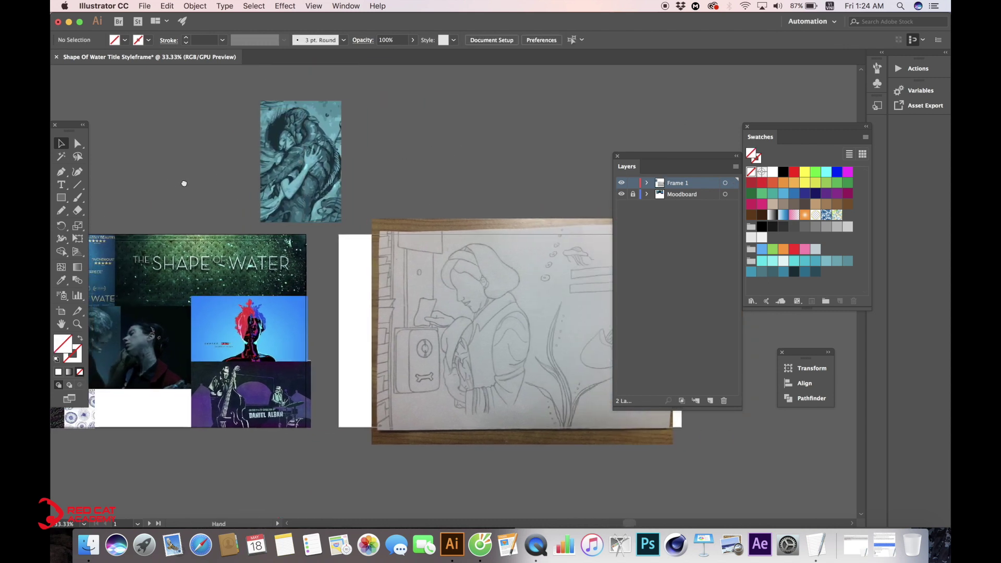
scroll(184, 183, "left", 1)
left_click(61, 197)
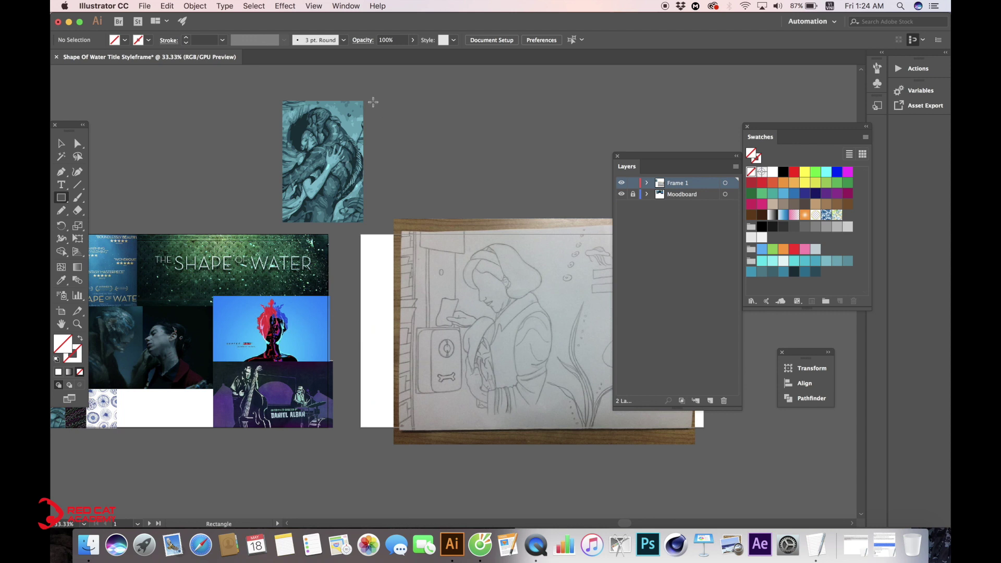
left_click_drag(429, 132, 429, 158)
key("i")
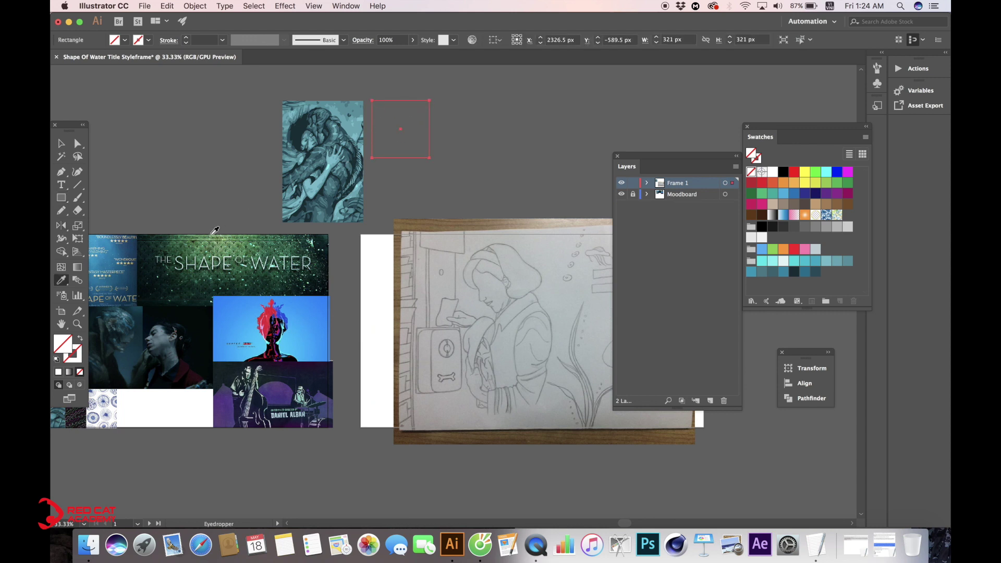
left_click(224, 243)
key("v")
left_click(441, 134)
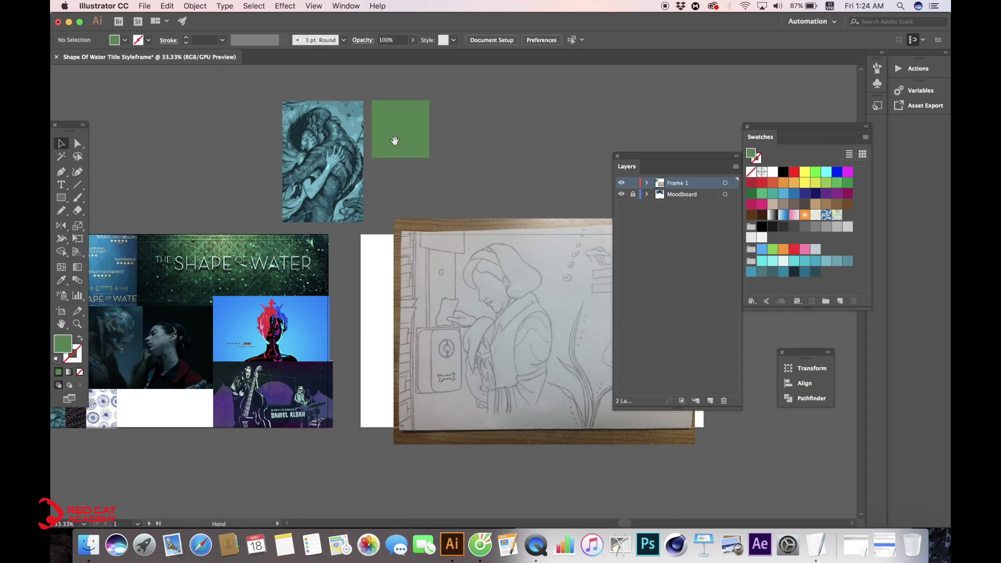
scroll(417, 157, "left", 2)
scroll(417, 157, "up", 1)
key("super+equal")
left_click_drag(422, 140, 377, 222)
key("a")
left_click(395, 131)
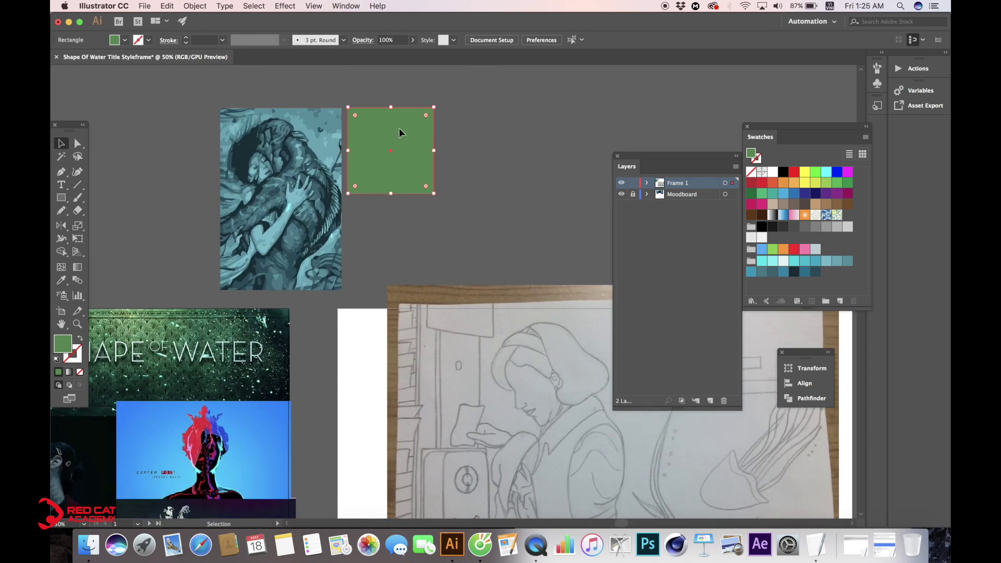
key("v")
left_click(471, 151)
left_click_drag(334, 157, 376, 152)
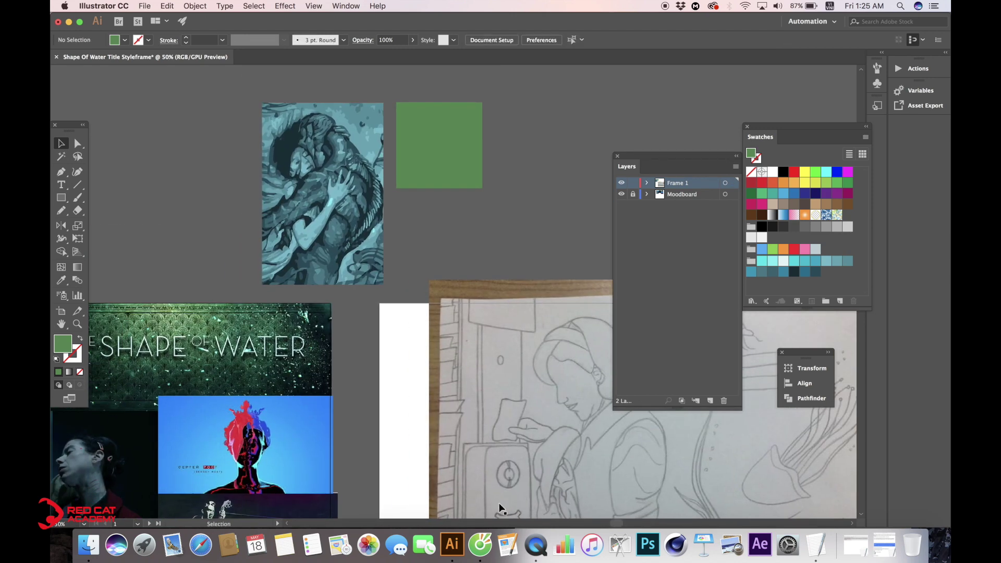
Switch to the Cốc Cốc browser, search Google Images for "color wheel" and enlarge the wheel with labelled hues and tints.
key("Tab")
left_click(479, 543)
left_click(464, 41)
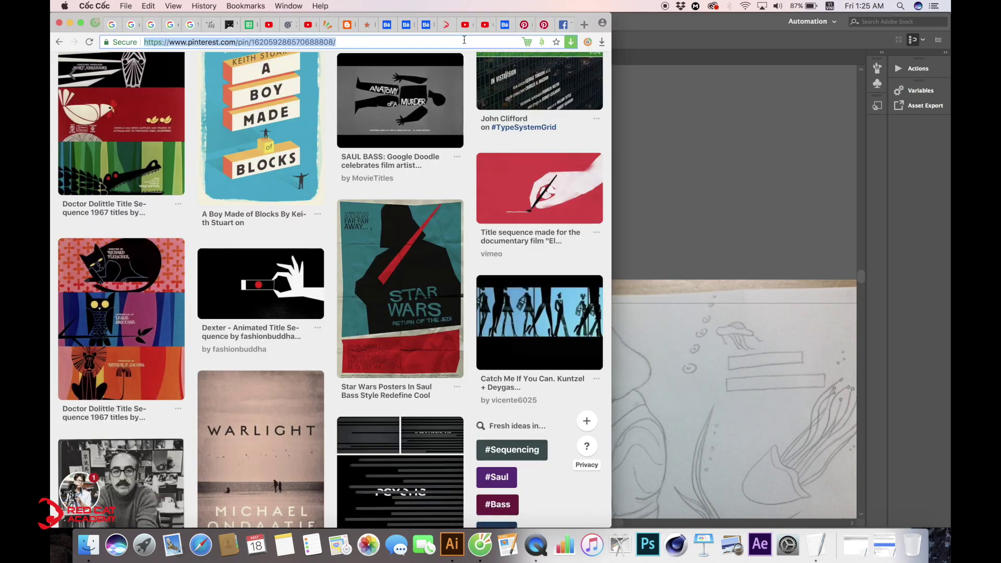
type("color wheel")
key("Return")
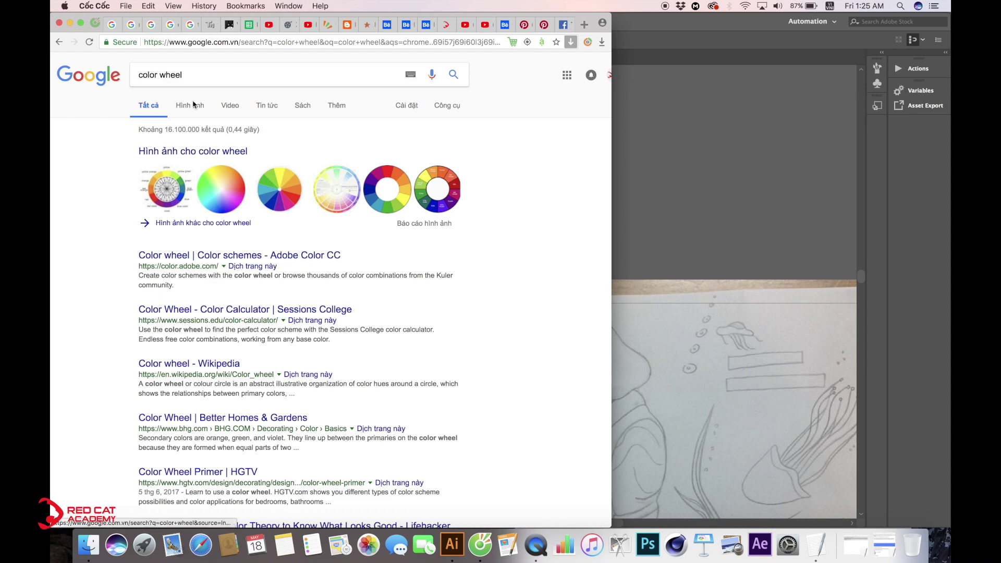
left_click(190, 106)
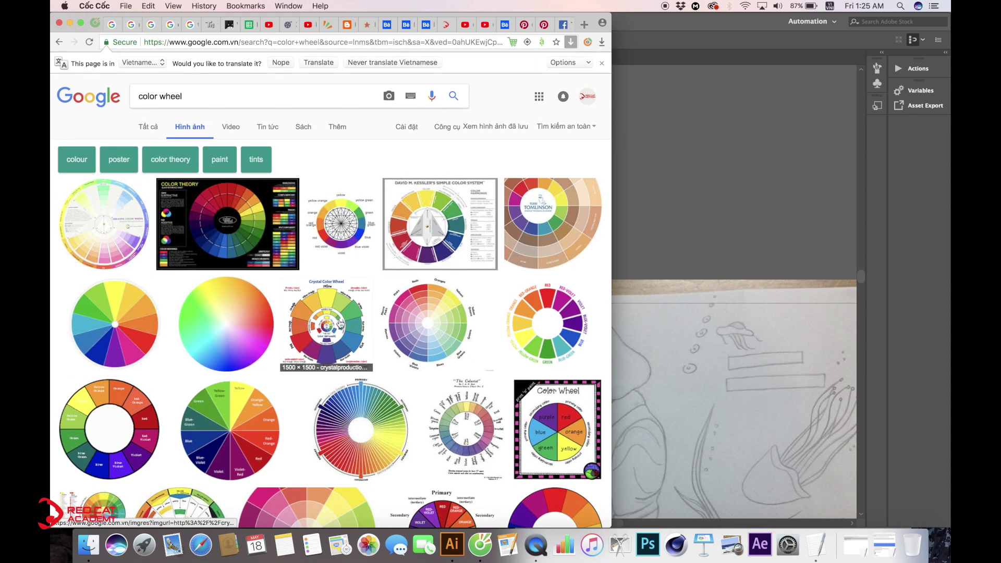
left_click(445, 336)
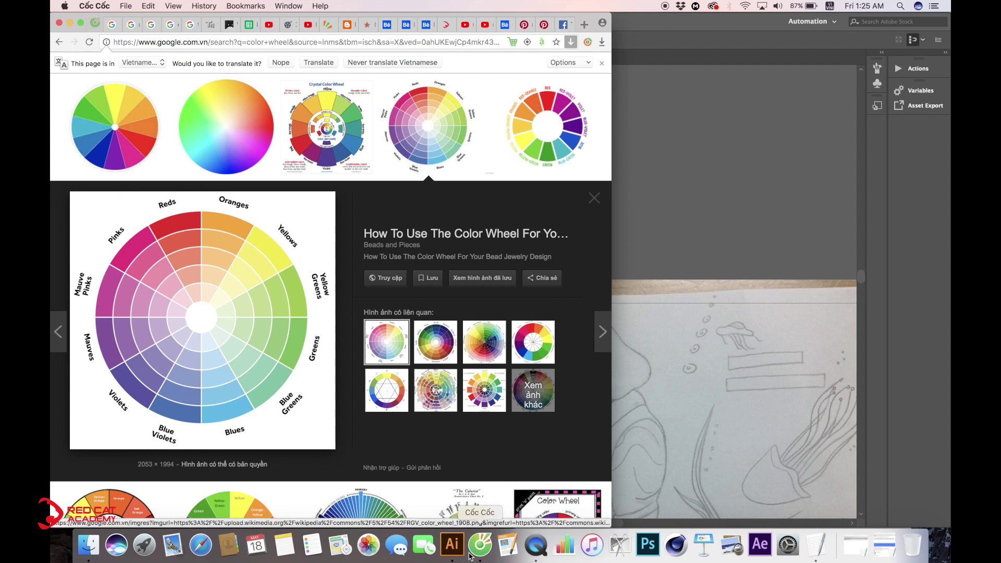
Return to Illustrator, duplicate the green square directly below itself and give the copy a lighter green sampled from the title image.
left_click(452, 544)
left_click_drag(411, 188, 447, 173)
left_click_drag(469, 132, 457, 220)
key("i")
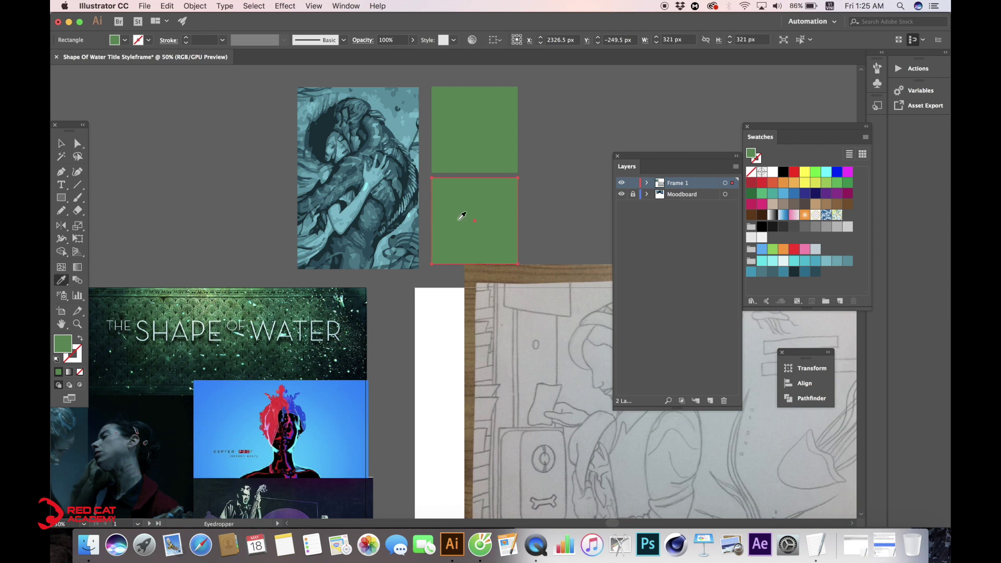
left_click(212, 290)
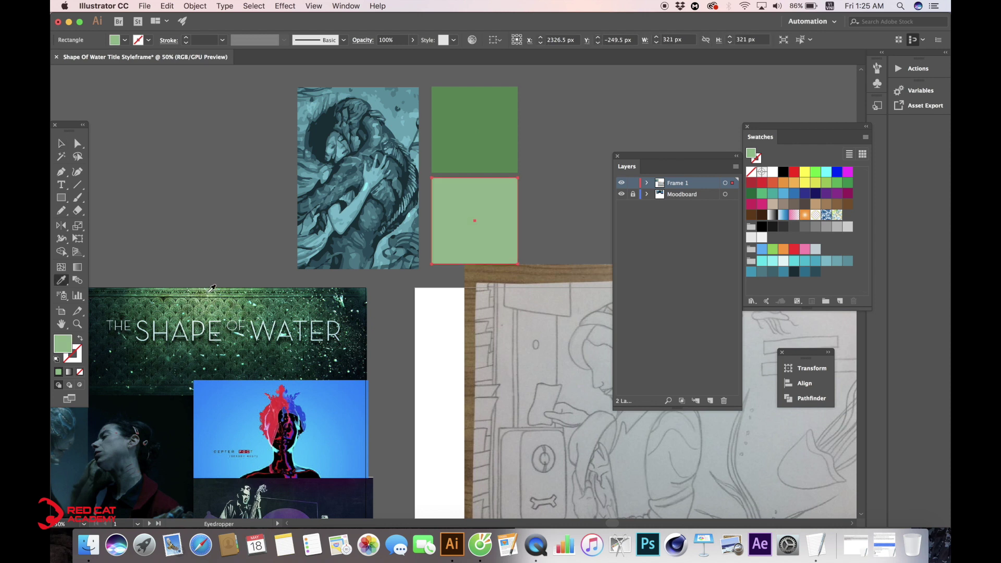
left_click(213, 285)
key("v")
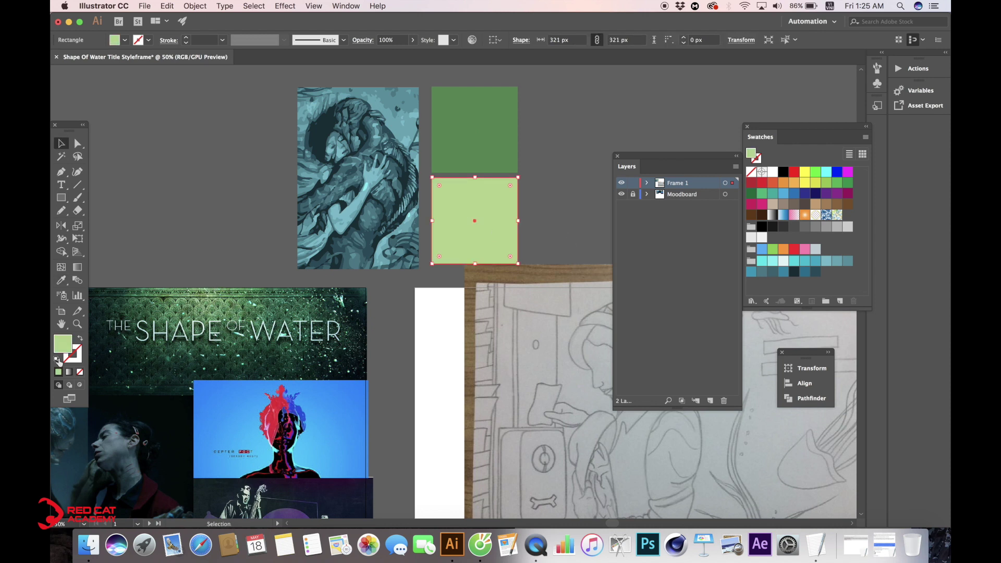
Change the lower square's fill to the yellow F4ED71 and deselect it.
double_click(66, 347)
left_click_drag(202, 221, 210, 229)
left_click(133, 115)
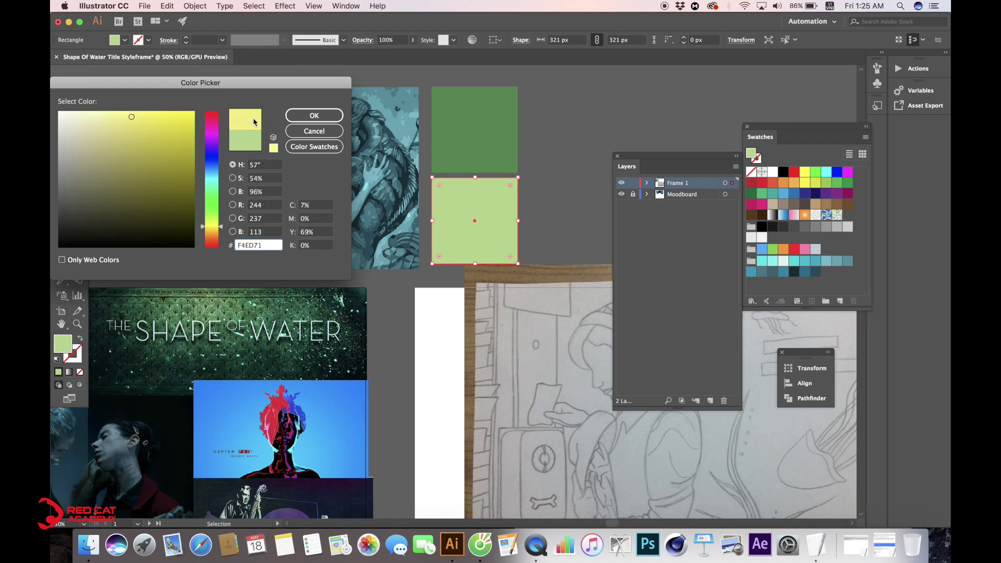
left_click(314, 115)
left_click(559, 130)
Duplicate the green square to its right, fill the copy with a dark teal sampled from the Shape of Water title image, and deselect it.
scroll(518, 140, "right", 1)
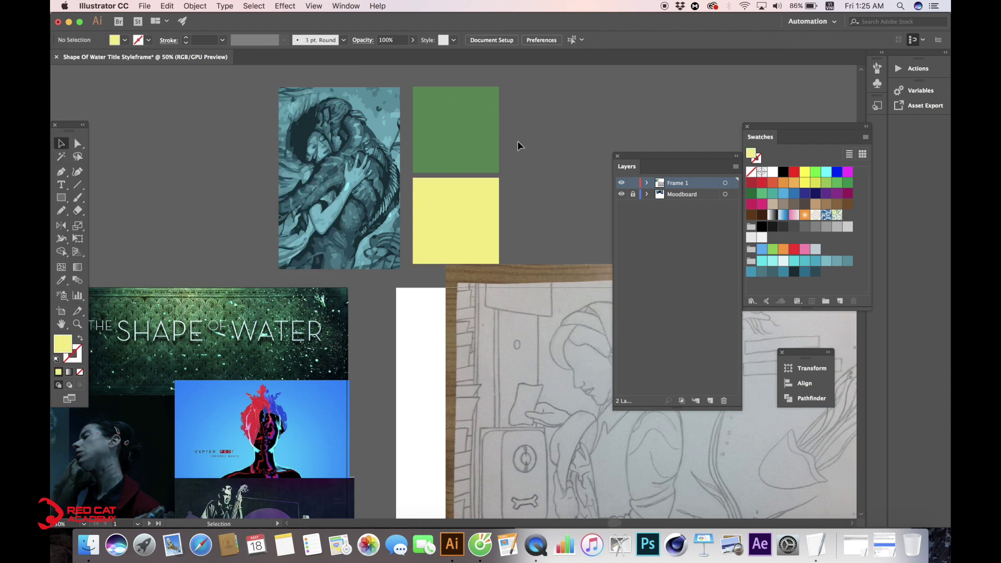
left_click_drag(463, 131, 543, 130, "alt")
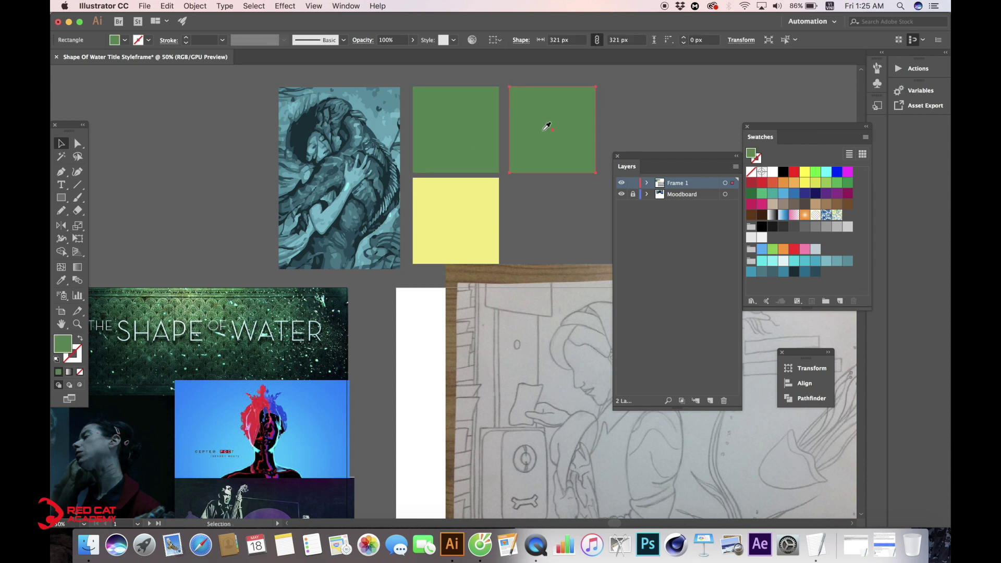
key("i")
left_click(332, 302)
left_click(330, 310)
key("v")
left_click(581, 237)
Scale down the traced picture and the three color squares together above the sketch artboard, then deselect them.
scroll(522, 213, "right", 5)
left_click_drag(442, 227, 243, 157)
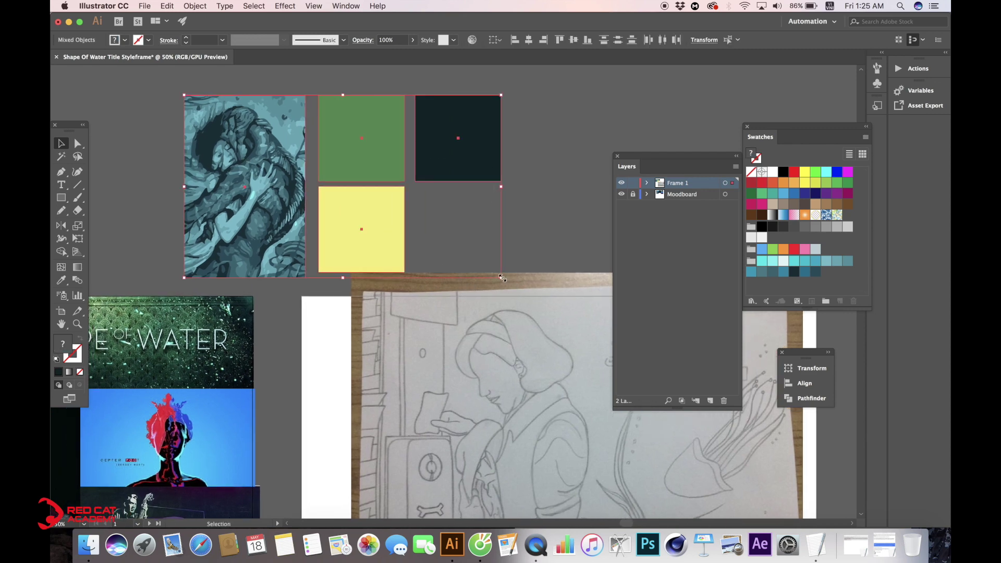
mouse_move(501, 277)
left_mouse_down()
mouse_move(447, 255)
mouse_move(369, 121)
left_mouse_up()
left_click(496, 241)
key("super+minus")
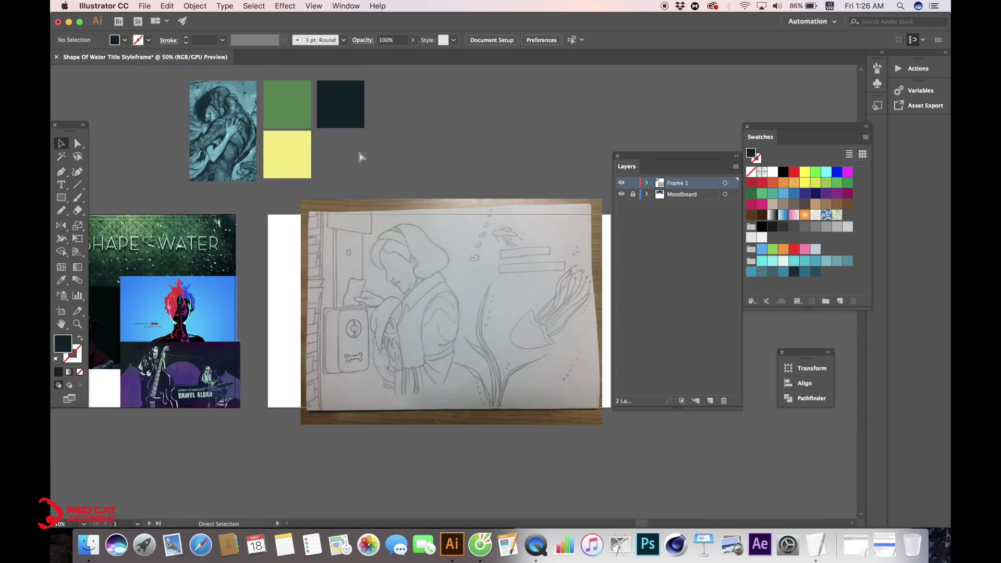
Hide the Frame 1 layer, show the rulers and move the Tools panel clear of the vertical ruler.
left_click_drag(495, 211, 348, 211)
left_click_drag(259, 261, 326, 271)
left_click(622, 181)
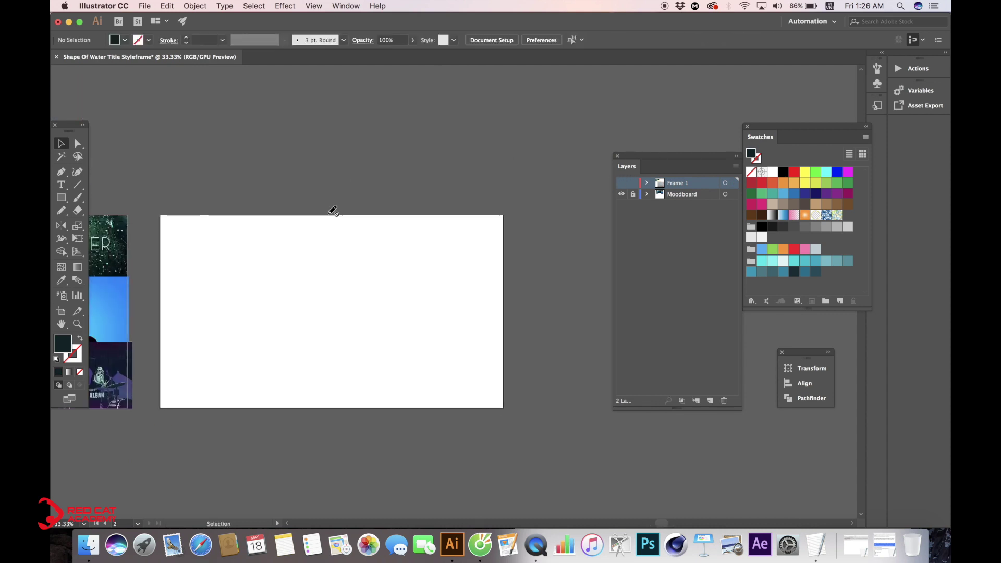
scroll(224, 179, "left", 3)
key("n")
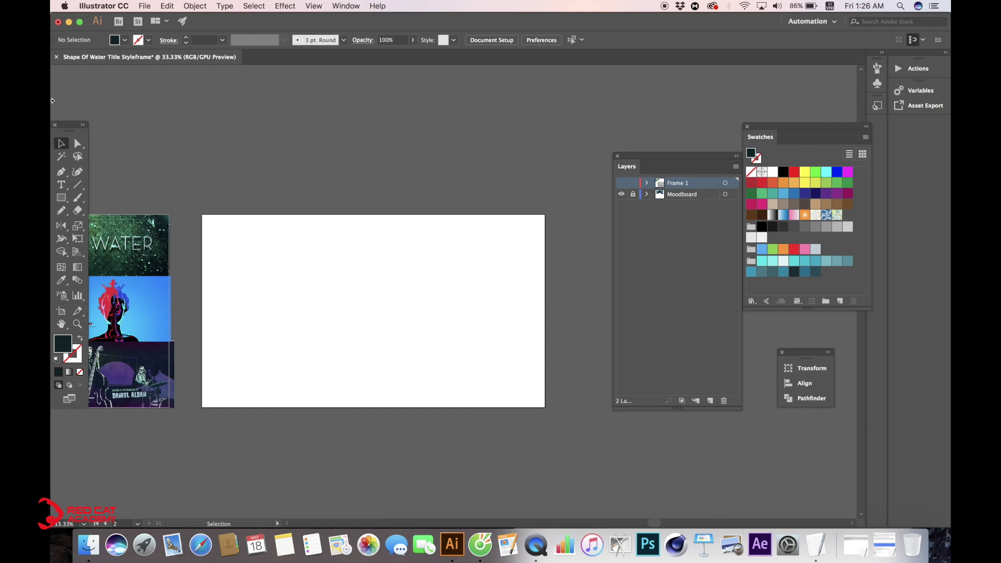
key("super+r")
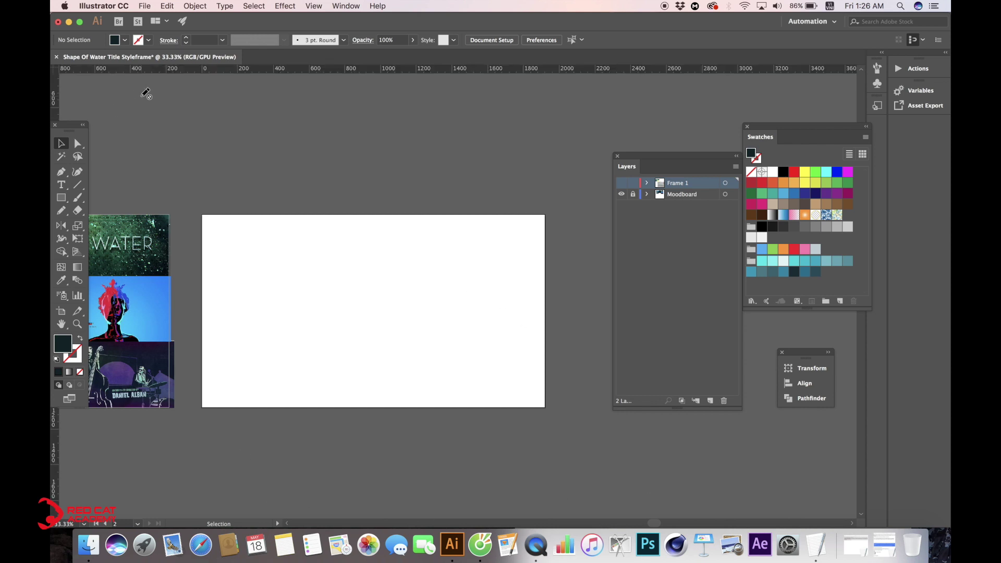
left_click_drag(73, 125, 111, 97)
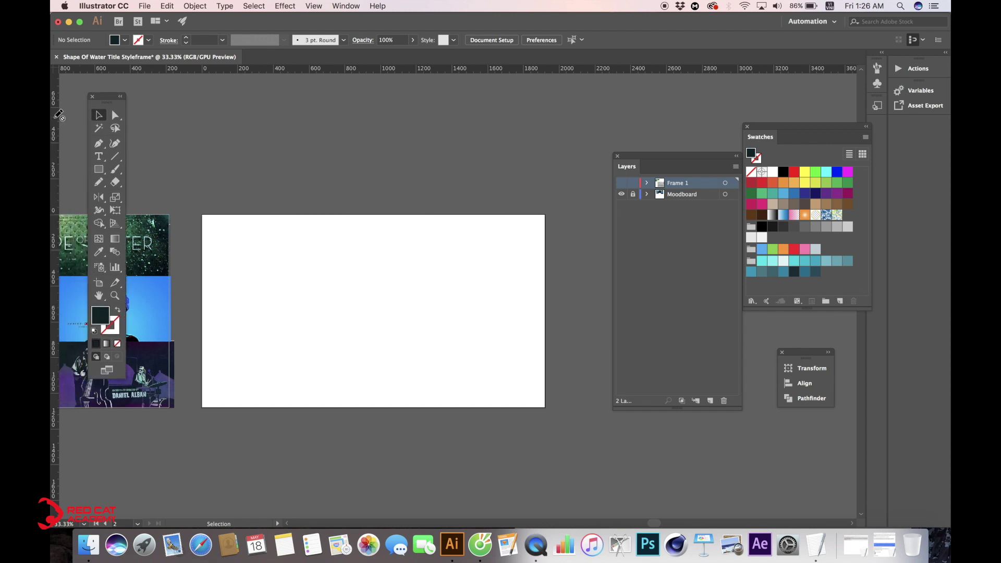
Show the Frame 1 layer again and place two vertical and two horizontal guides dividing the artboard roughly into thirds.
left_click(626, 183)
left_click_drag(303, 164, 307, 165)
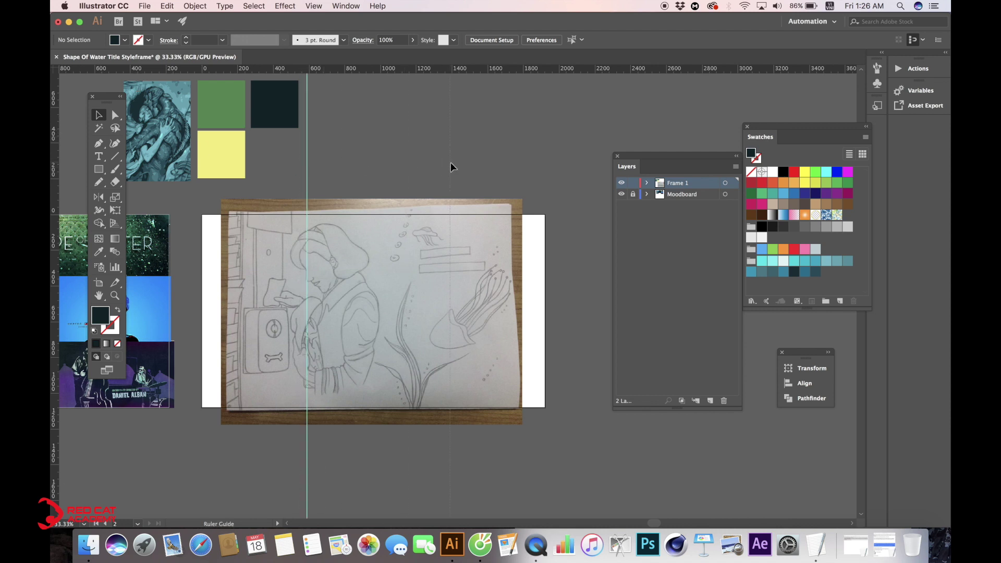
left_click_drag(441, 162, 440, 163)
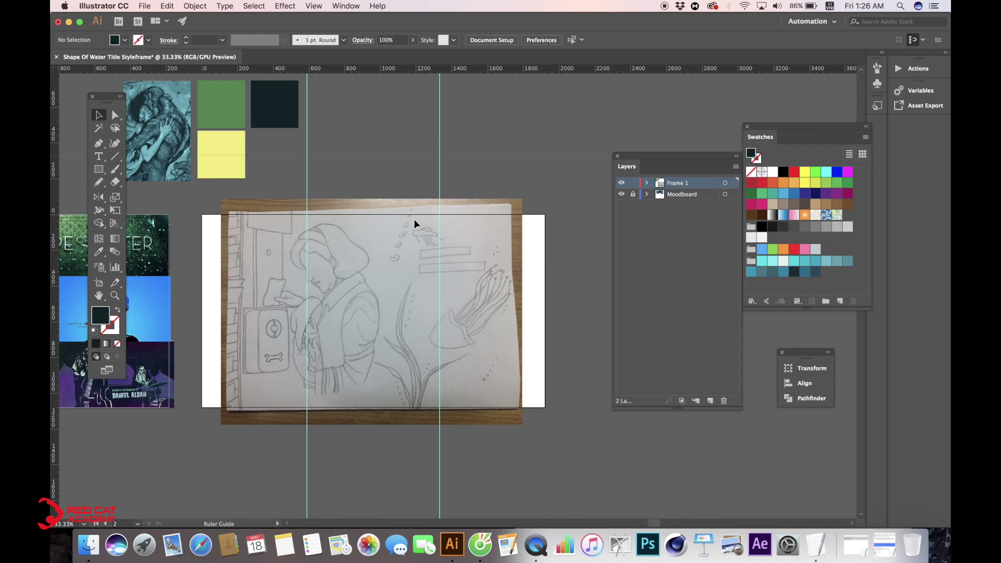
left_click_drag(412, 283, 412, 283)
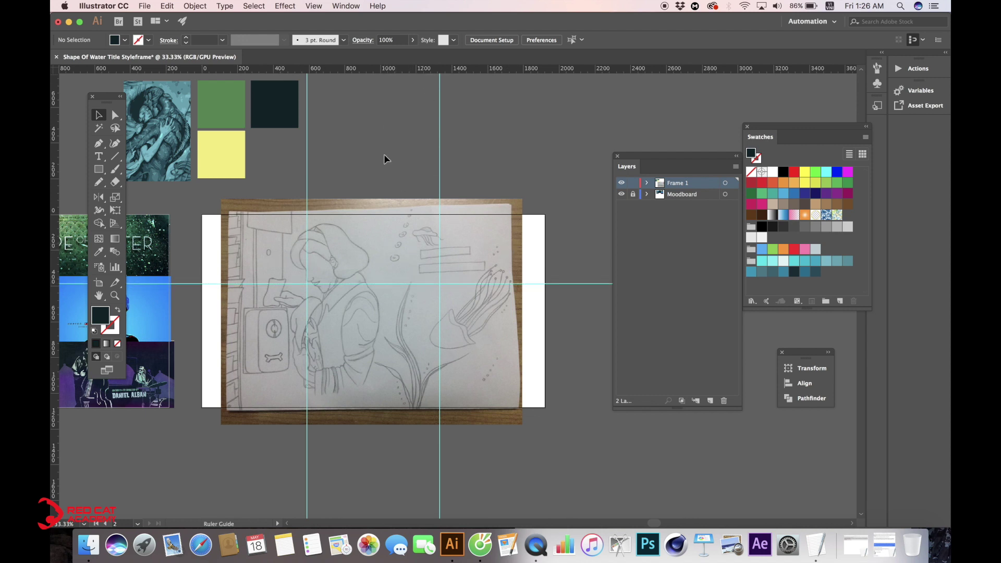
left_click_drag(383, 335, 383, 346)
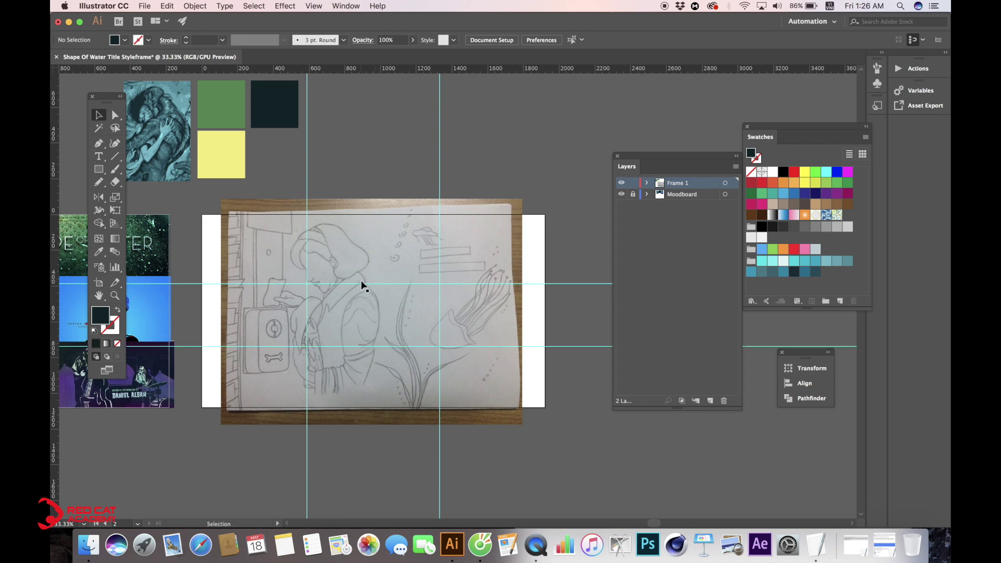
Shift the Sketch_1.jpg image toward the artboard's right side, scale it to about 1539 by 1154 px, and deselect it.
mouse_move(329, 253)
left_mouse_down()
mouse_move(358, 252)
mouse_move(356, 244)
mouse_move(353, 257)
left_mouse_up()
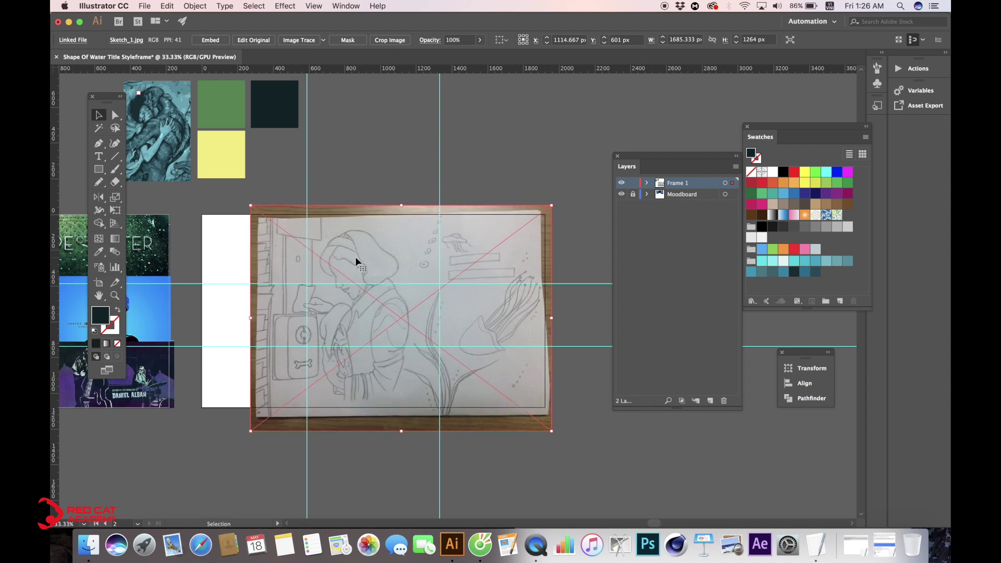
left_click_drag(551, 205, 533, 220)
left_click_drag(381, 240, 371, 245)
left_click_drag(530, 223, 534, 216)
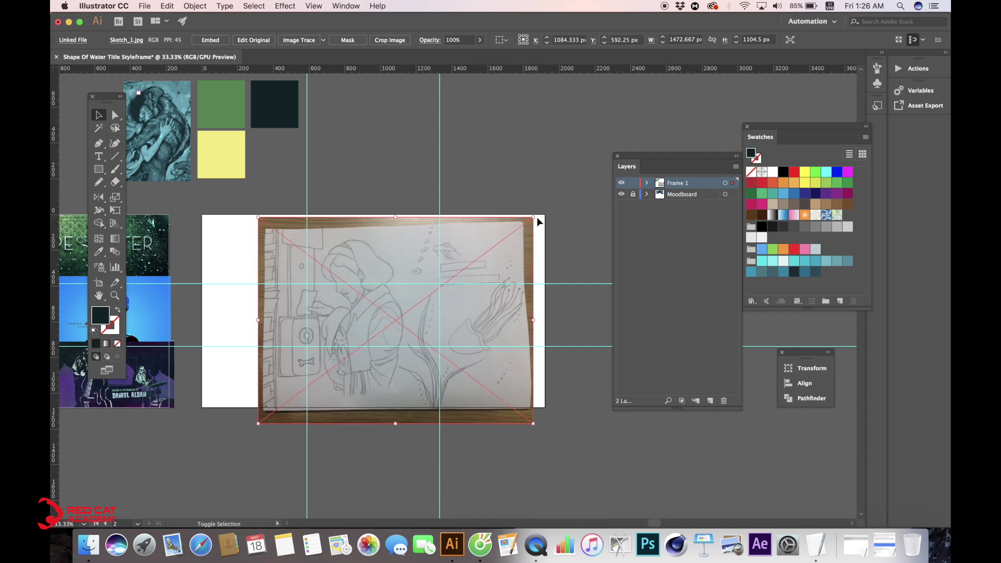
left_click_drag(466, 255, 462, 256)
left_click(503, 198)
scroll(415, 270, "down", 1)
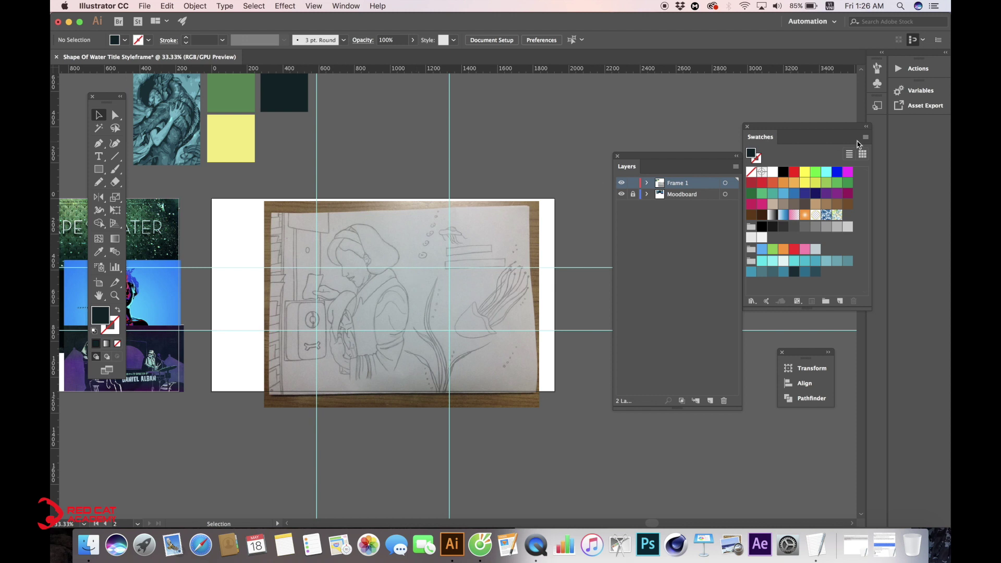
Rename the Frame 1 layer as Sketch.
double_click(678, 184)
type("Ske")
key("Return")
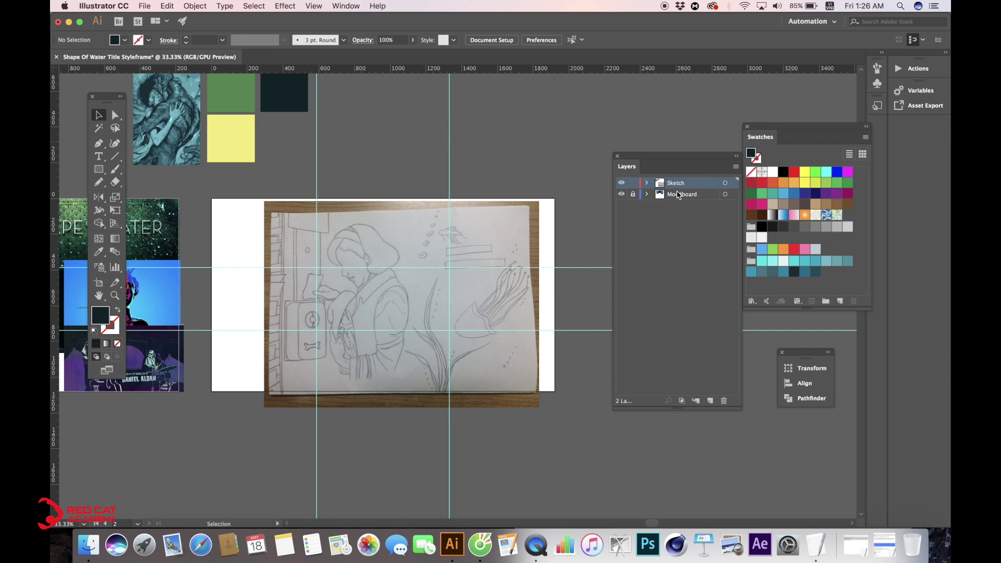
Select the sketch image and lower its opacity to 50% in the Transparency settings.
left_click(420, 331)
left_click(348, 6)
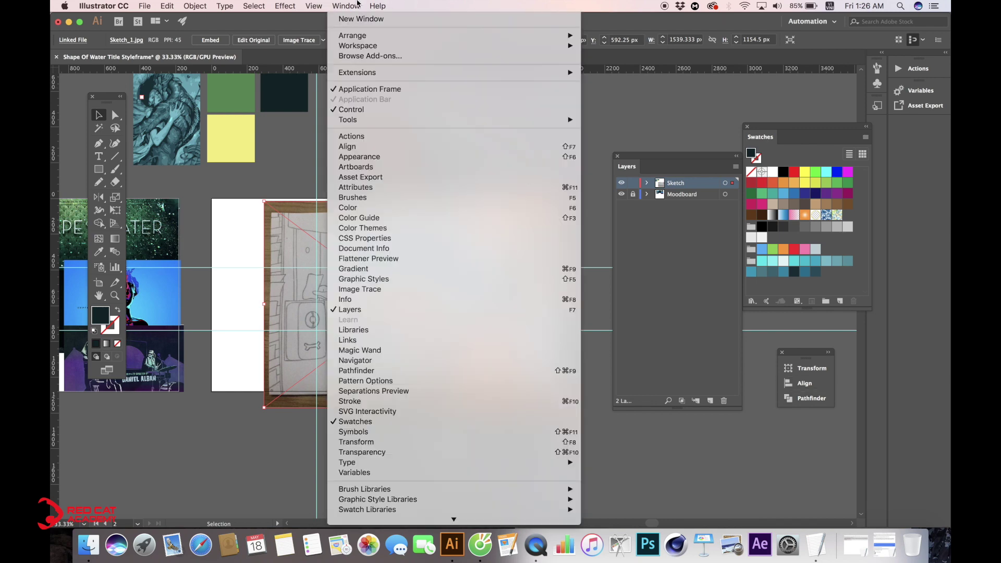
left_click(416, 453)
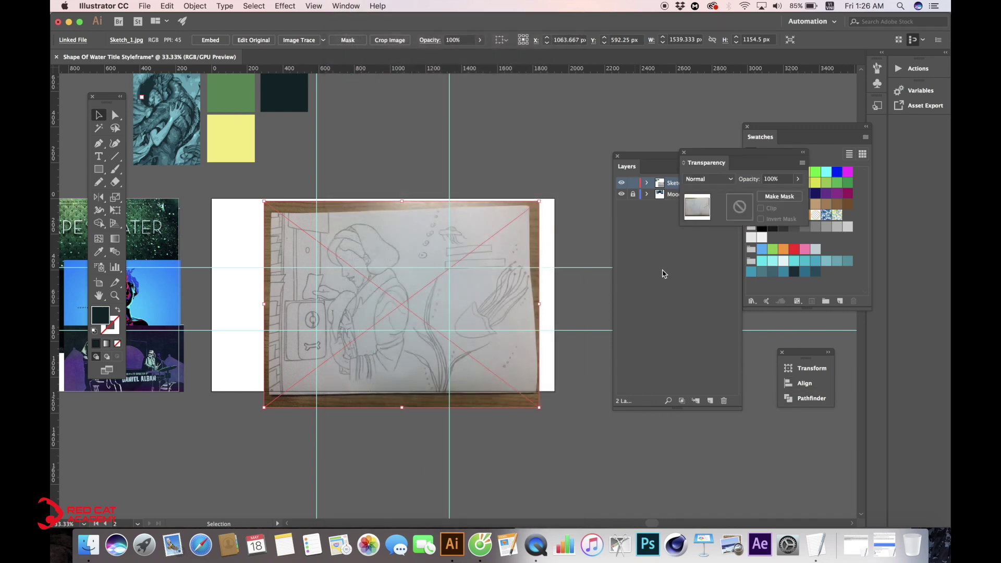
left_click_drag(782, 178, 724, 177)
type("50")
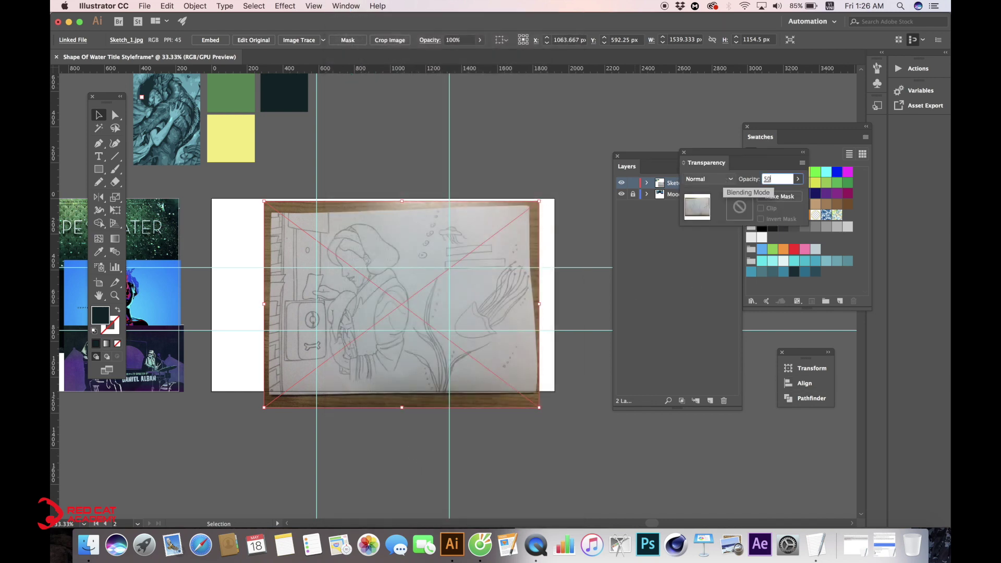
key("Return")
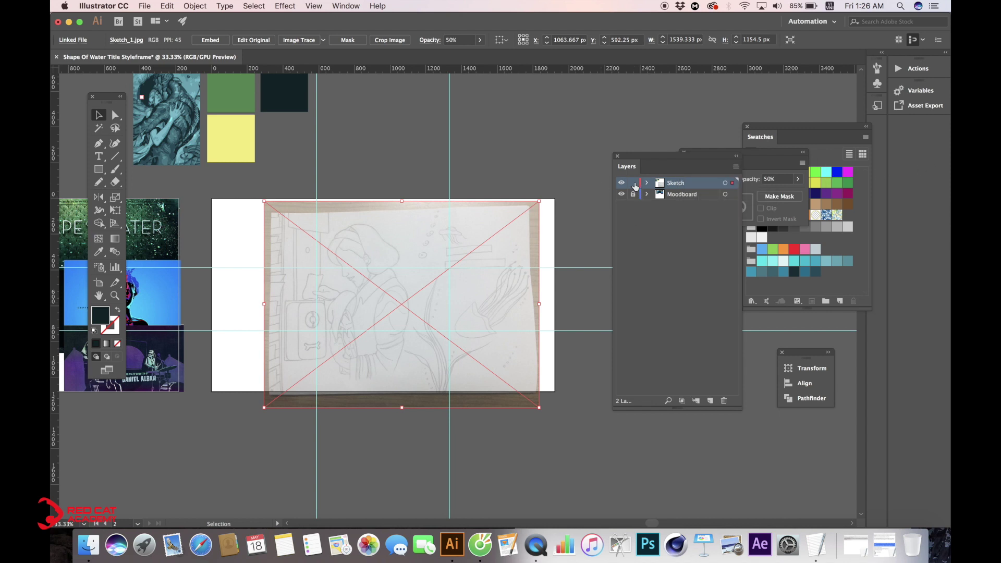
Lock the Sketch layer and add a new layer named Frame 1.
left_click(633, 183)
left_click(710, 401)
double_click(684, 188)
type("Frame 1")
key("Return")
Look over the moodboard images beside the faded sketch to compare their illustration styles.
scroll(396, 249, "left", 8)
scroll(395, 249, "down", 4)
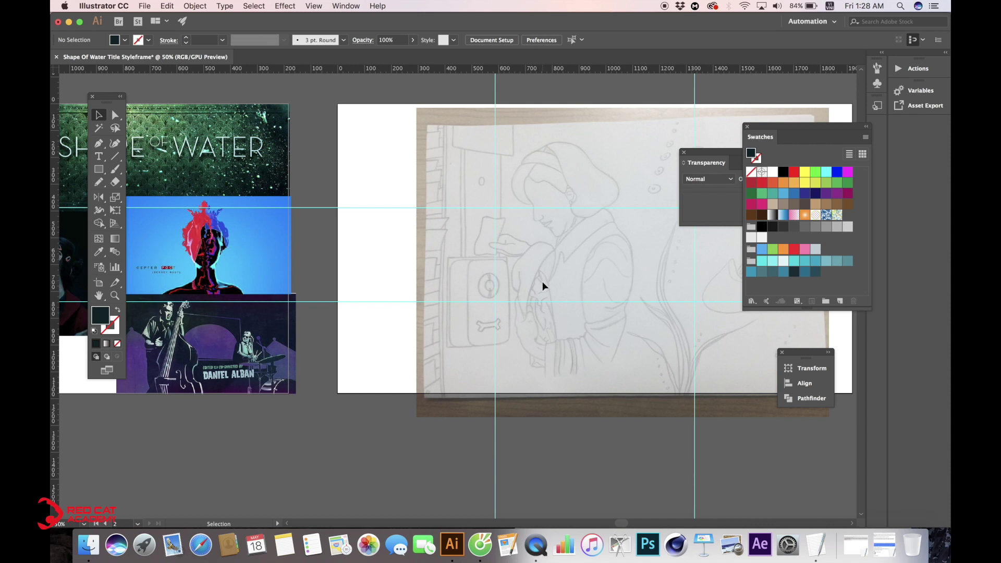
key("space")
left_click_drag(261, 262, 411, 260)
key("space")
left_click_drag(340, 301, 485, 300)
key("space")
left_click_drag(383, 271, 283, 258)
key("space")
left_click_drag(413, 307, 331, 309)
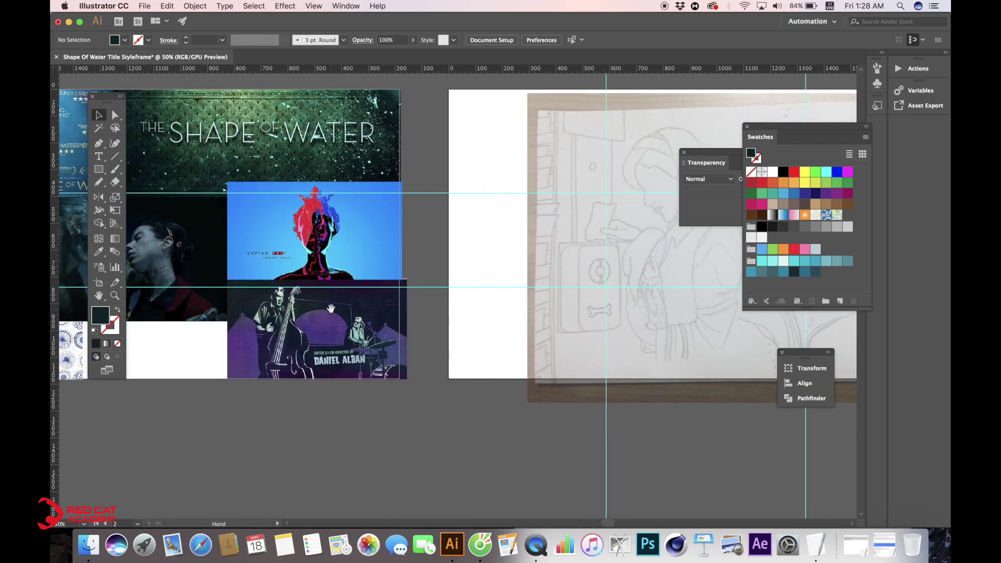
scroll(418, 352, "right", 5)
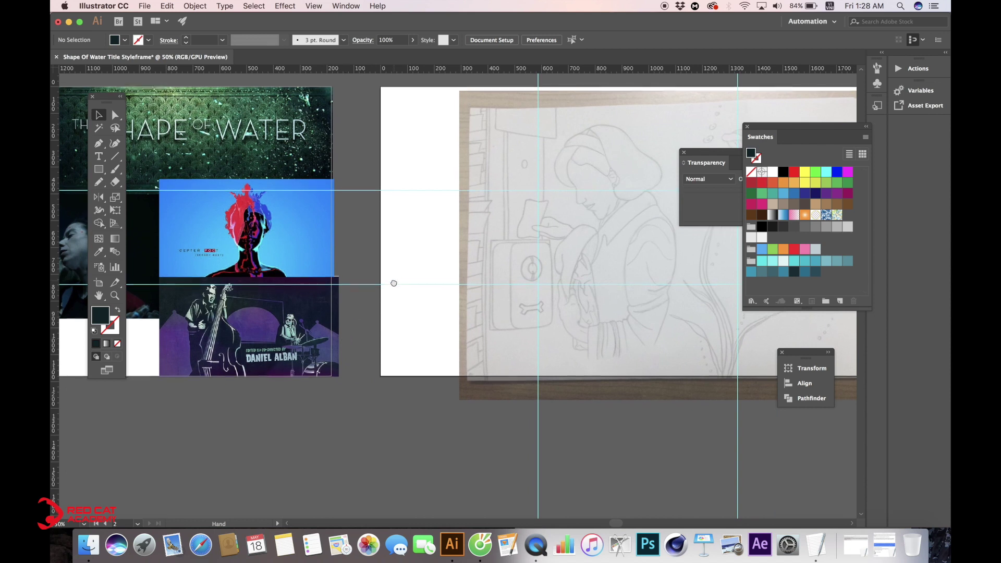
Activate the Pen tool and examine the musicians' illustration with the Daniel Alban credit up close on the moodboard.
left_click(99, 143)
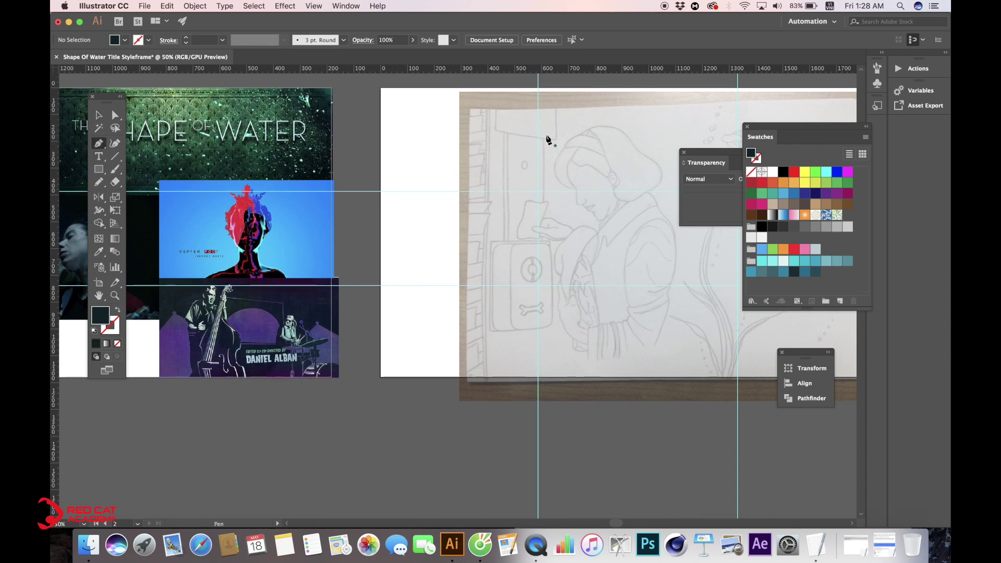
scroll(571, 172, "right", 1)
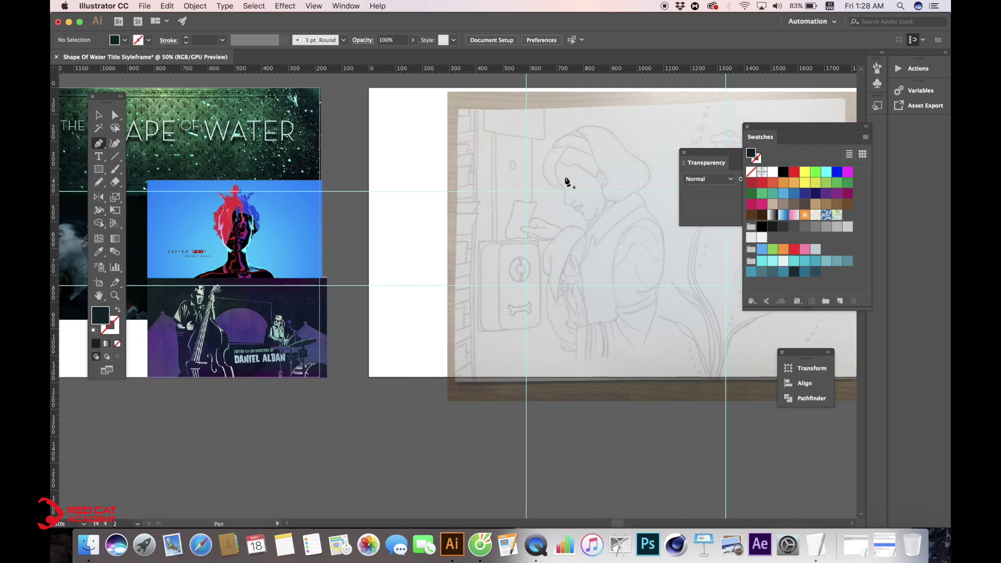
left_click_drag(363, 252, 448, 259)
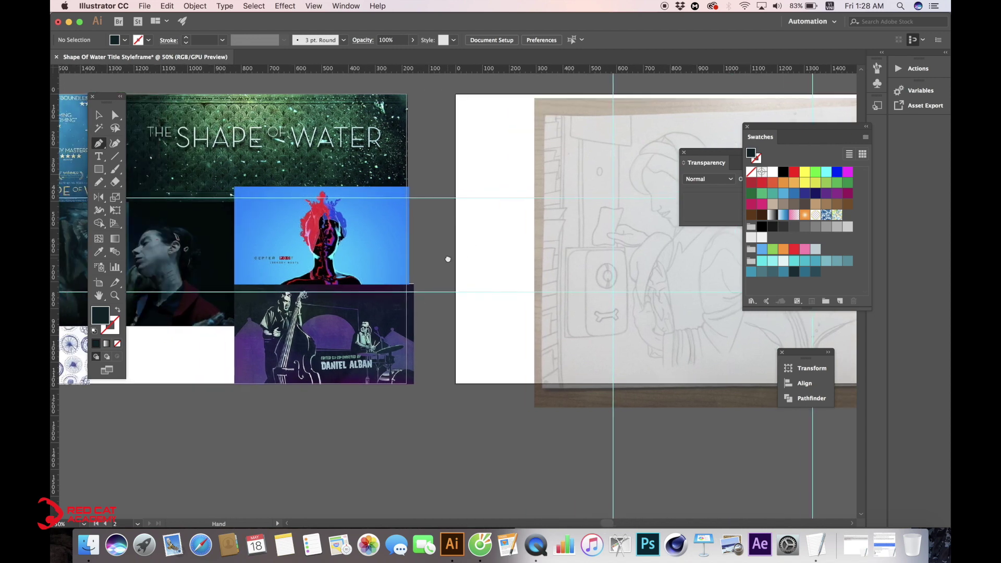
key("super+equal")
key("super+equal")
key("super+equal")
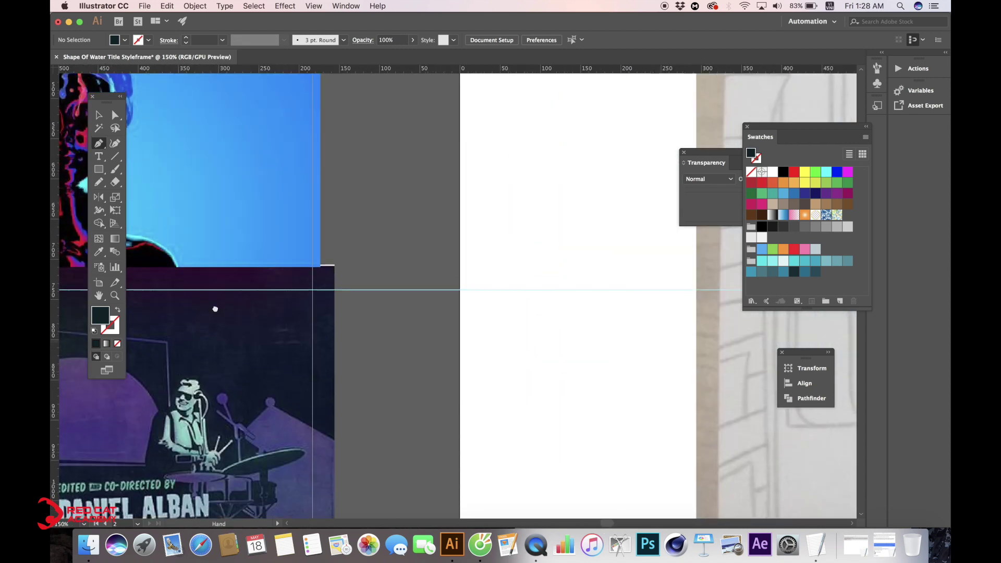
left_click_drag(182, 339, 443, 199)
left_click_drag(288, 186, 303, 198)
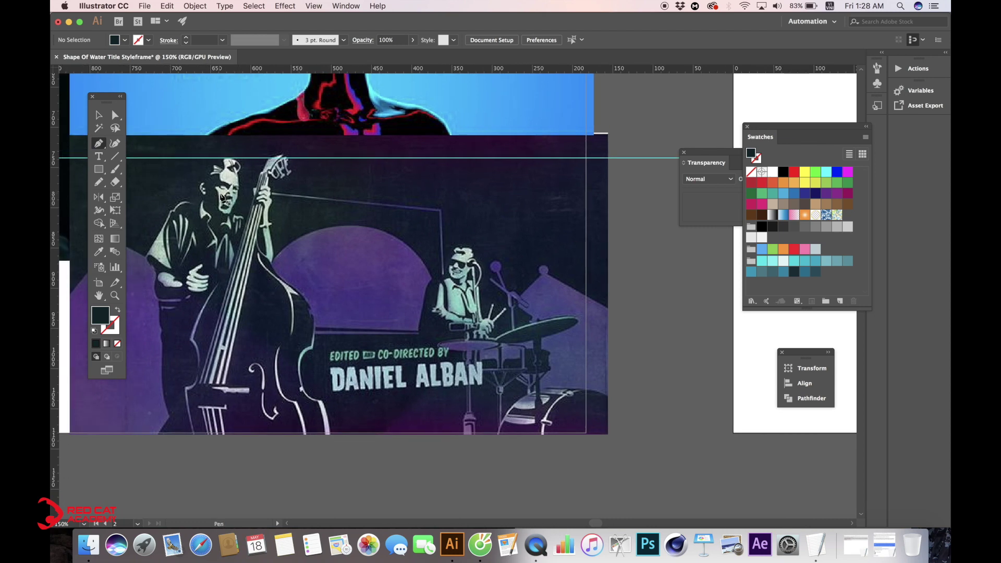
left_click_drag(498, 153, 196, 198)
left_click_drag(402, 181, 139, 243)
left_click_drag(339, 254, 195, 268)
Examine the woman's figure in the sketch, comparing it with the moodboard references.
scroll(195, 268, "right", 5)
scroll(195, 268, "up", 3)
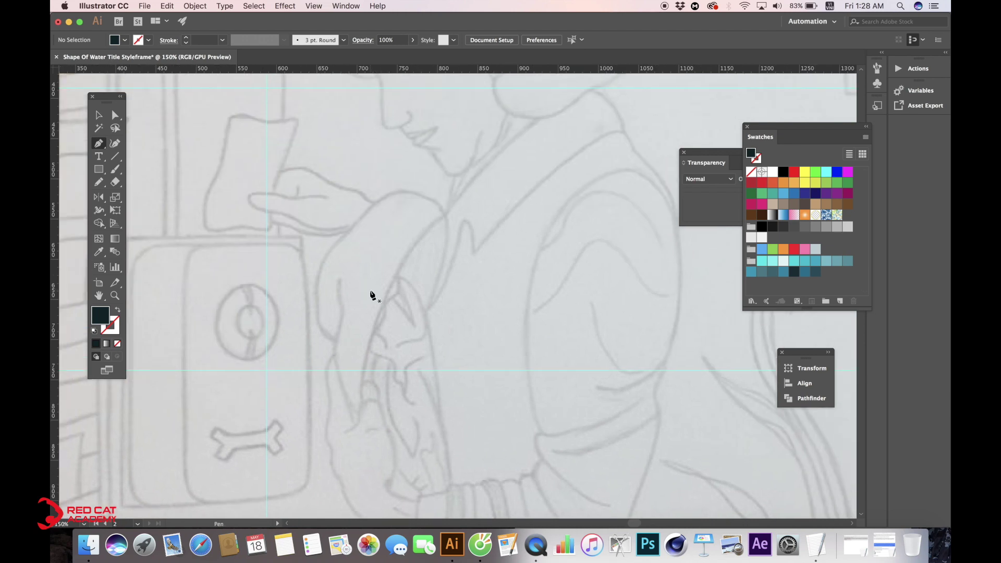
scroll(373, 292, "down", 4)
scroll(371, 294, "left", 10)
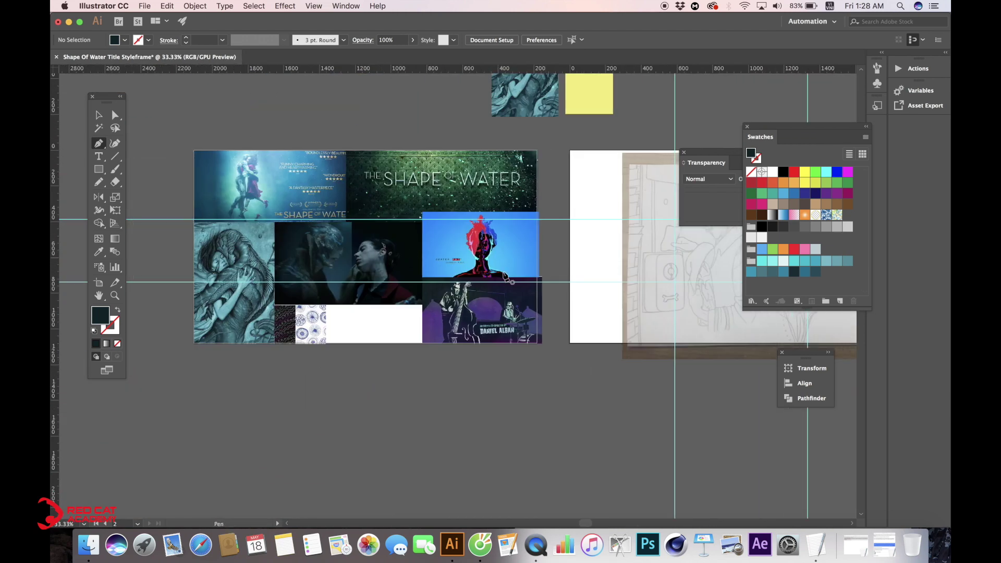
scroll(504, 276, "right", 5)
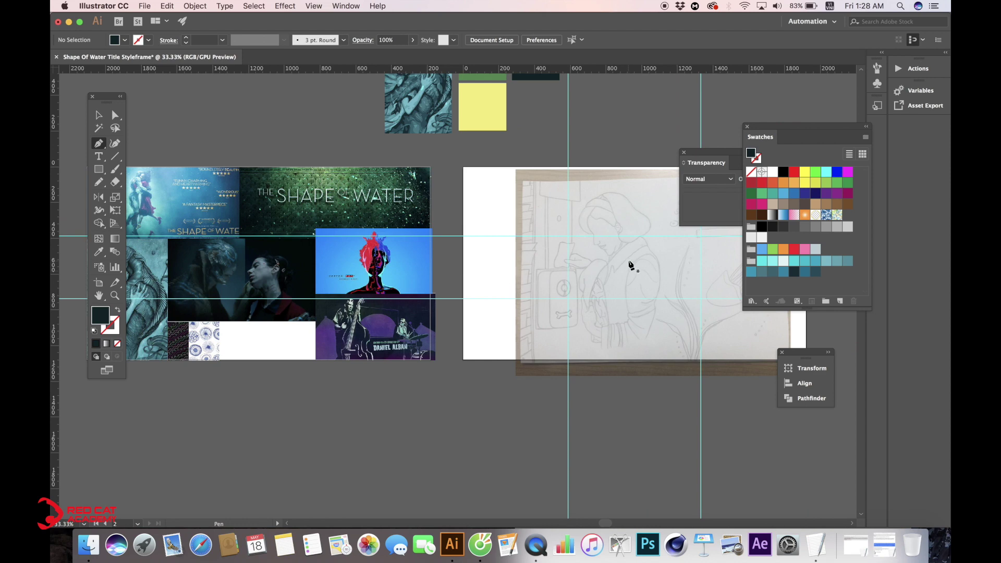
key("super+equal")
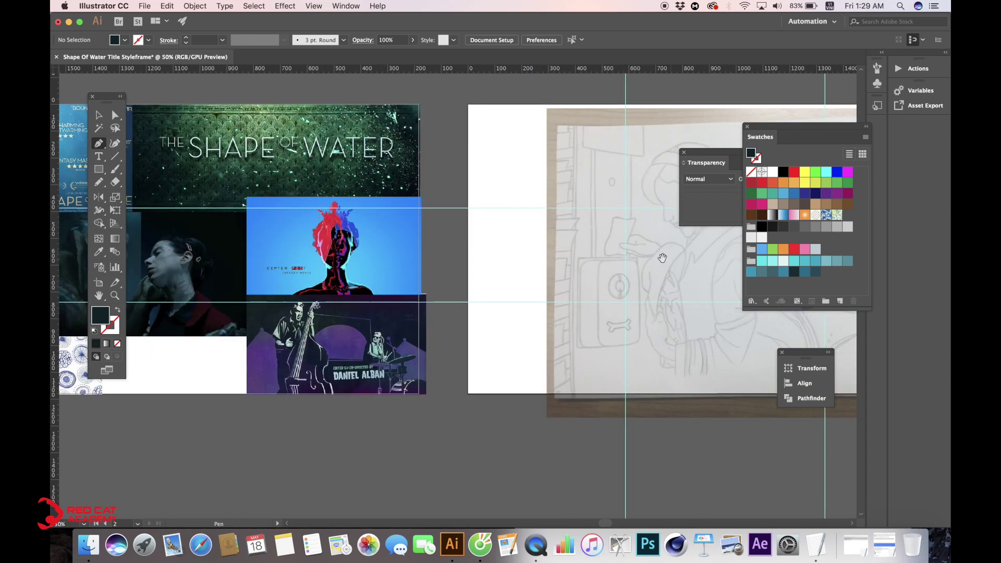
scroll(451, 269, "right", 7)
scroll(451, 269, "right", 2)
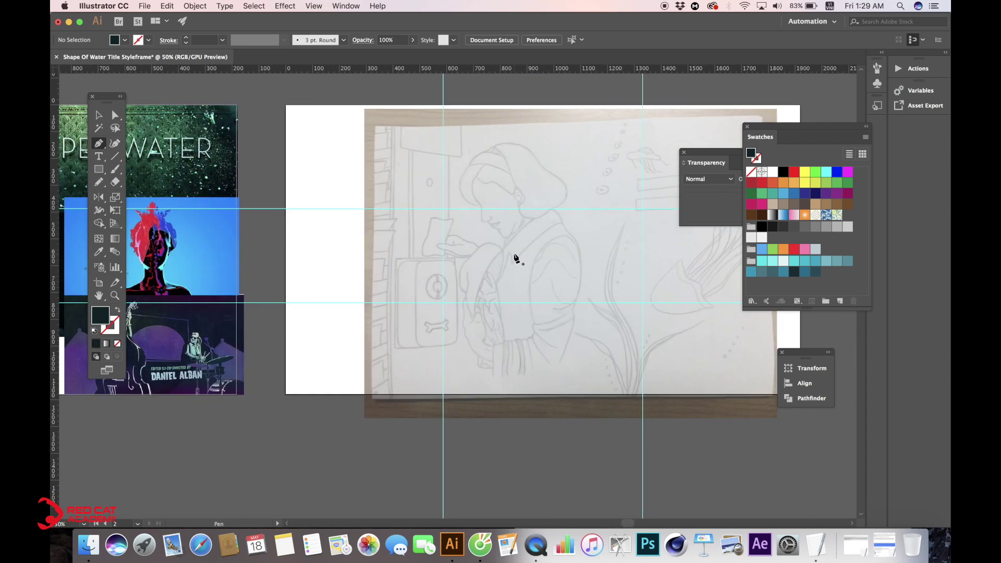
scroll(514, 252, "right", 4)
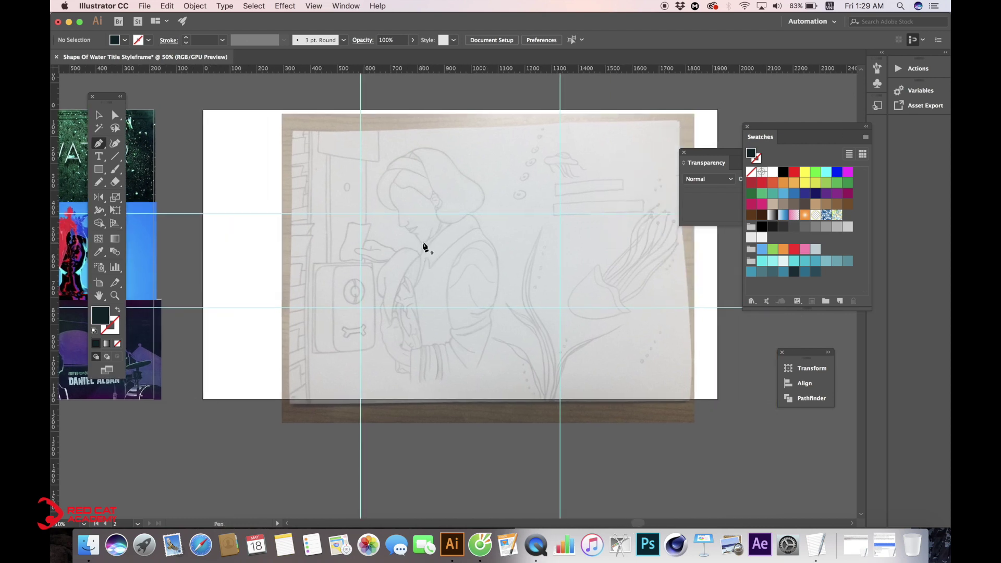
scroll(324, 243, "left", 18)
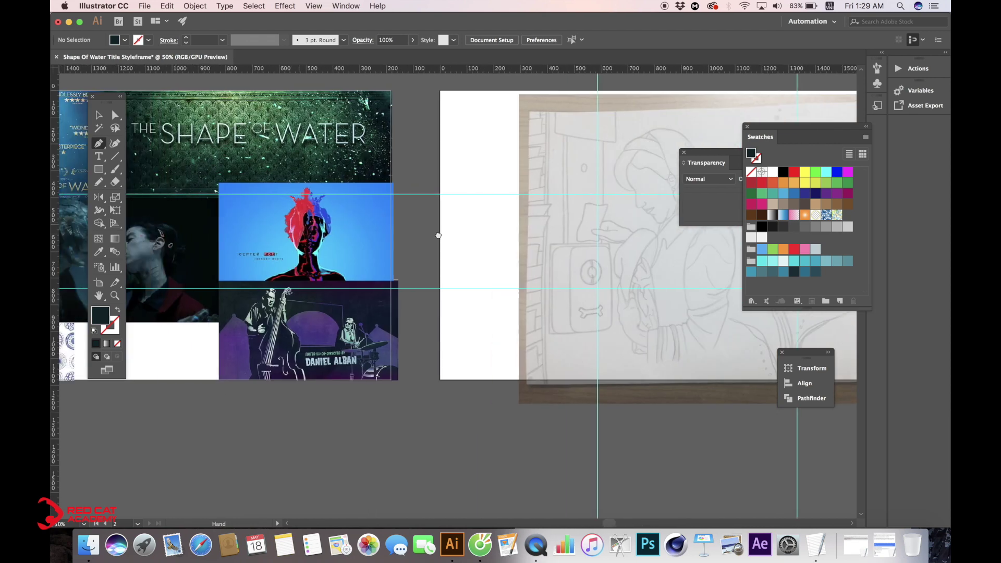
Trace the woman's profile in the sketch with the Pen tool from the forehead over the nose and lips to the chin.
scroll(388, 228, "right", 18)
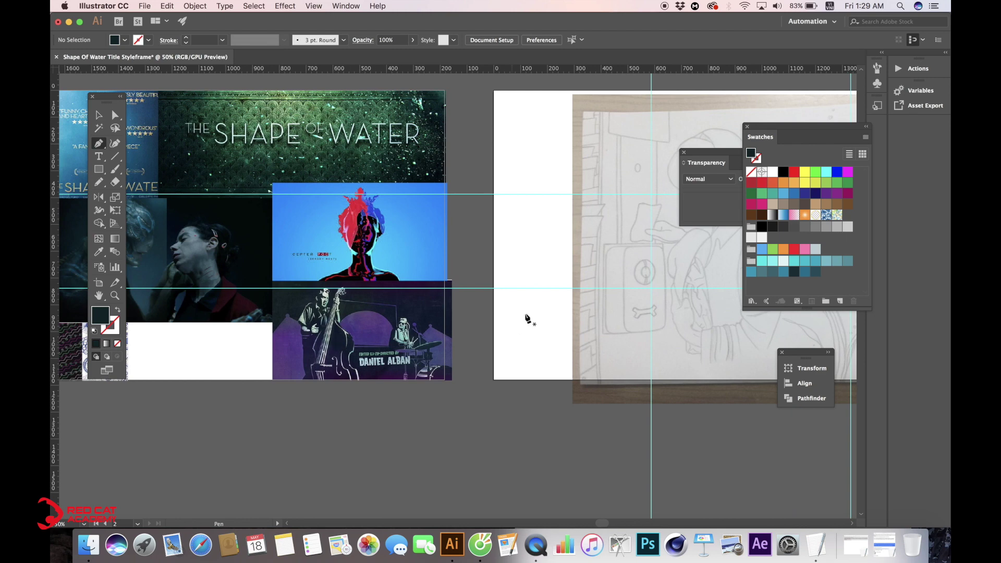
left_click_drag(417, 262, 414, 264)
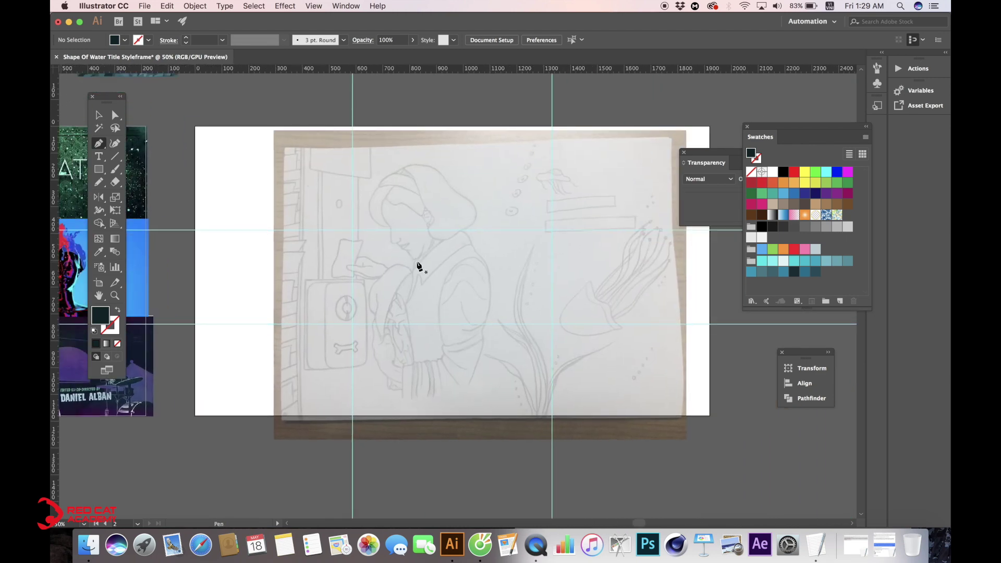
key("super+equal")
scroll(417, 263, "up", 1)
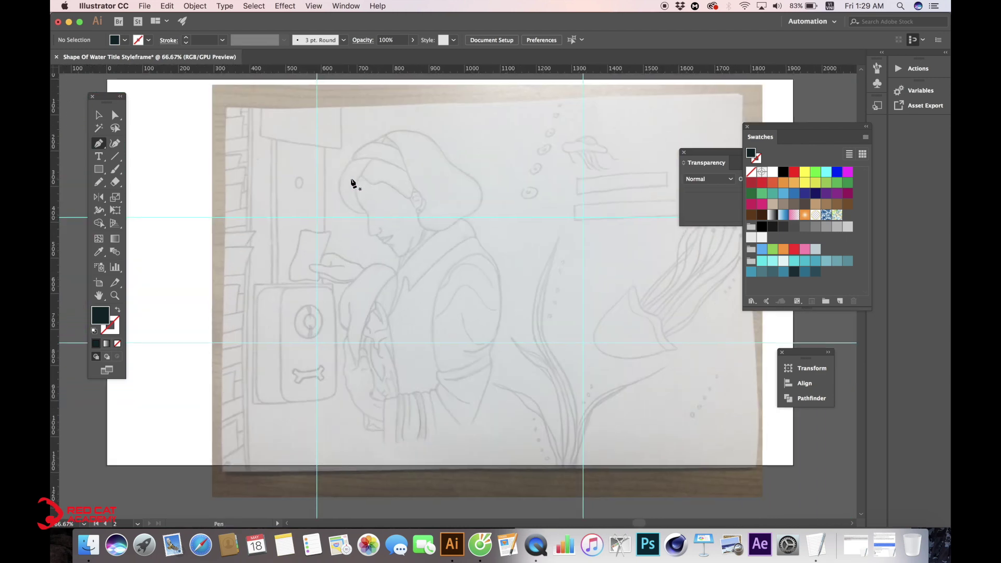
left_click(356, 176)
left_click_drag(359, 202, 375, 236)
left_click(377, 235)
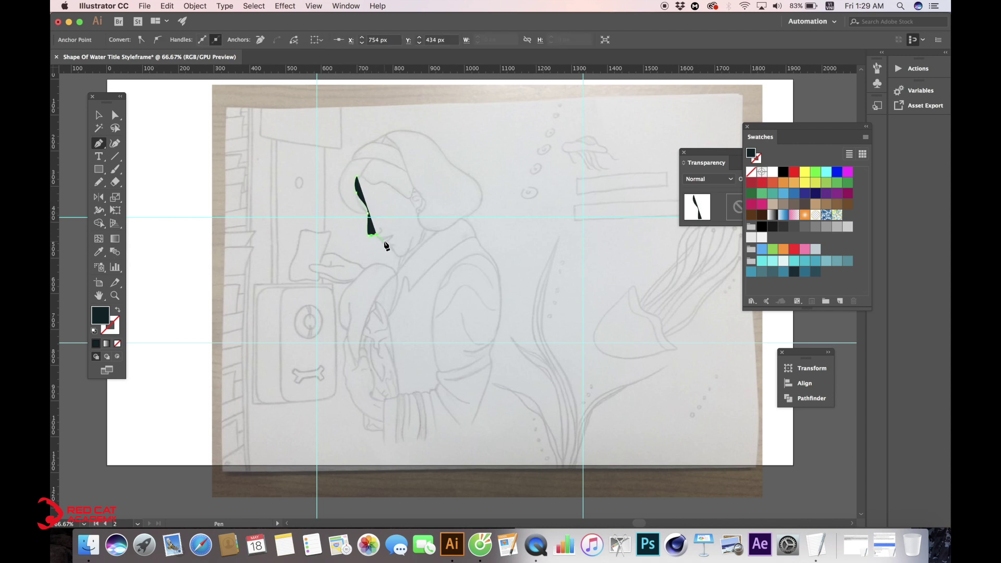
left_click(384, 240)
left_click(390, 245)
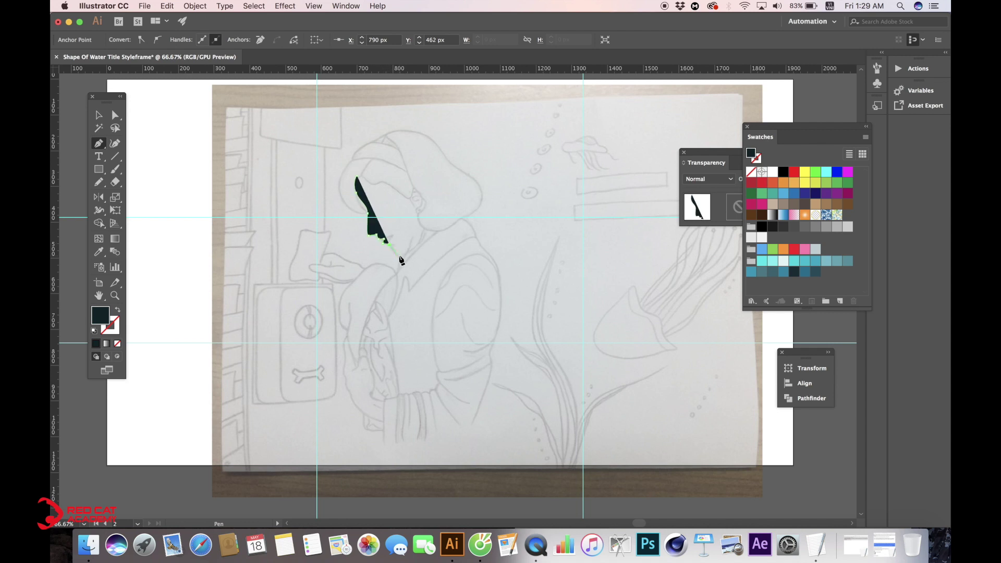
left_click(396, 255)
left_click(403, 256)
left_click(405, 256)
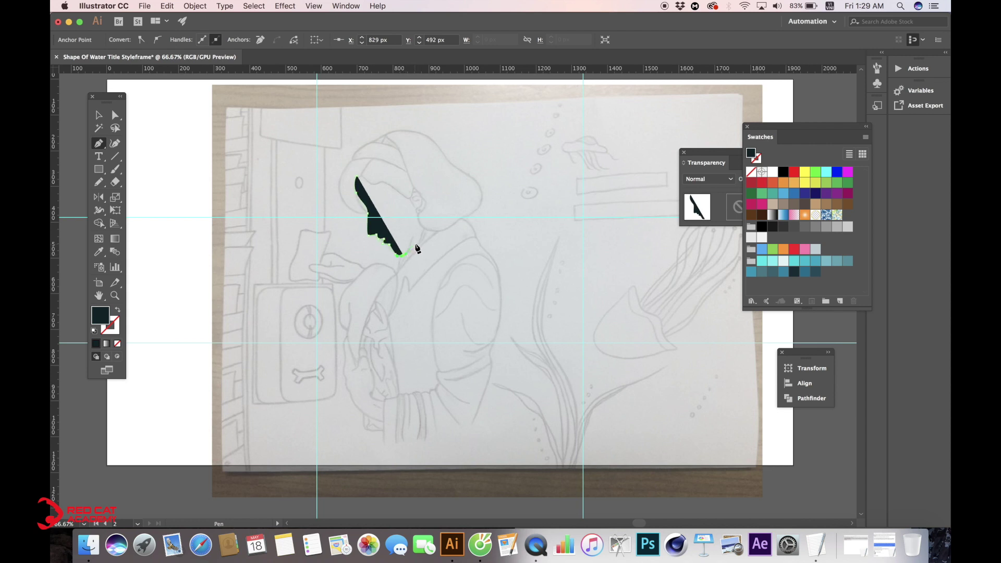
Continue the face outline along the jaw, past the ear and across the hairline, and close it at the forehead.
left_click(415, 244)
left_click(424, 228)
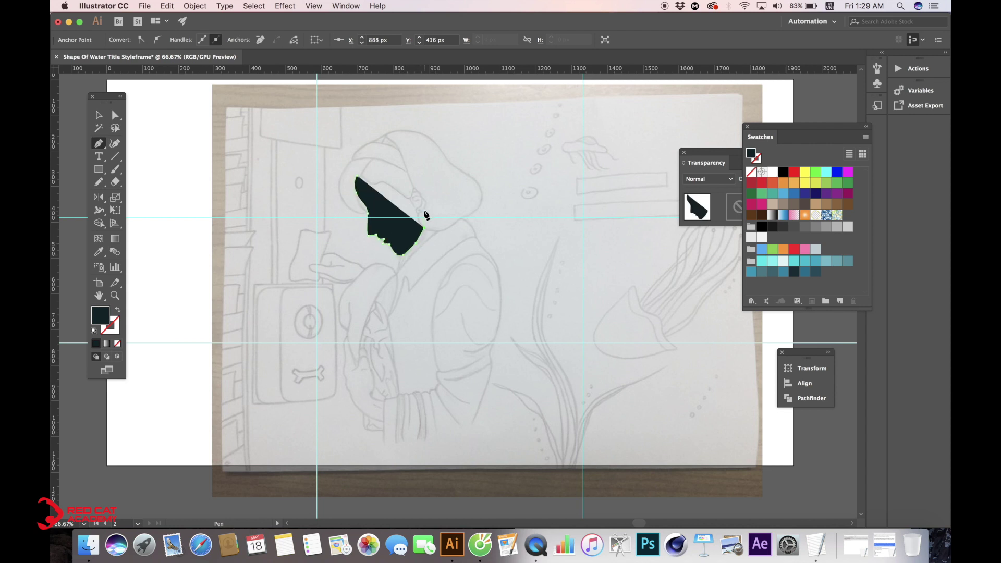
left_click(430, 196)
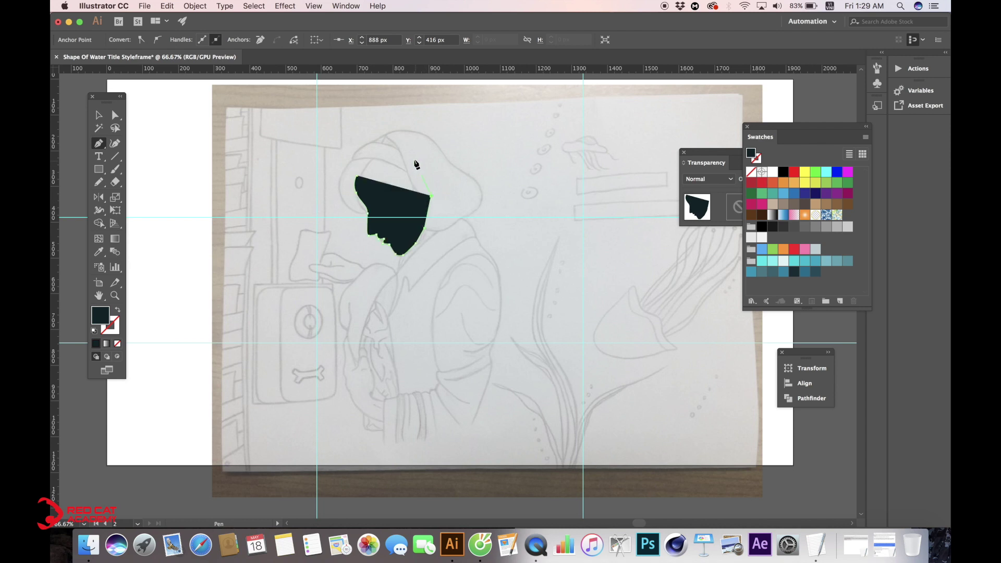
left_click(414, 161)
left_click(382, 160)
left_click(356, 177)
Swap the fill and stroke of the traced face so only its outline is drawn, and deselect it.
left_click(99, 115)
left_click(118, 310)
left_click(525, 210)
left_click_drag(461, 211, 473, 236)
Adjust the anchor points along the face outline's forehead and nose with Direct Selection, undoing the last point change.
key("super+=")
key("super+=")
scroll(473, 236, "up", 3)
scroll(474, 237, "left", 2)
key("a")
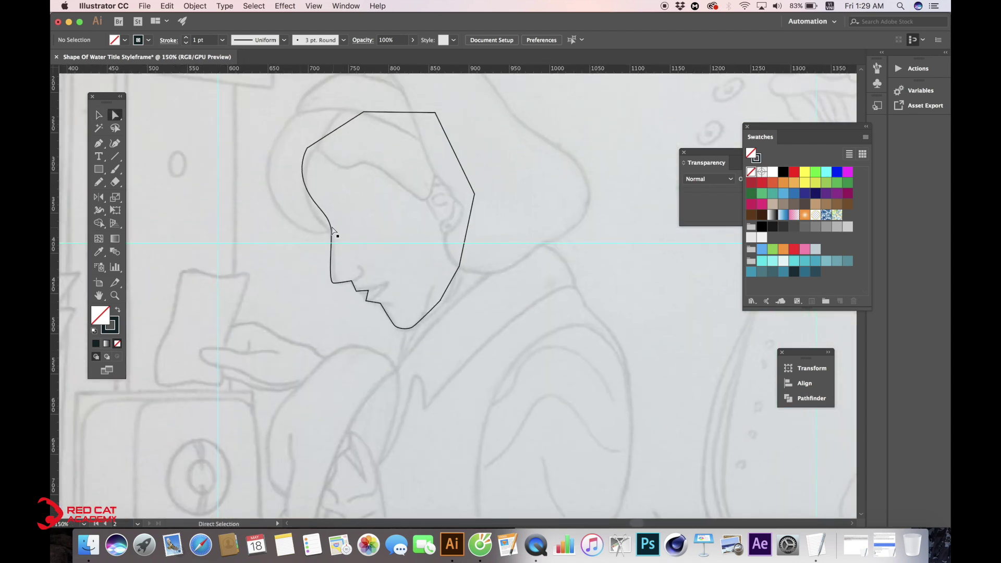
left_click(328, 217)
left_click_drag(306, 189, 310, 194)
left_click_drag(330, 233, 333, 237)
left_click_drag(328, 282, 371, 295)
key("super+z")
left_click(311, 301)
left_click(278, 313)
Examine how light and shadow shapes are drawn on the faces and clothes in the moodboard's musicians illustration.
left_click_drag(152, 310, 396, 257)
left_click_drag(186, 297, 712, 78)
key("super+minus")
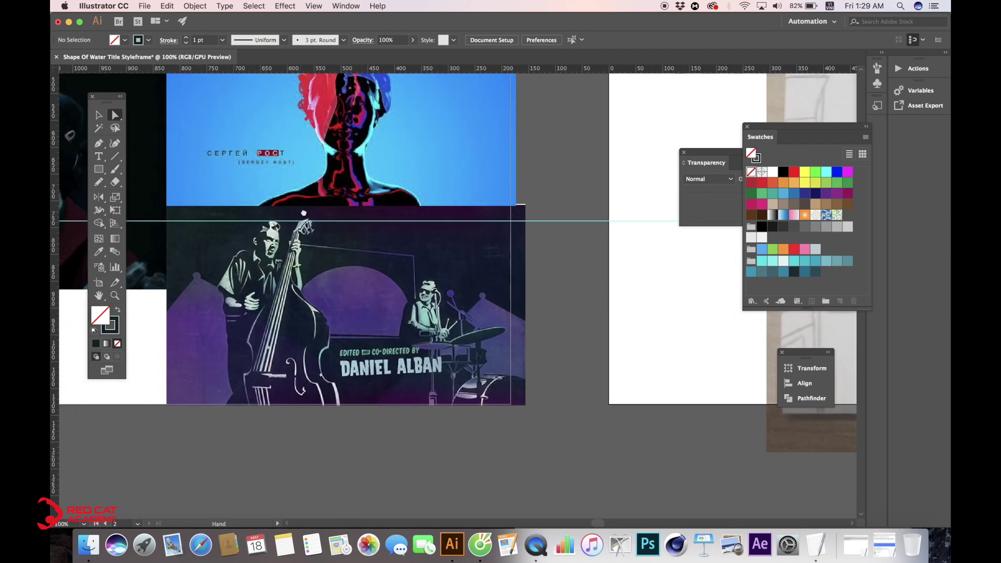
left_click_drag(302, 213, 324, 216)
key("super+equal")
key("super+equal")
scroll(377, 219, "left", 5)
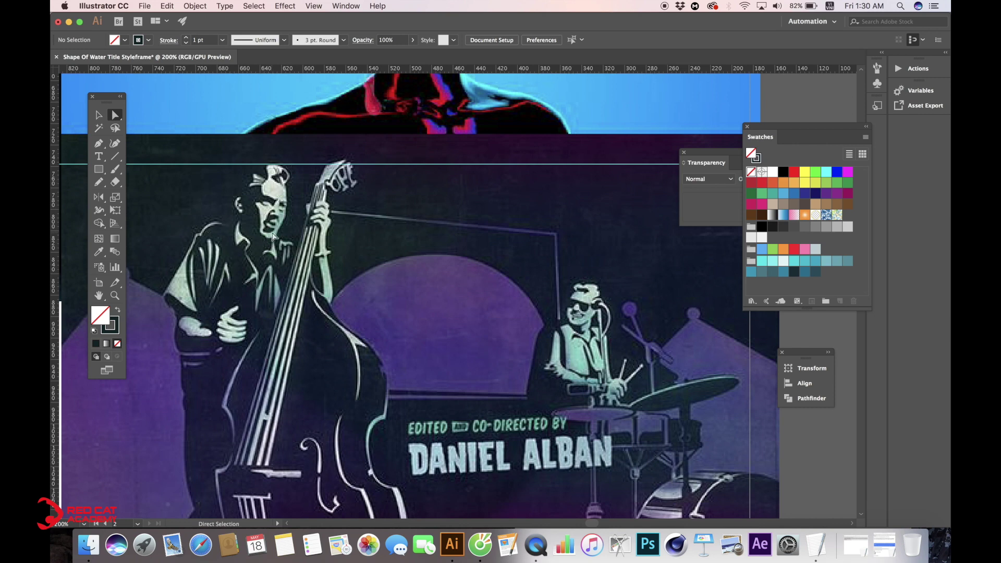
key("super+minus")
key("super+minus")
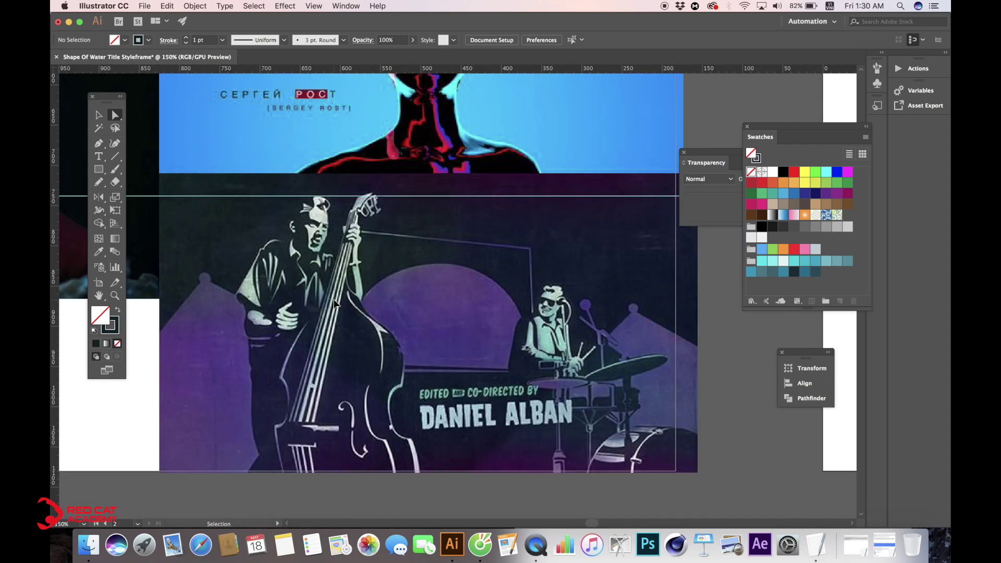
Examine the lighting on the woman's face in the moodboard's film still with the creature.
left_click_drag(333, 302, 539, 324)
left_click_drag(279, 203, 373, 229)
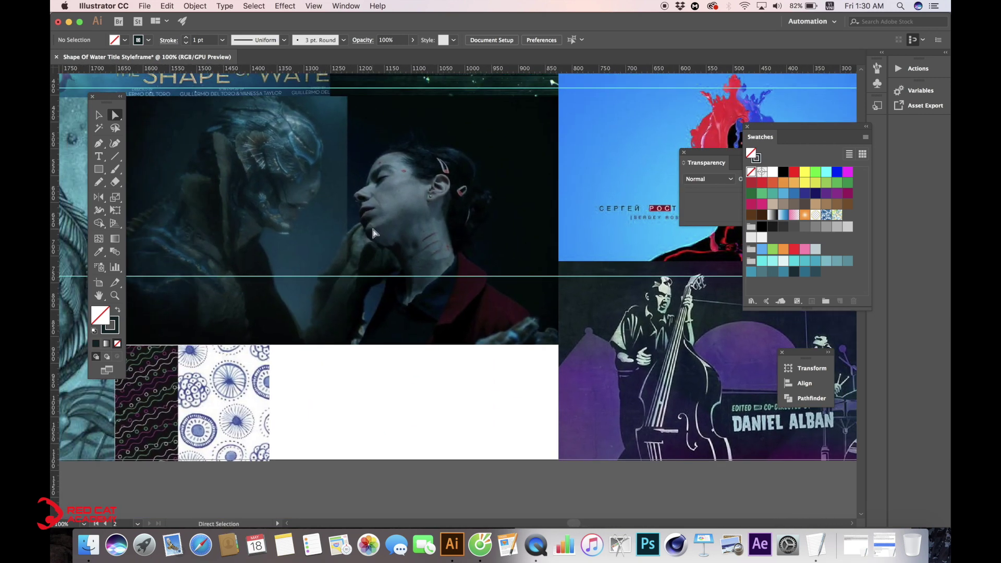
key("super+plus")
key("v")
left_click_drag(341, 182, 341, 234)
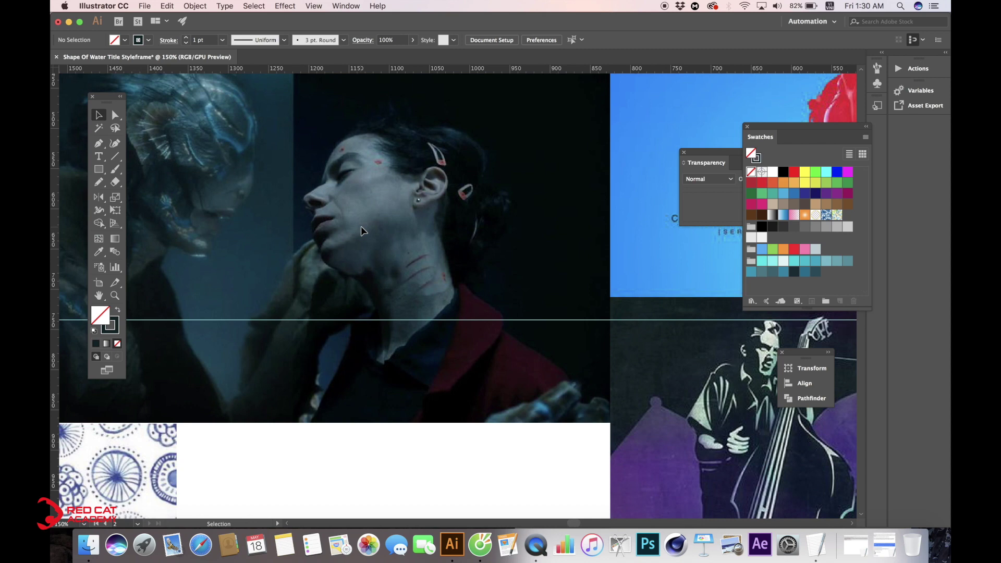
key("super+minus")
key("super+minus")
left_click_drag(548, 223, 469, 226)
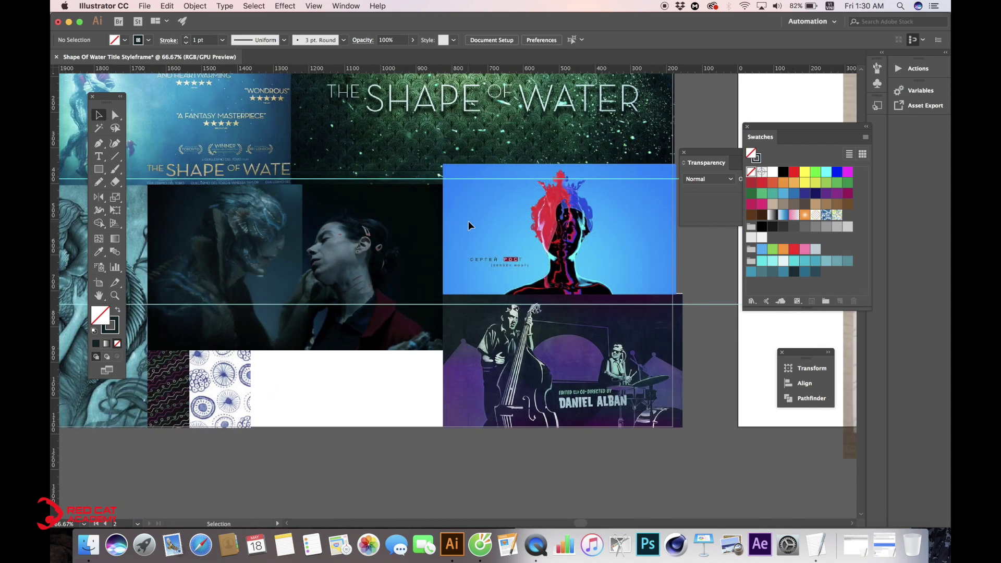
Copy the film still and the musicians illustration from the Moodboard layer, relock that layer, and paste both into Frame 1.
key("F7")
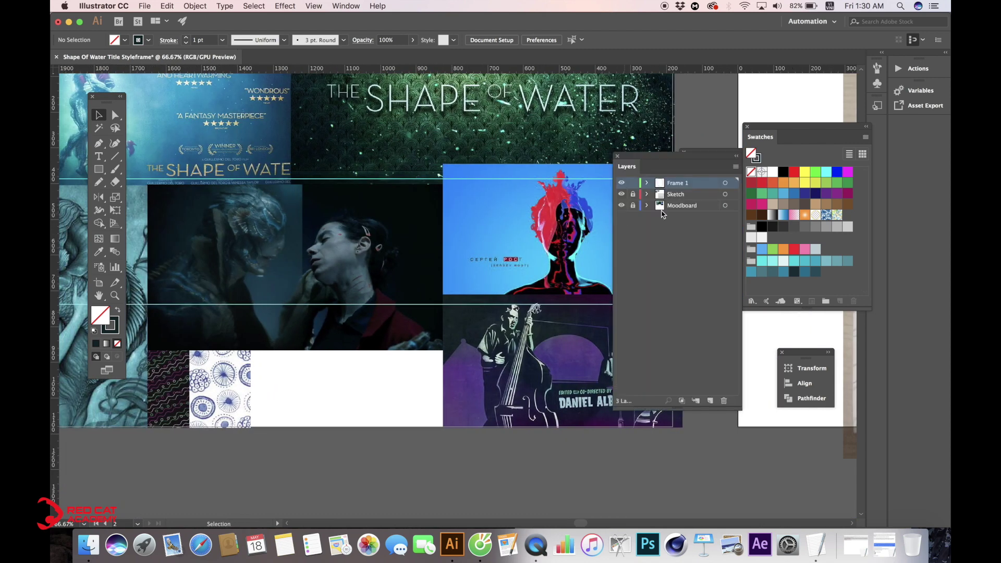
left_click(439, 237)
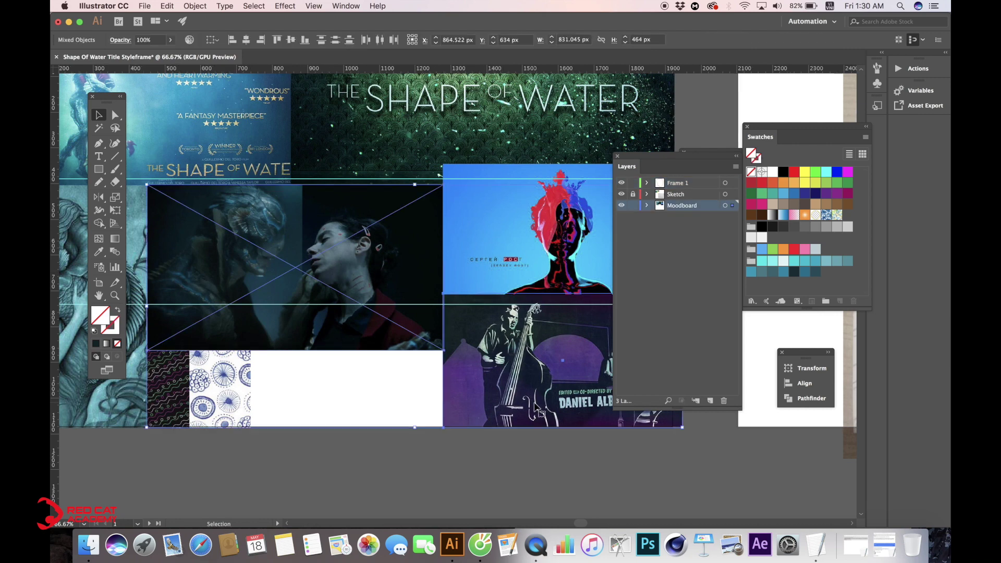
left_click(632, 206)
left_click(677, 183)
mouse_move(696, 286)
left_mouse_down()
mouse_move(88, 309)
mouse_move(49, 325)
left_mouse_up()
key("super+v")
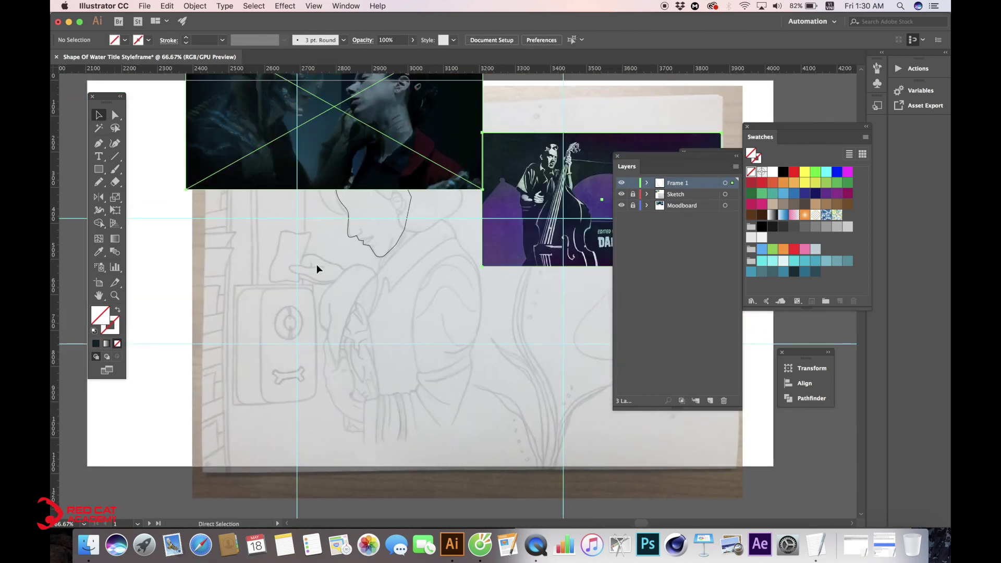
Position the pasted musicians illustration over the sketch's upper right part and the film still above the sketched woman's head.
left_click_drag(364, 219, 234, 309)
left_click(467, 117)
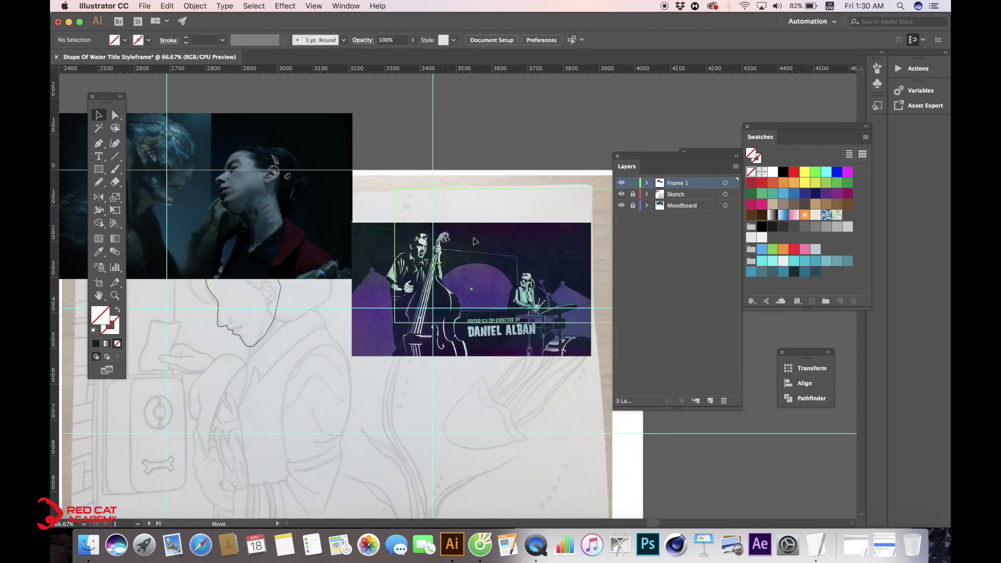
left_click_drag(469, 246, 522, 203)
scroll(390, 228, "left", 6)
left_click_drag(396, 229, 395, 206)
key("ctrl+equal")
key("ctrl+equal")
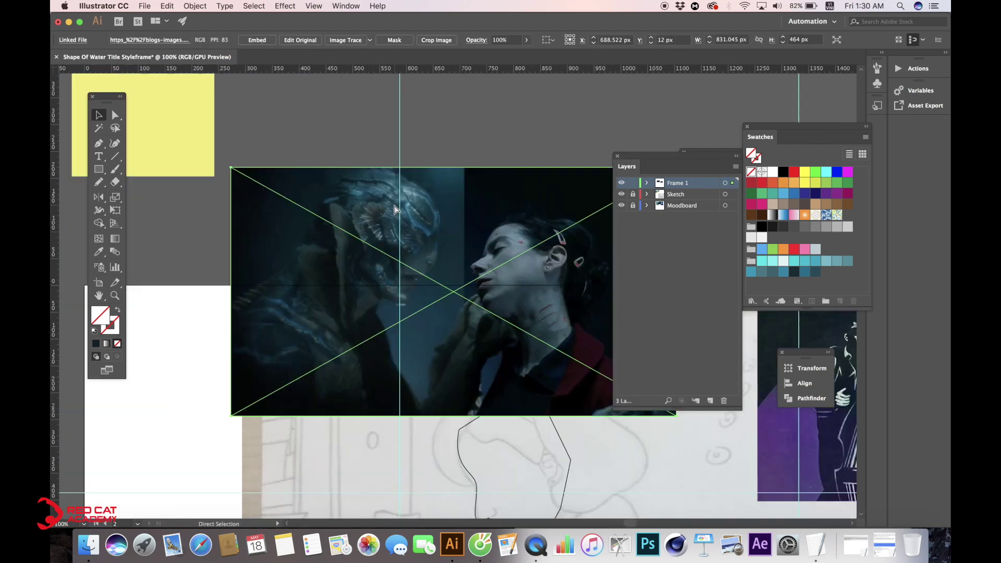
Deselect the linked film still above the sketched face.
scroll(365, 187, "down", 4)
scroll(365, 187, "right", 4)
key("a")
key("super+minus")
left_click_drag(408, 246, 263, 156)
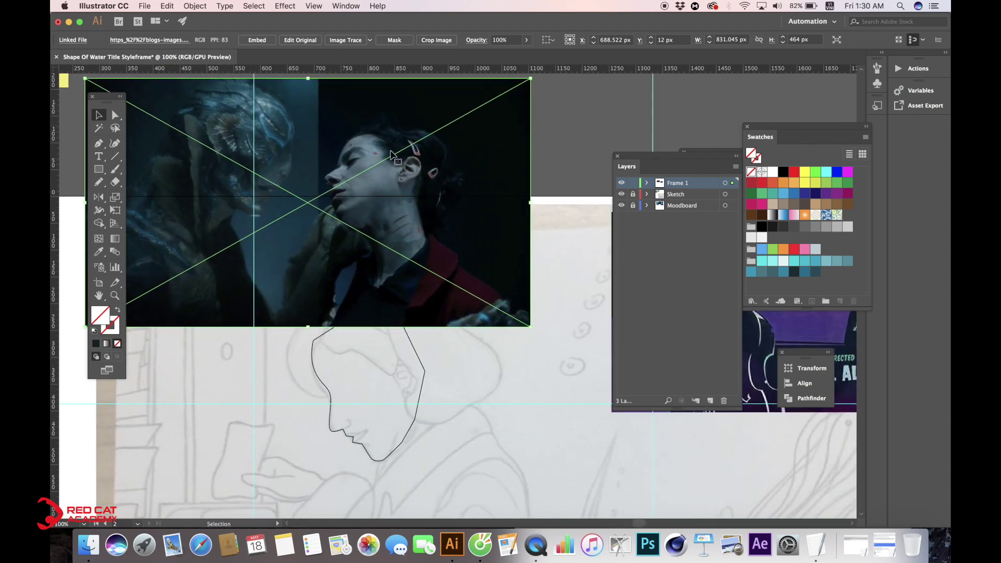
scroll(367, 299, "down", 3)
scroll(367, 299, "right", 1)
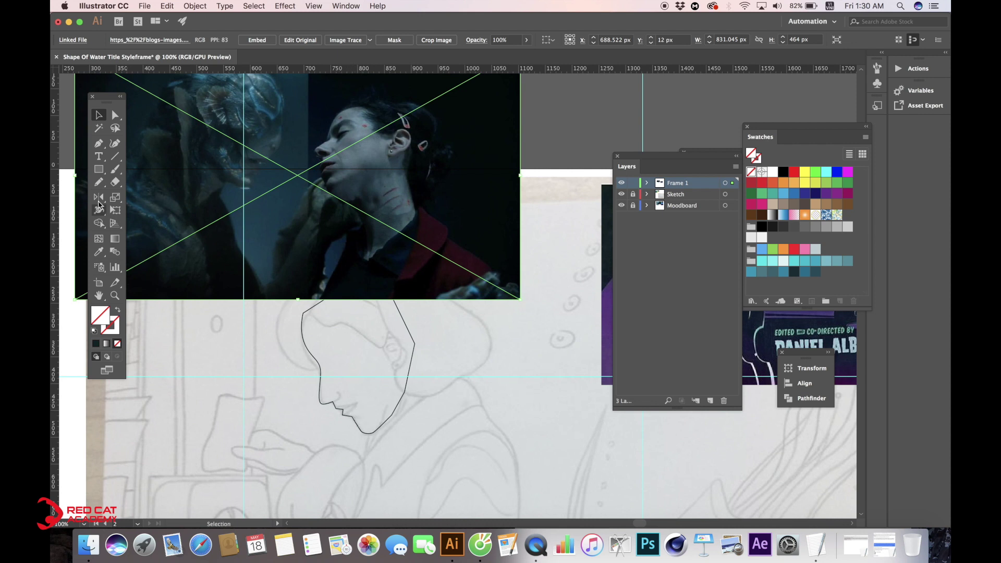
left_click(99, 143)
key("space")
key("v")
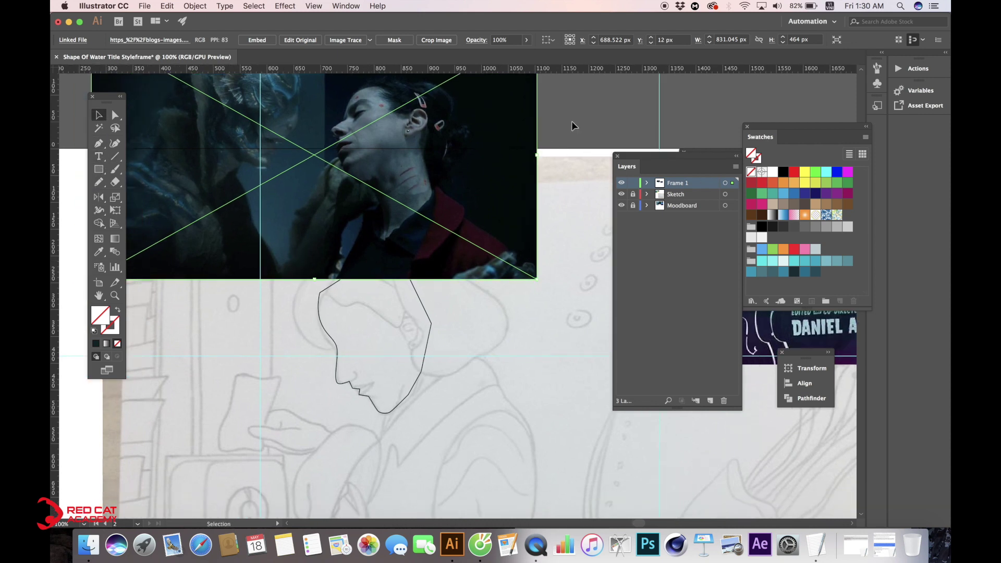
left_click(572, 122)
Draw a closed Pen shape over the lower lip and under the chin of the face outline and fill it with 0D2126.
left_click(98, 146)
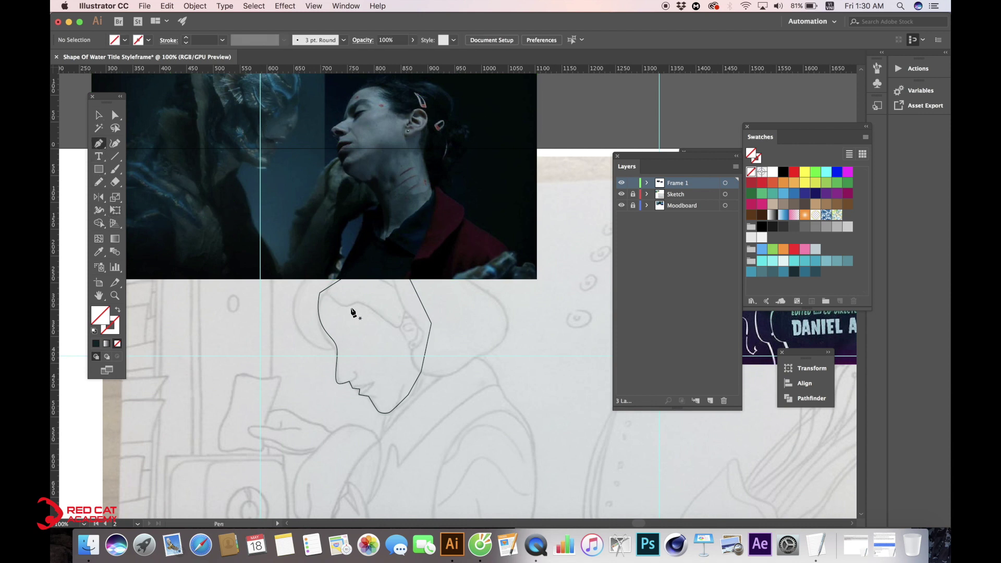
left_click(360, 395)
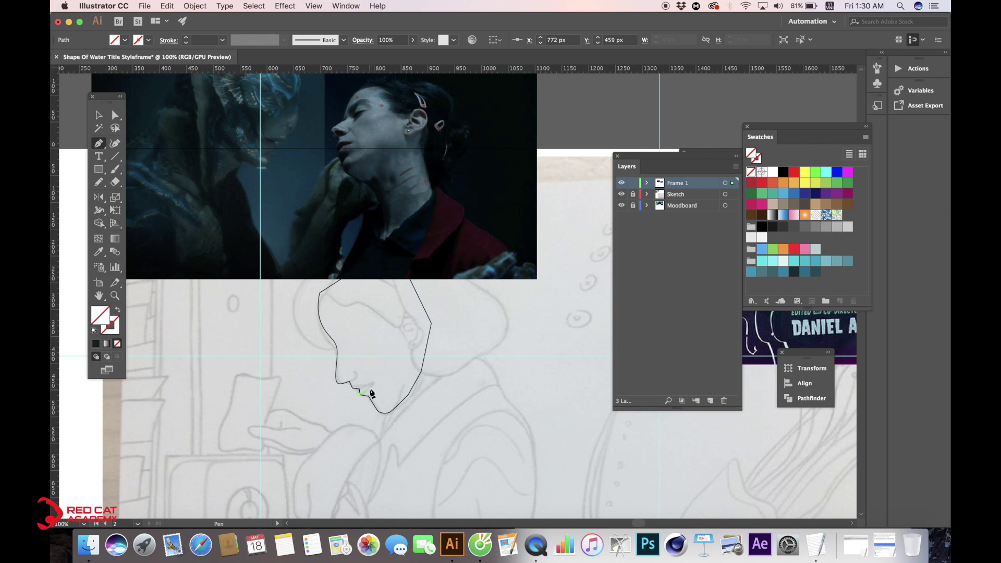
left_click_drag(367, 392, 379, 396)
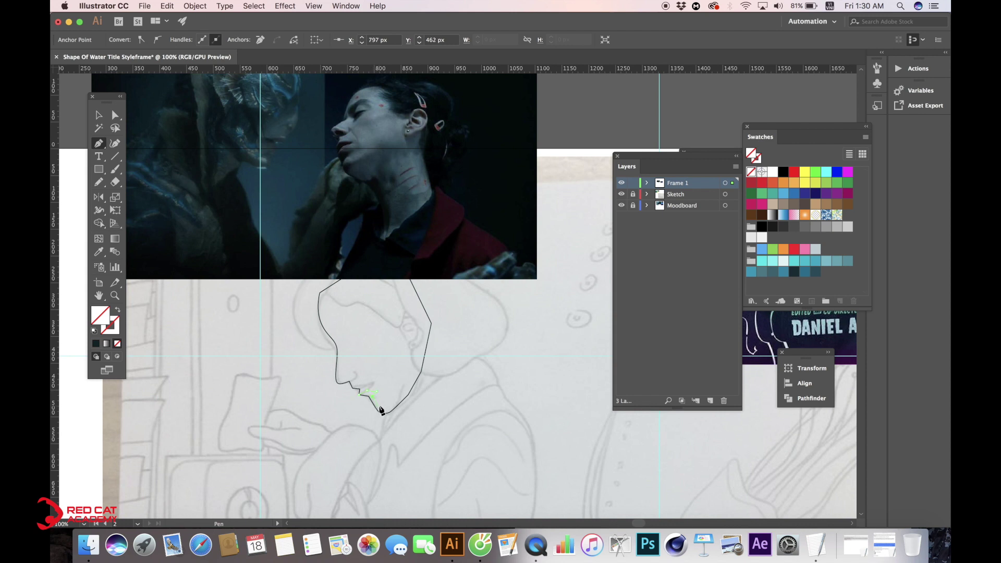
left_click_drag(382, 412, 396, 407)
left_click(368, 418)
key("v")
left_click(96, 344)
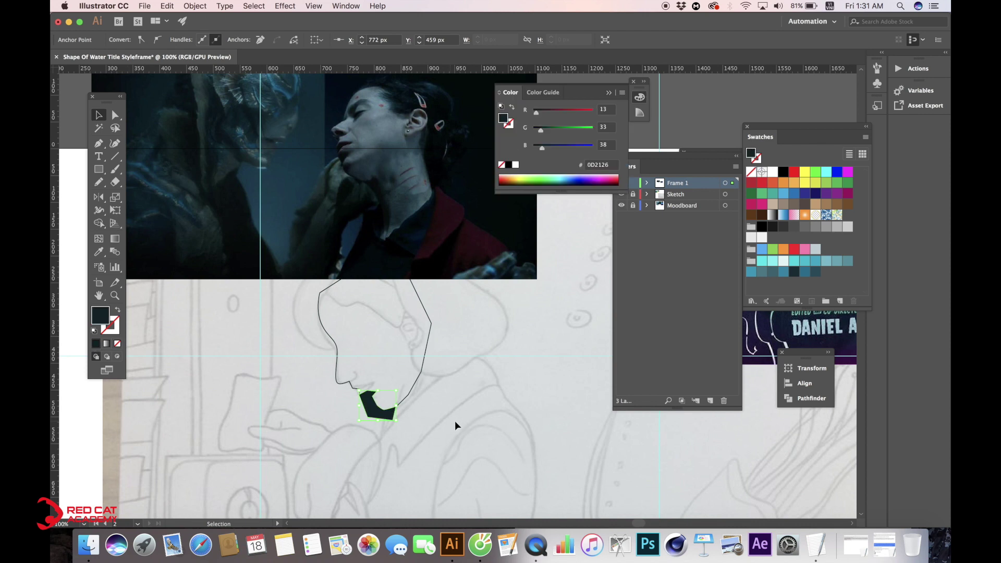
left_click(456, 421)
Intersect the chin shadow with a copy of the face outline and give the result the dark fill without a stroke.
left_click(424, 350)
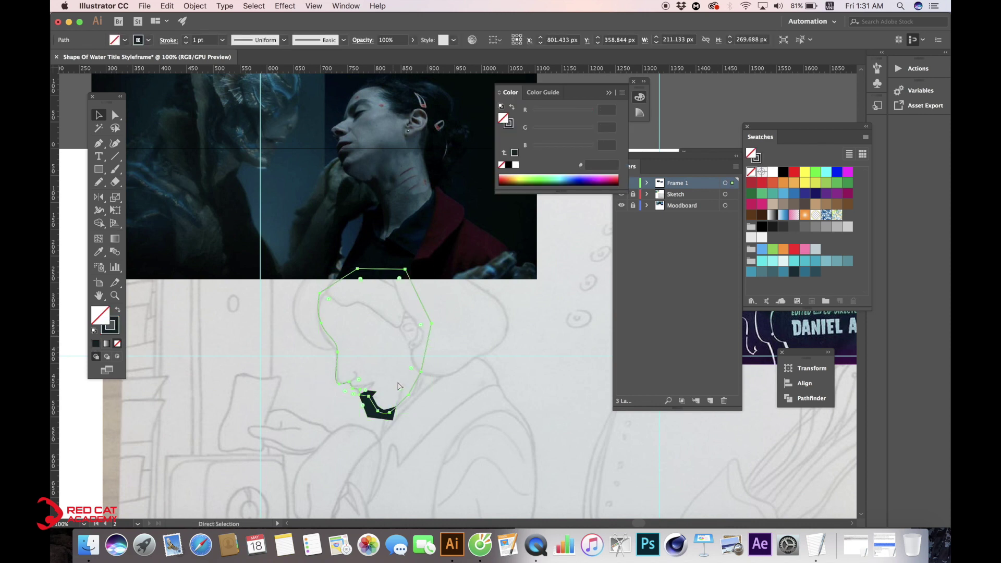
left_click(370, 410)
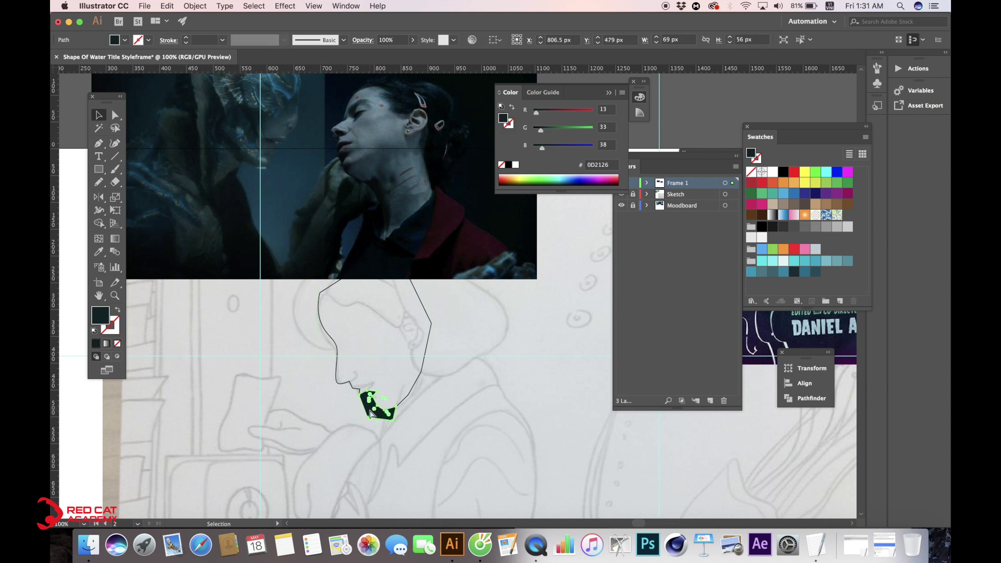
left_click(365, 394)
left_click(396, 409, "shift")
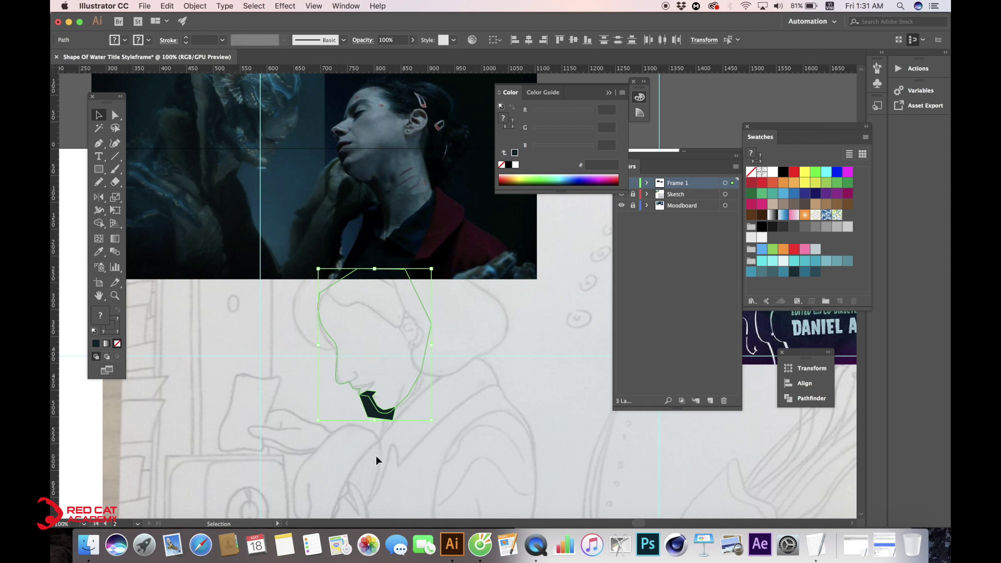
left_click(811, 398)
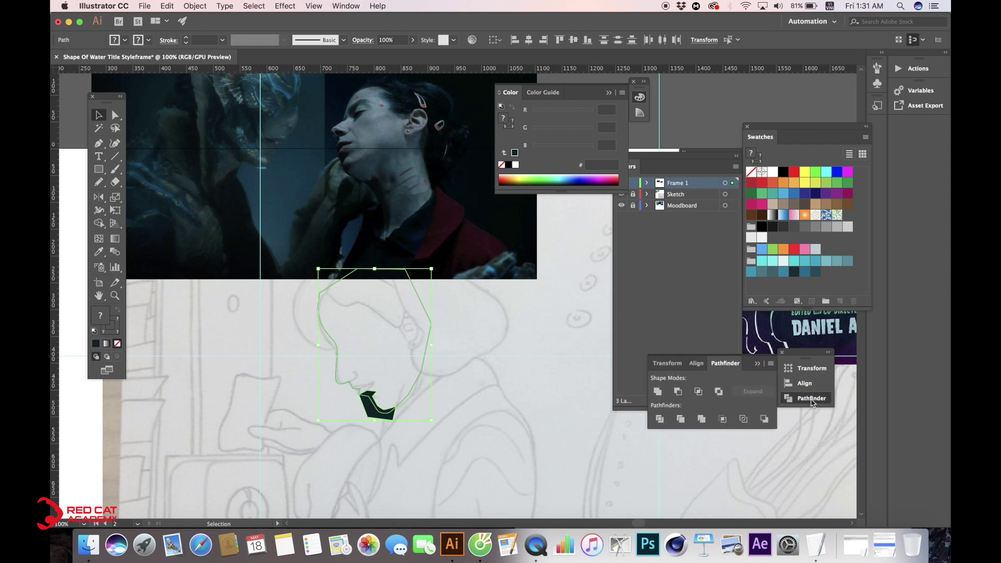
left_click(697, 392)
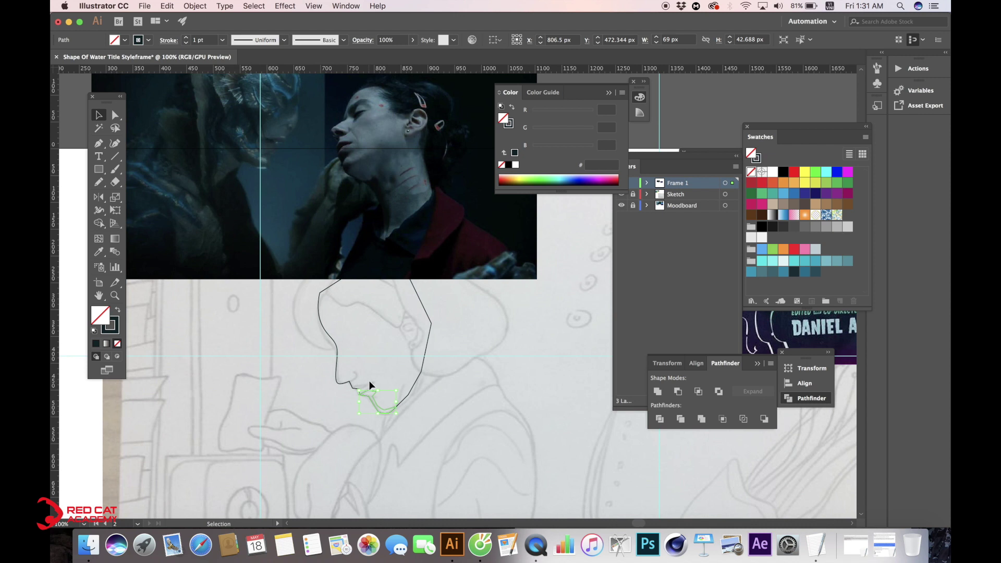
left_click(118, 310)
key("shift+super+a")
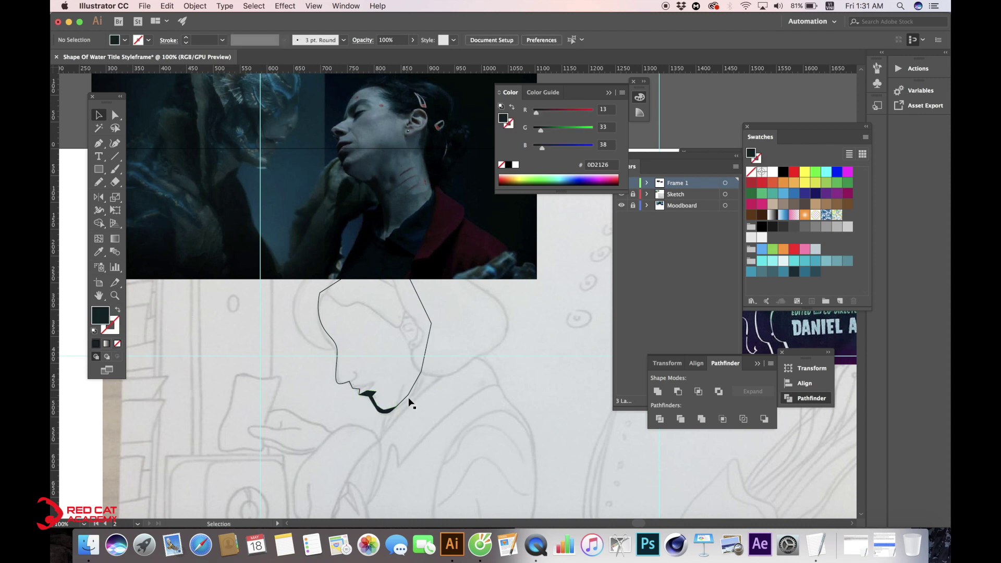
Draw a thin closed dark shape with the Pen tool along the sketched mouth line and deselect it.
key("super+equal")
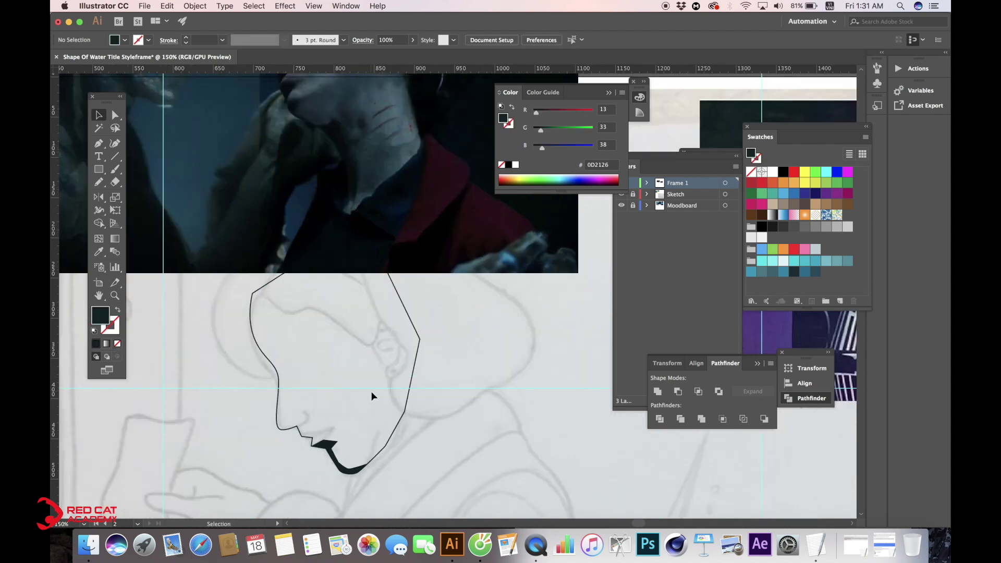
scroll(224, 251, "up", 1)
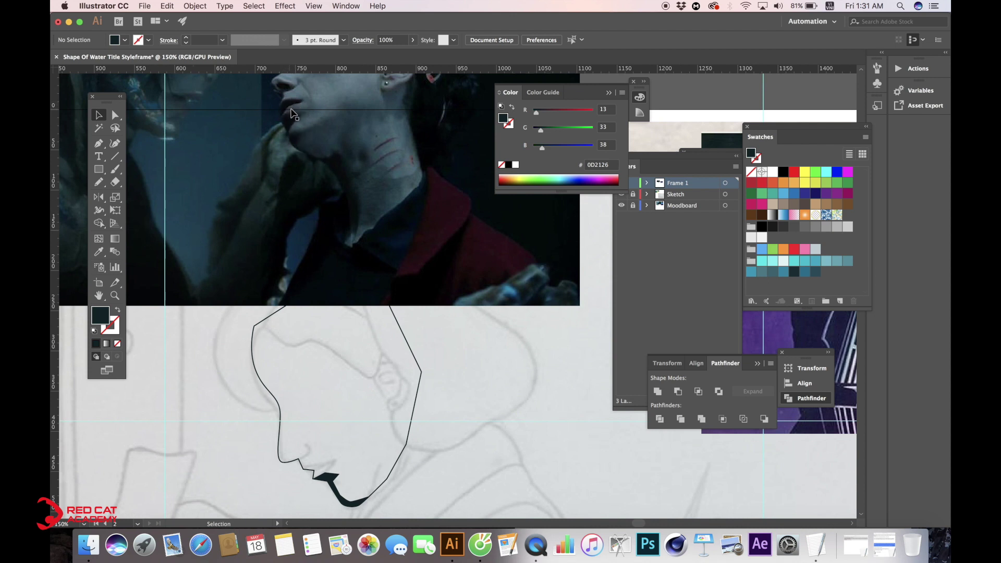
left_click(106, 143)
scroll(326, 459, "down", 2)
scroll(326, 459, "left", 2)
key("super+=")
left_click_drag(382, 384, 455, 228)
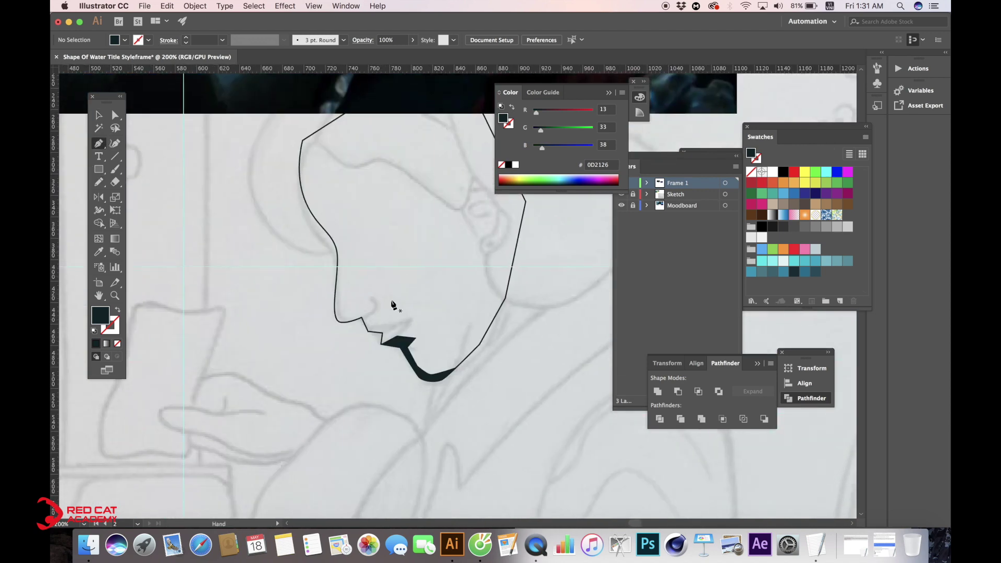
left_click(369, 331)
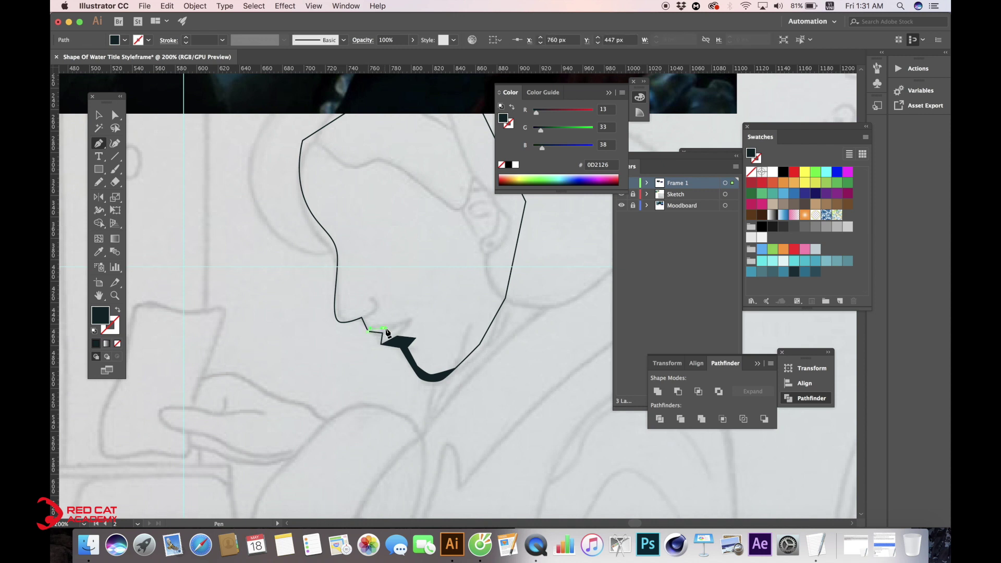
left_click(388, 331)
left_click(409, 321)
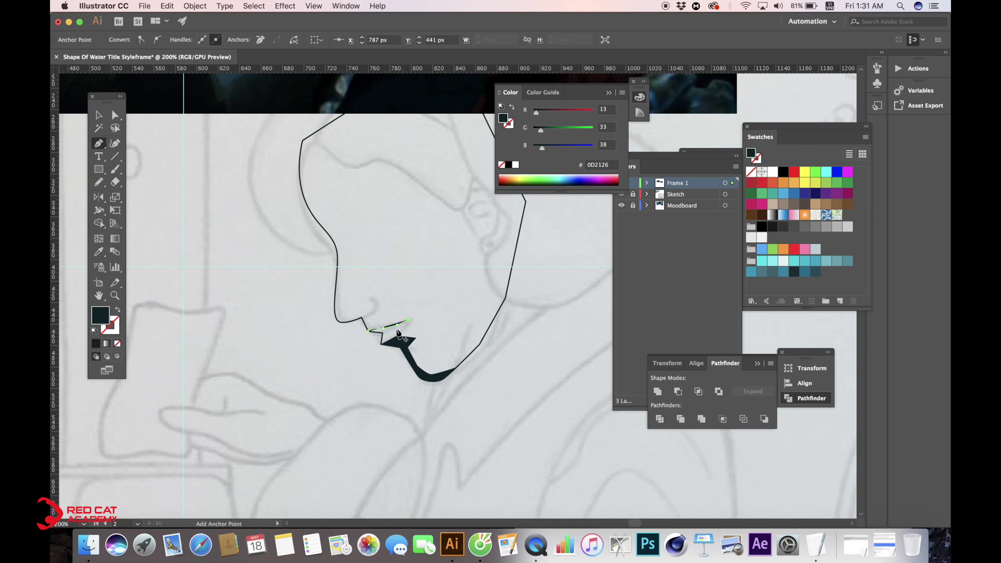
left_click(396, 330)
left_click(368, 331)
key("super+minus")
key("v")
left_click(480, 350)
Reshape the front of the lower-lip shadow by adding an anchor point and pulling its edge up toward the mouth line.
left_click_drag(480, 301, 432, 346)
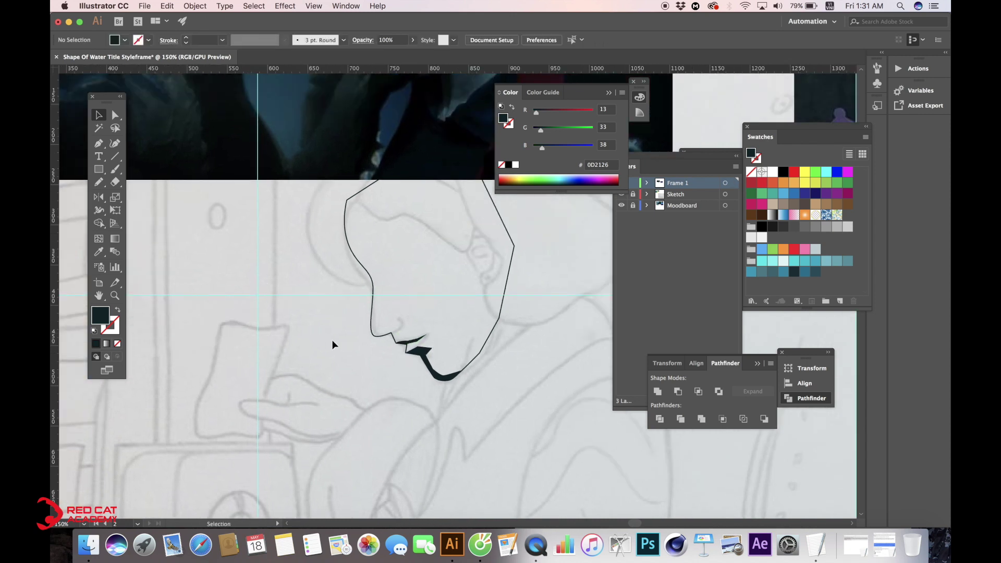
key("ctrl+plus")
key("ctrl+plus")
key("p")
left_click(332, 416, "ctrl")
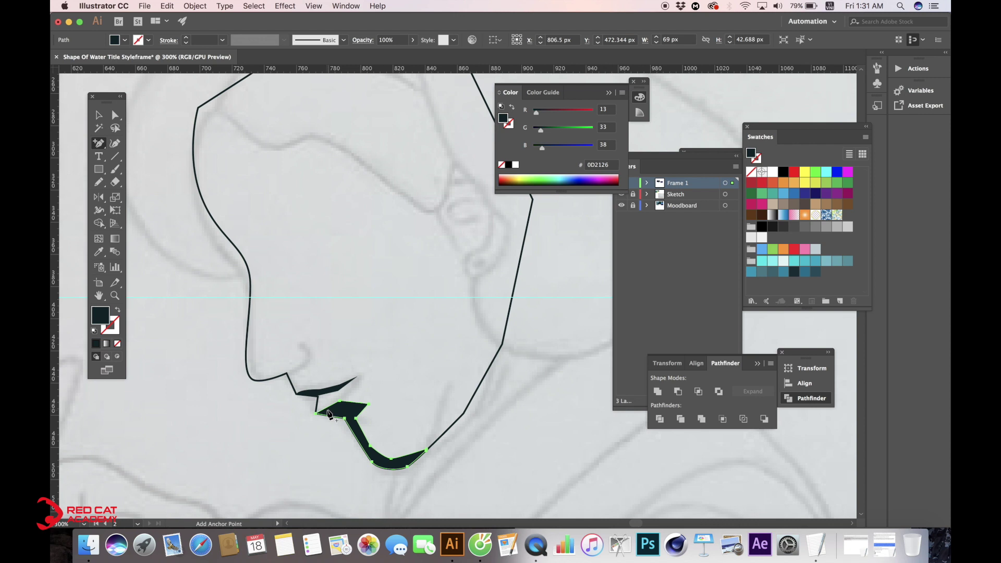
key("a")
left_click(323, 403)
left_click_drag(318, 396, 326, 401)
key("plus")
left_click(328, 400)
key("a")
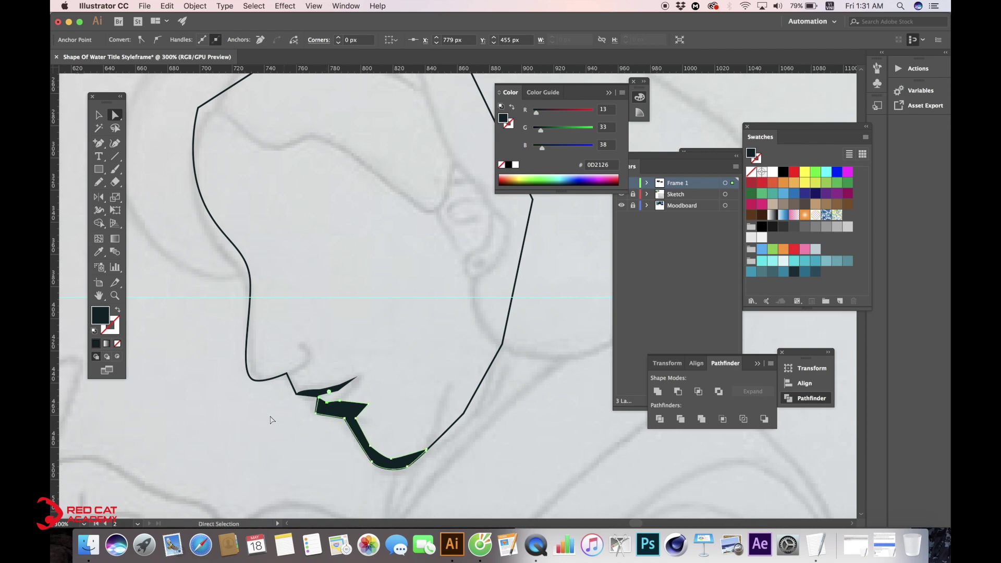
left_click(269, 417)
key("v")
Draw a small closed dark nostril shape with the Pen tool from the base of the nose along the sketched curve.
key("super+minus")
key("super+minus")
left_click_drag(388, 310, 406, 407)
left_click_drag(355, 254, 316, 313)
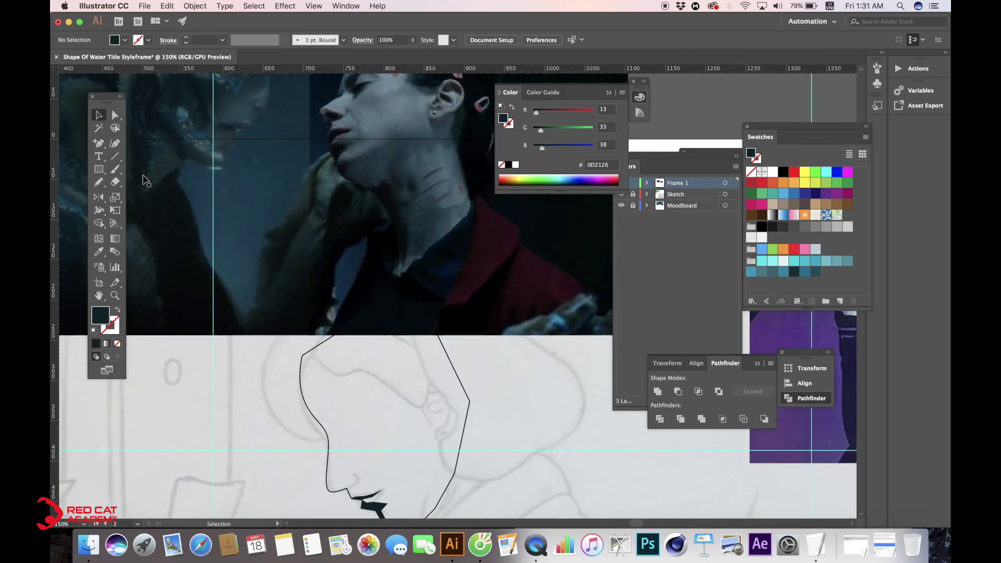
left_click(99, 145)
left_click_drag(101, 150, 139, 144)
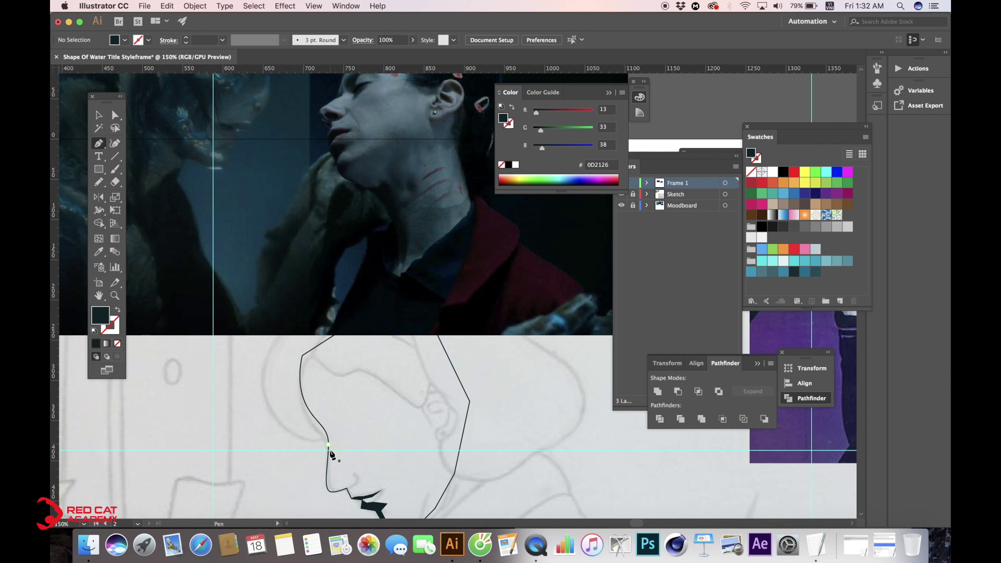
left_click(346, 489)
scroll(353, 477, "down", 5)
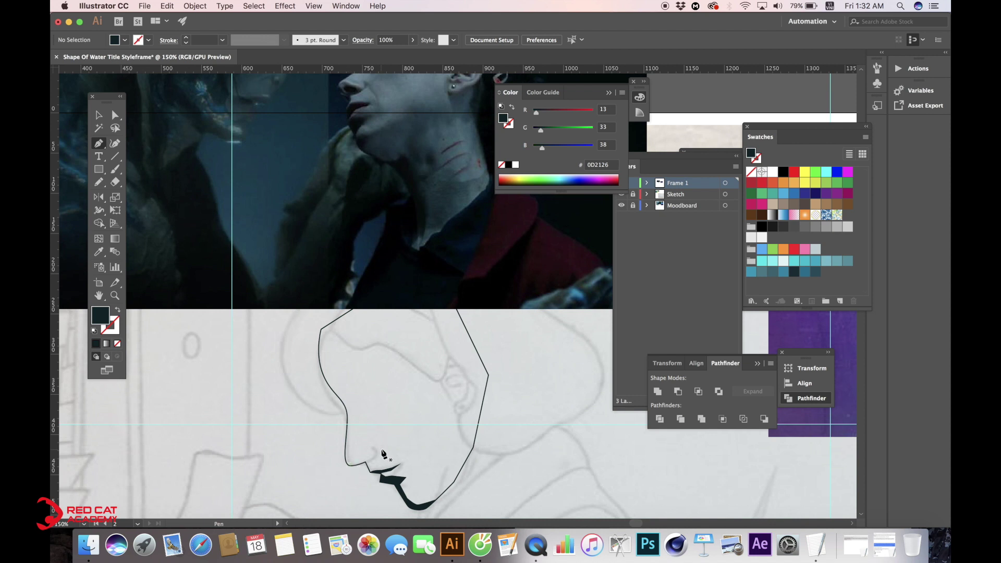
left_click(372, 448)
left_click(367, 463)
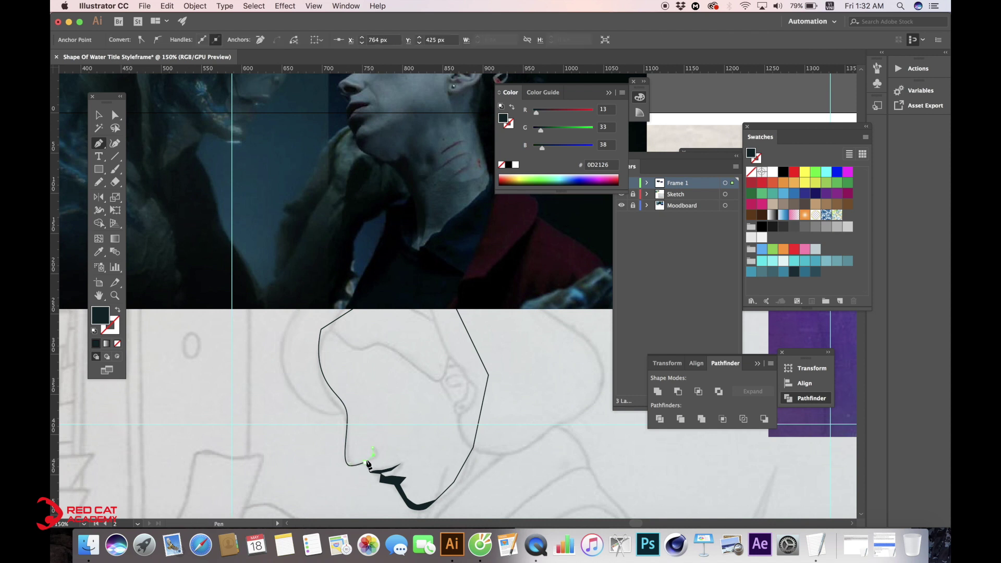
left_click(366, 463)
left_click(370, 468)
left_click(369, 459)
Refine the nostril shape by adjusting its anchor points into a tapered hook, ending with its tip.
key("super+=")
key("super+=")
left_click_drag(487, 303, 442, 292)
left_click(429, 309)
left_click(439, 292)
key("a")
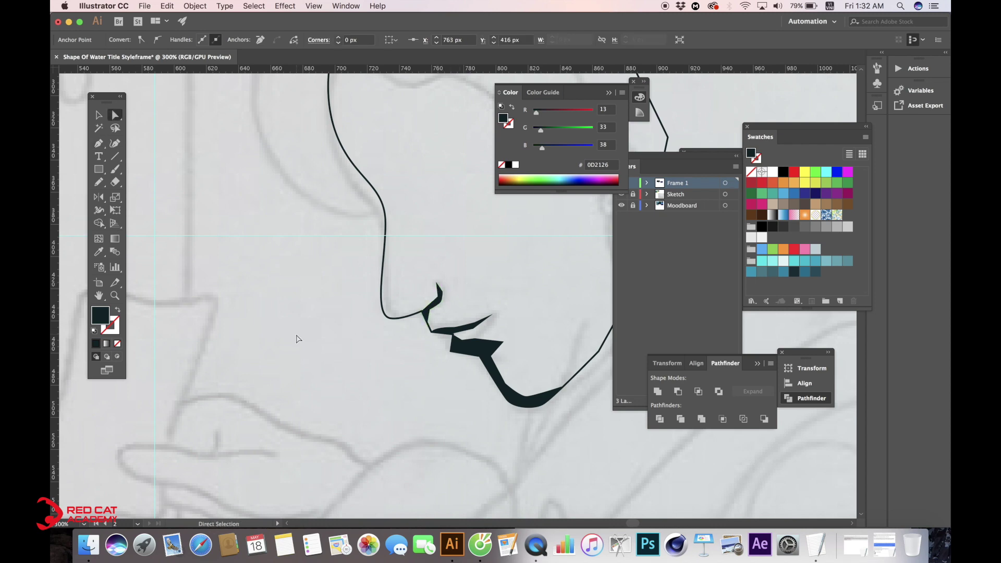
left_click(296, 333)
Round the forehead corner of the face outline into a smooth curve and deselect the path.
key("super+-")
key("super+-")
key("super+-")
key("v")
left_click_drag(380, 324, 314, 351)
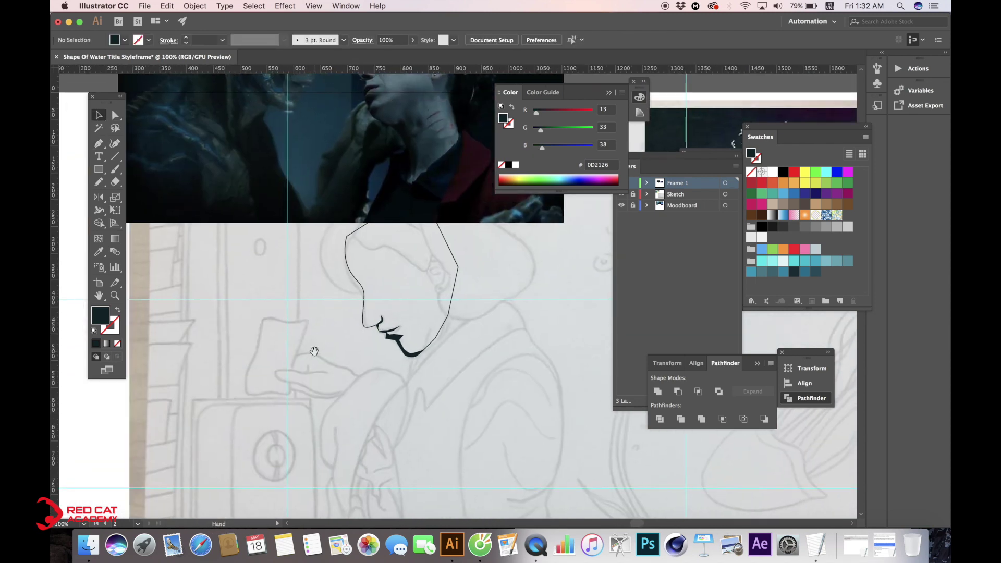
key("a")
key("super+equal")
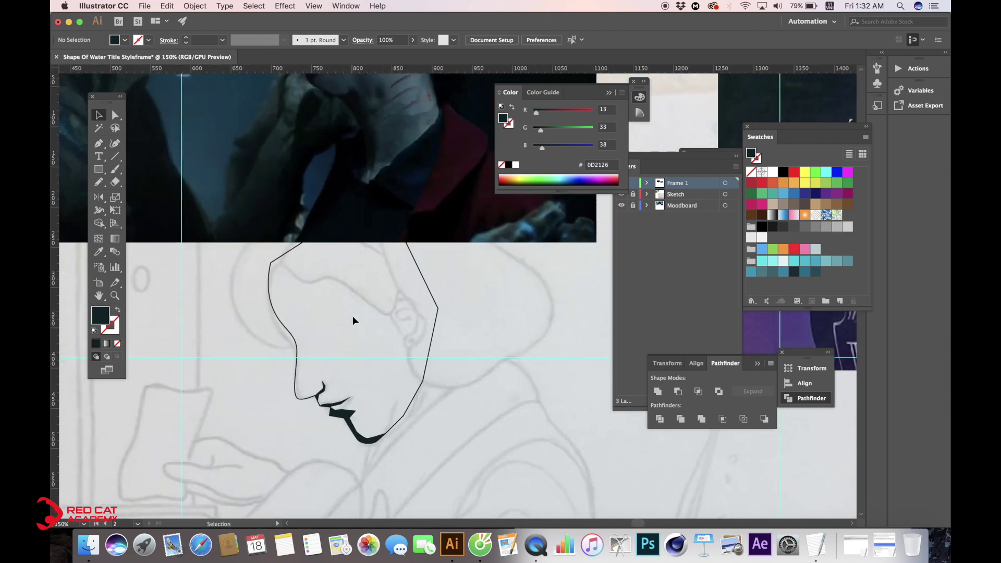
key("super+minus")
left_click(332, 303)
left_click_drag(332, 304, 326, 318)
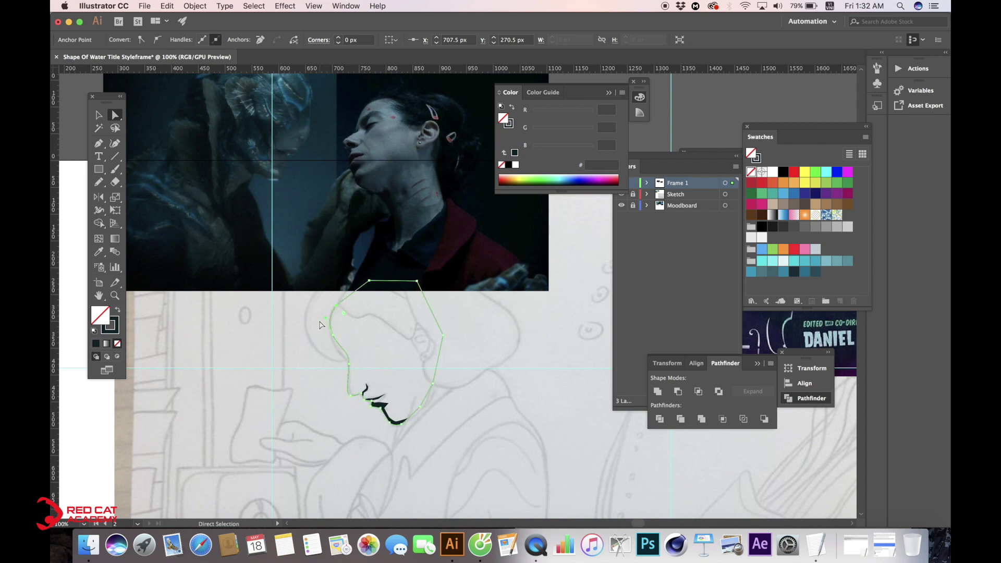
left_click(284, 336)
Examine the double-bass player poster and the woman's face in the film still as references for the facial shading.
key("p")
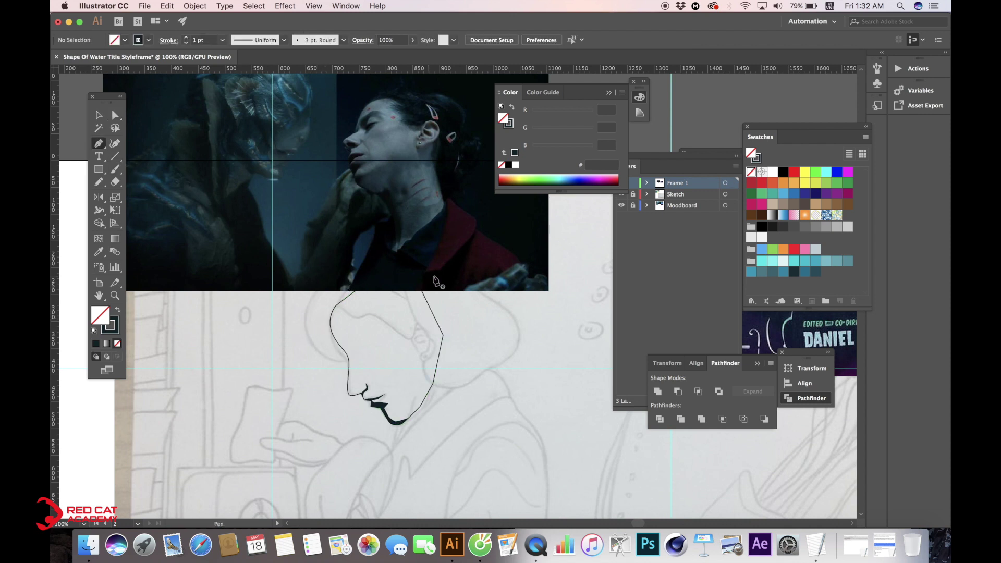
left_click_drag(501, 296, 341, 296)
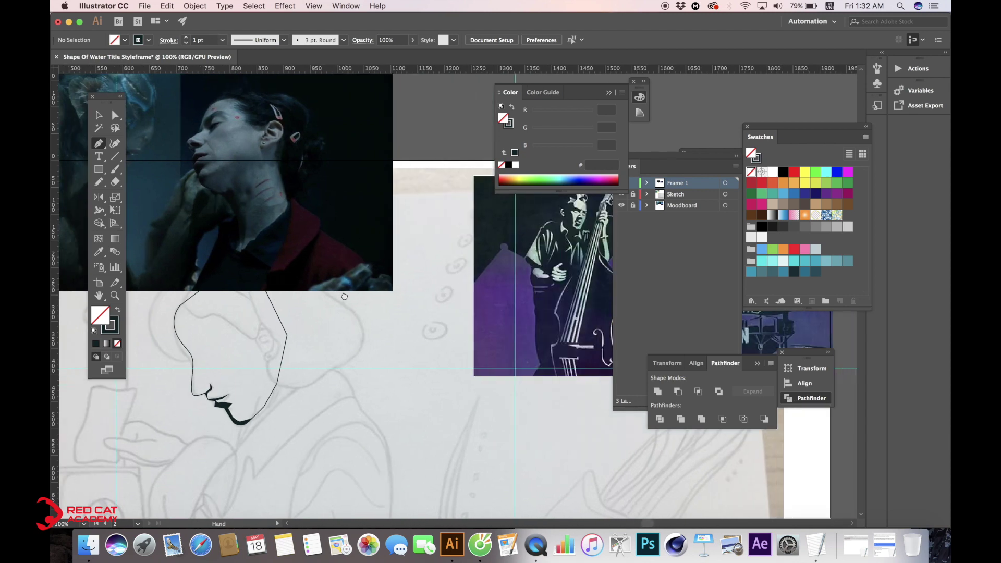
left_click_drag(471, 288, 402, 298)
key("super+plus")
key("super+plus")
left_click_drag(495, 263, 395, 329)
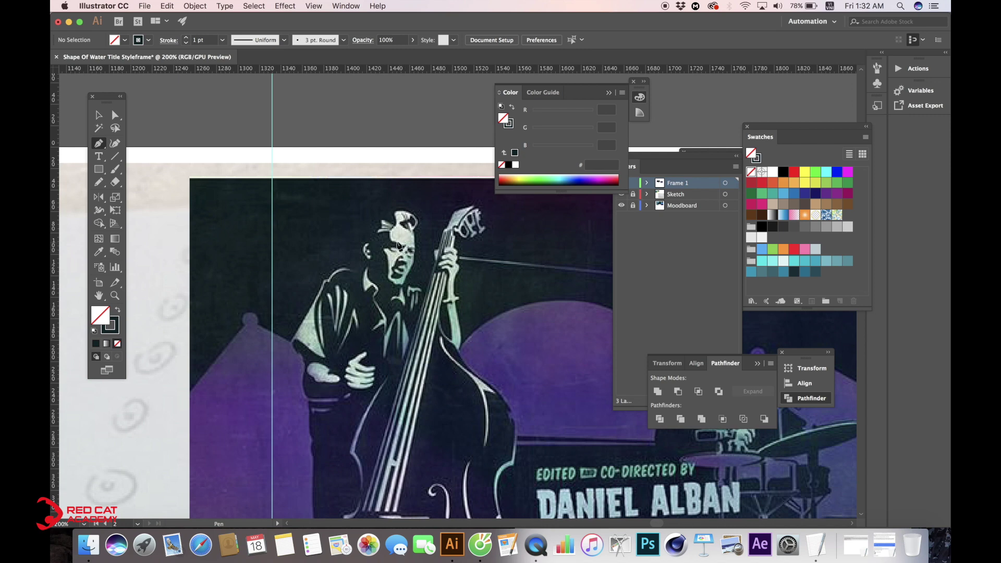
left_click_drag(300, 285, 649, 213)
mouse_move(176, 324)
left_mouse_down()
mouse_move(395, 358)
mouse_move(436, 380)
left_mouse_up()
scroll(318, 289, "up", 3)
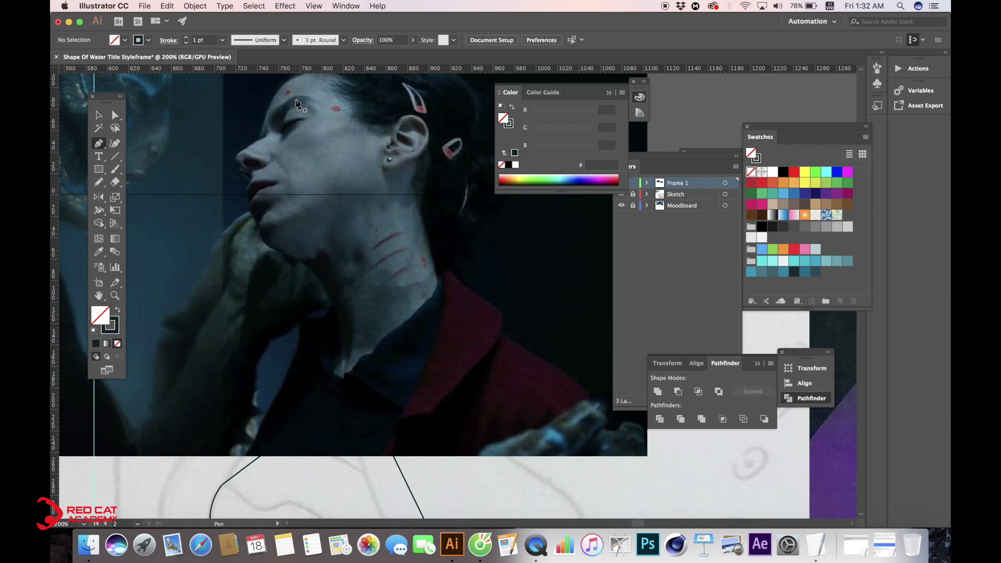
Draw a closed, curved eye shape with the Pen tool on the face, give it the lip and chin shapes' dark fill 0D2126, and deselect.
scroll(328, 343, "down", 10)
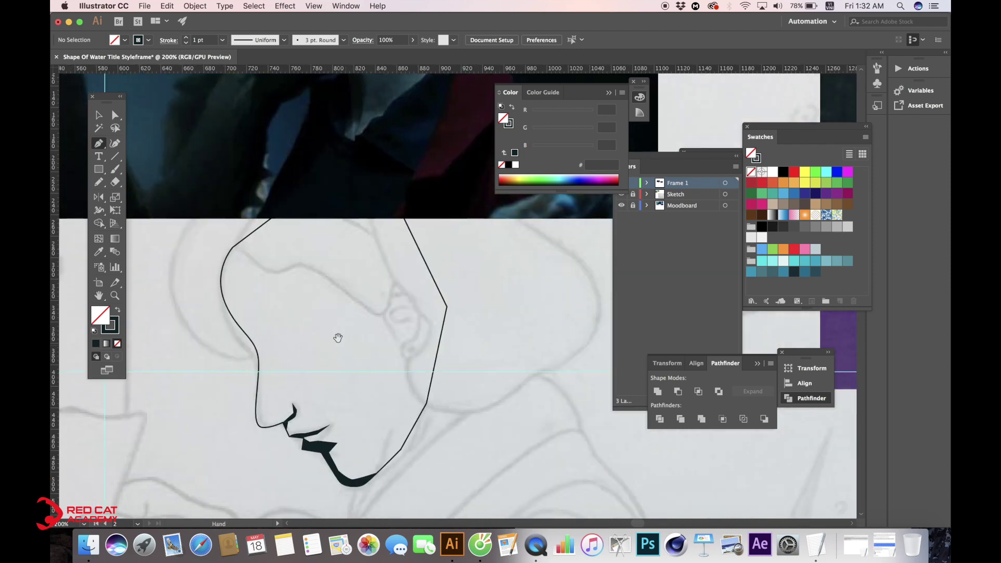
left_click(270, 359)
mouse_move(271, 347)
left_mouse_down()
mouse_move(300, 340)
mouse_move(281, 347)
left_mouse_up()
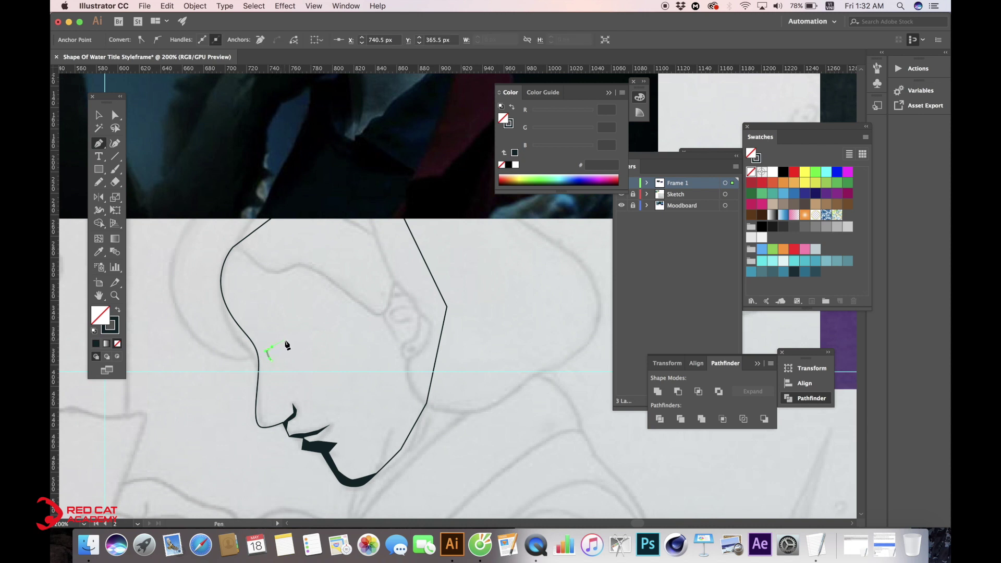
left_click_drag(290, 337, 300, 338)
left_click(271, 359)
key("i")
left_click(318, 444)
key("v")
left_click(243, 440)
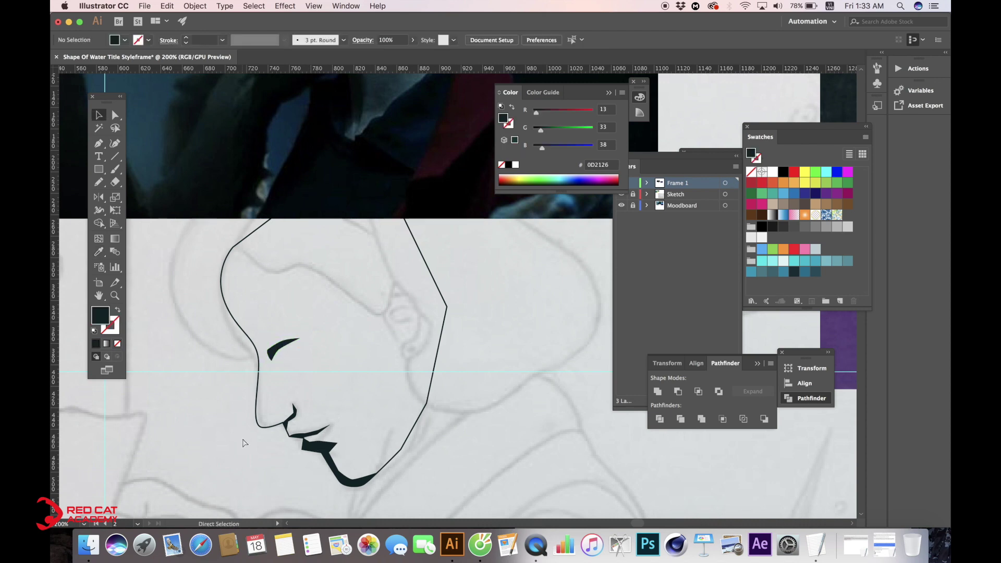
Compare the traced face with the film still and the double-bass player poster.
key("super+1")
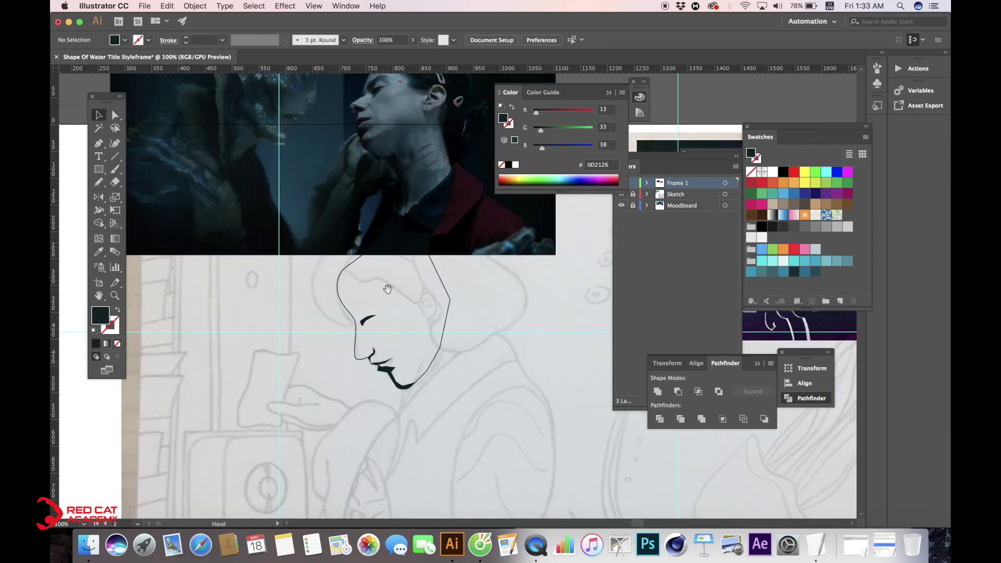
left_click_drag(472, 304, 461, 310)
scroll(448, 318, "right", 6)
scroll(448, 318, "up", 2)
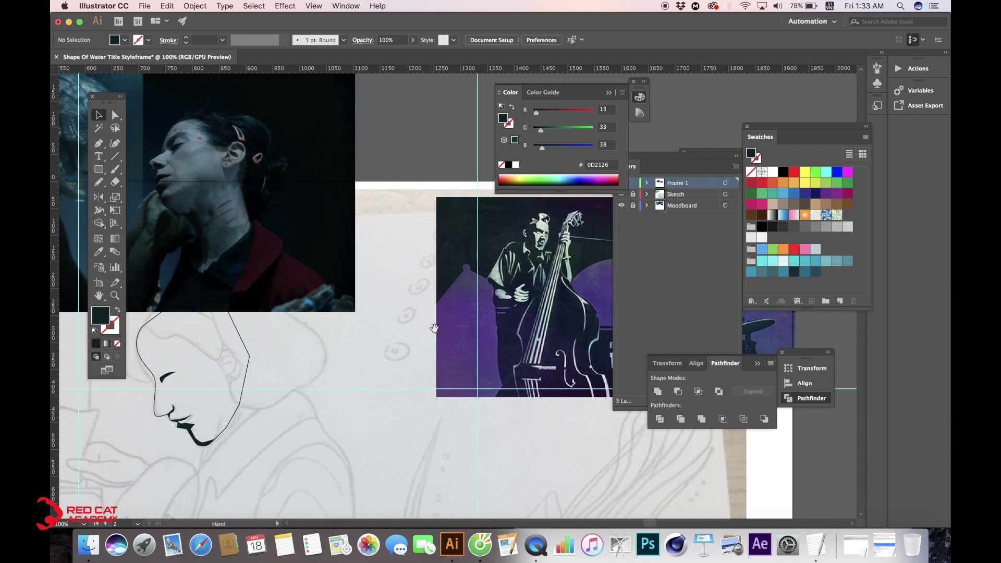
scroll(326, 319, "left", 1)
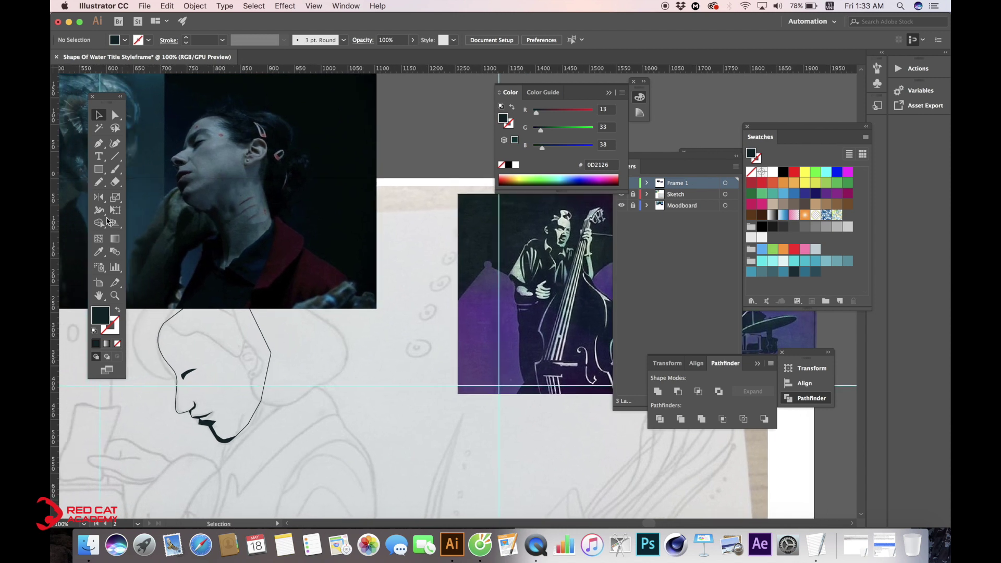
left_click(99, 143)
scroll(228, 346, "left", 2)
scroll(227, 346, "left", 1)
key("v")
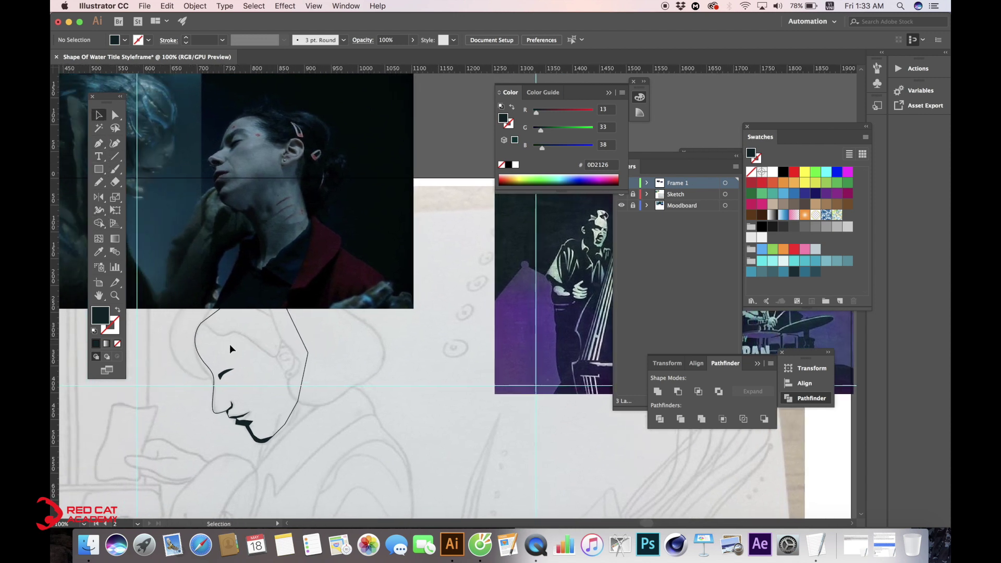
Move the film still up so it clears the traced face outline.
left_click(281, 289)
left_click_drag(280, 248, 280, 248)
scroll(280, 247, "left", 1)
Draw a closed hair shape with the Pen tool along the hairline, around the ear and over the back of the sketched head.
left_click(99, 144)
left_click_drag(251, 180, 254, 222)
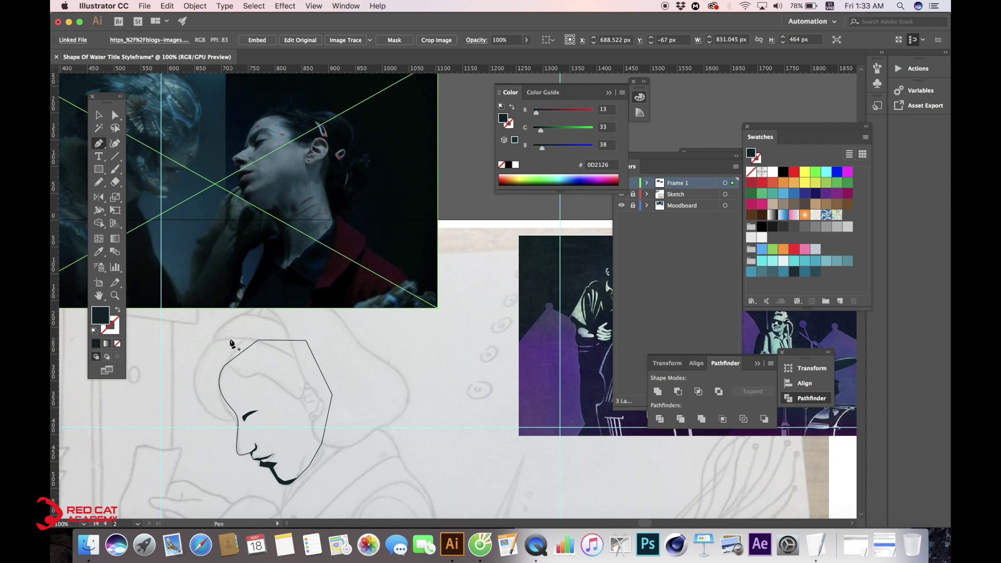
left_click_drag(229, 342, 242, 377)
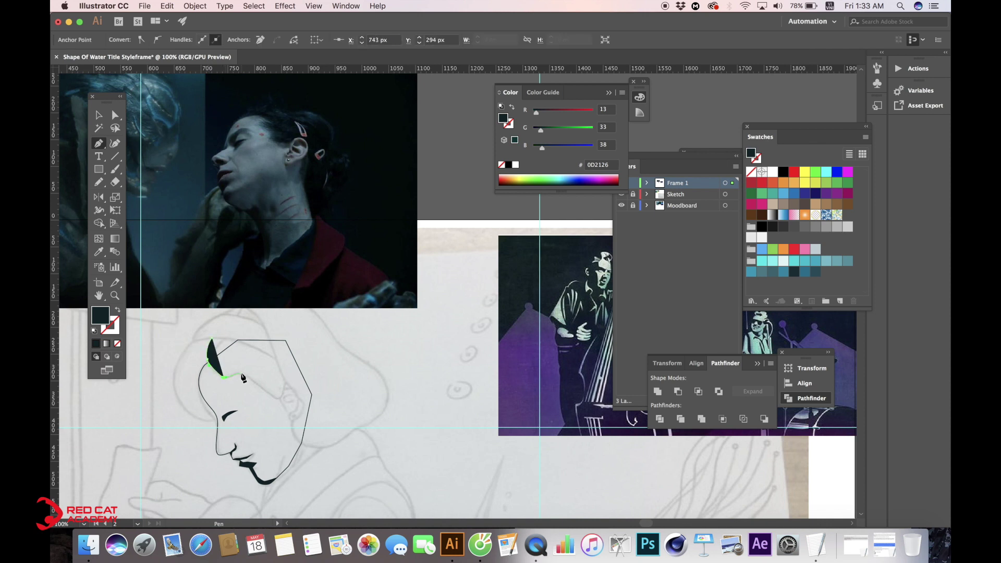
left_click_drag(240, 374, 257, 387)
left_click_drag(266, 397, 385, 408)
left_click(317, 447)
left_click_drag(384, 409, 262, 354)
left_click(286, 340)
left_click(266, 367)
Adjust the hair shape's anchor point beside the ear and swap its fill and stroke to leave only an outline.
key("v")
left_click(444, 357)
left_click_drag(460, 420, 460, 376)
left_click(391, 384)
key("a")
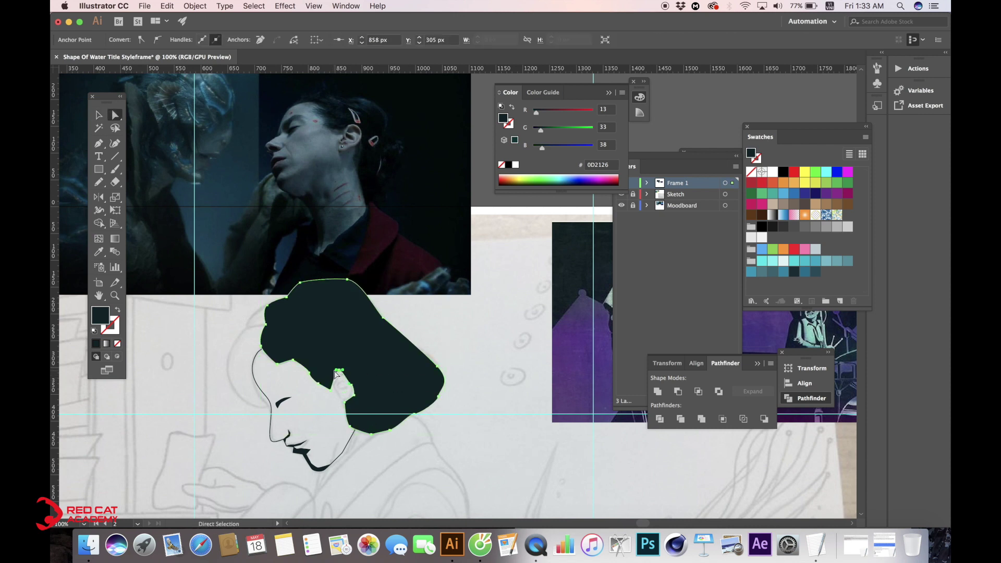
left_click_drag(334, 371, 331, 369)
left_click(118, 311)
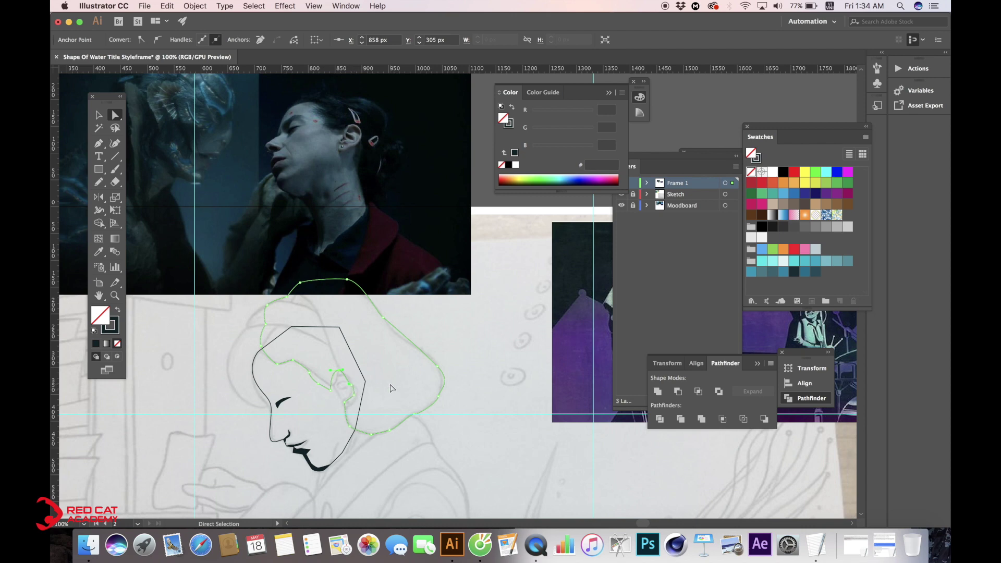
Smooth the hair outline around the back of the ear into a curve following the sketch.
key("super+equal")
left_click_drag(421, 381, 264, 434)
mouse_move(309, 363)
left_mouse_down()
mouse_move(310, 354)
mouse_move(323, 374)
left_mouse_up()
left_click(301, 391)
key("shift+c")
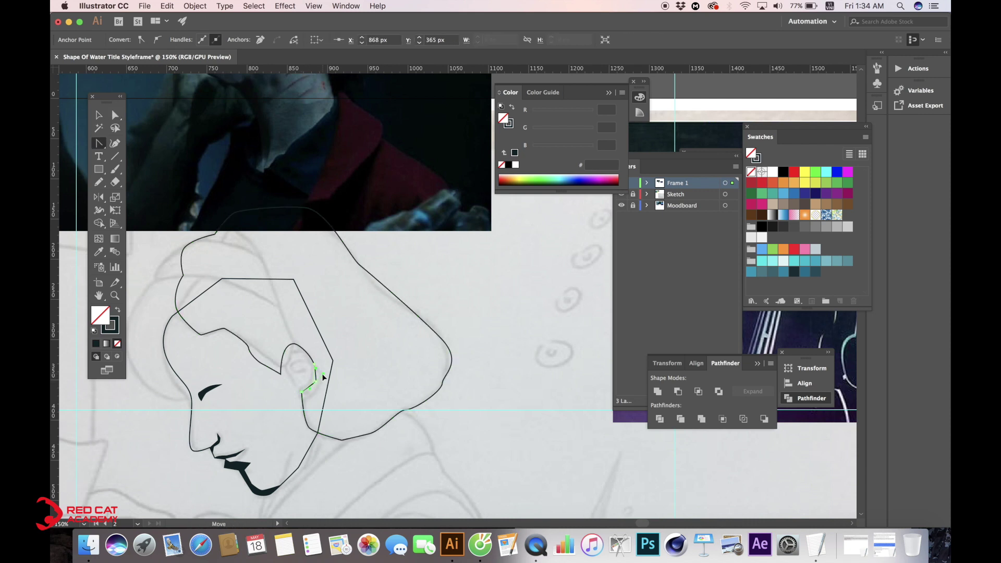
key("a")
left_click(316, 387)
left_click_drag(313, 385, 313, 387)
left_click(407, 353)
Refine the curve of the hairline between the forehead and the ear, and deselect the path.
left_click_drag(250, 339, 302, 366)
left_click(301, 374)
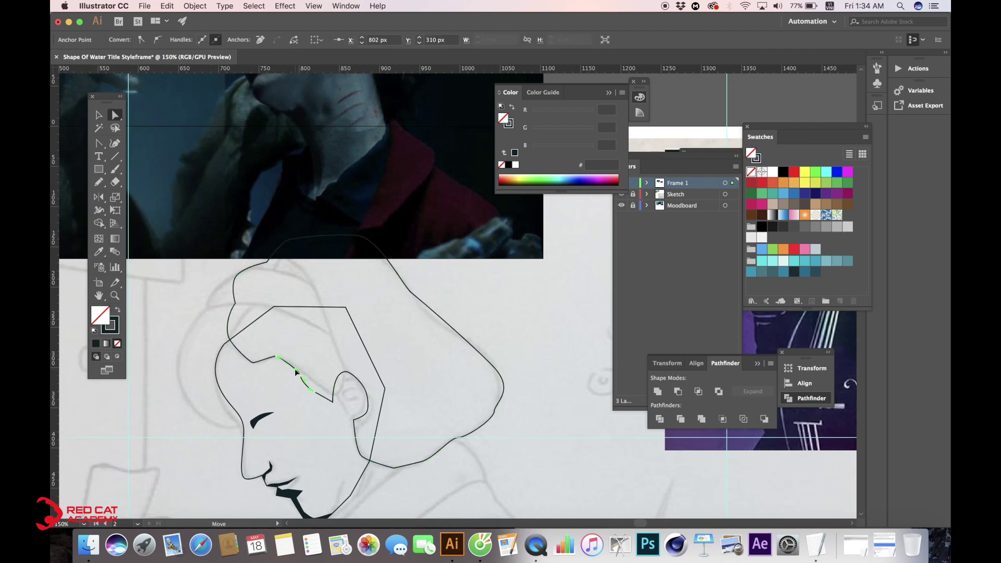
left_click(463, 327)
key("super+minus")
key("v")
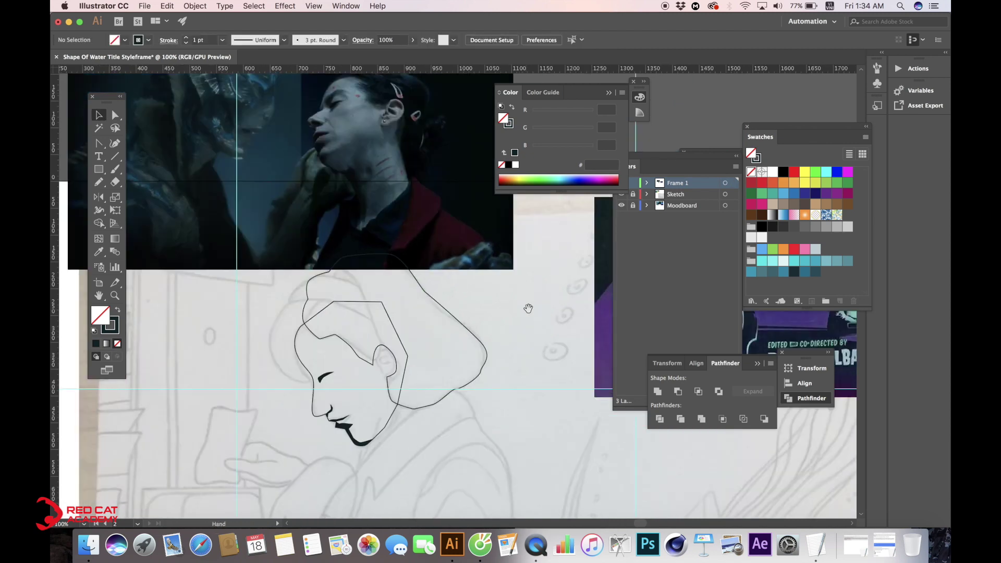
Draw a narrow closed hair-strand wedge with the Pen tool, extending from the temple hairline into the hair.
scroll(527, 308, "right", 5)
left_click(98, 143)
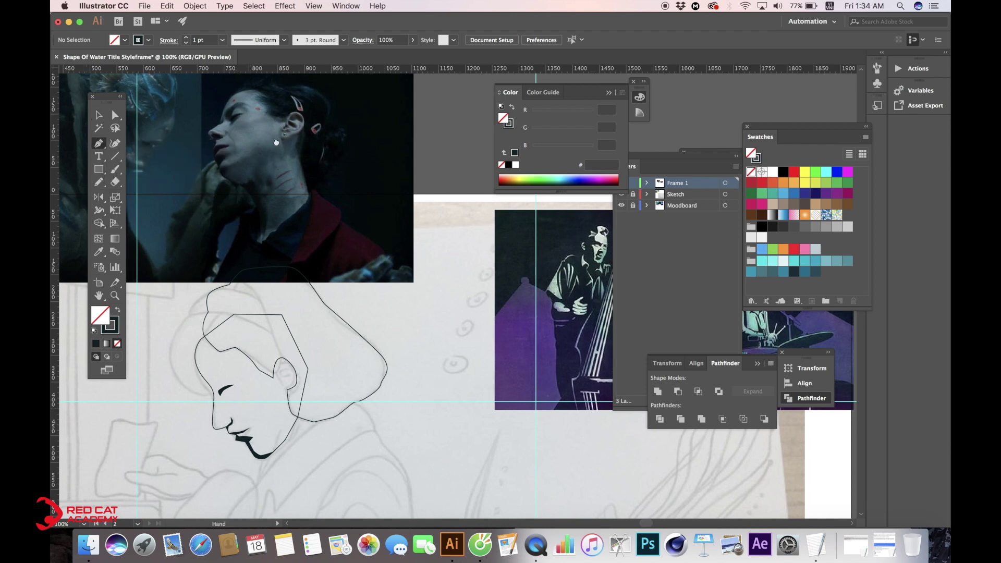
key("super+equal")
key("super+equal")
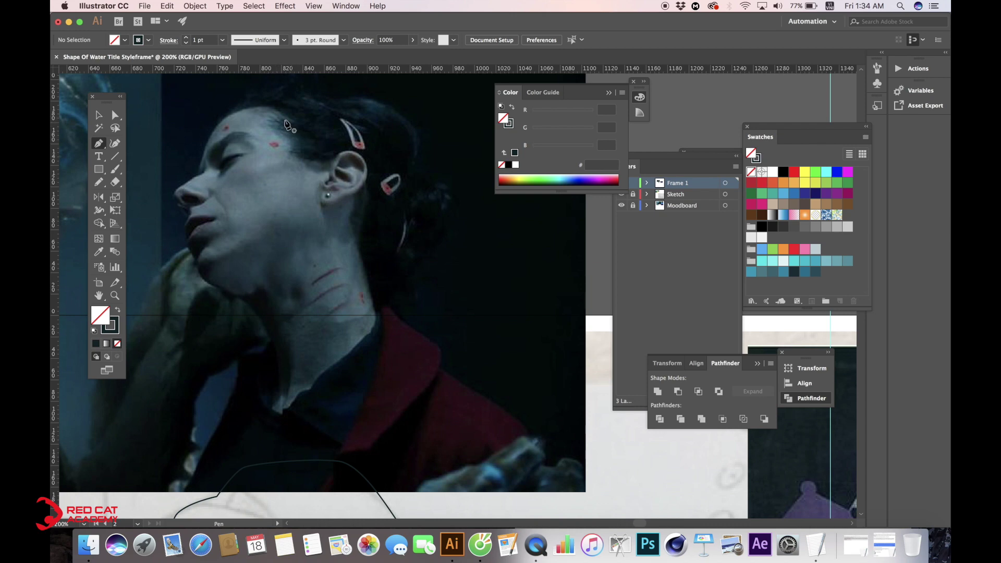
key("super+minus")
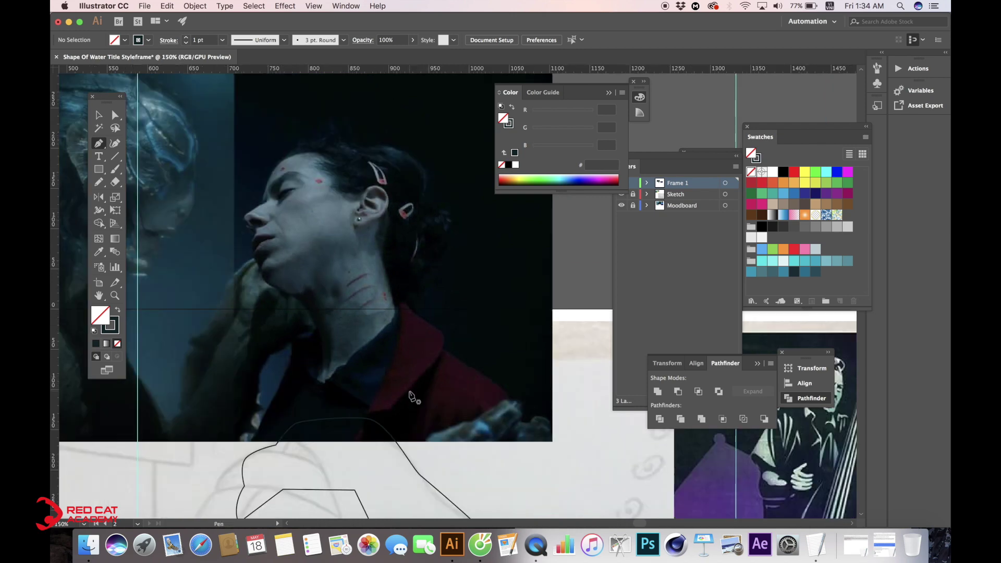
left_click_drag(490, 443, 400, 367)
scroll(309, 360, "down", 5)
left_click(303, 366)
left_click(337, 345)
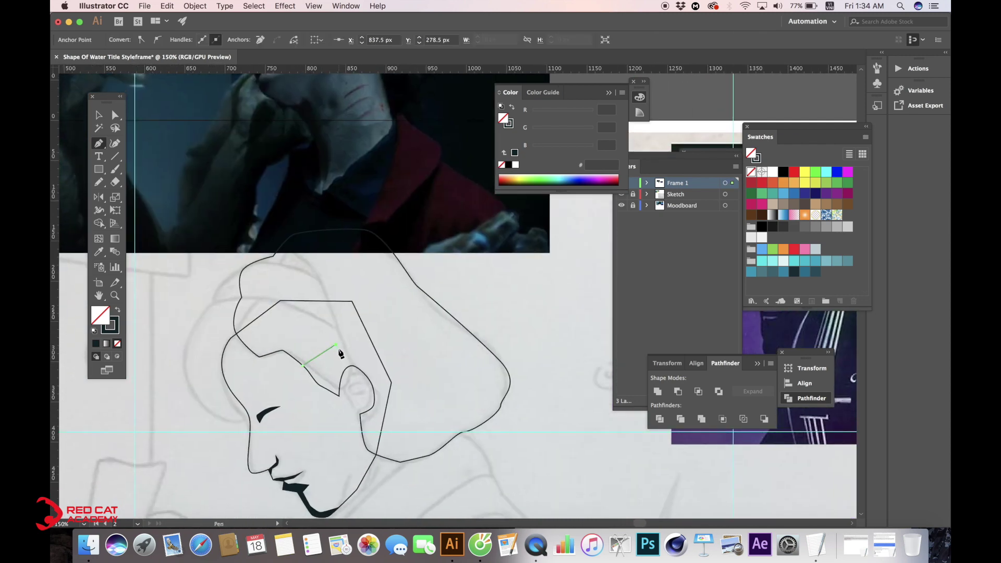
left_click(303, 365)
Add a second narrow strand wedge just below the first, fanning out from nearly the same hairline point.
left_click_drag(458, 357, 241, 357)
left_click_drag(454, 313, 351, 344)
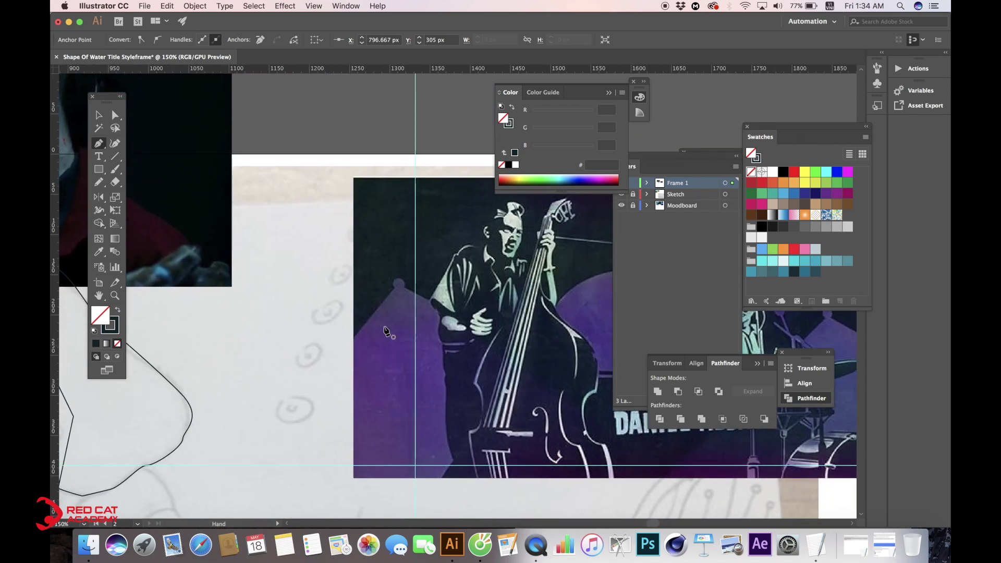
scroll(351, 344, "left", 8)
scroll(350, 344, "down", 2)
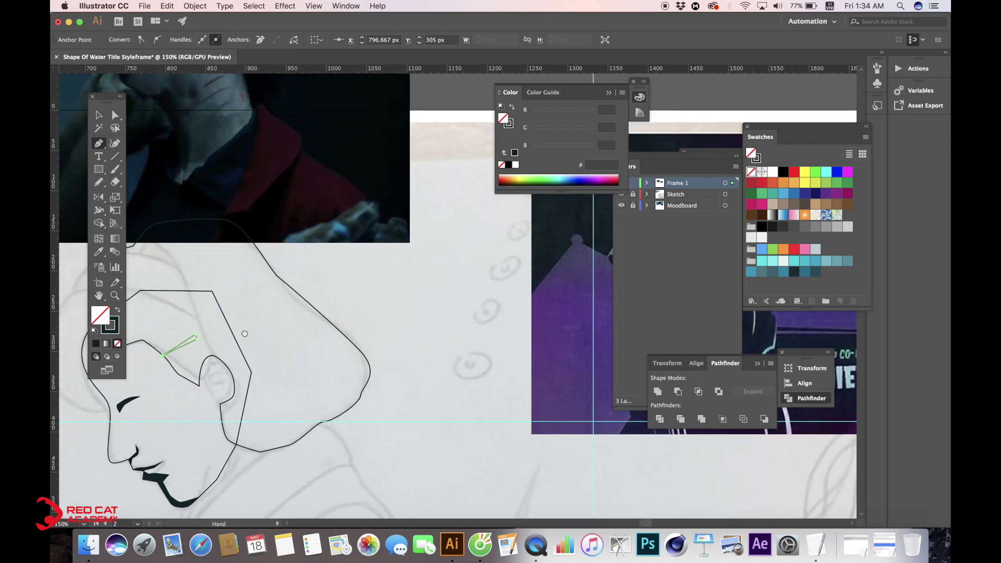
scroll(244, 331, "left", 10)
scroll(244, 331, "down", 1)
left_click(309, 346)
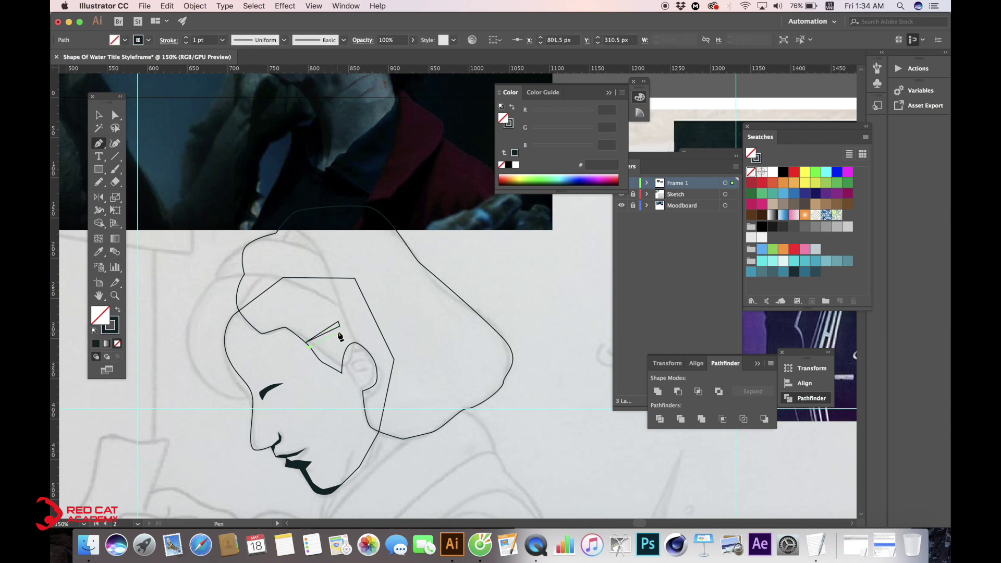
left_click(343, 331)
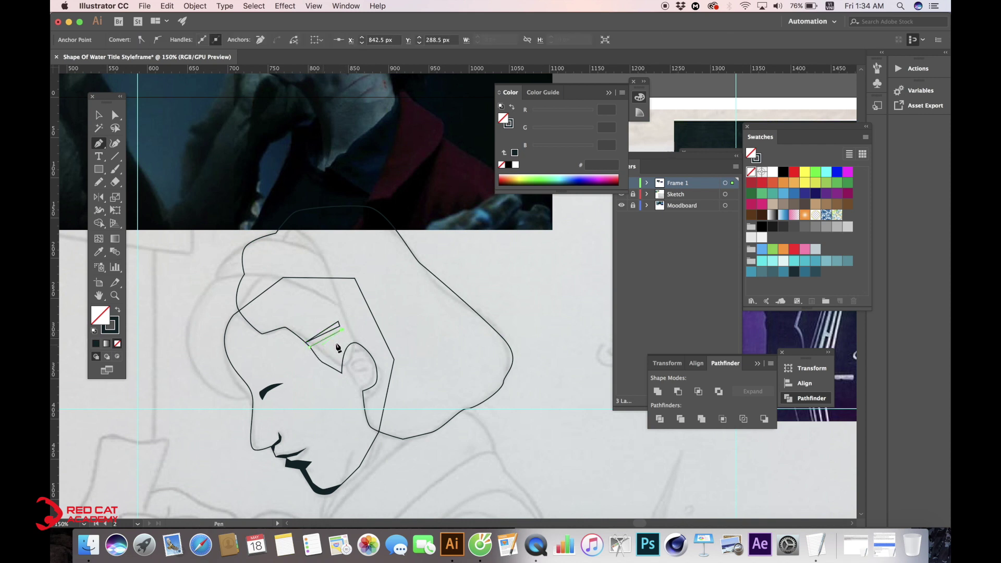
left_click_drag(332, 299, 337, 322)
Add a third, steeper strand wedge above the other two and deselect it.
left_click(306, 359)
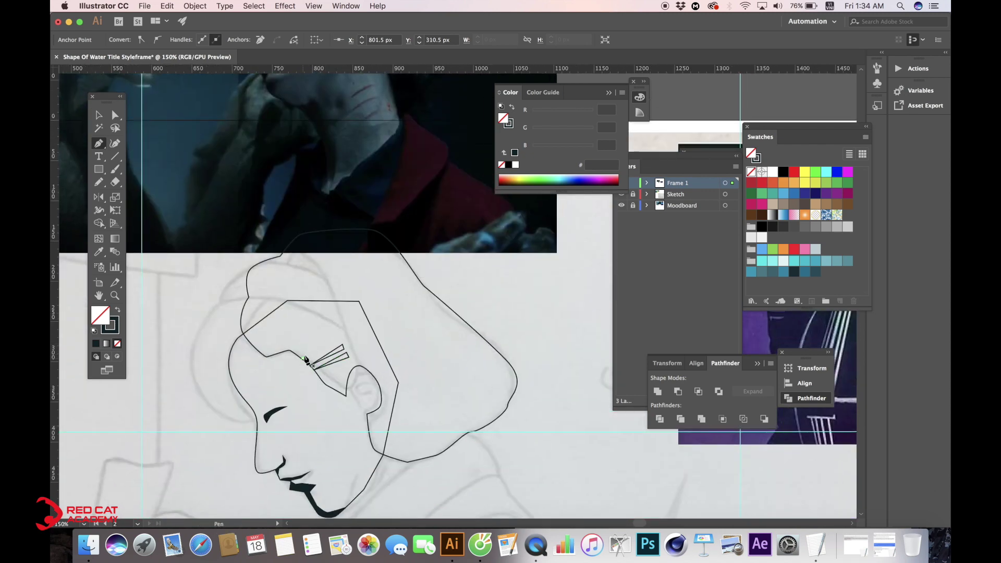
left_click(329, 335)
left_click(303, 358)
key("v")
left_click(518, 318)
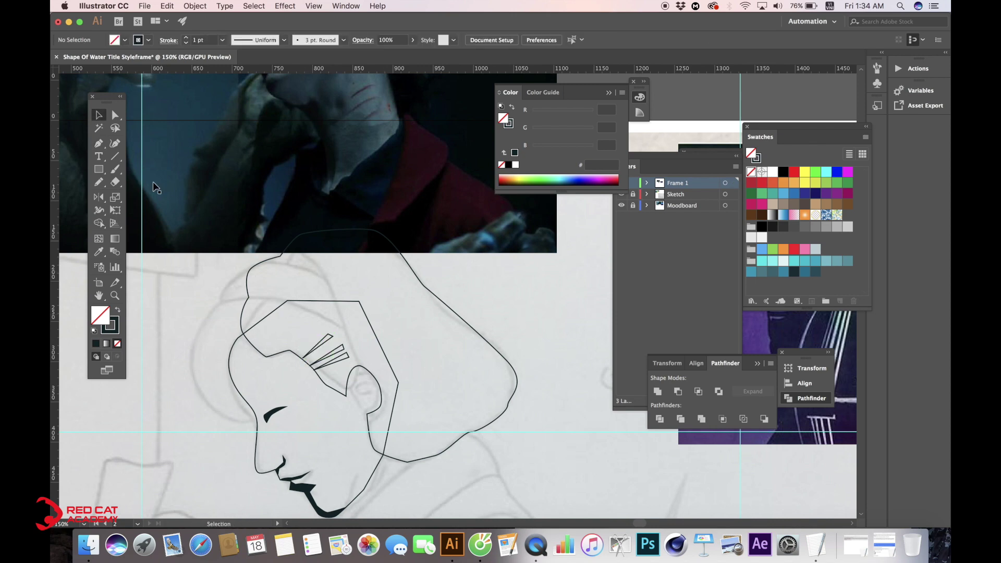
Trace a closed outline around the woman's ear in the film still with the Pen tool.
left_click(99, 143)
left_click_drag(465, 340, 268, 344)
left_click_drag(419, 345, 334, 341)
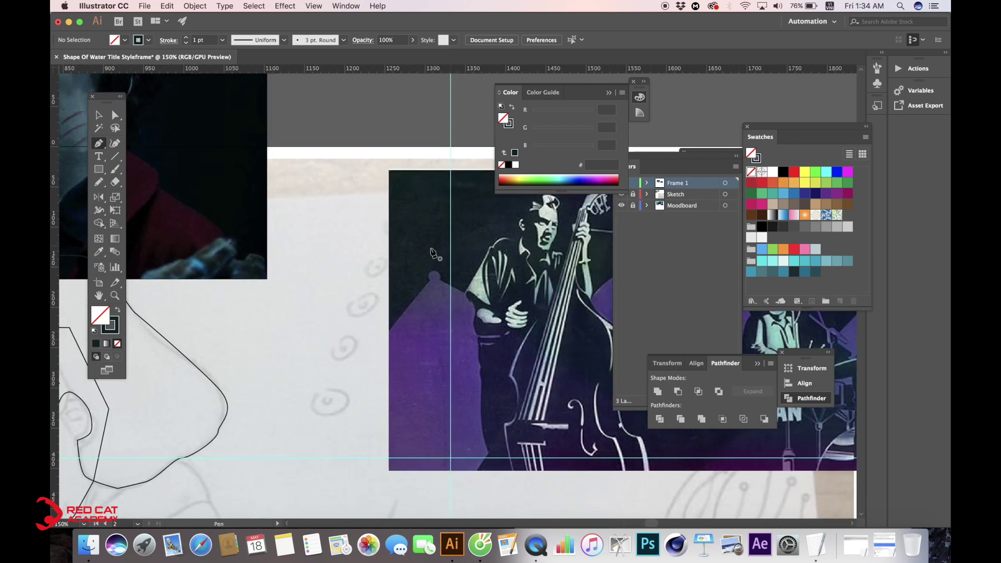
scroll(477, 300, "left", 5)
scroll(523, 347, "up", 2)
scroll(337, 226, "up", 2)
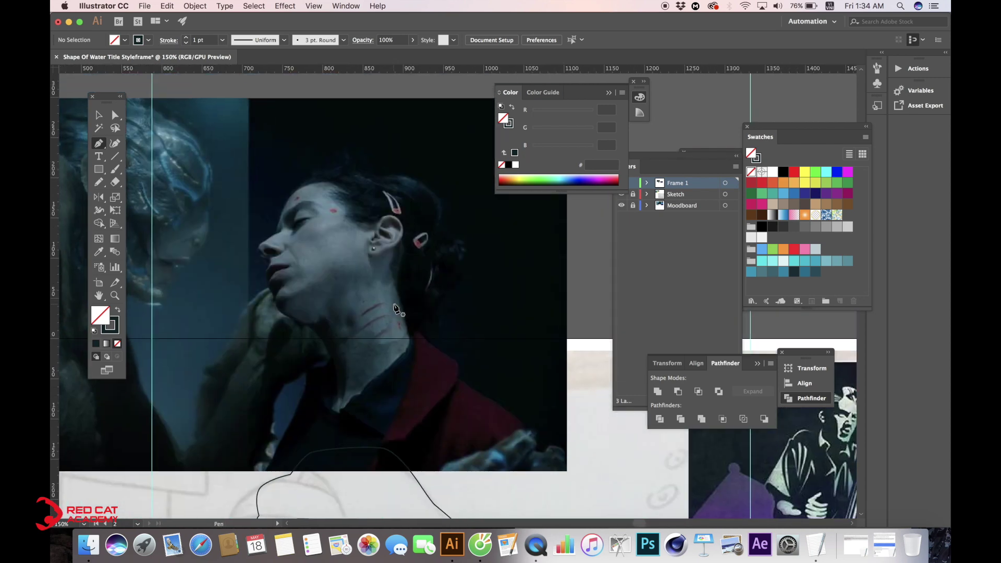
left_click(348, 199)
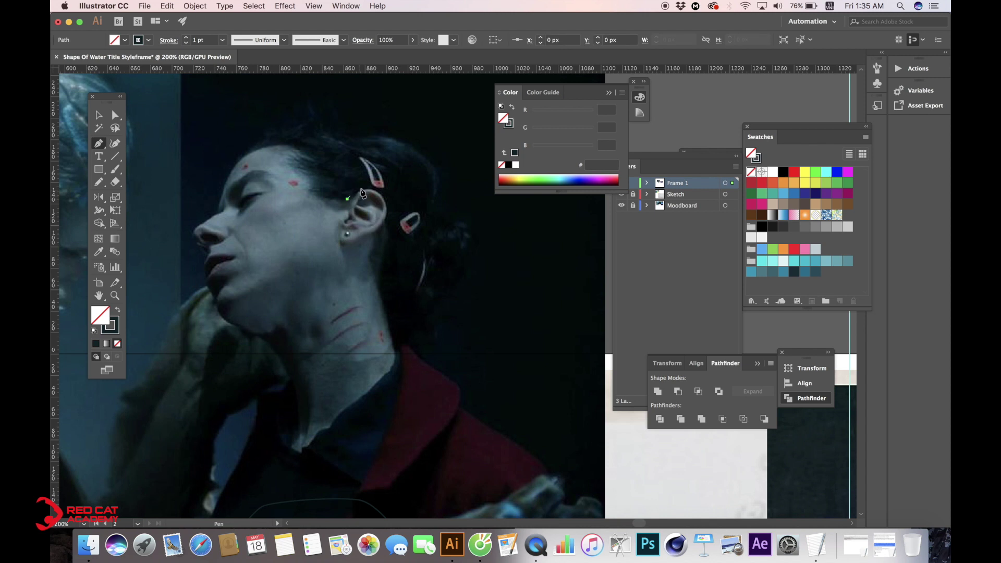
mouse_move(365, 189)
left_mouse_down()
mouse_move(386, 218)
mouse_move(381, 233)
mouse_move(346, 245)
left_mouse_up()
left_click(340, 240)
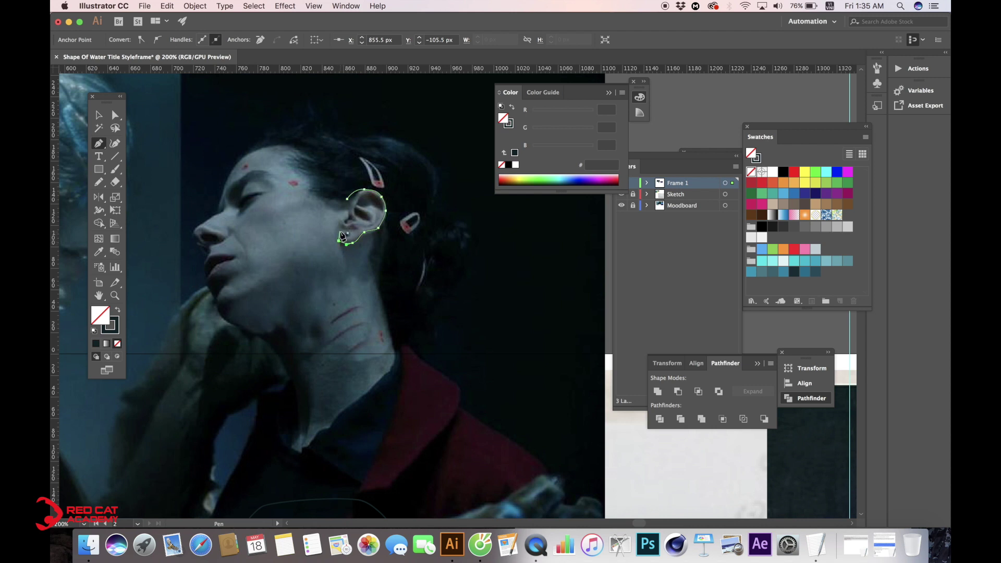
left_click_drag(339, 230, 350, 214)
left_click(347, 199)
Draw a small closed shape over the shadowed hollow inside the ear in the film still.
key("super+minus")
left_click_drag(505, 300, 378, 196)
key("v")
scroll(379, 196, "down", 5)
left_click_drag(392, 231, 388, 298)
key("super+plus")
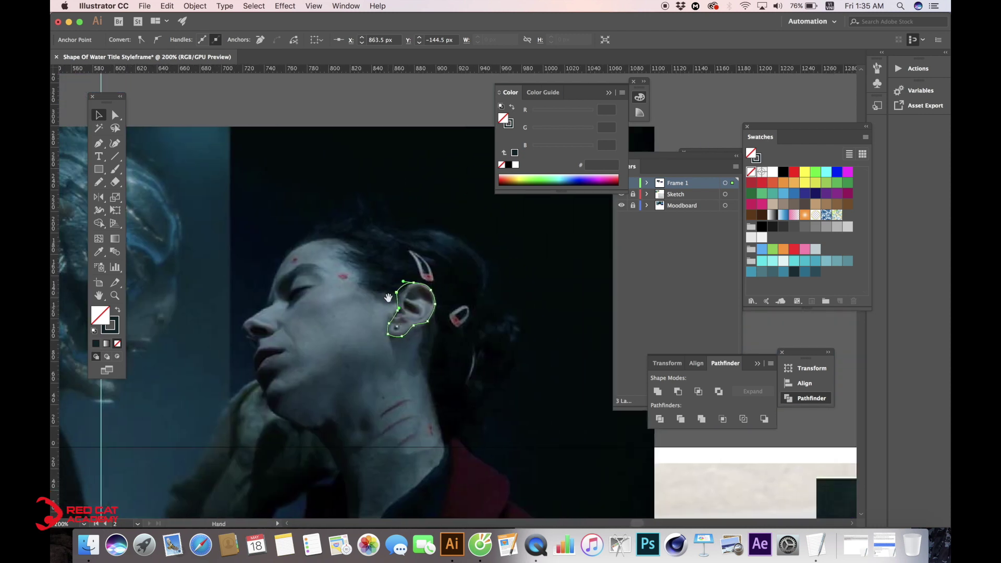
left_click(99, 142)
left_click(404, 300)
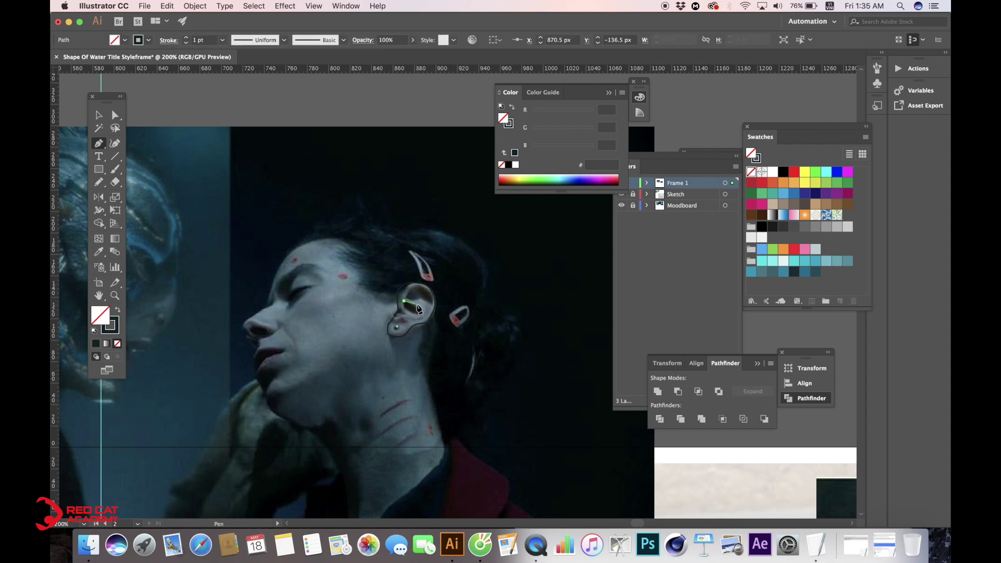
left_click(419, 311)
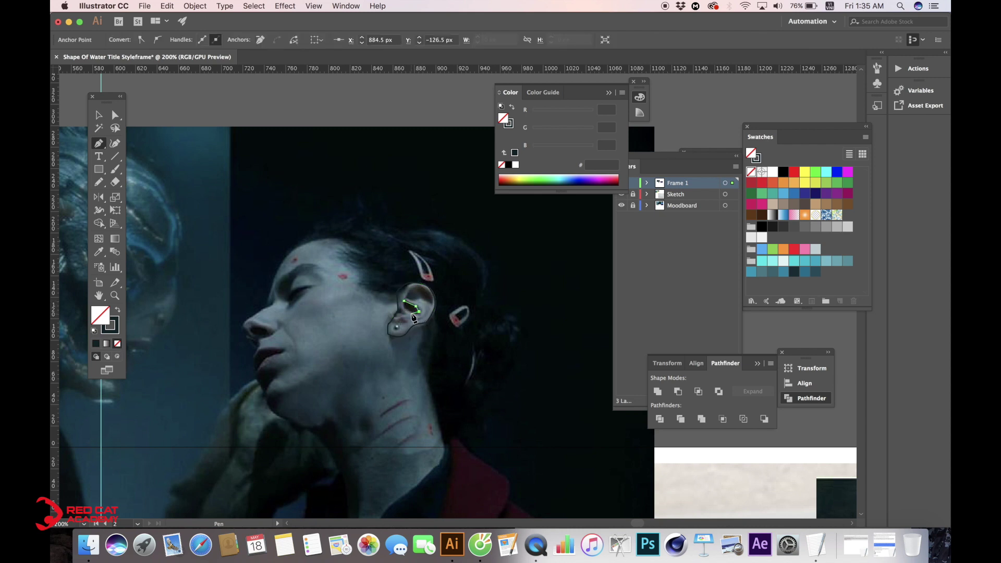
left_click(411, 312)
left_click(404, 301)
Draw a closed shape along the upper inner rim of the ear.
left_click(414, 287)
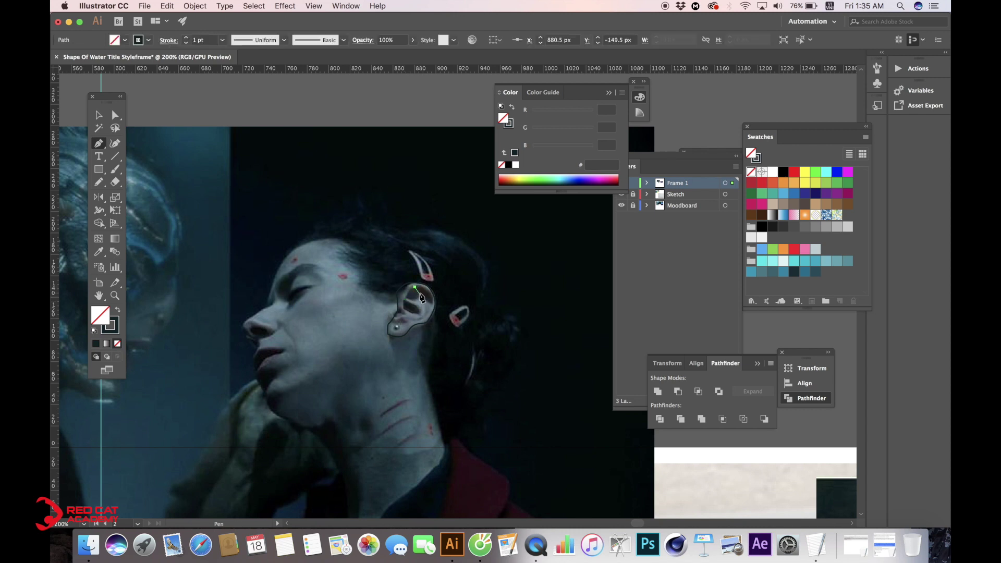
left_click_drag(422, 298, 424, 303)
left_click(430, 290)
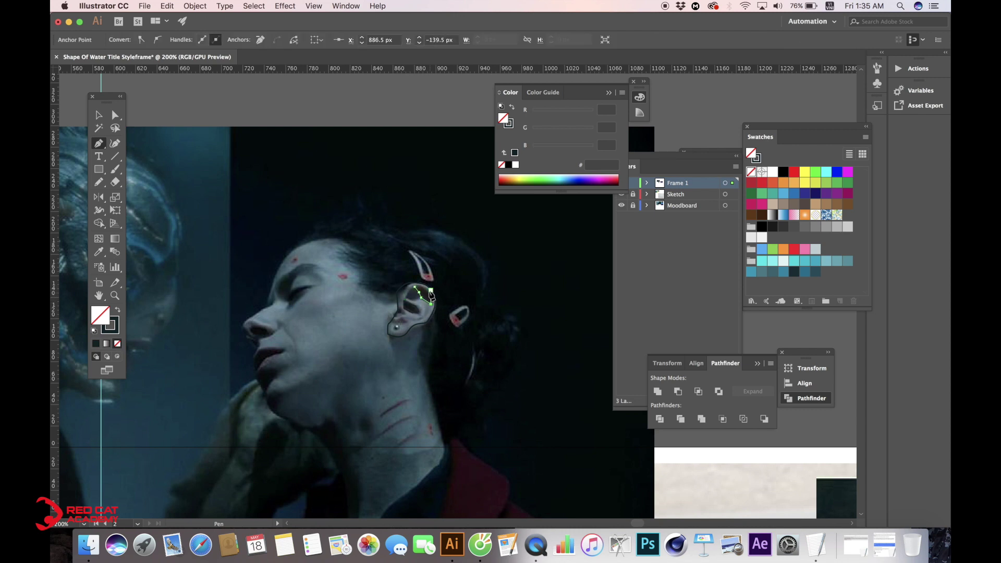
left_click(414, 287)
Draw a small closed shape over the shadow above the earlobe in the film still.
left_click(398, 327)
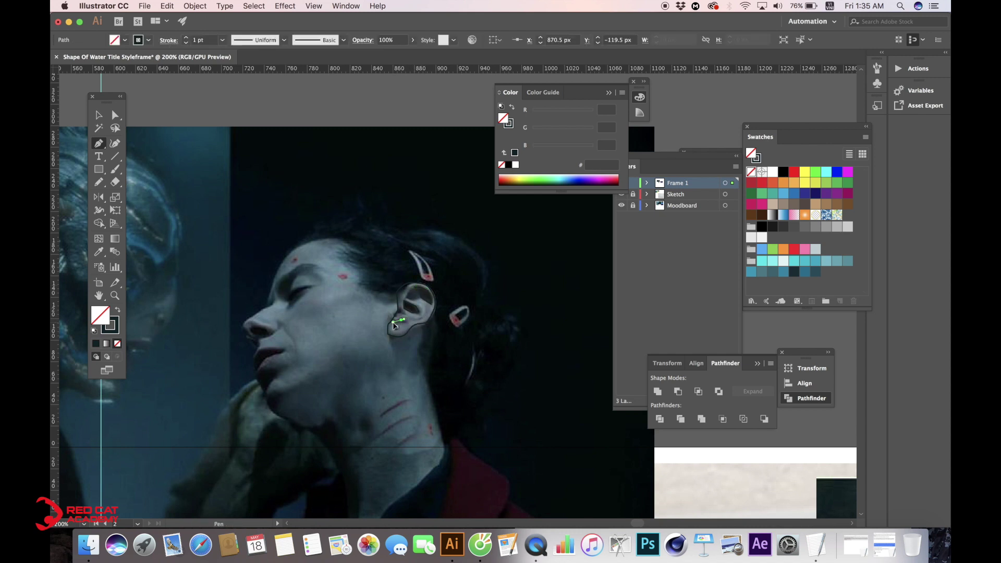
left_click(395, 325, "super")
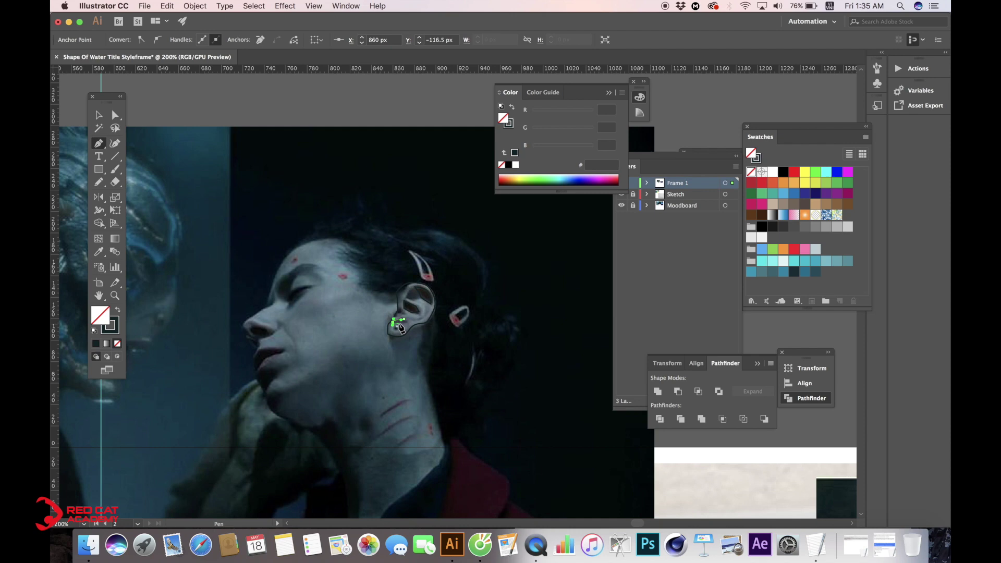
left_click_drag(400, 327, 410, 329)
key("v")
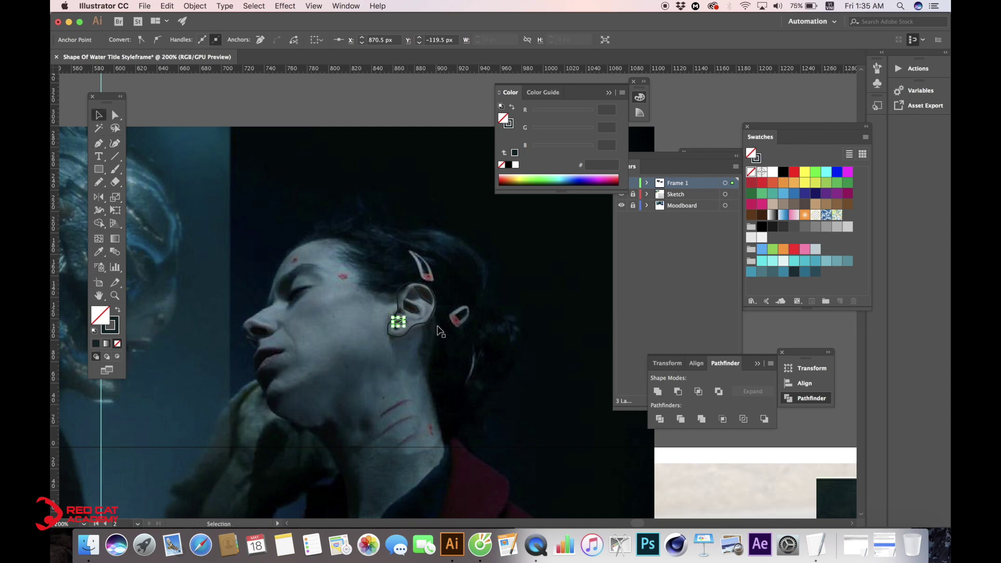
Select all the ear shapes together and move them from the film still onto the traced head's ear.
left_click_drag(498, 333, 236, 241)
key("super+minus")
key("super+minus")
left_click_drag(441, 268, 239, 183)
left_click(372, 215, "shift")
scroll(374, 219, "down", 5)
scroll(373, 219, "left", 3)
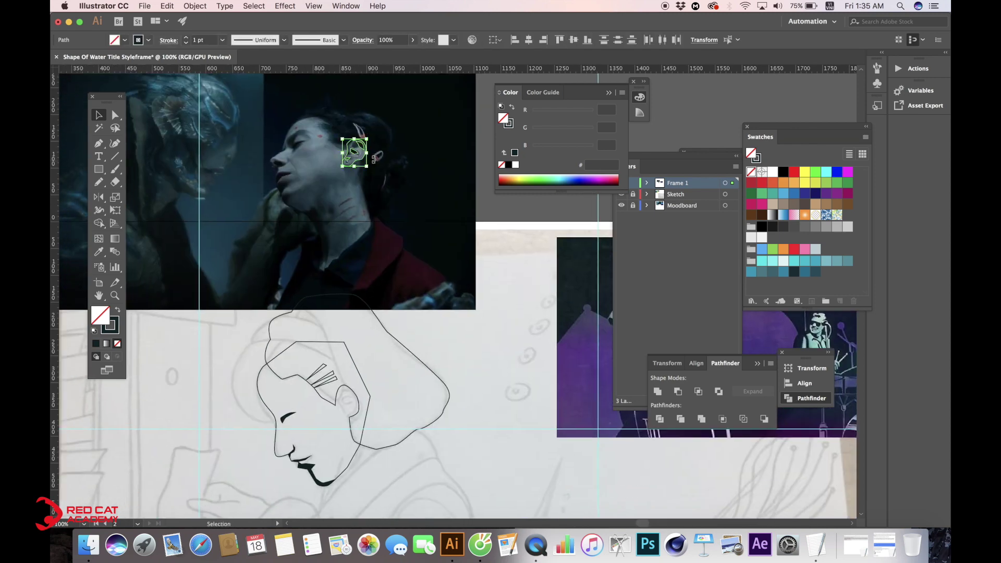
mouse_move(358, 152)
left_mouse_down()
mouse_move(340, 436)
mouse_move(356, 408)
left_mouse_up()
Rotate the ear group upright and scale it to about 49 × 70 px to fit the ear gap in the hair outline.
key("super+plus")
key("super+plus")
key("a")
mouse_move(406, 310)
left_mouse_down()
mouse_move(373, 305)
mouse_move(421, 296)
left_mouse_up()
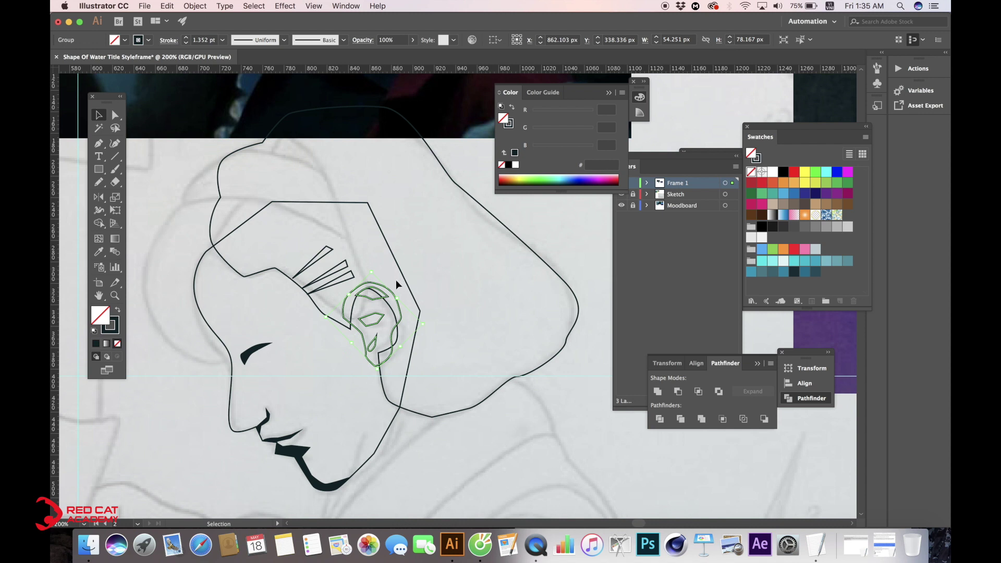
left_click_drag(374, 275, 372, 277)
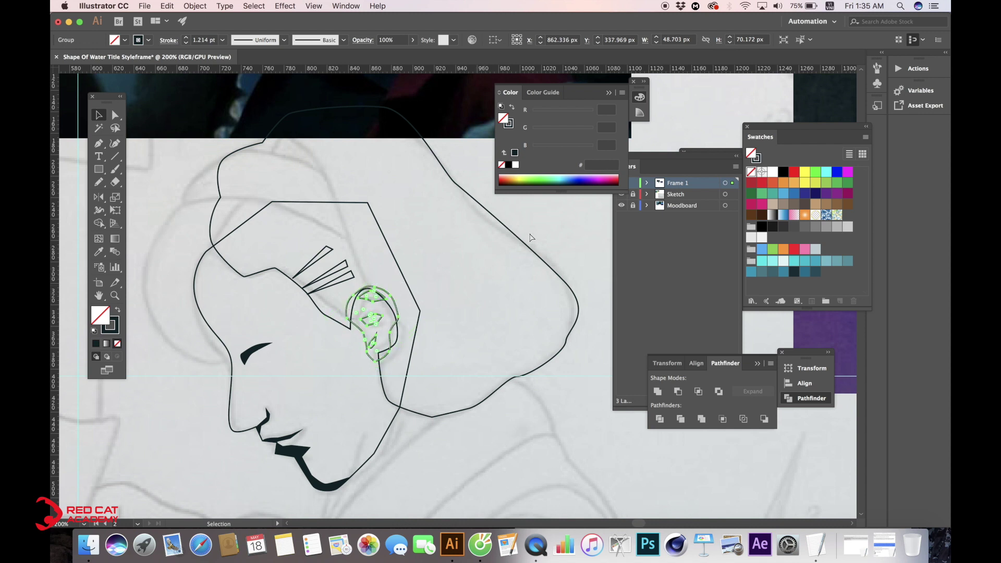
Swap fill and stroke on the three inner ear shapes so they are solid dark without an outline.
key("a")
left_click(405, 304)
left_click(376, 306)
left_click(375, 328, "shift")
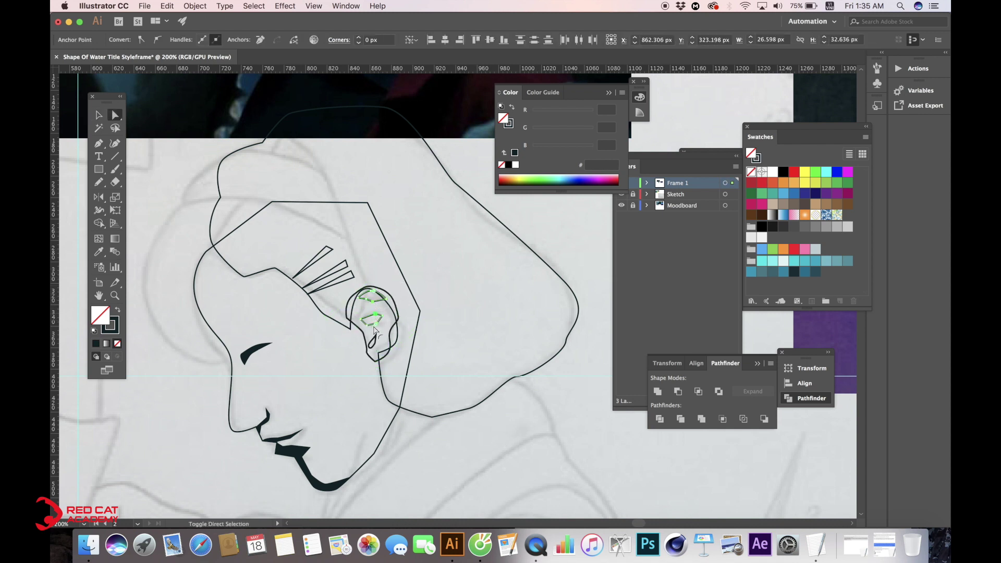
left_click(378, 349, "shift")
left_click(117, 311)
left_click(403, 302)
Swap fill and stroke on the large hair shape so it is solid dark.
key("v")
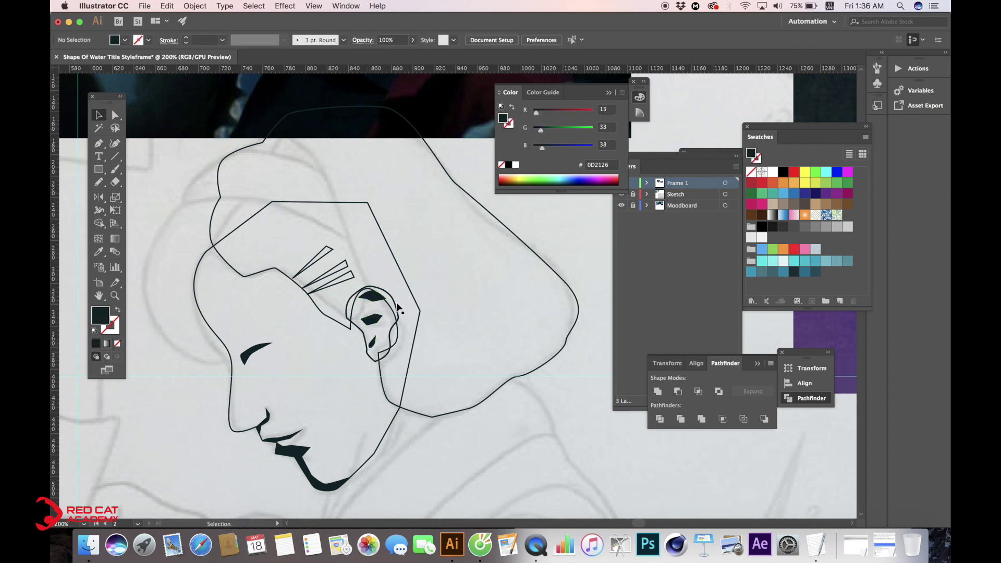
left_click(514, 233)
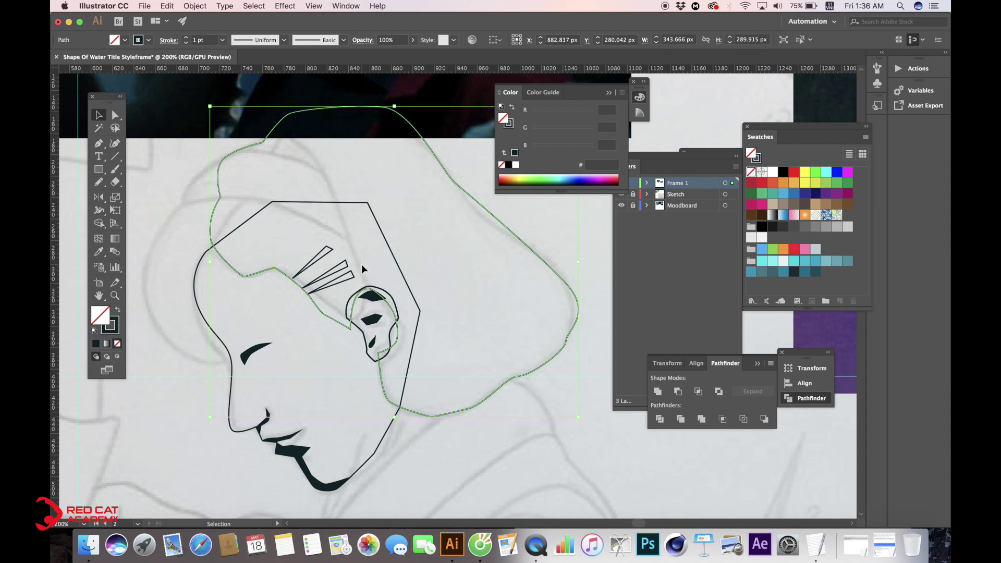
left_click(118, 310)
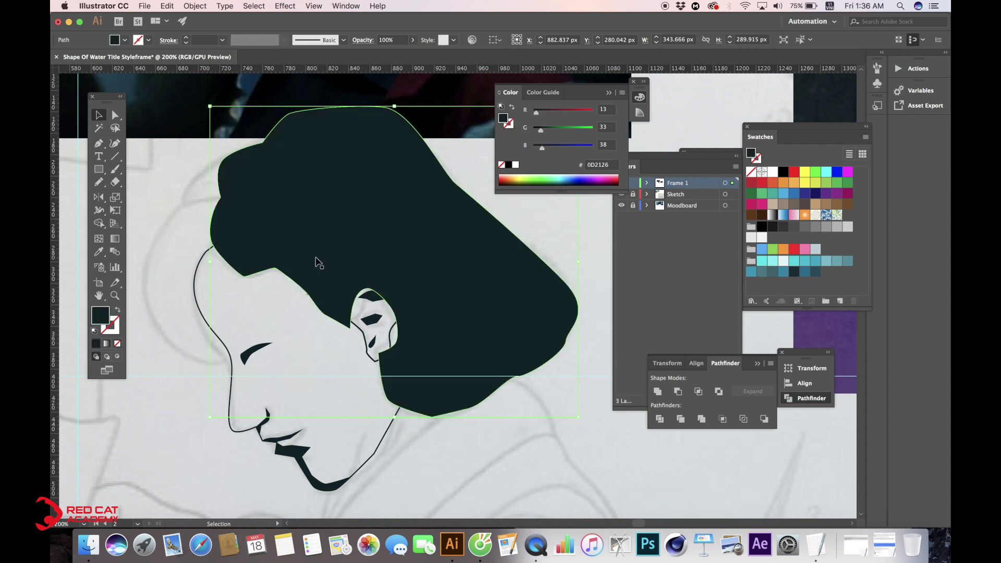
Fill the three hair strand wedges with off-white F9F9F9 and remove their stroke.
left_click(325, 276)
left_click(332, 274, "shift")
left_click(337, 287, "shift")
left_click(330, 286, "shift")
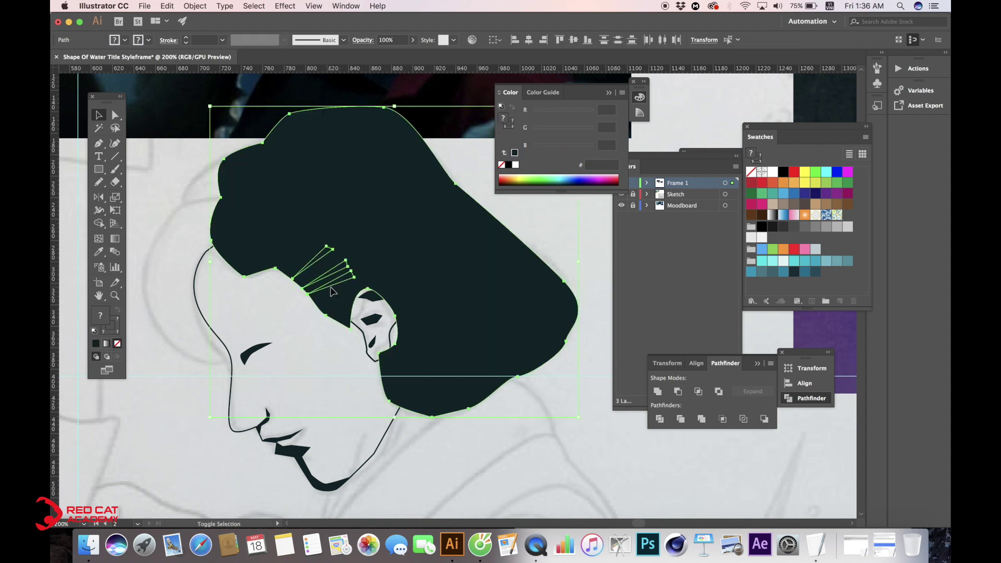
left_click(295, 253, "shift")
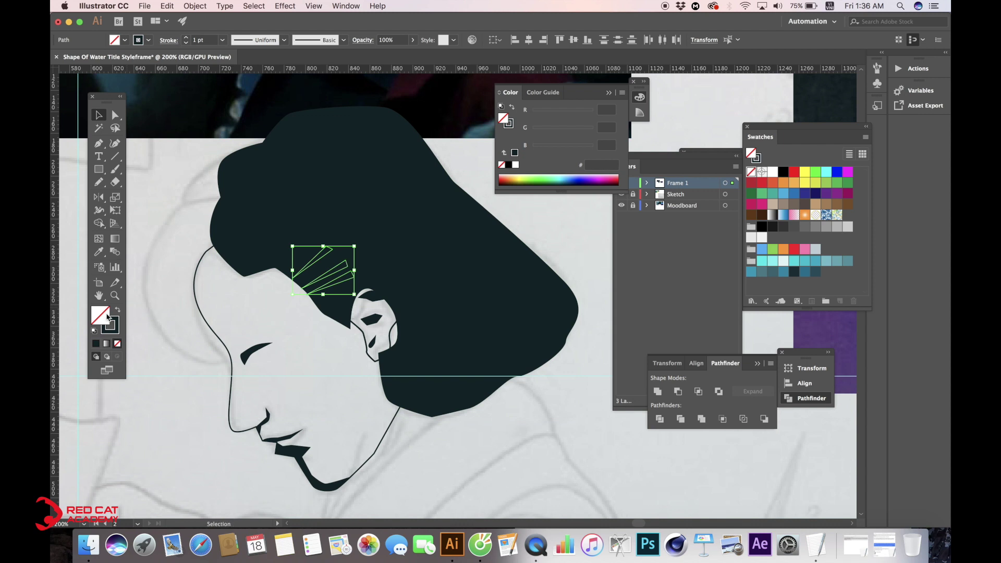
double_click(107, 316)
left_click_drag(86, 140, 59, 113)
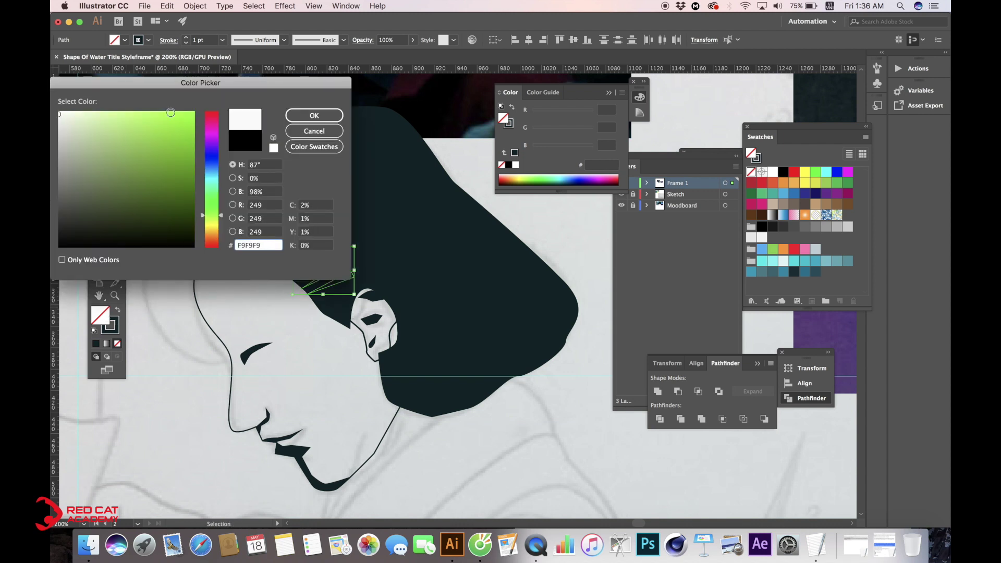
left_click(309, 116)
left_click(117, 344)
Apply the strands' off-white fill to the ear group and the face shape with the Eyedropper.
left_click(310, 328)
left_click(380, 331)
left_click(391, 422, "shift")
key("i")
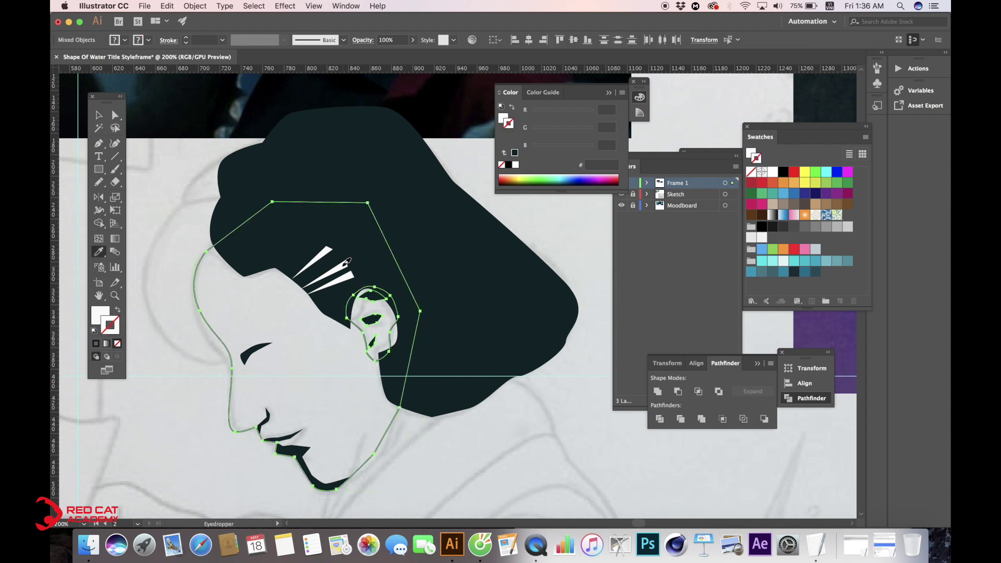
left_click(345, 267)
key("v")
left_click(560, 255)
Inside the ear group, recolor the three inner shapes with the hair's dark fill, leaving isolation mode when done.
left_click(380, 303)
double_click(379, 305)
left_click(375, 317)
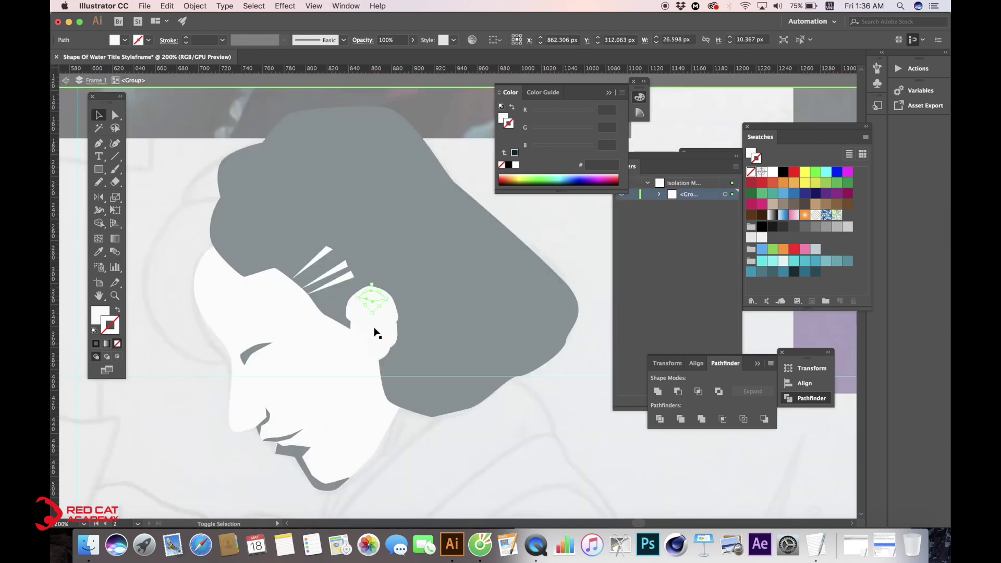
left_click(374, 326, "shift")
left_click(375, 341, "shift")
key("i")
left_click(427, 291)
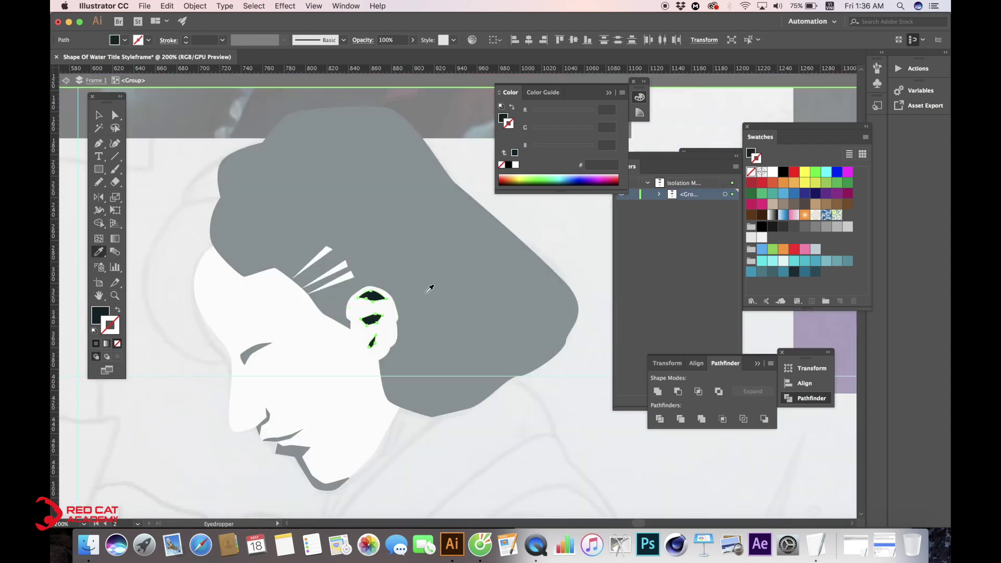
key("v")
double_click(598, 250)
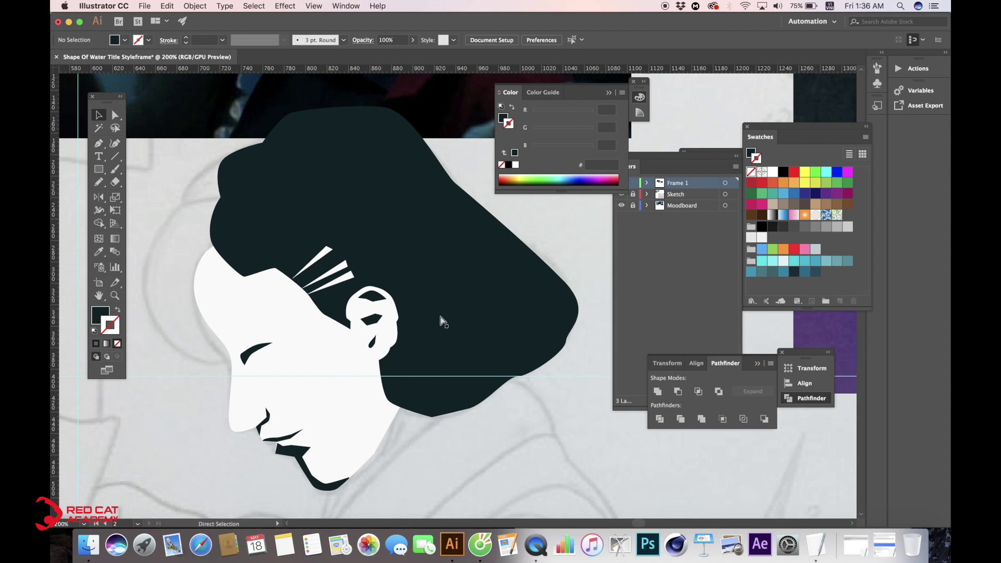
Swap the hair shape's fill and stroke to show only its outline over the sketch, and deselect it.
key("super+minus")
key("super+minus")
left_click_drag(461, 312, 361, 306)
key("super+minus")
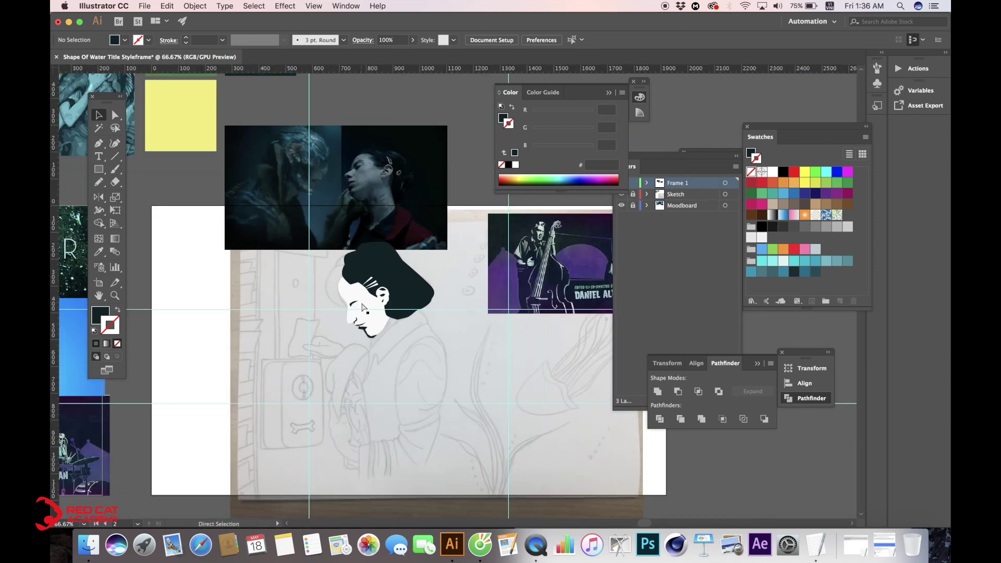
left_click_drag(460, 301, 433, 300)
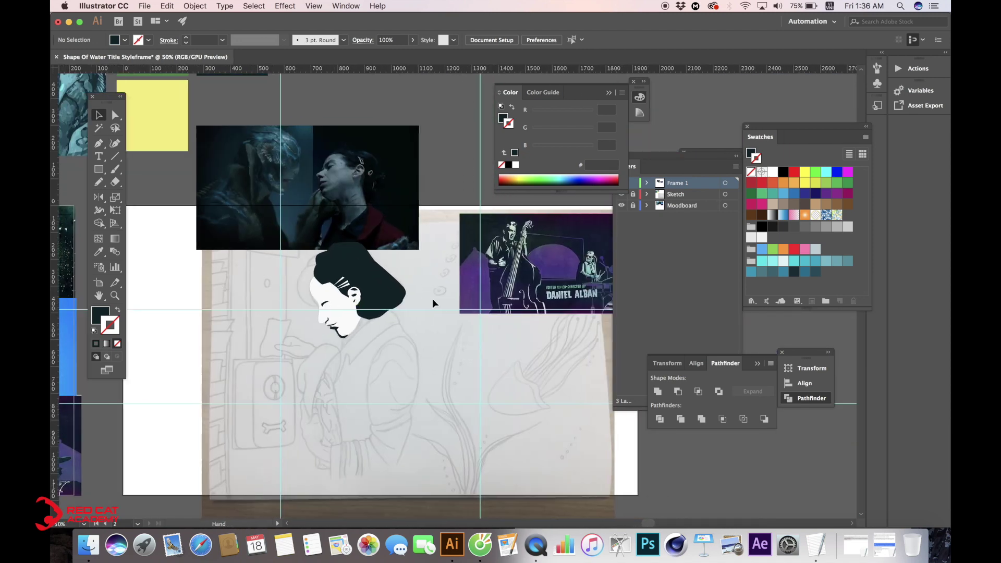
scroll(364, 250, "up", 2)
left_click(367, 250)
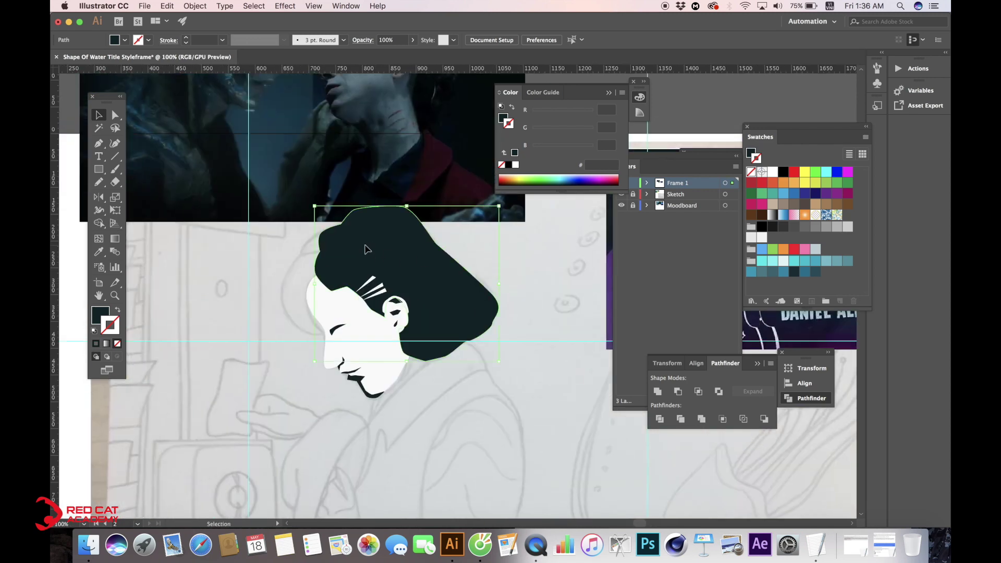
left_click(118, 311)
left_click(150, 187)
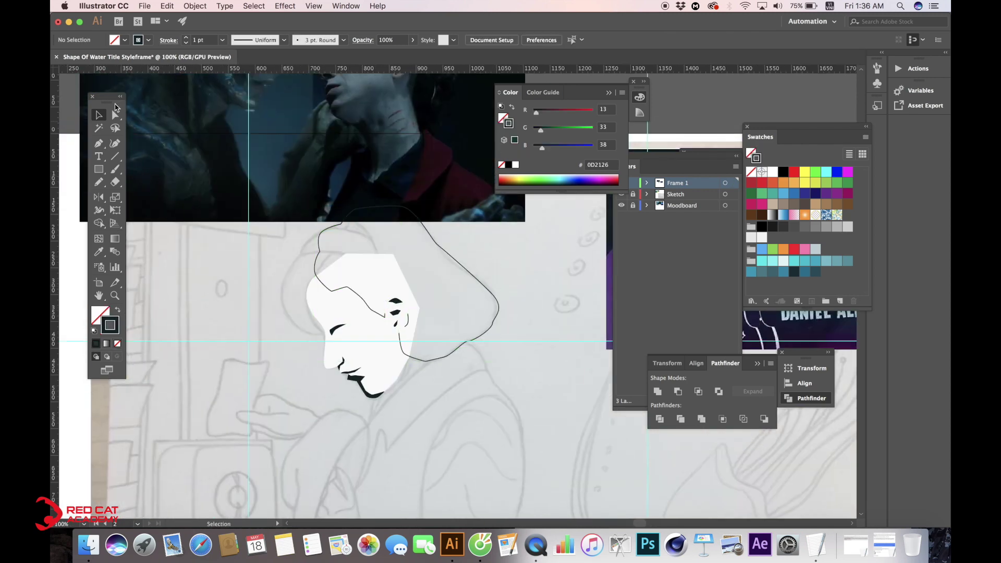
Trace the headband above the forehead as a closed shape with the Pen tool, following the sketch.
left_click(99, 143)
left_click_drag(374, 247, 397, 311)
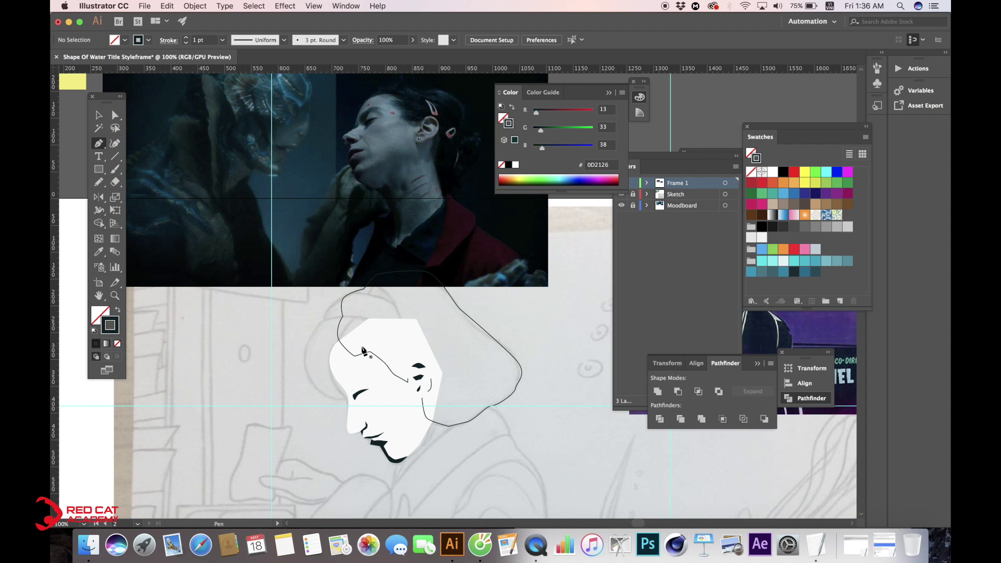
left_click(368, 320)
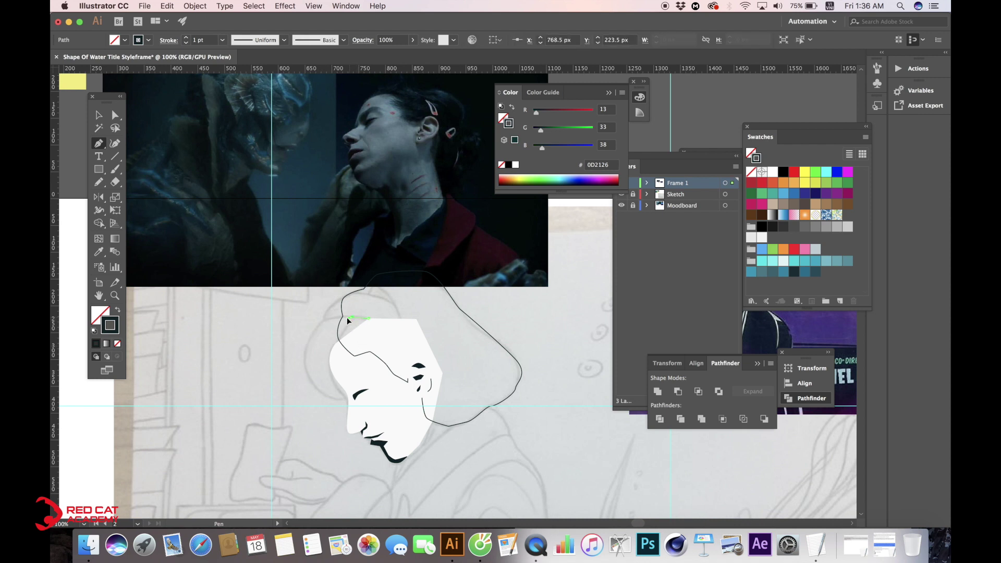
left_click(340, 317)
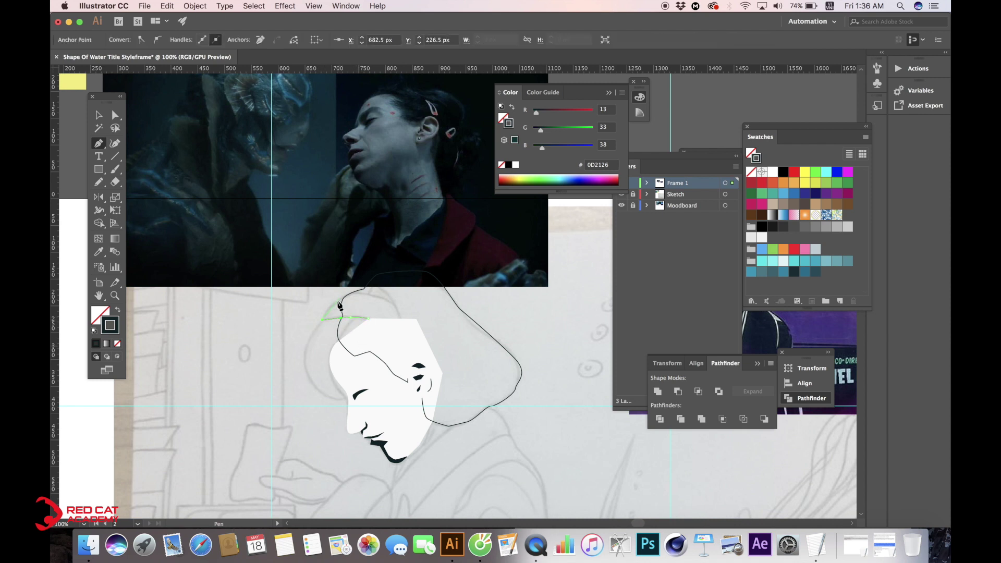
left_click_drag(342, 298, 349, 301)
left_click(371, 293)
left_click(401, 319)
left_click(369, 319)
key("b")
key("v")
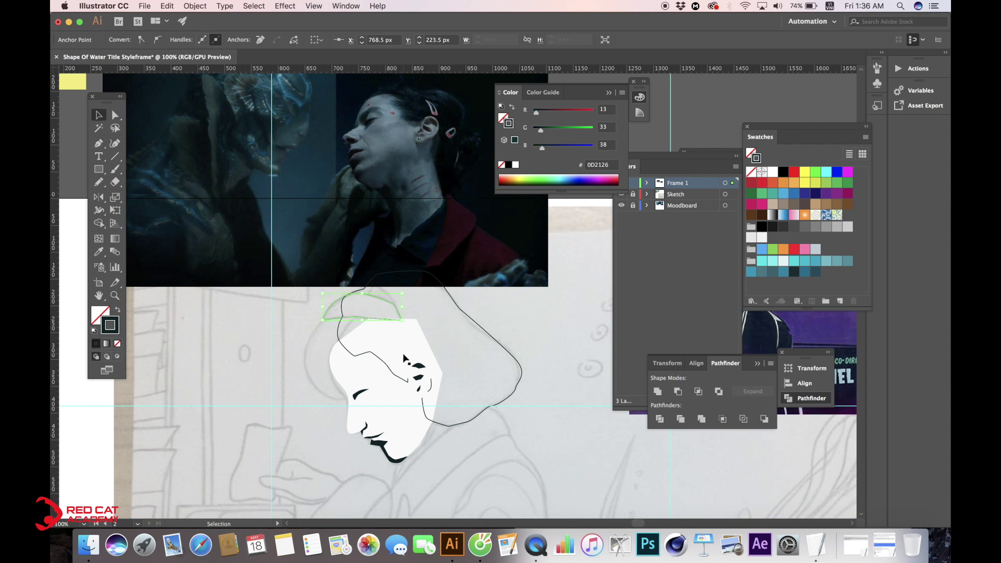
Give the headband shape the face's off-white fill and return the hair shape to a solid dark fill.
key("i")
left_click(394, 350)
key("v")
left_click(371, 352)
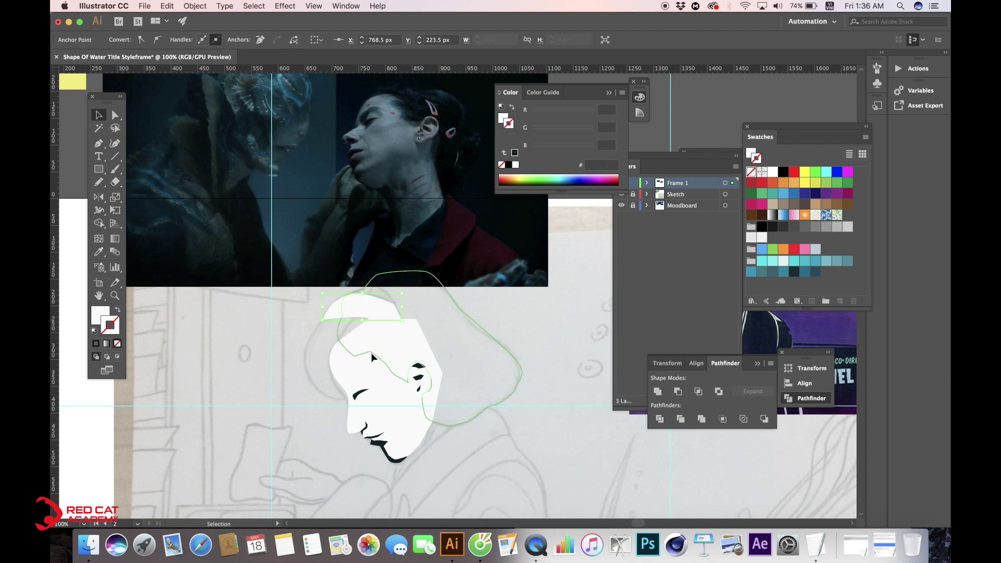
left_click(120, 311)
left_click(192, 312)
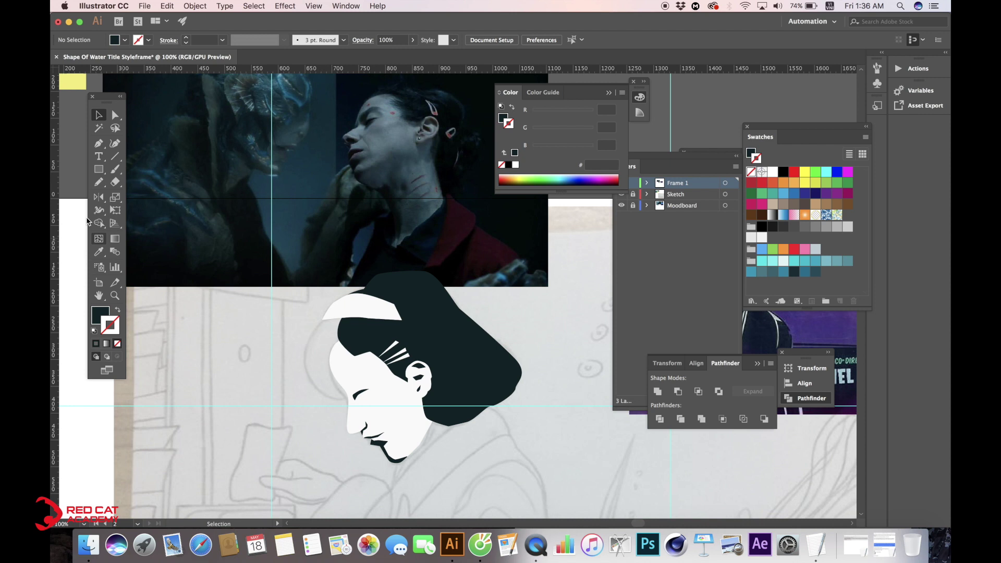
Draw a closed dark shape for the front hair roll, from the headband's front edge down past the forehead.
key("p")
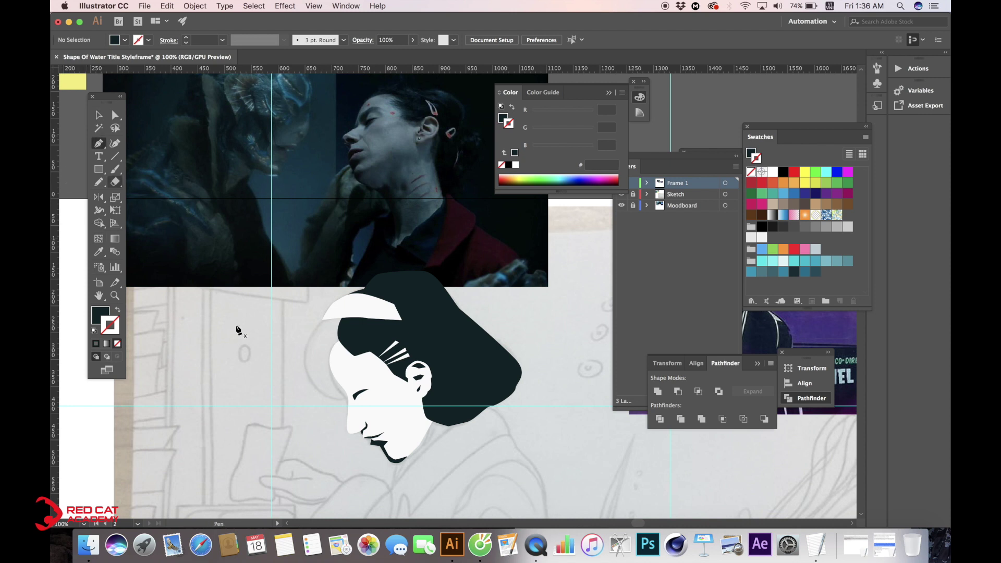
left_click(327, 319)
left_click_drag(305, 351, 306, 359)
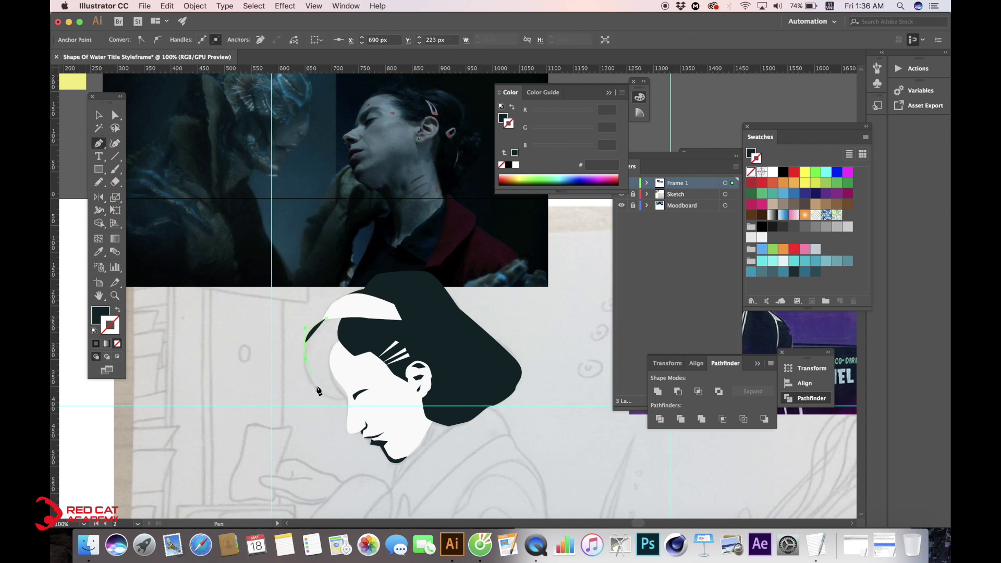
left_click(315, 389)
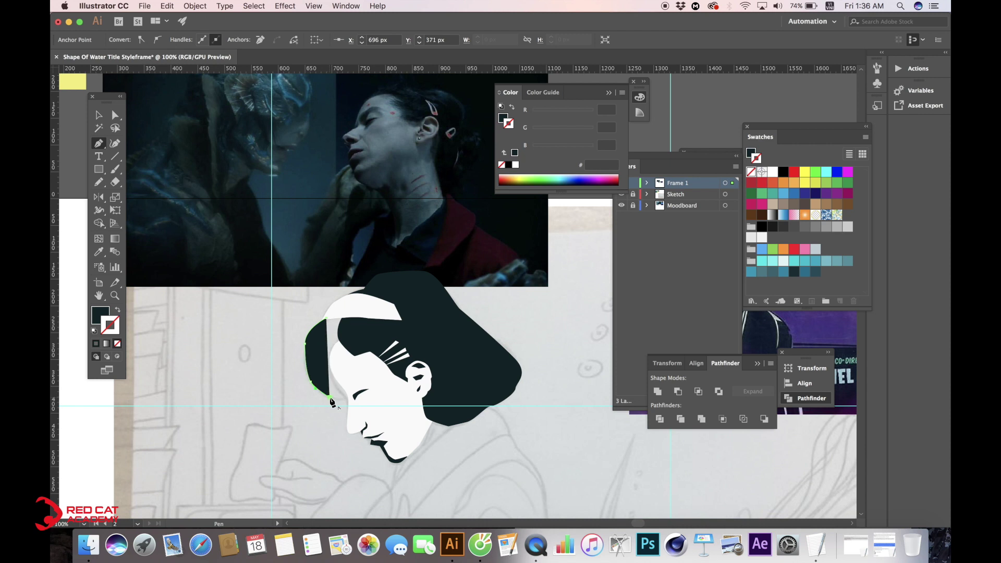
left_click(353, 395)
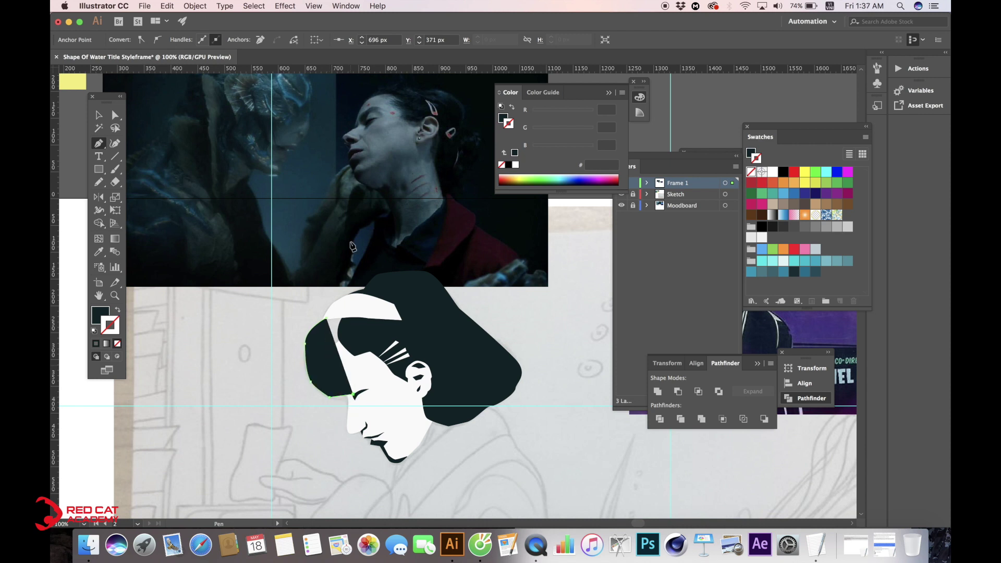
left_click(350, 317)
left_click(325, 318)
key("v")
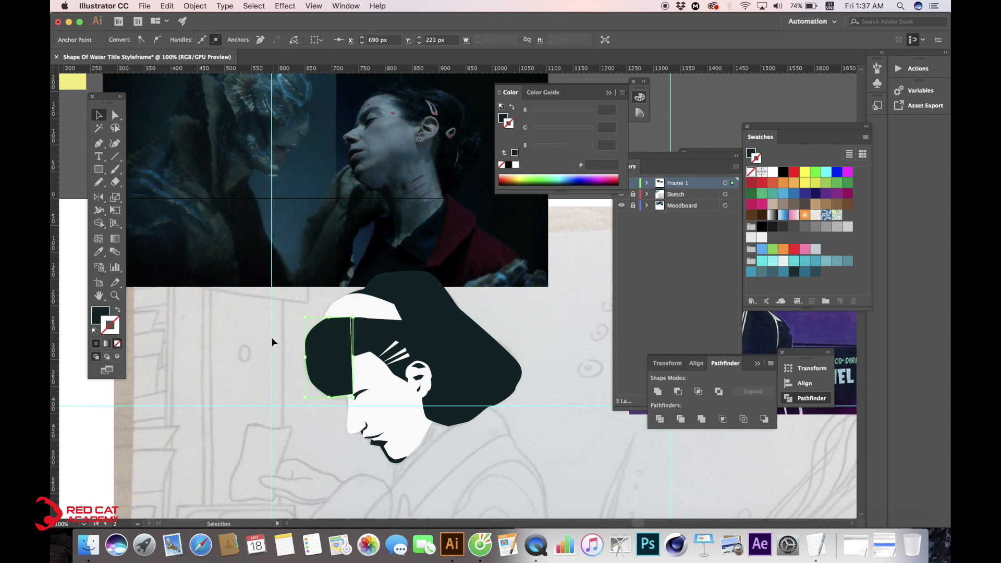
Cut the front hair shape and paste it behind the face shape.
left_click(273, 338)
left_click(338, 352)
key("super+x")
left_click(355, 380)
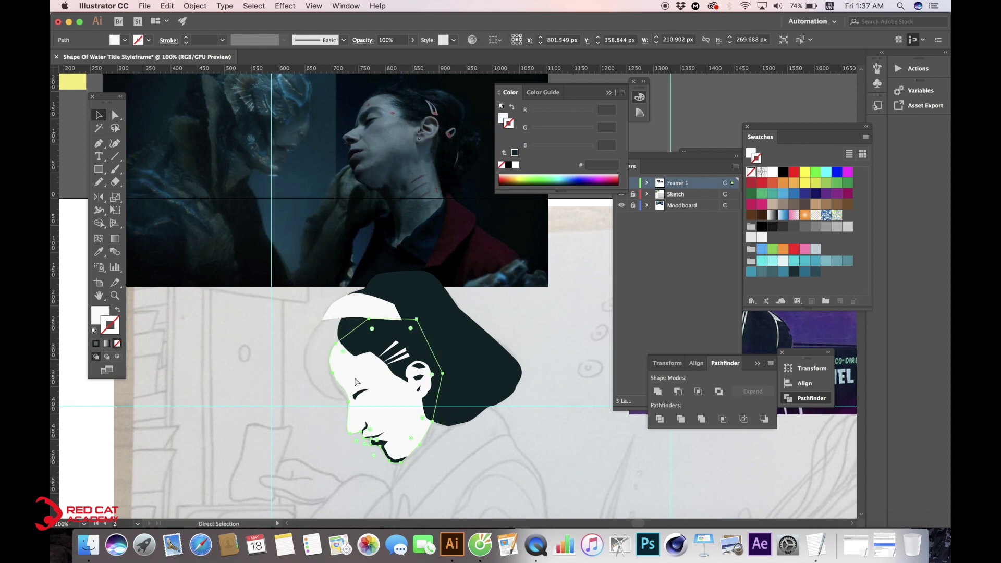
key("ctrl+b")
left_click(512, 305)
key("h")
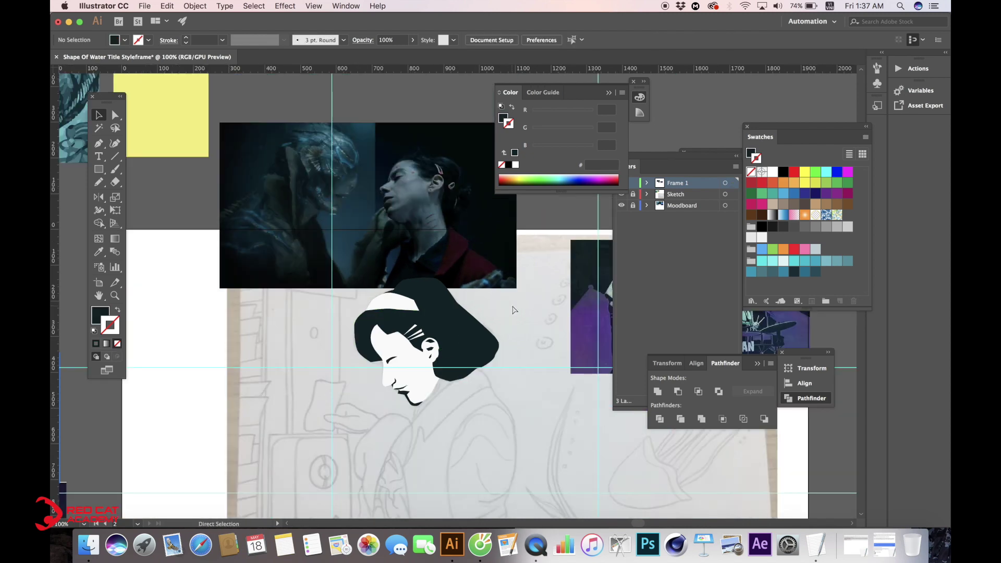
key("a")
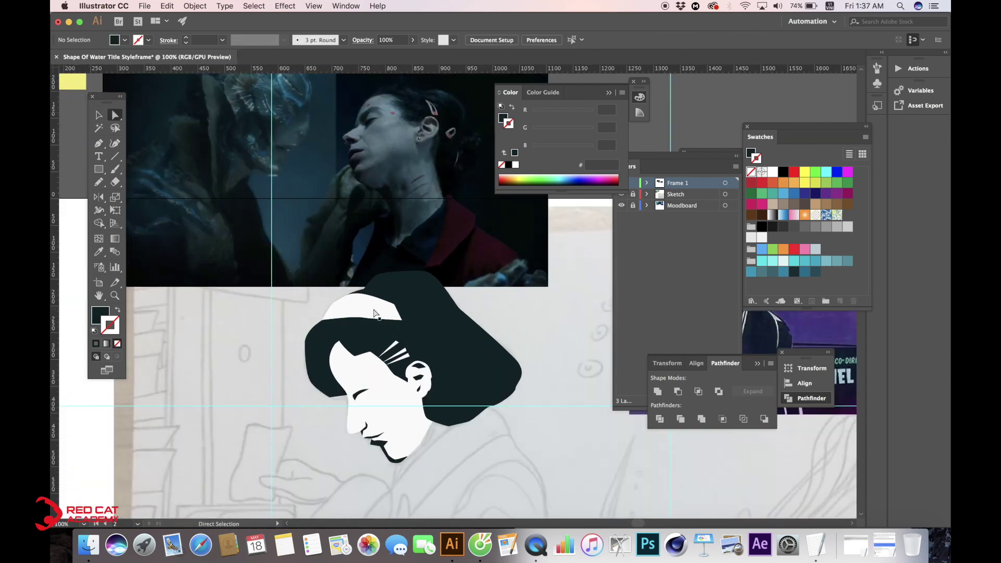
Adjust the headband's anchor points along its lower edge and at its rear corner.
left_click(373, 318)
left_click(372, 319)
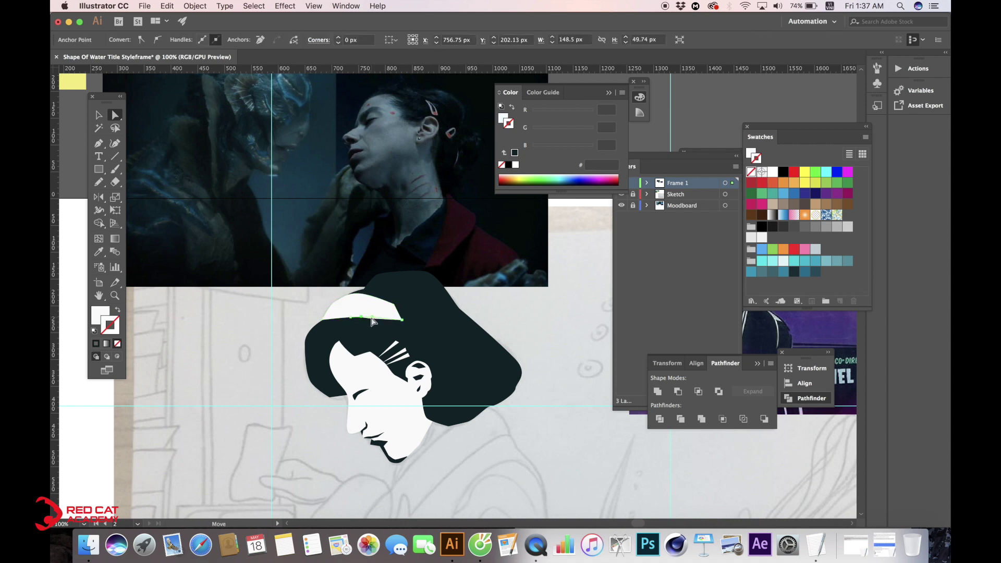
left_click(441, 303)
left_click(395, 305)
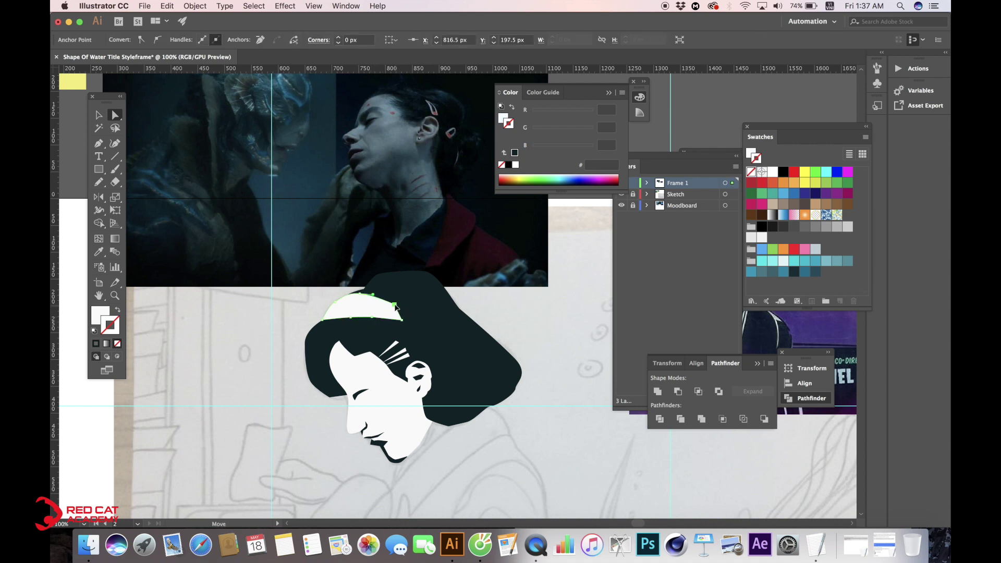
left_click(490, 305)
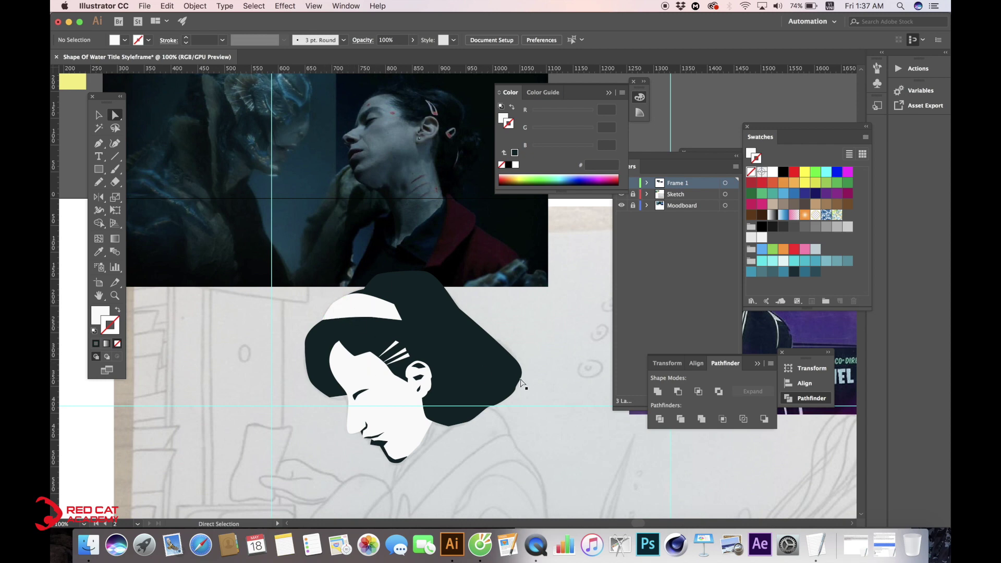
Move the film reference photo upward so it covers less of the sketch above the woman's head.
left_click_drag(521, 383, 456, 319)
key("super+minus")
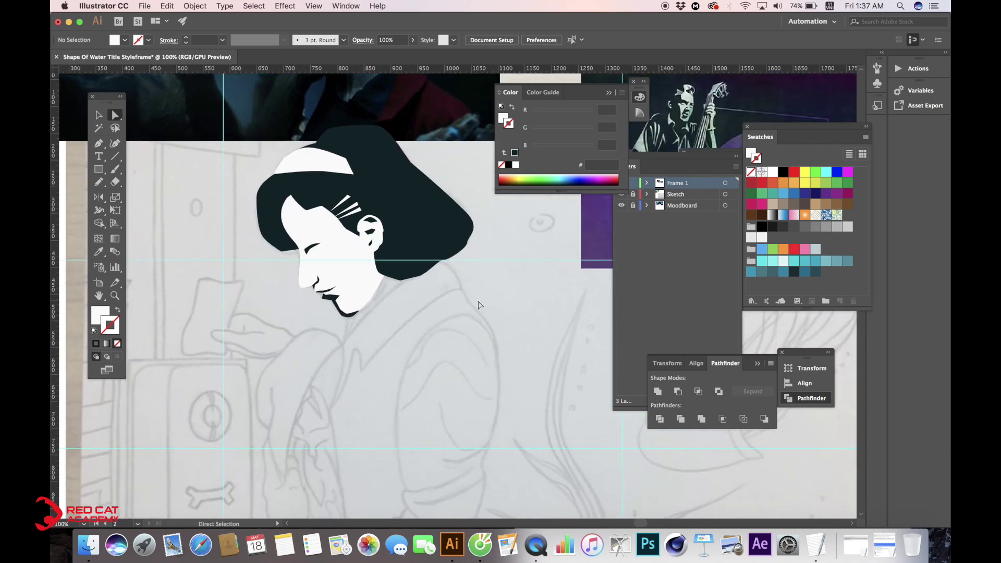
key("super+minus")
left_click_drag(387, 181, 379, 153)
scroll(334, 208, "up", 2)
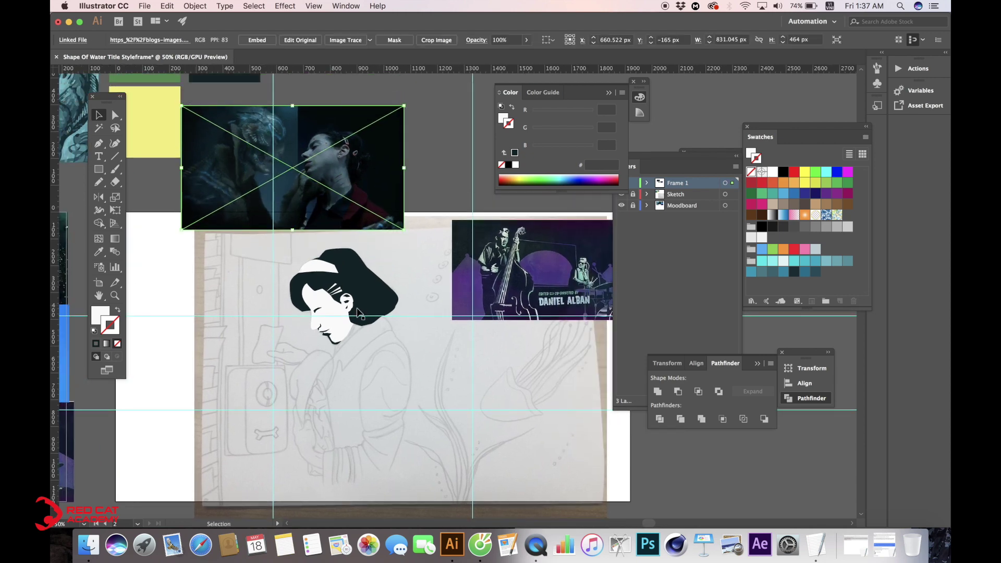
key("super+equal")
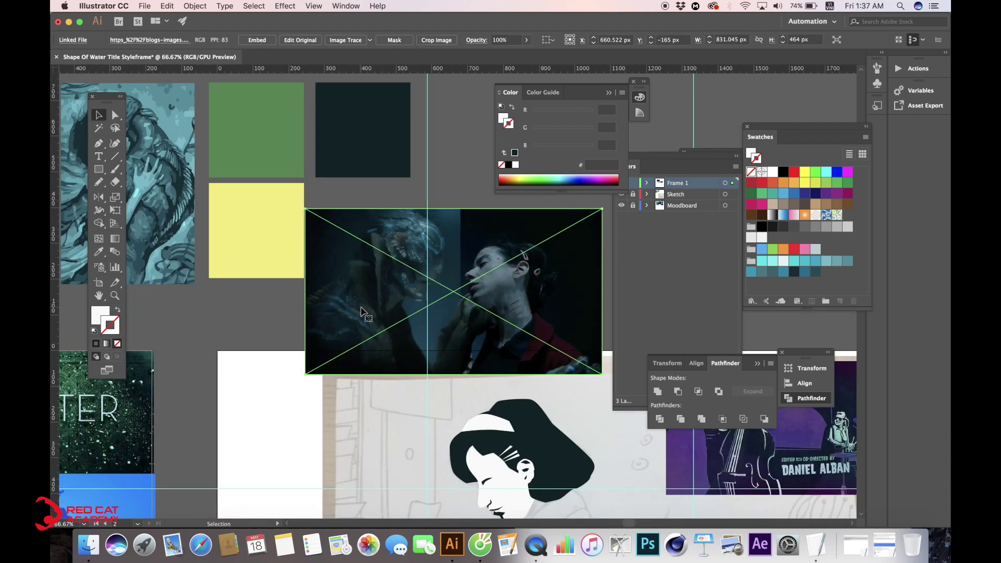
left_click_drag(433, 386, 284, 300)
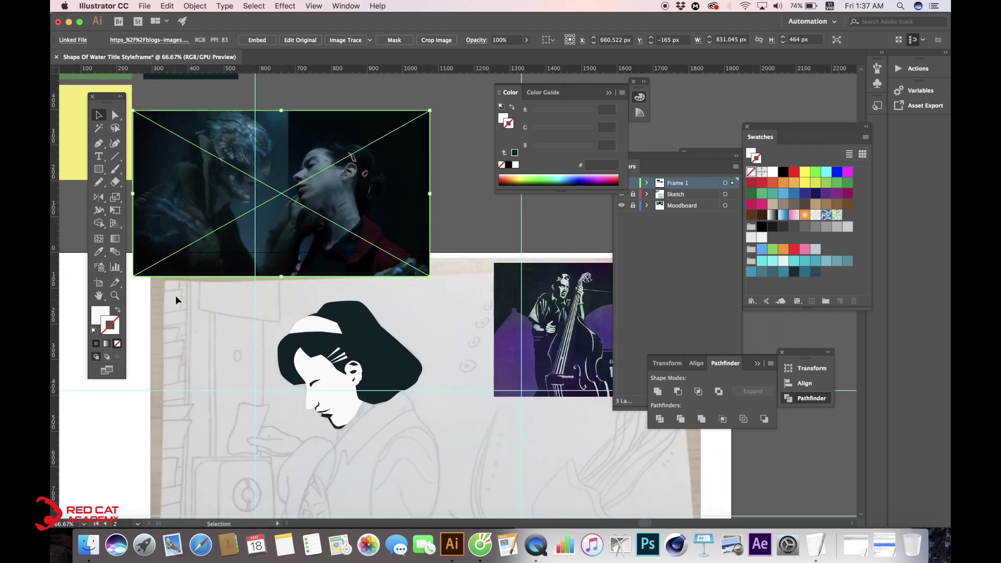
Trace the jacket collar as a closed shape with the Pen tool, from below the hair down to the pointed lapel tip.
left_click(99, 143)
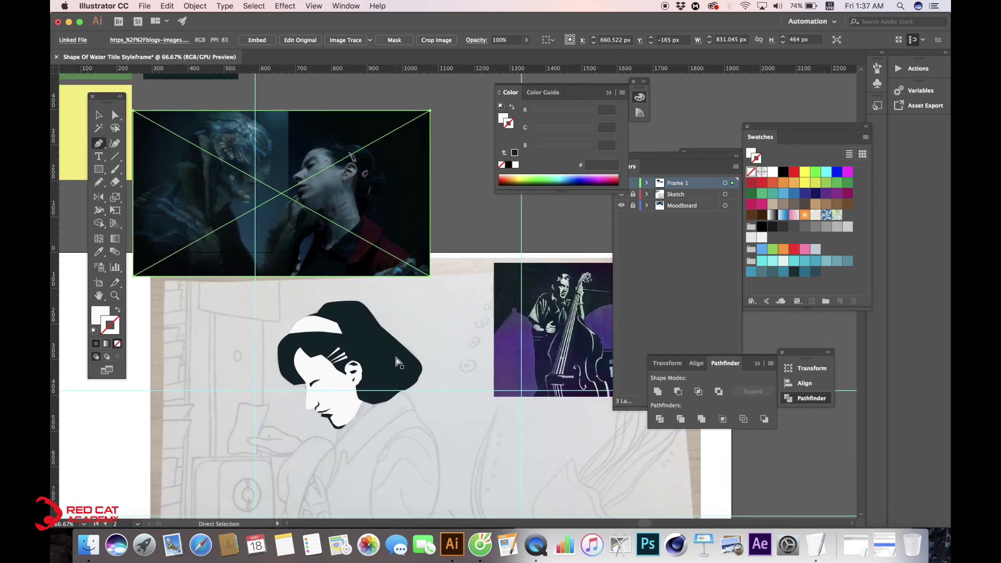
key("super+equal")
left_click_drag(462, 376, 348, 275)
left_click_drag(416, 334, 369, 174)
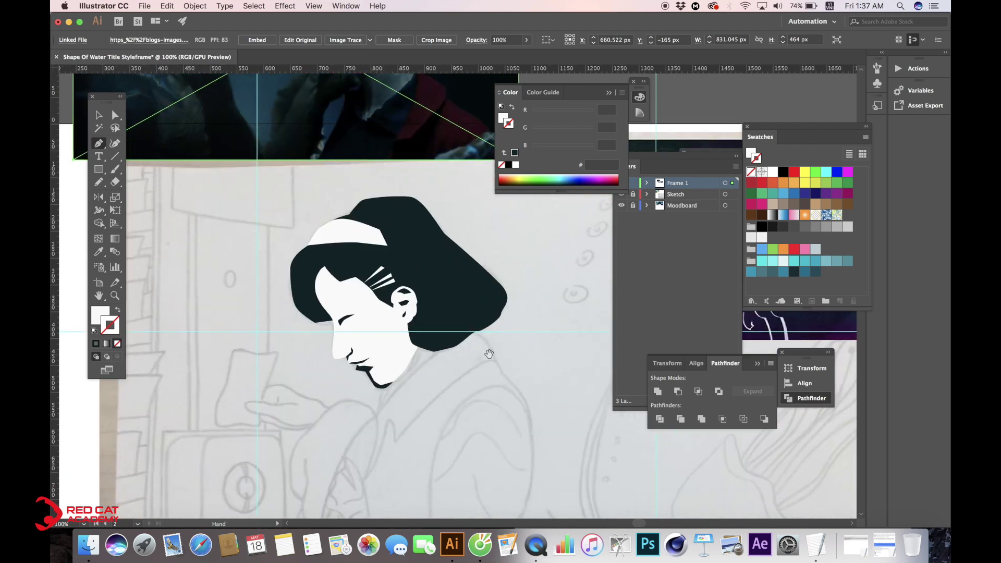
left_click_drag(474, 317, 458, 346)
key("super+minus")
mouse_move(553, 381)
left_mouse_down()
mouse_move(449, 320)
mouse_move(413, 255)
left_mouse_up()
mouse_move(419, 358)
left_mouse_down()
mouse_move(355, 272)
mouse_move(426, 329)
mouse_move(426, 255)
left_mouse_up()
left_click_drag(345, 207, 345, 157)
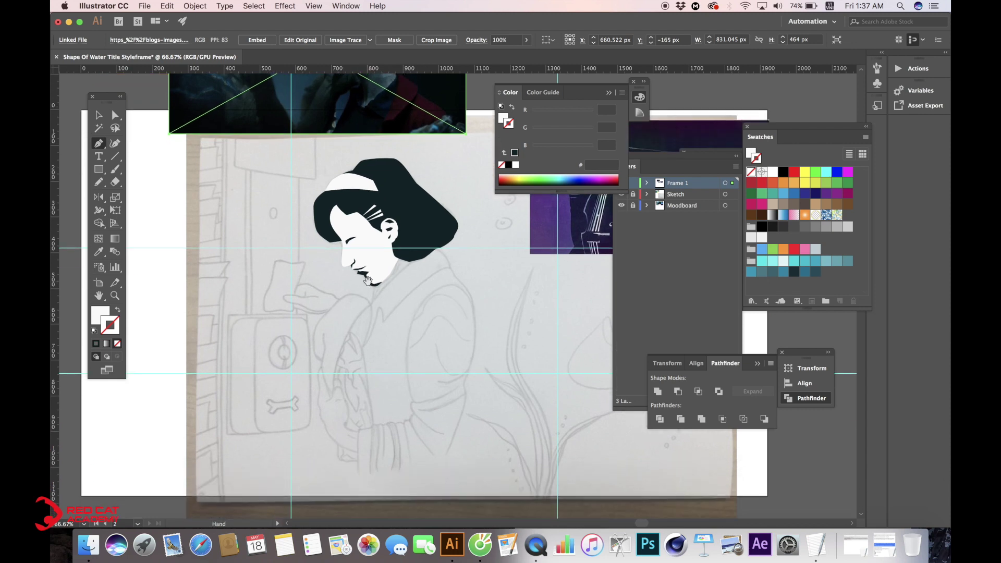
left_click(437, 247)
left_click(413, 261)
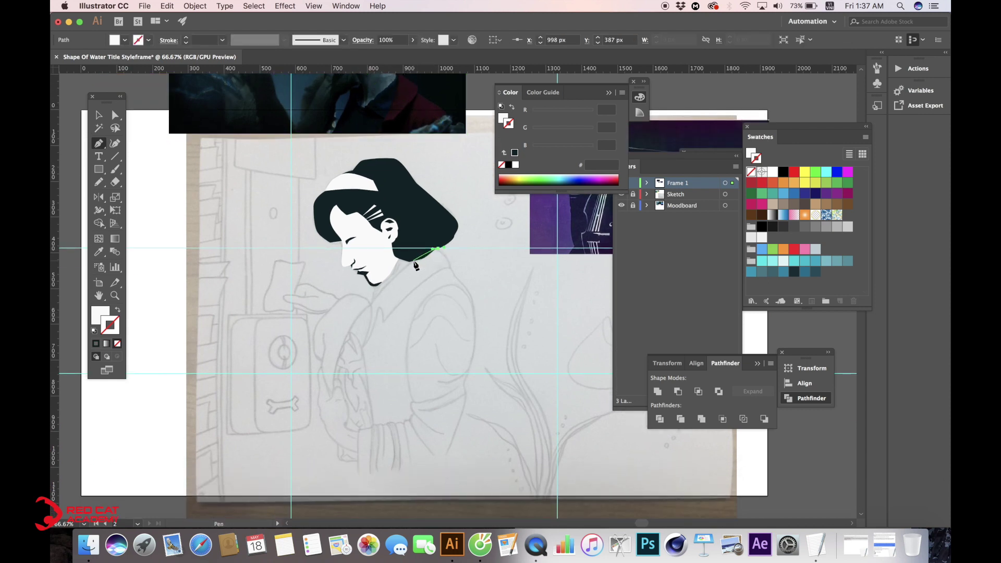
left_click(384, 287)
left_click(365, 312)
left_click(361, 347)
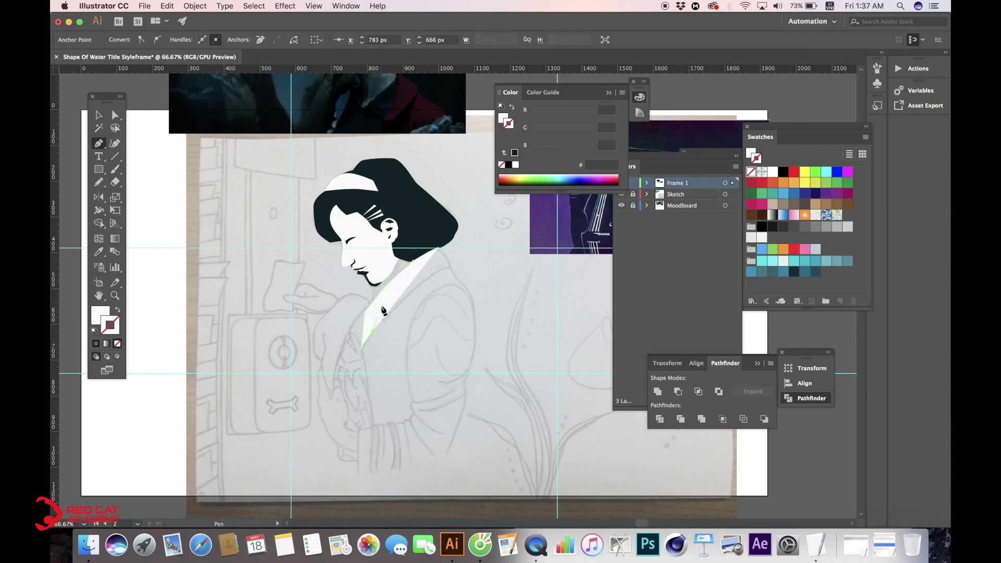
left_click(384, 319)
left_click(425, 280)
left_click(449, 268)
Fill the collar with the dark red sampled from the woman's jacket in the reference photo.
key("i")
left_click_drag(425, 242, 446, 314)
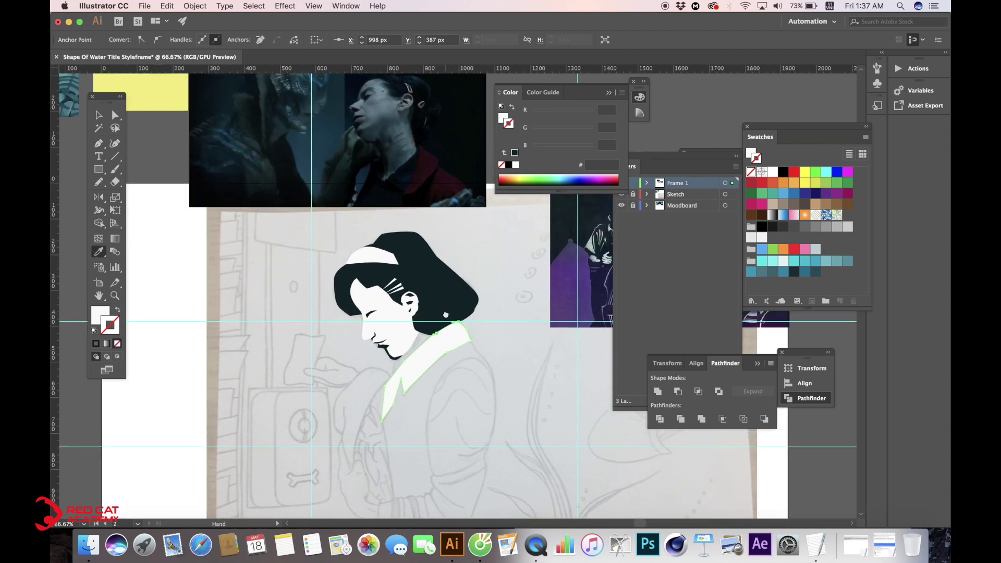
left_click(428, 164)
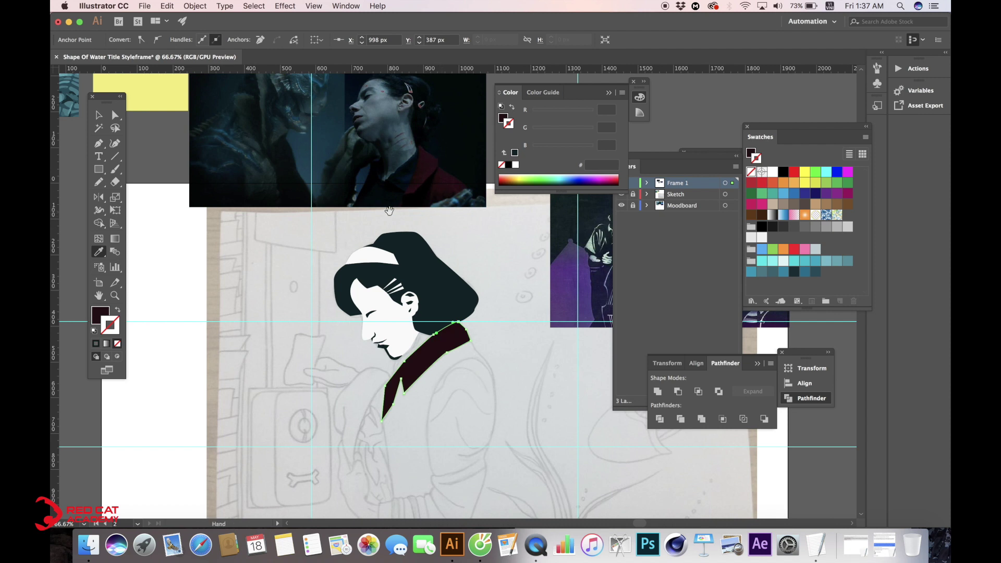
left_click_drag(390, 211, 354, 244)
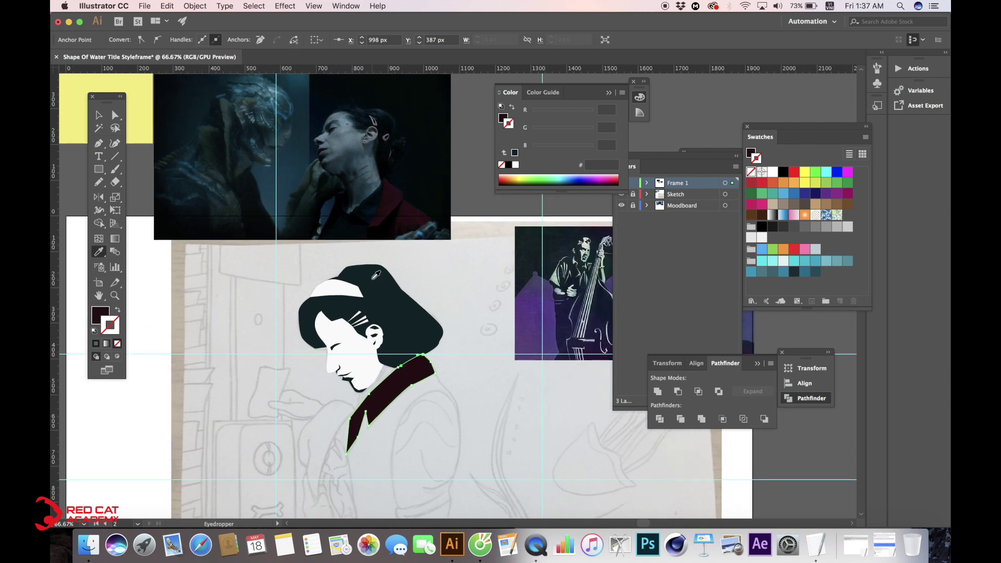
Try the moodboard's dark teal color square as the collar's fill.
key("p")
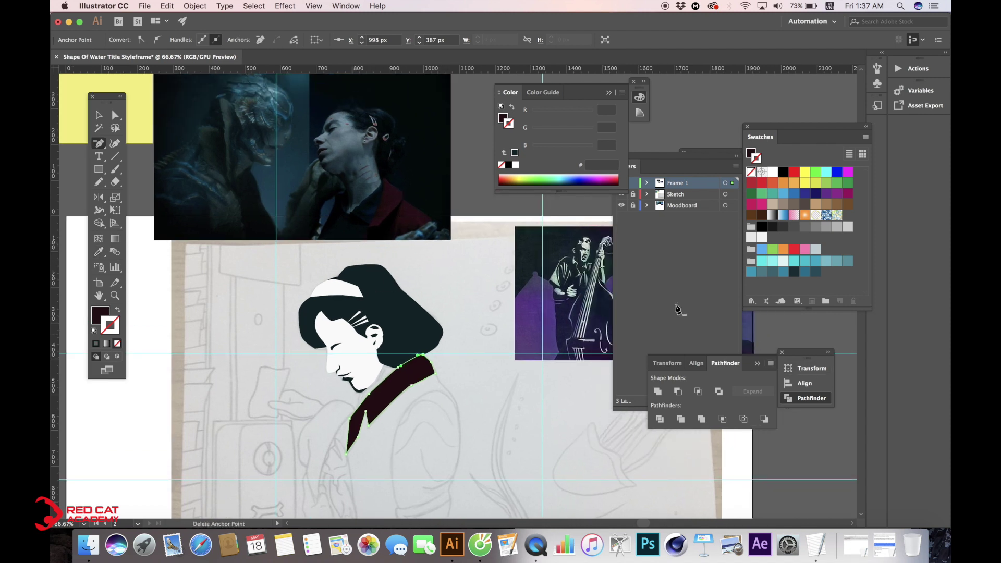
left_click_drag(340, 169, 410, 286)
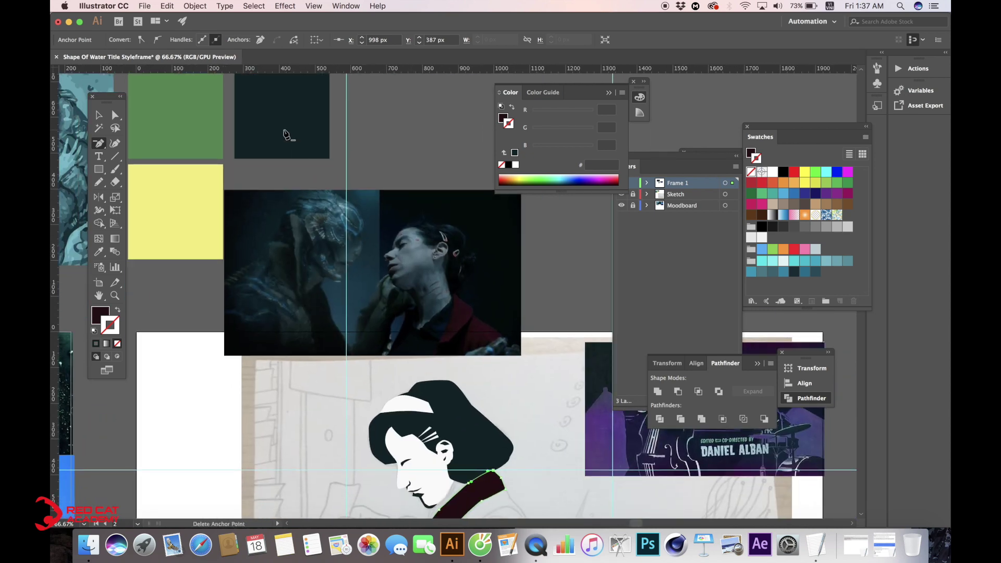
key("i")
left_click(303, 145)
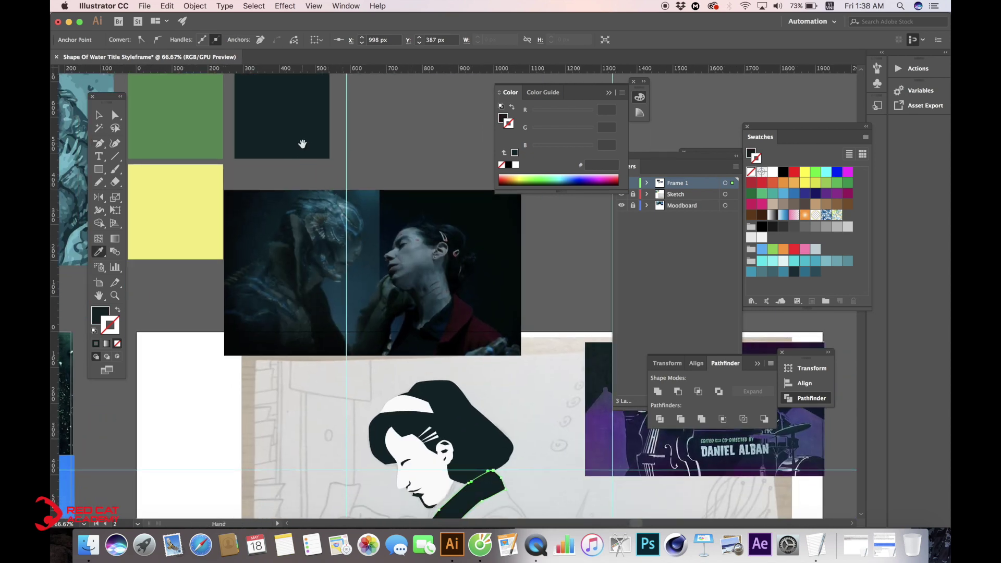
scroll(318, 159, "down", 5)
scroll(319, 159, "right", 3)
key("v")
key("i")
Fill the collar with the jacket red sampled from the photo and brighten it to hex 421320.
left_click(412, 180)
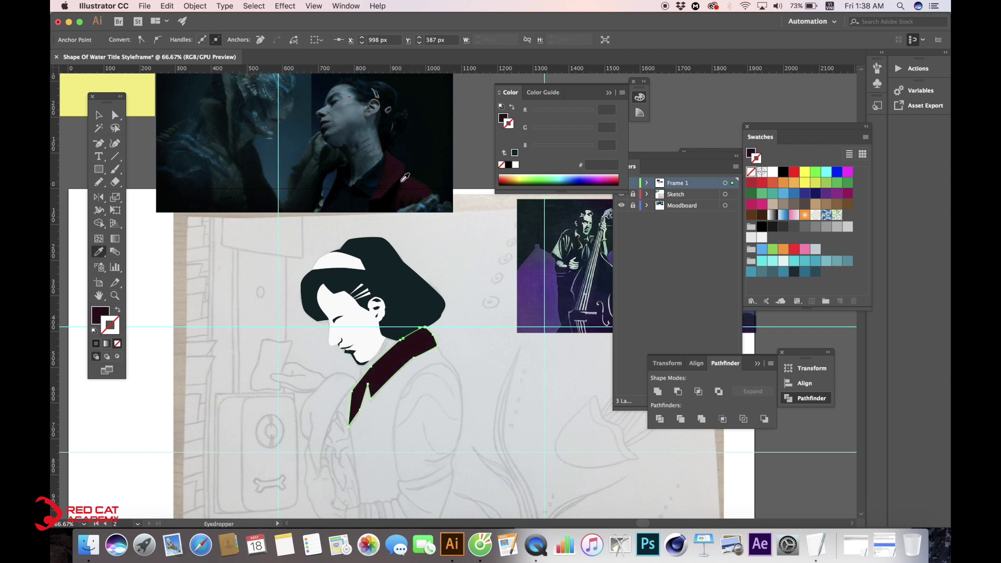
double_click(99, 312)
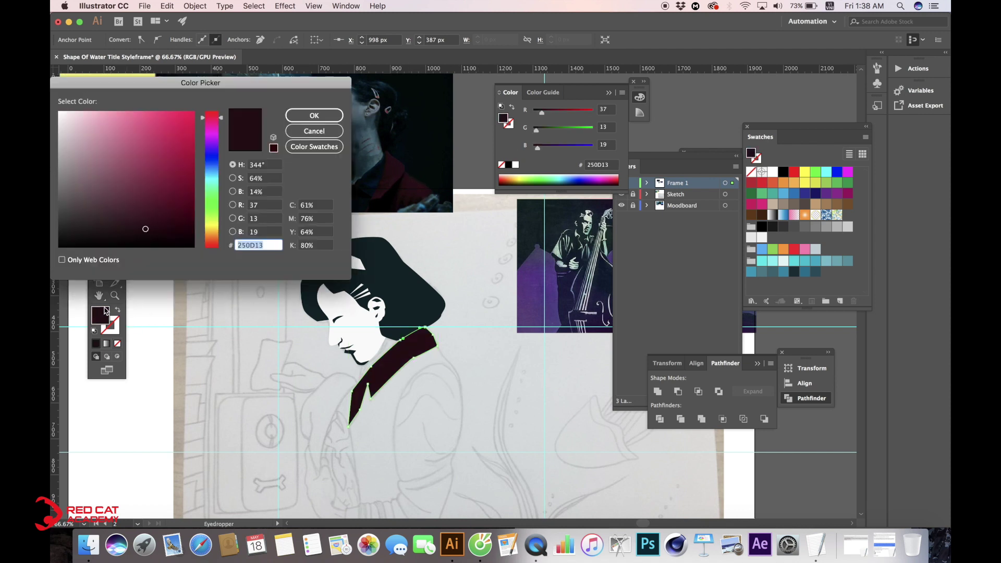
left_click_drag(147, 224, 156, 212)
left_click(316, 115)
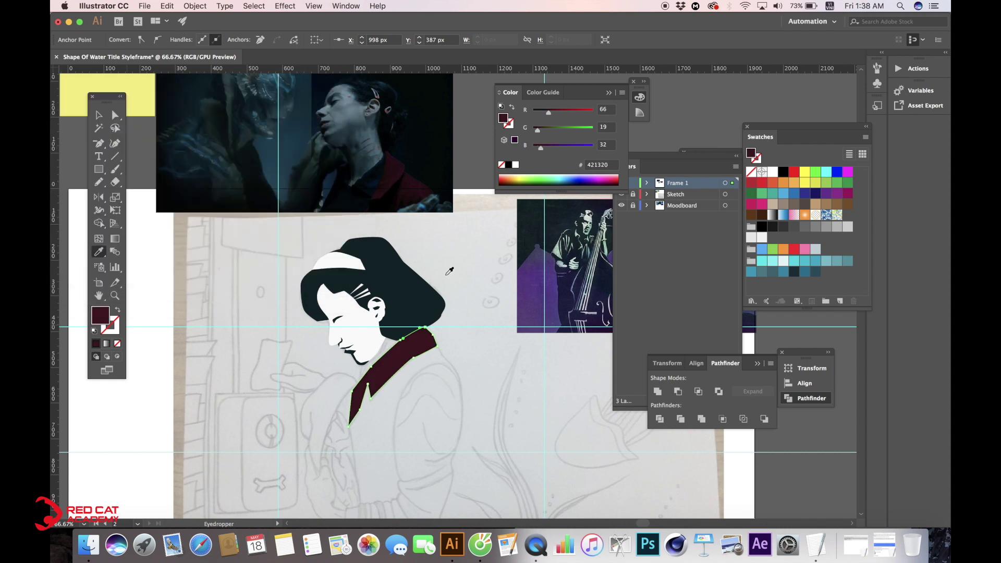
key("v")
left_click(490, 297)
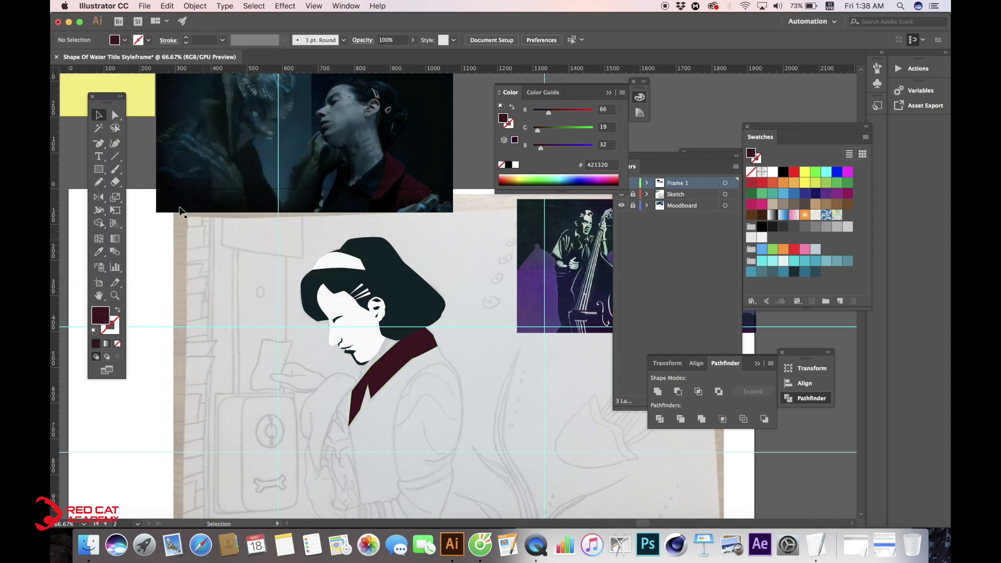
Draw a closed neck shape with the Pen tool, filling the gap between the jaw, the hair and the collar.
left_click_drag(99, 143, 145, 150)
scroll(370, 368, "down", 2)
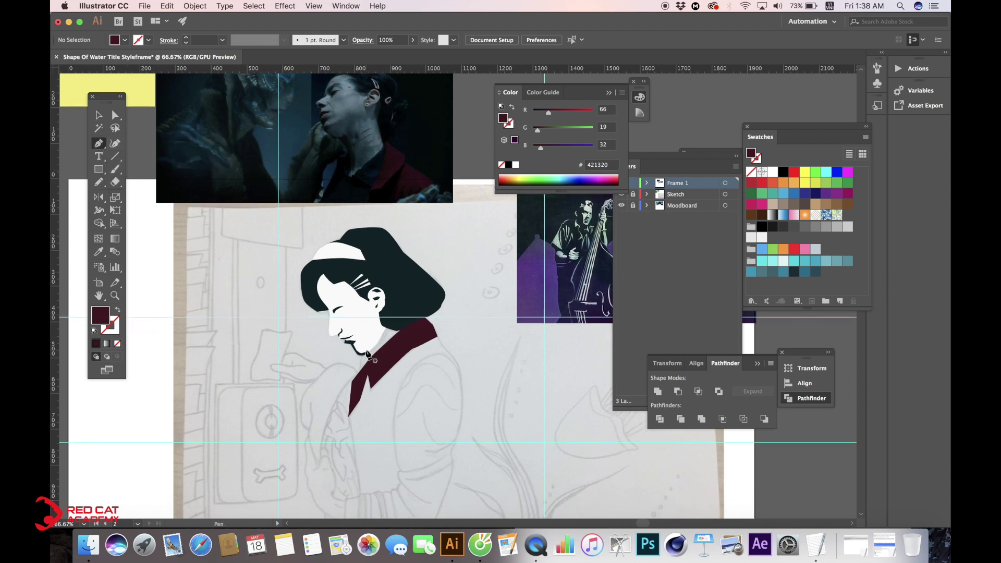
key("super+plus")
scroll(368, 356, "up", 4)
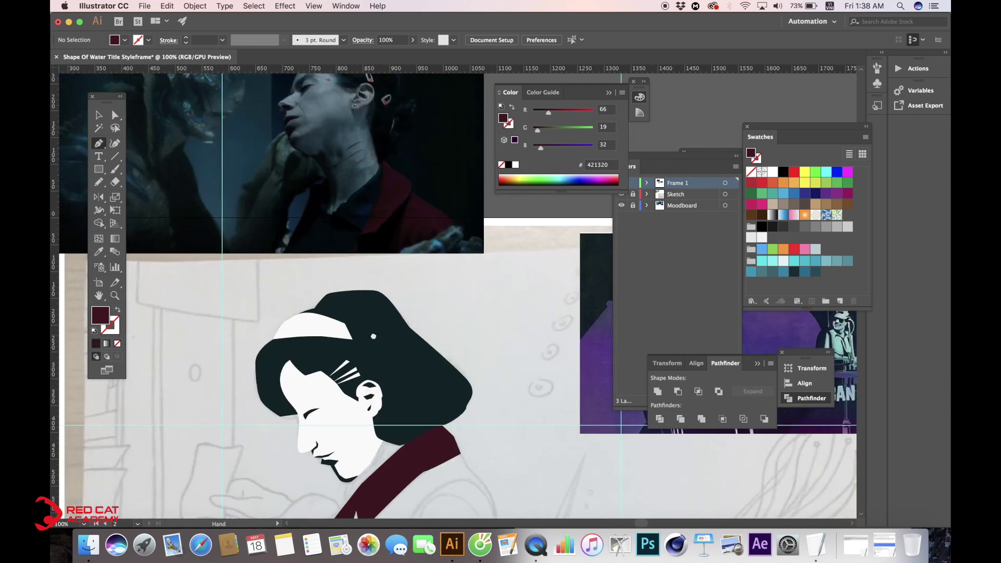
key("space")
left_click_drag(324, 313, 324, 267)
key("super+minus")
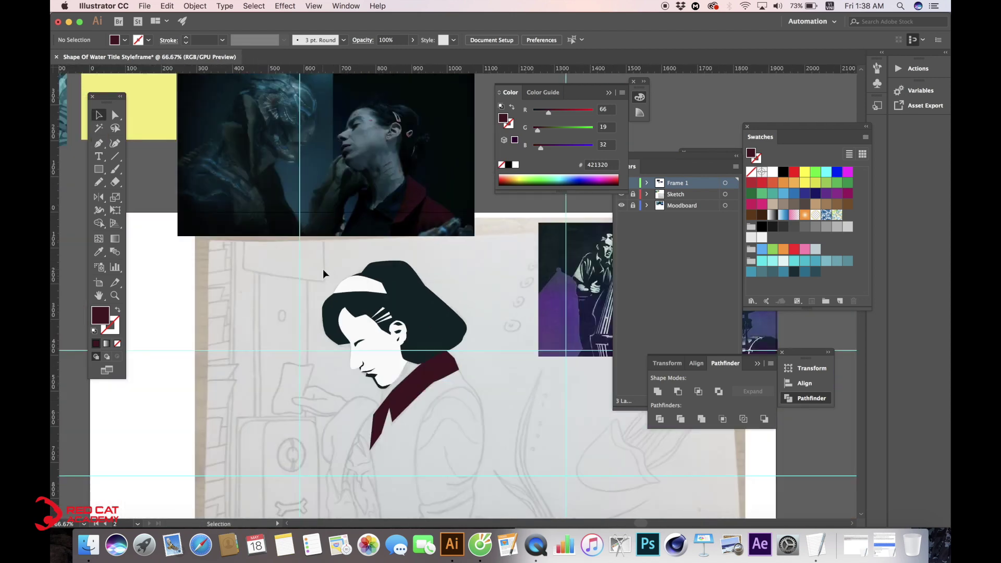
left_click_drag(438, 431, 430, 391)
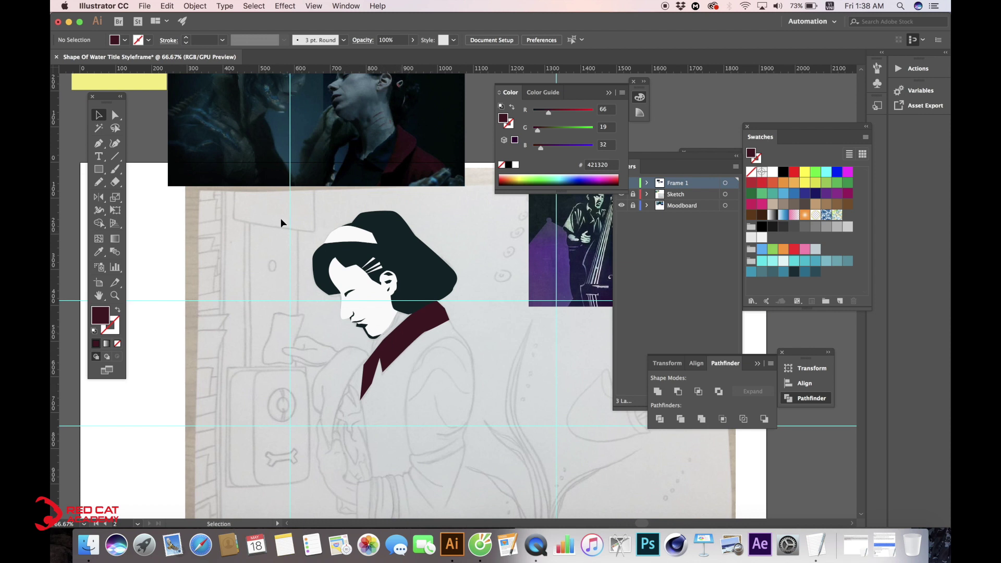
left_click(99, 143)
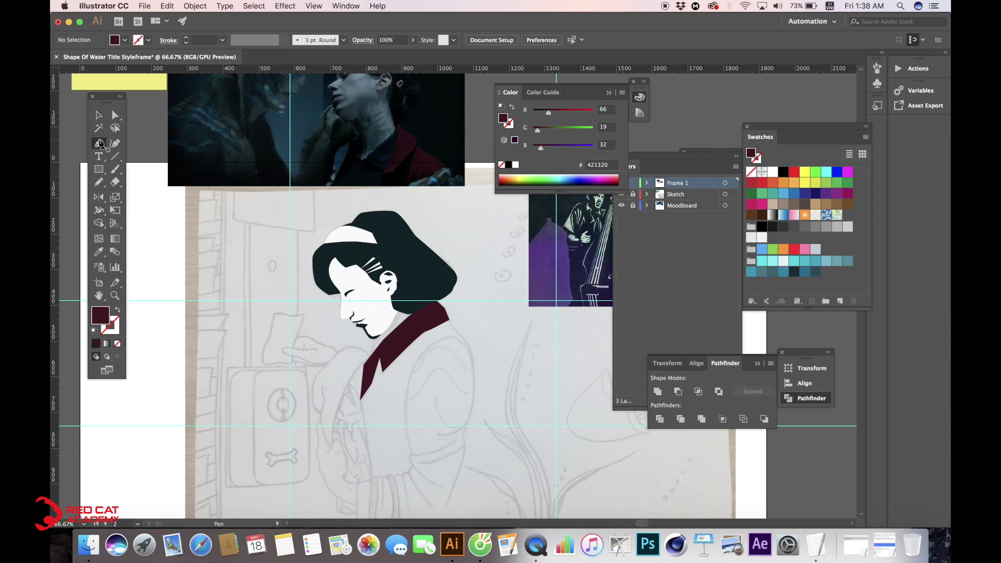
left_click(381, 334)
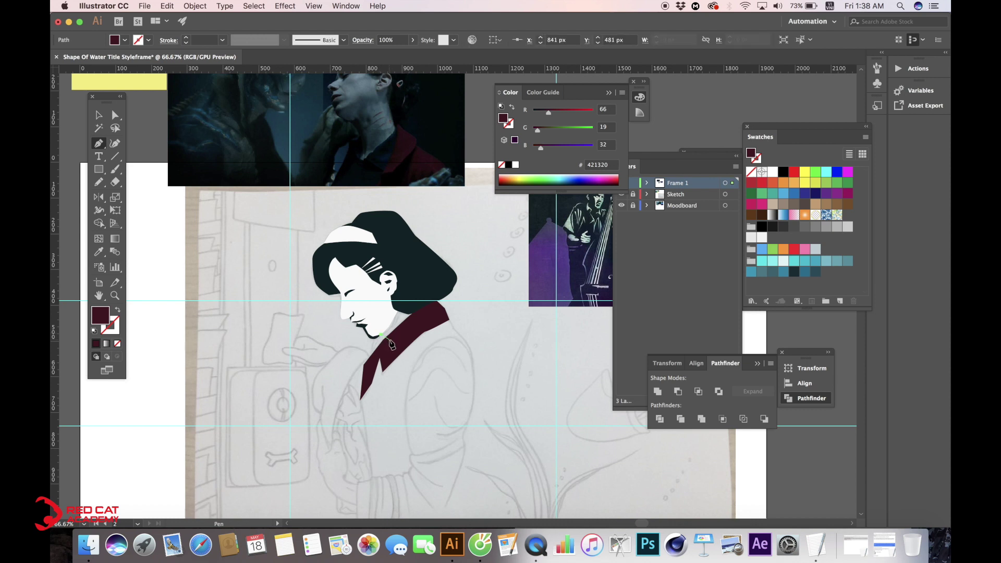
left_click(388, 340)
left_click(420, 311)
left_click(403, 309)
left_click(381, 334)
Give the neck shape the face's off-white fill.
key("v")
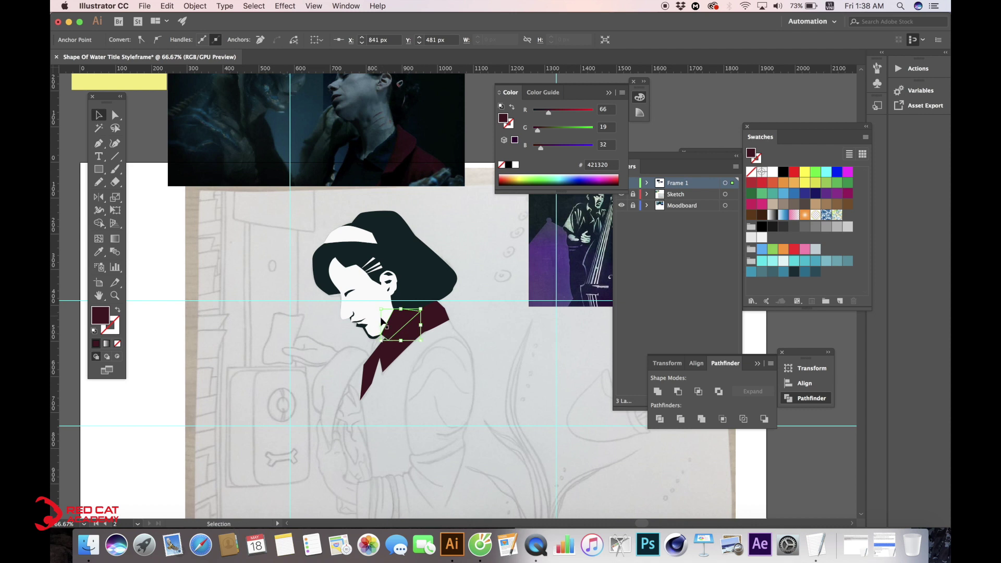
key("i")
left_click(387, 319)
key("v")
Cut the neck shape and paste it behind the face shape.
key("super+shift+a")
left_click(403, 315, "super")
key("super+x")
left_click(385, 302)
key("super+b")
left_click(500, 346)
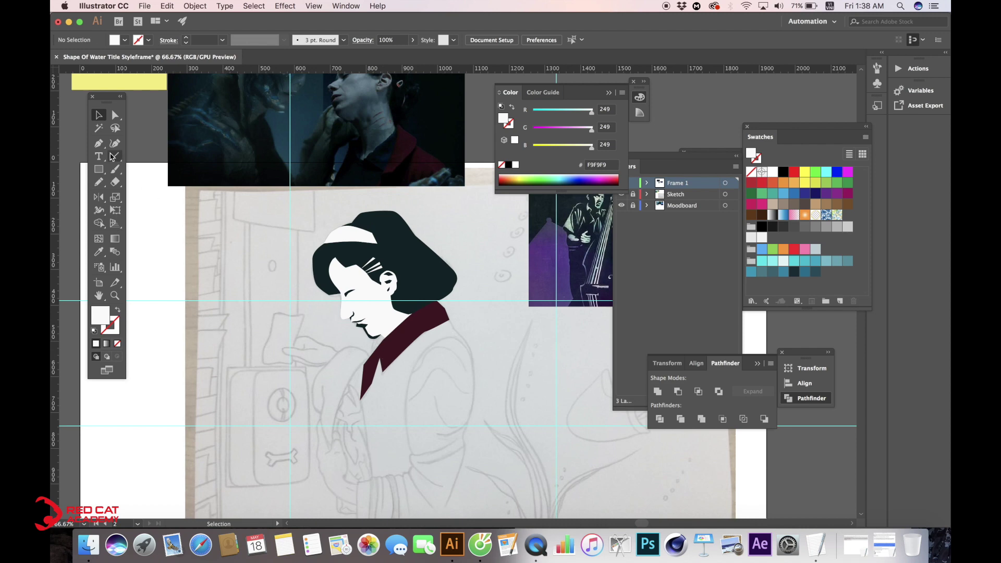
Examine the white line highlights on the bass player's clothing in the moodboard illustration.
left_click(99, 143)
left_click_drag(494, 470, 477, 386)
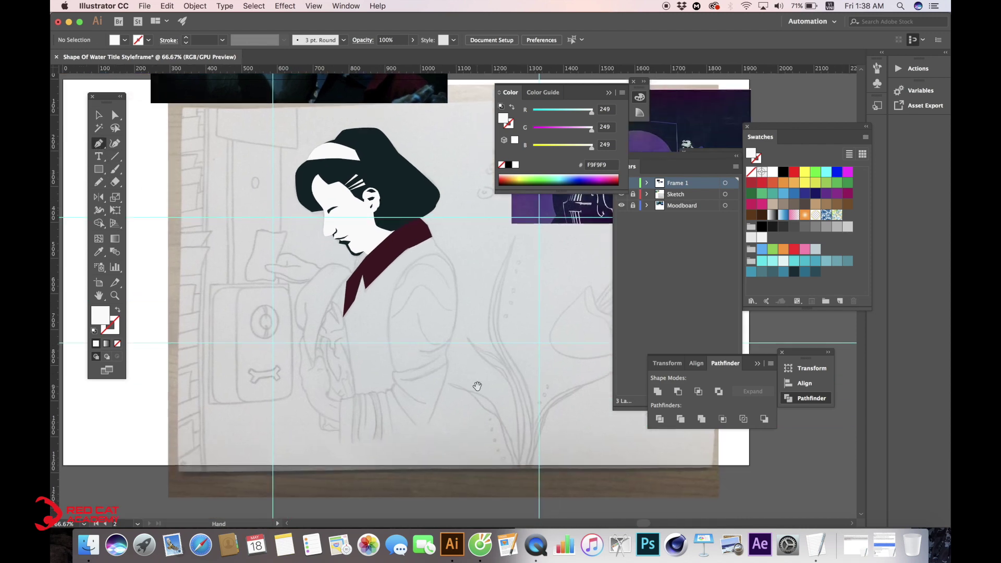
left_click_drag(509, 320, 384, 335)
left_click_drag(436, 234, 372, 290)
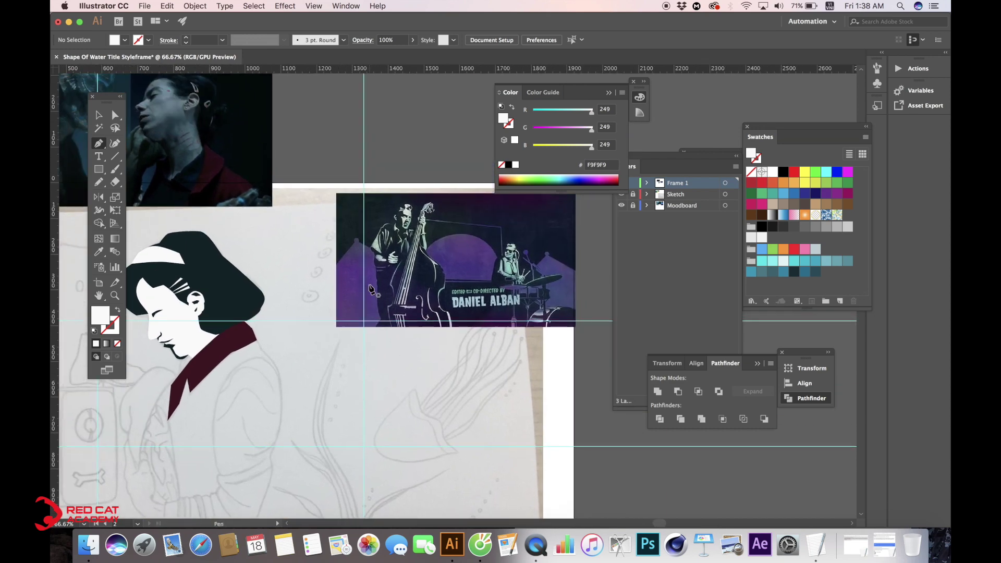
key("super+equal")
key("super+equal")
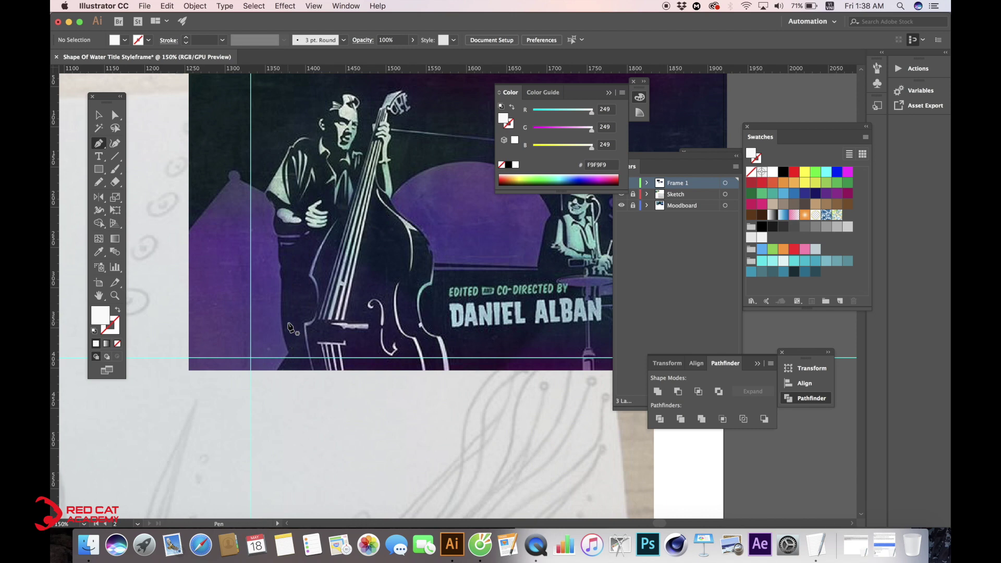
key("super+minus")
scroll(288, 327, "down", 10)
scroll(288, 327, "left", 10)
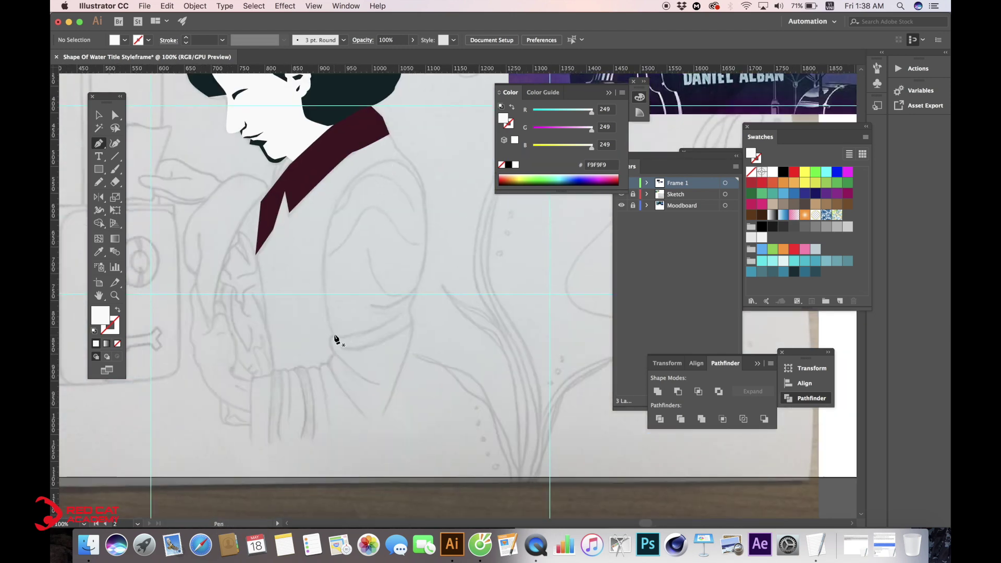
Draw two tapered off-white fold highlights across the sketched sleeve at the elbow with the Pen tool.
left_click_drag(334, 336, 369, 331)
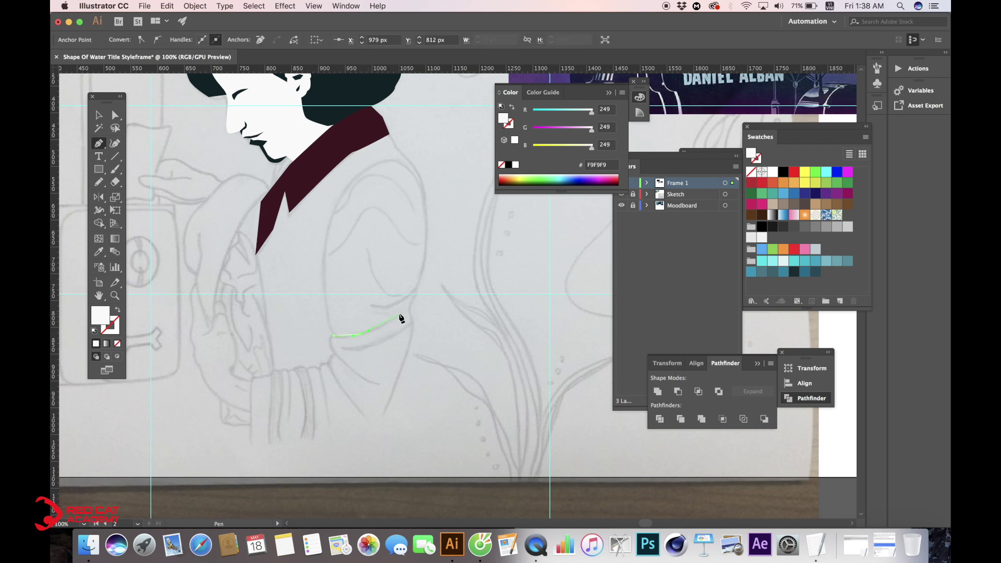
left_click(399, 313)
left_click(360, 330)
left_click(334, 336)
left_click_drag(342, 349, 371, 352)
left_click(412, 322)
left_click(342, 350)
Draw a short pointed off-white fold highlight on the sleeve just above the two elbow folds.
left_click_drag(318, 373, 296, 367)
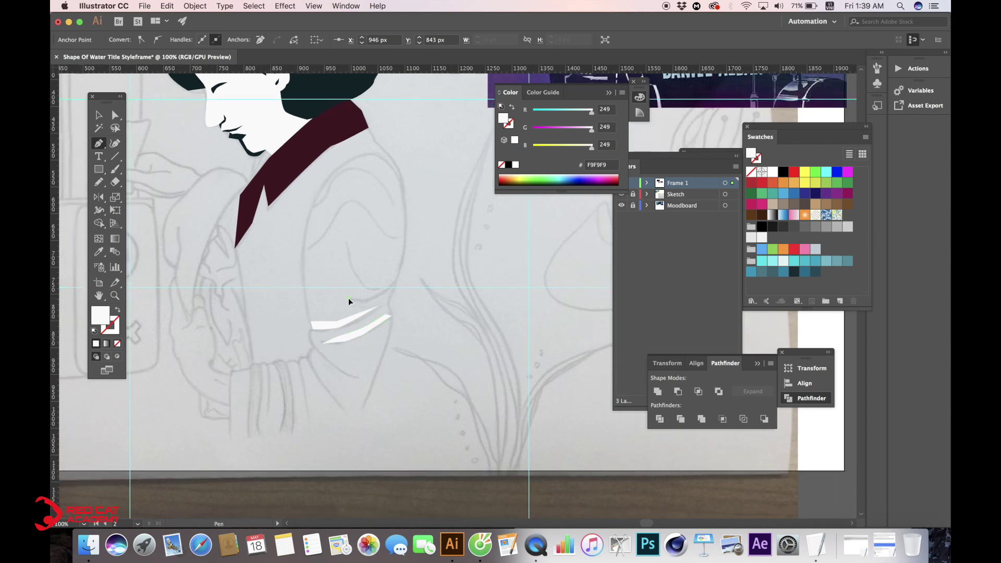
left_click_drag(348, 298, 369, 301)
left_click(395, 282)
left_click_drag(381, 285, 348, 327)
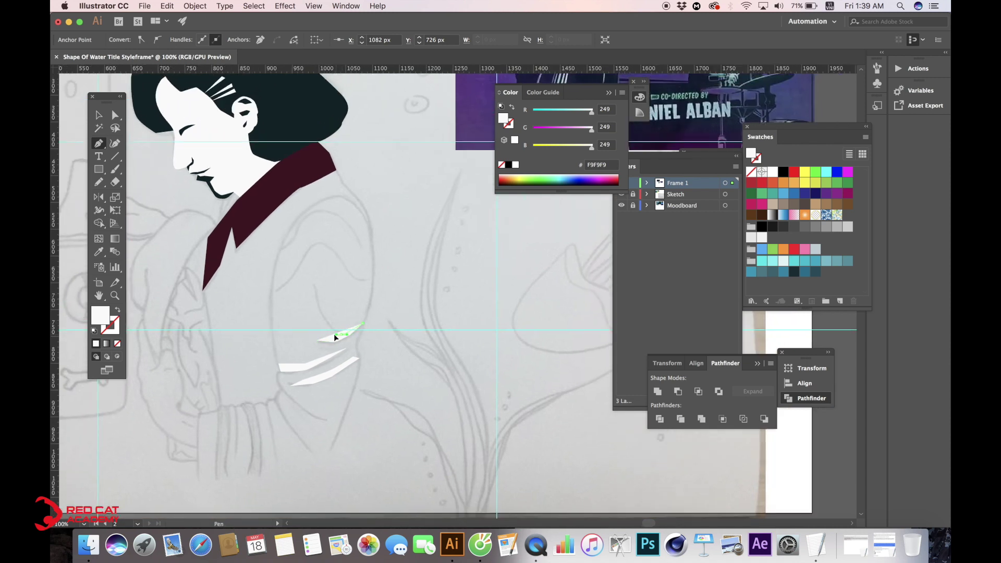
left_click(319, 339)
left_click(313, 339)
Draw a thin arched off-white fold highlight across the upper sleeve, closing the shape along its inner edge.
left_click_drag(286, 285, 354, 274)
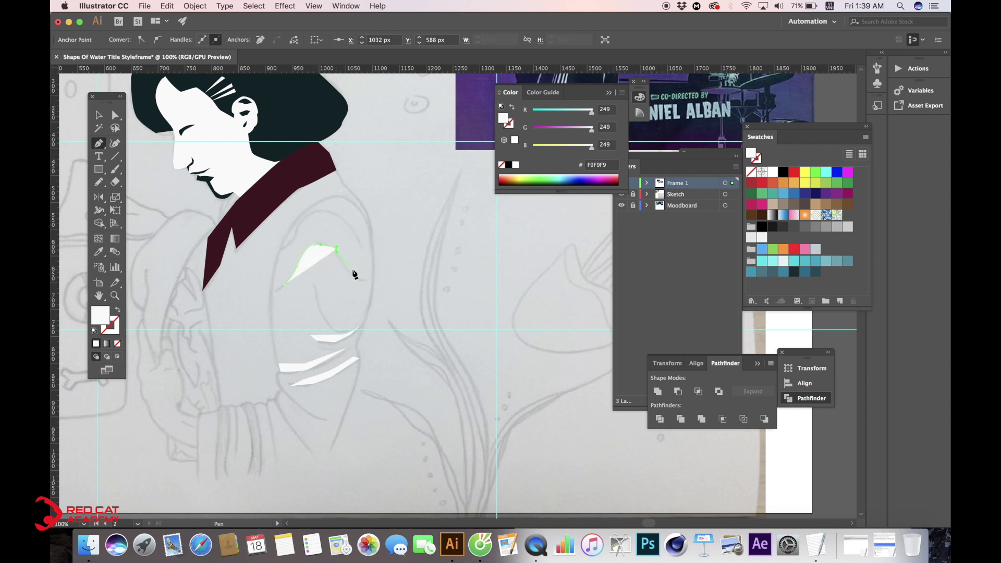
left_click(359, 275)
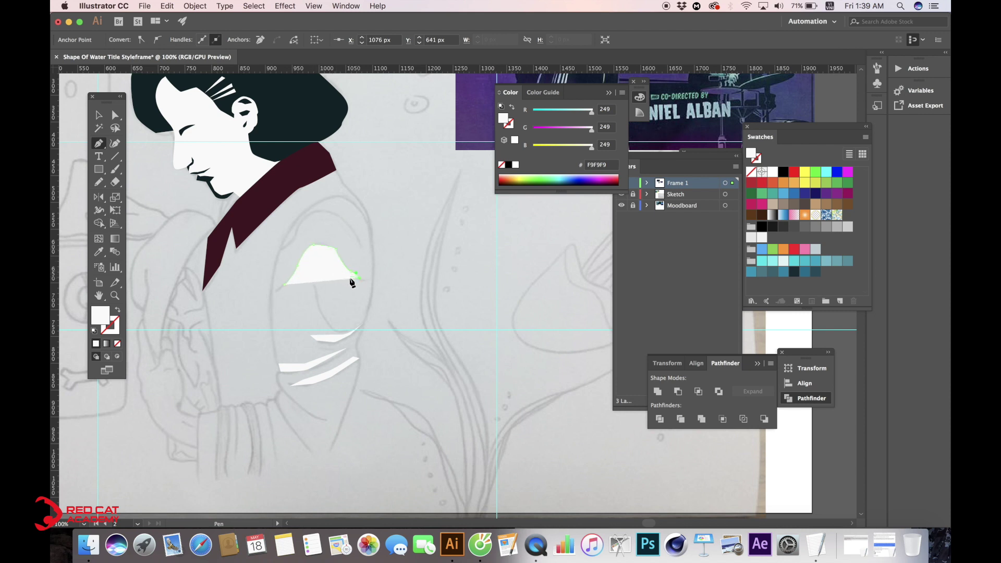
left_click(347, 274)
left_click_drag(325, 254, 306, 253)
left_click(298, 264)
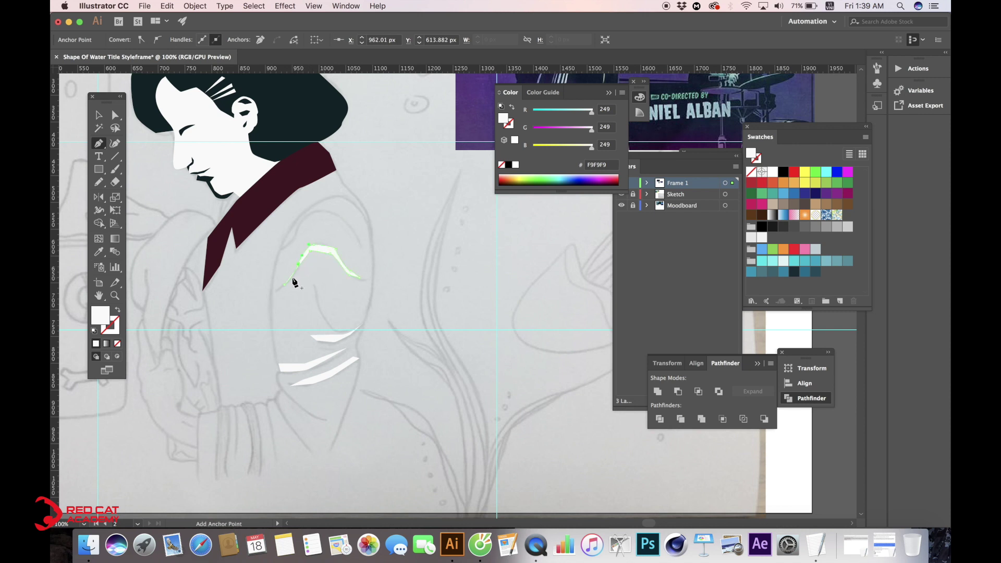
left_click(303, 264)
left_click(286, 285)
Draw two narrow tapered off-white fold highlights running down from the jacket's waistline.
scroll(287, 290, "down", 5)
scroll(287, 289, "left", 4)
left_click(349, 375)
left_click(345, 310)
left_click(339, 312)
left_click(324, 313)
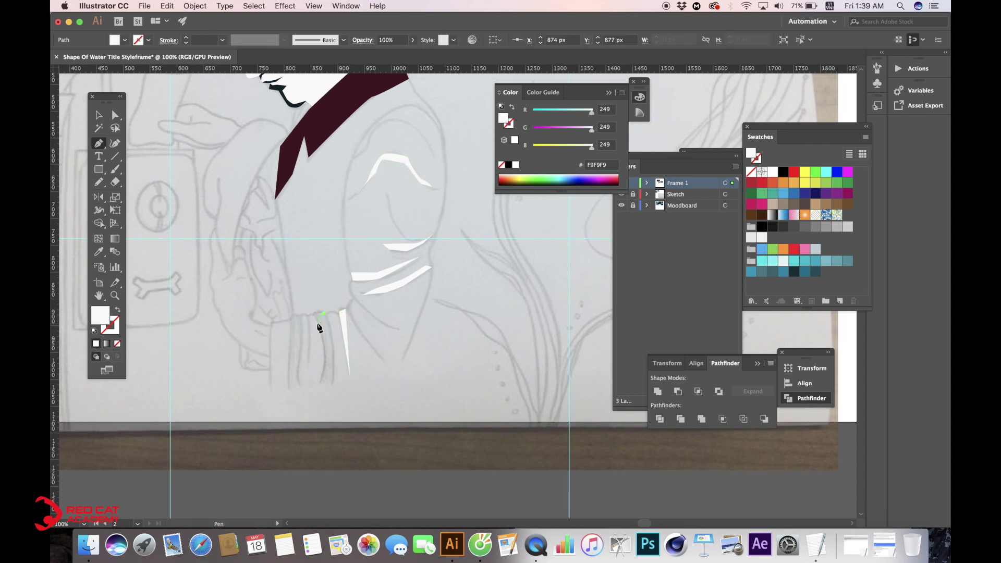
left_click(324, 329)
left_click(329, 352)
left_click(324, 313)
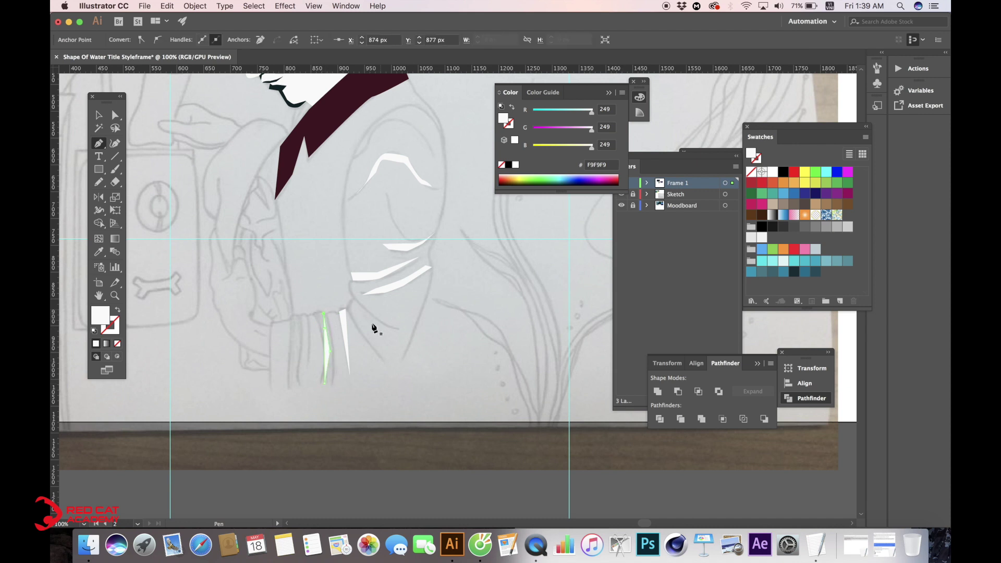
Paint thin white fold lines with the Paintbrush on the shoulder, inner sleeve, below the elbow and beneath the waistline.
left_click(116, 170)
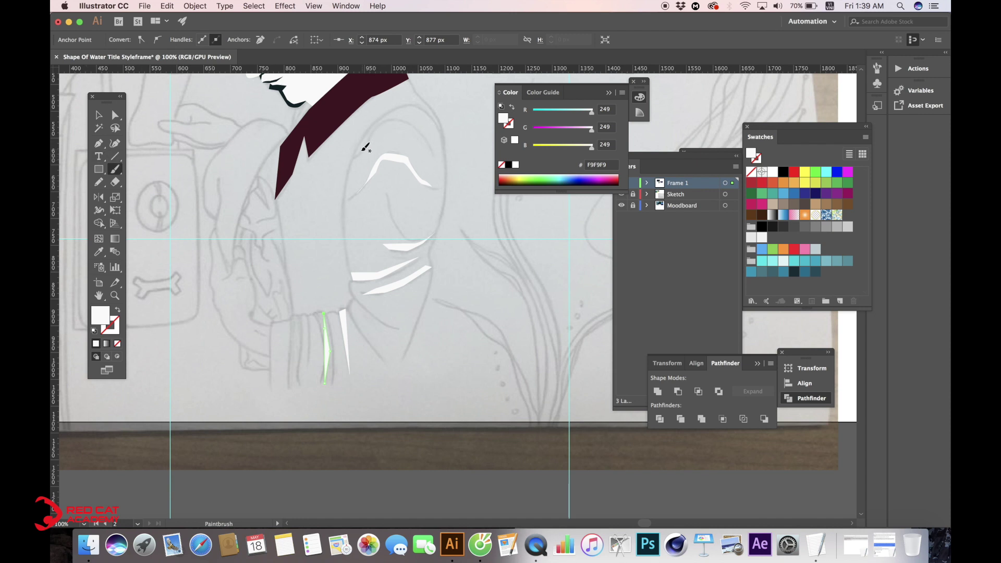
left_click_drag(410, 121, 437, 148)
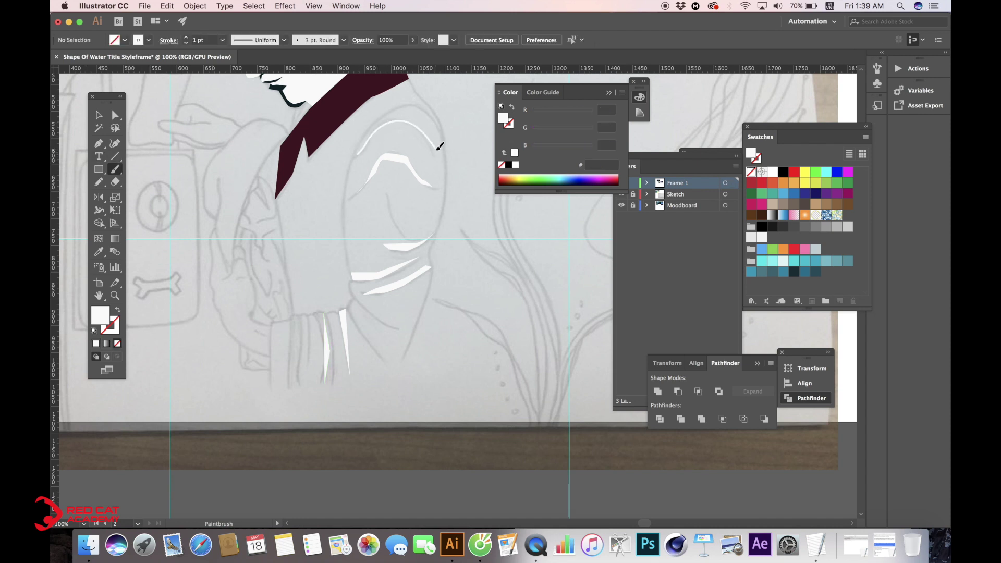
left_click_drag(392, 202, 402, 234)
mouse_move(362, 301)
left_mouse_down()
mouse_move(382, 328)
mouse_move(357, 327)
mouse_move(377, 357)
left_mouse_up()
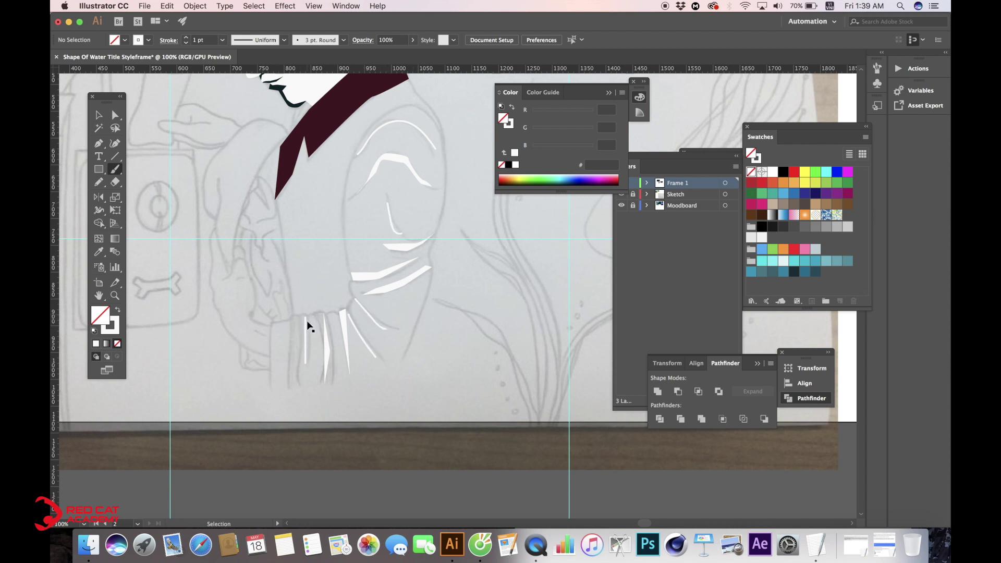
left_click_drag(306, 319, 312, 362)
mouse_move(302, 320)
left_mouse_down()
mouse_move(303, 378)
mouse_move(292, 358)
mouse_move(290, 389)
left_mouse_up()
Draw a slim outlined fold shape with the Pen tool above the painted shoulder line, beside the collar.
left_click(99, 142)
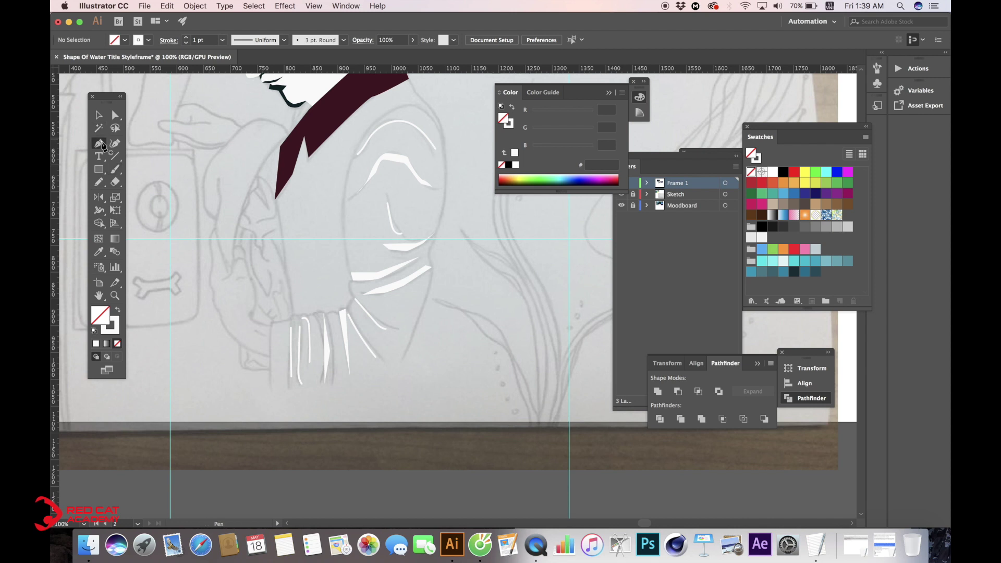
left_click(371, 129)
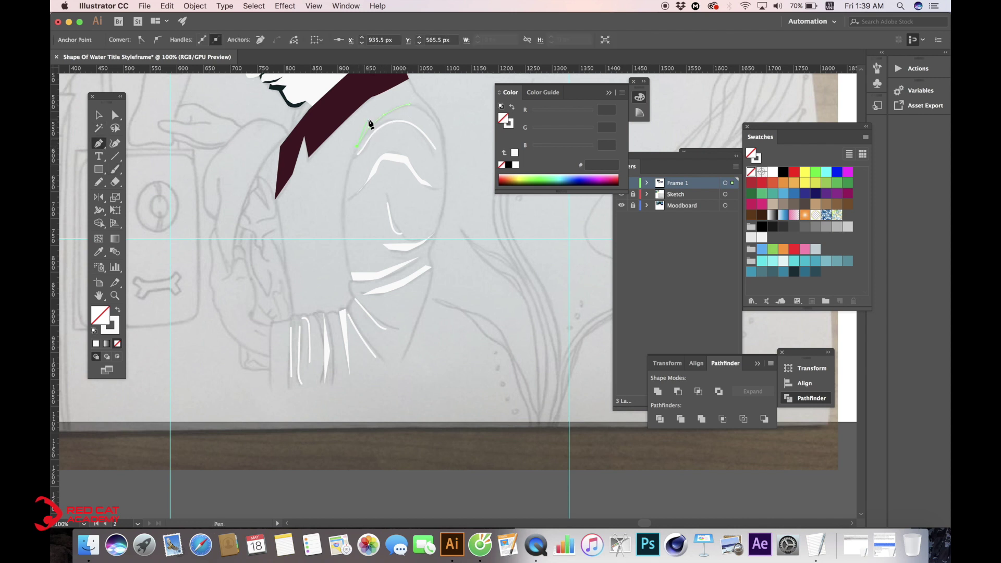
left_click(385, 111)
left_click(409, 102)
key("v")
left_click(459, 123)
Trace the inner edge of the sleeve highlight from the upper arm down and along the jacket's waistline.
key("p")
left_click(349, 166)
left_click(348, 200)
left_click_drag(344, 242, 346, 251)
mouse_move(313, 317)
left_mouse_down()
mouse_move(325, 309)
mouse_move(299, 321)
left_mouse_up()
left_click(301, 314)
Close the sleeve highlight by tracing back along the waistline folds and up the sleeve's front edge.
key("super+equal")
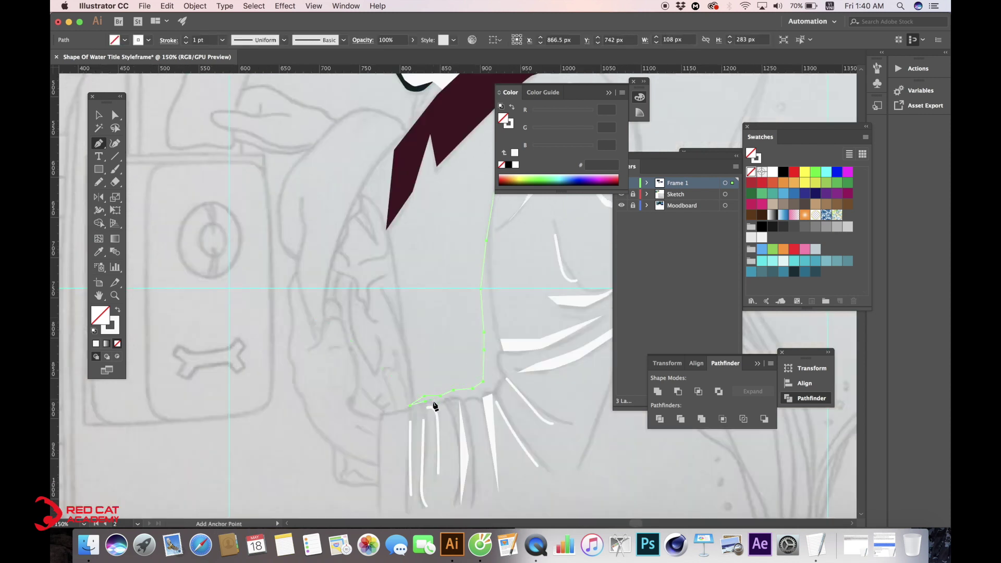
left_click(435, 404)
left_click(457, 401)
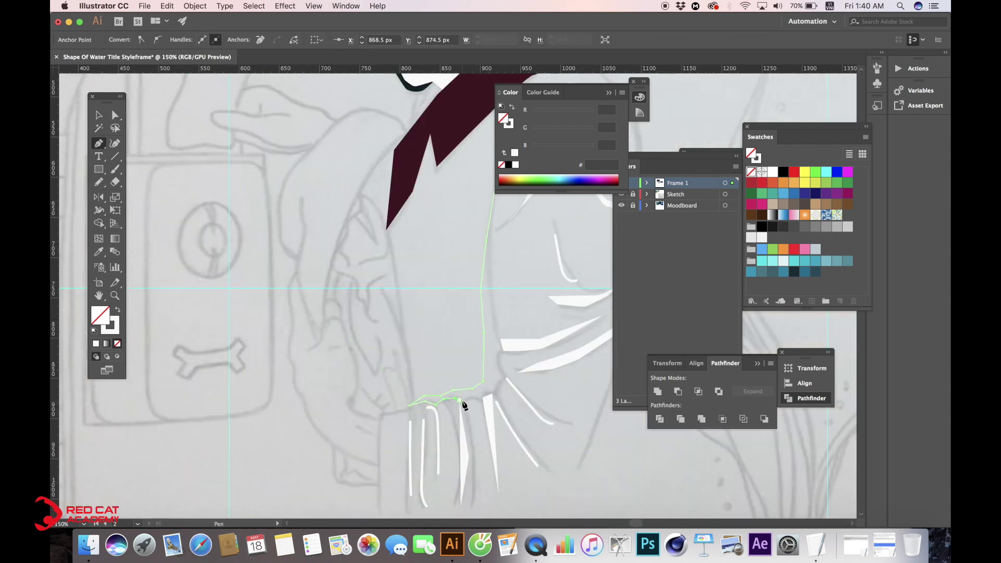
left_click(476, 398)
left_click(490, 393)
left_click(498, 357)
left_click(493, 311)
scroll(492, 313, "up", 3)
scroll(492, 312, "right", 2)
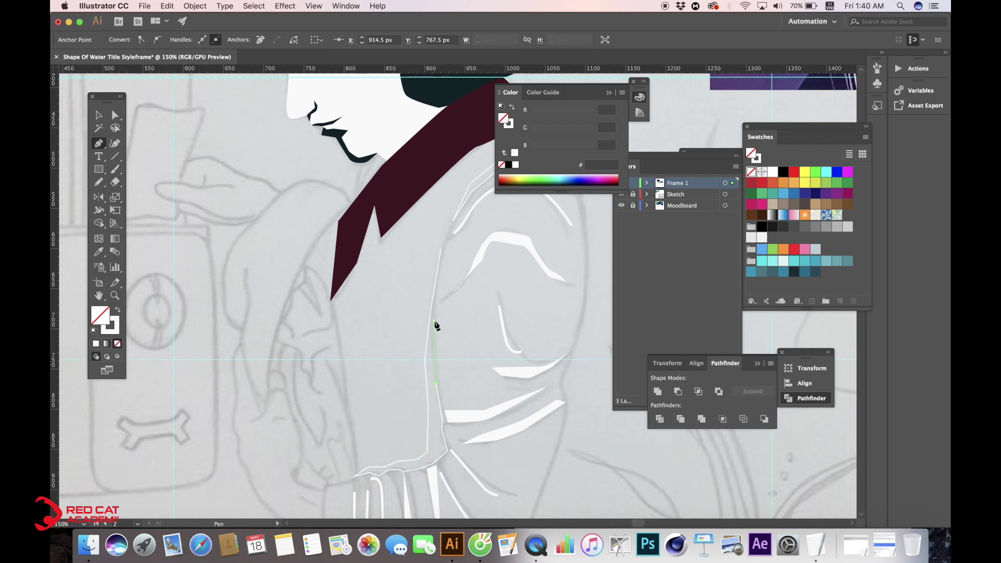
left_click(441, 250)
Fill the long sleeve and waistline highlight with the off-white sampled from the other folds.
key("super+minus")
key("super+minus")
key("i")
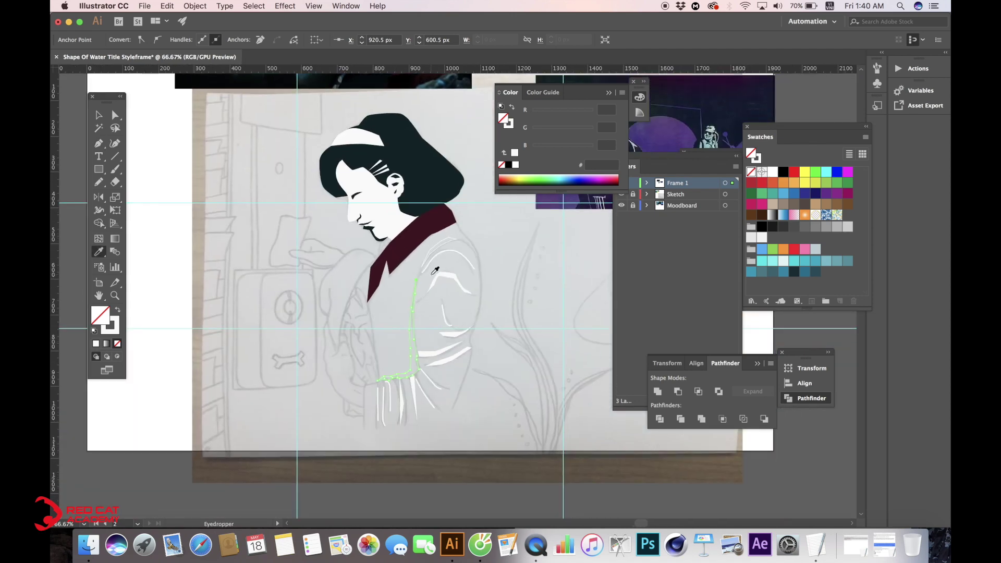
left_click(449, 275)
key("v")
Trace the jacket outline with the Pen tool from the collar tip down the front, around the hem and up to the elbow.
left_click(98, 143)
left_click_drag(443, 268, 410, 258)
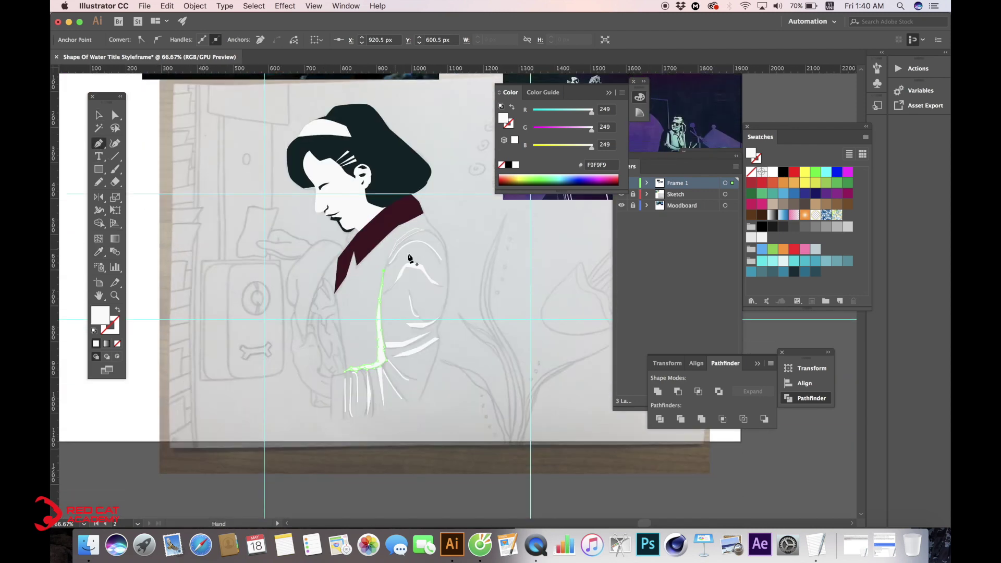
left_click(334, 294)
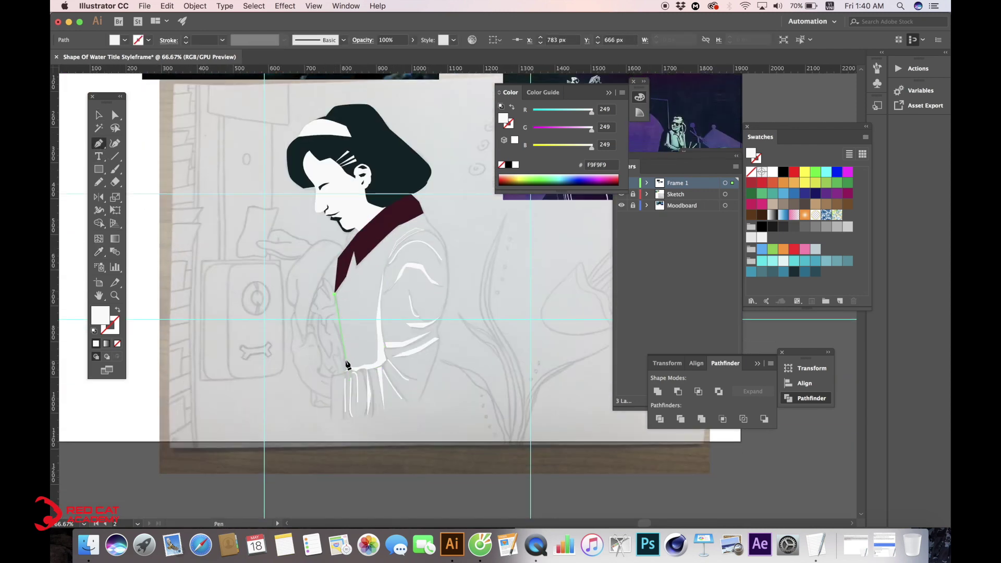
left_click(345, 372)
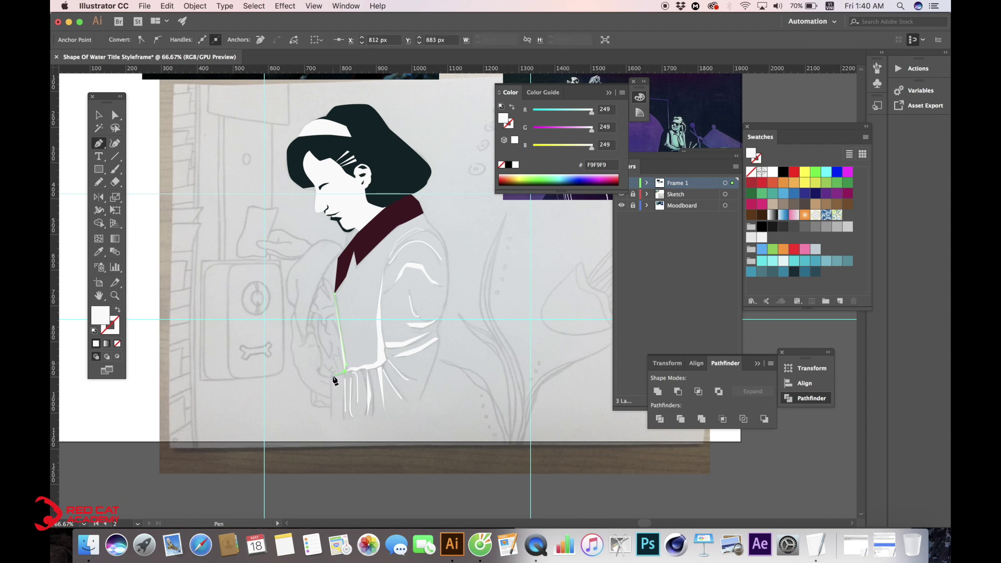
left_click(332, 376)
left_click(332, 397)
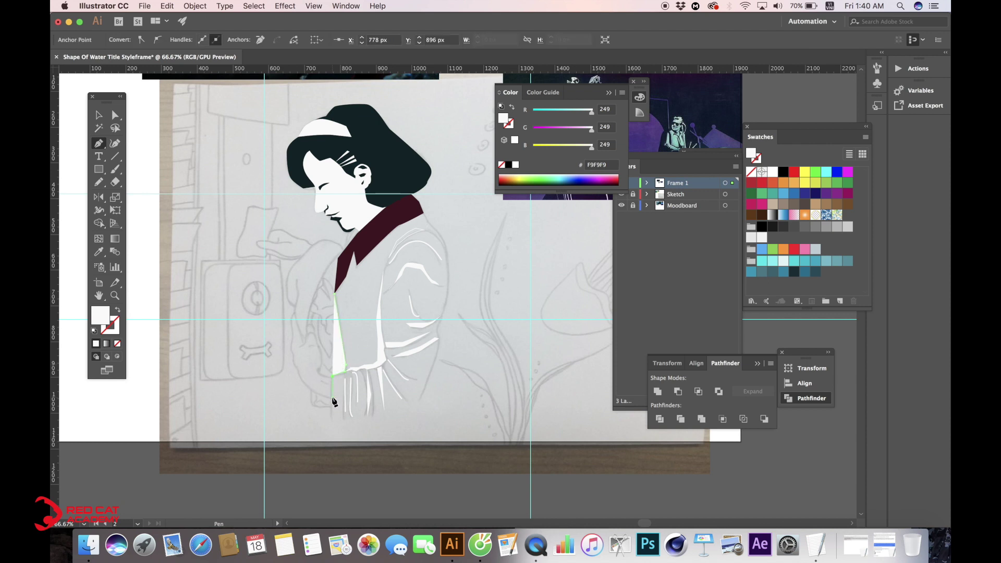
left_click(331, 453)
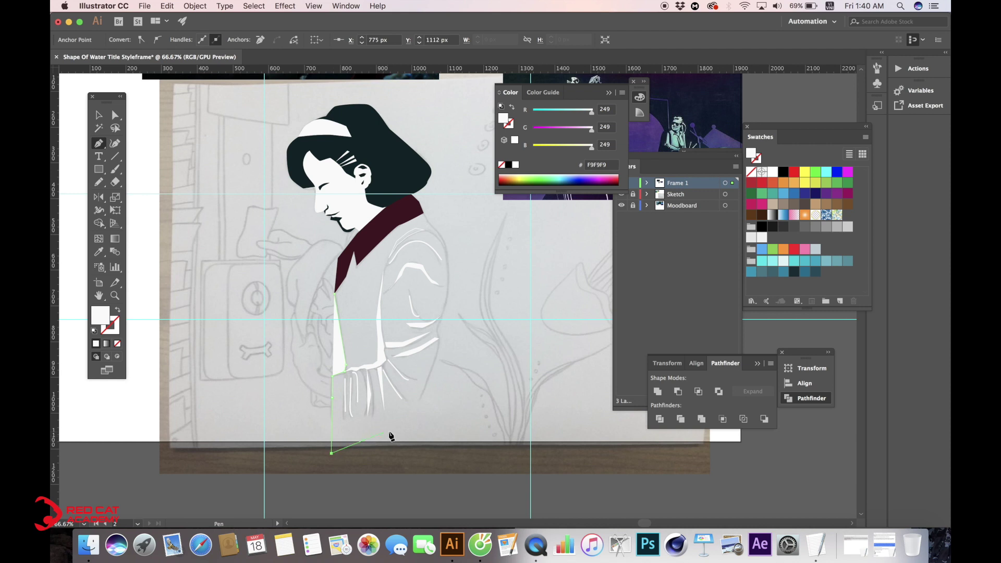
left_click(394, 426)
left_click(420, 398)
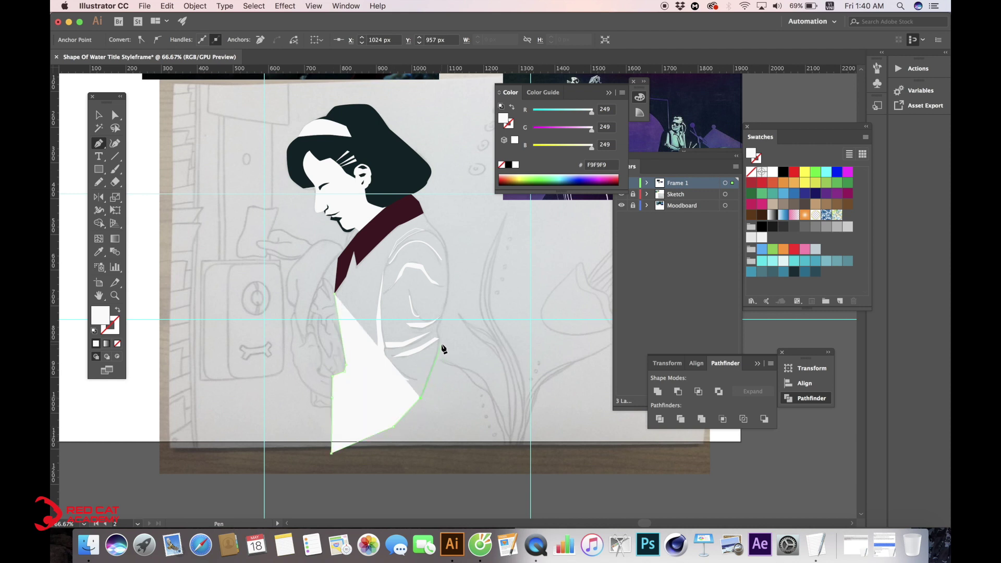
left_click(439, 339)
left_click(438, 323)
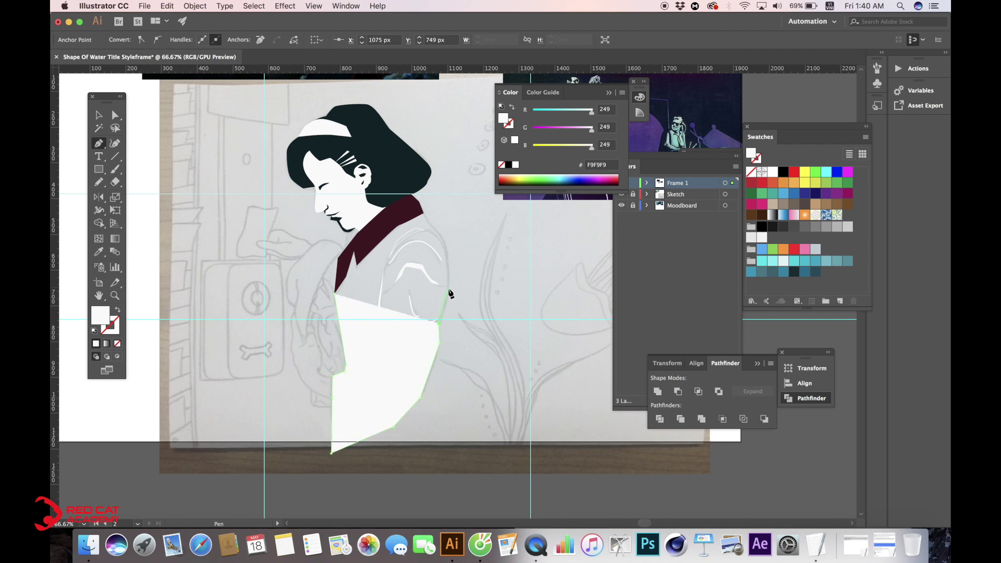
Continue the jacket outline up the back and over the shoulder, closing it beneath the collar at its lower tip.
left_click(448, 291)
left_click(447, 249)
left_click(437, 231)
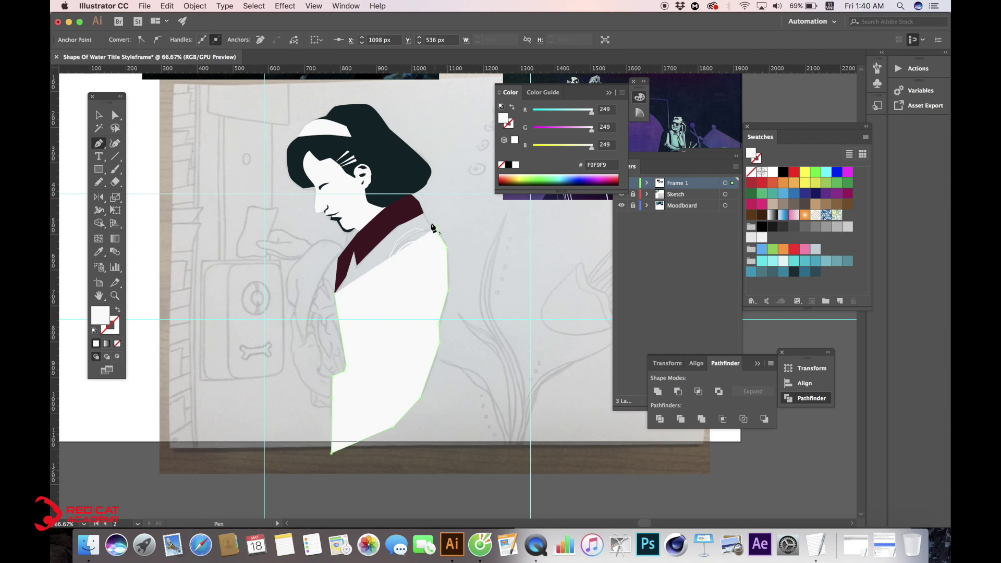
left_click(424, 212)
left_click(389, 224)
left_click(355, 245)
left_click(346, 255)
left_click(336, 294)
Fill the jacket shape with the collar's dark red and paste it behind the collar and fold highlights.
key("i")
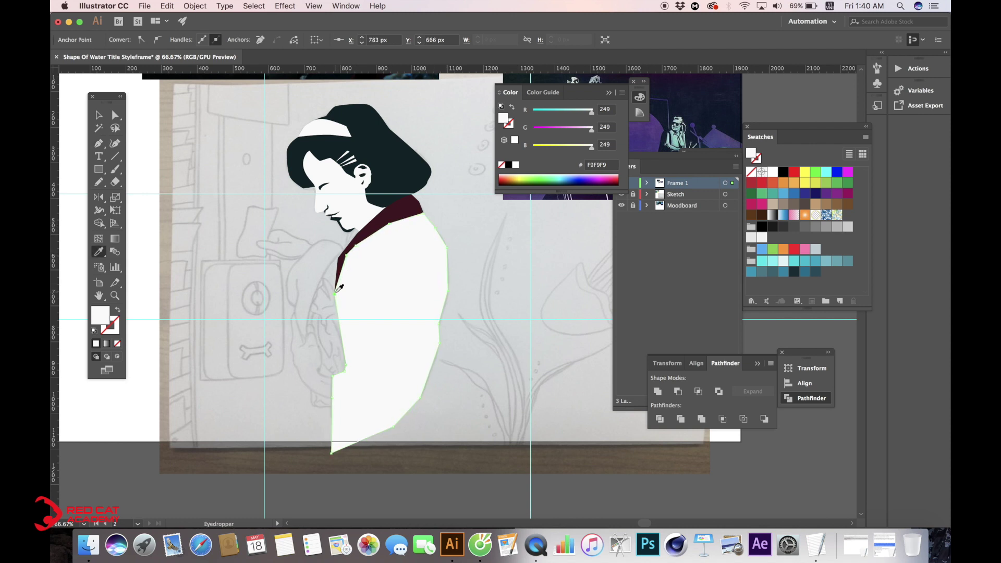
left_click(404, 206)
key("v")
key("Delete")
left_click(391, 230)
left_click(468, 424)
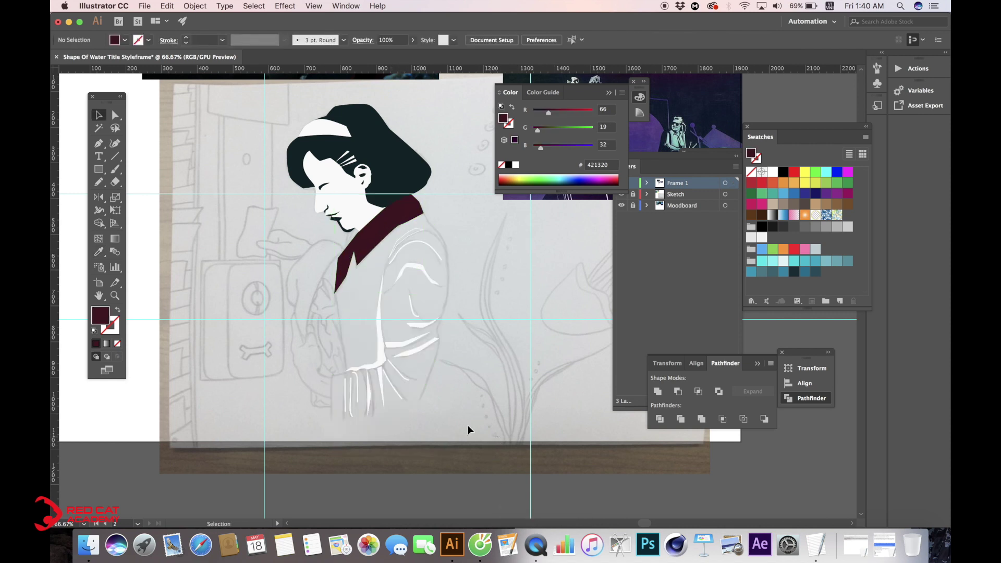
left_click_drag(346, 237, 344, 236)
key("super+b")
left_click(514, 264)
Lighten the jacket body's fill to hex 4C1727 so it differs from the collar.
key("space")
left_click_drag(479, 266, 425, 271)
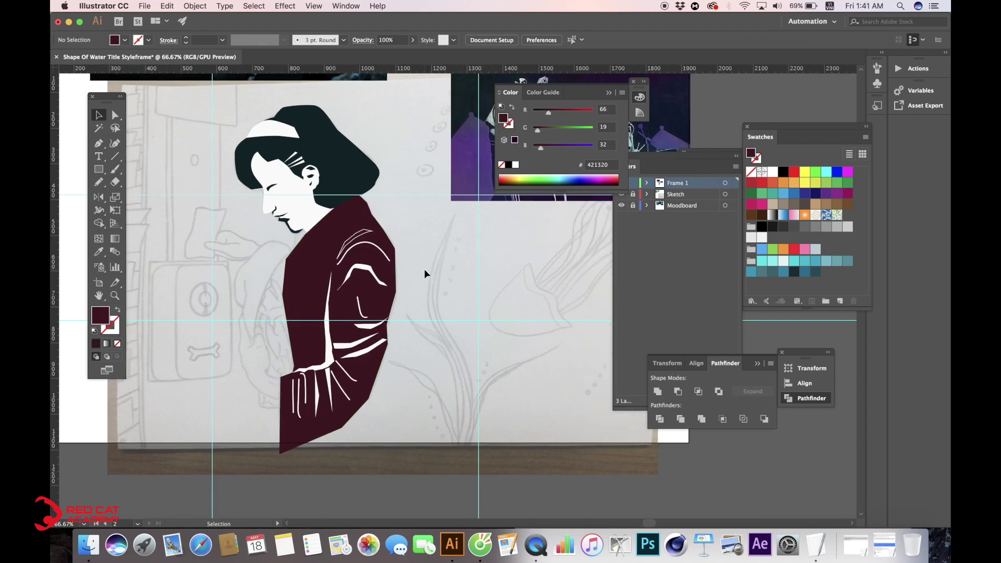
key("super+equal")
scroll(271, 305, "left", 3)
key("a")
left_click(359, 179)
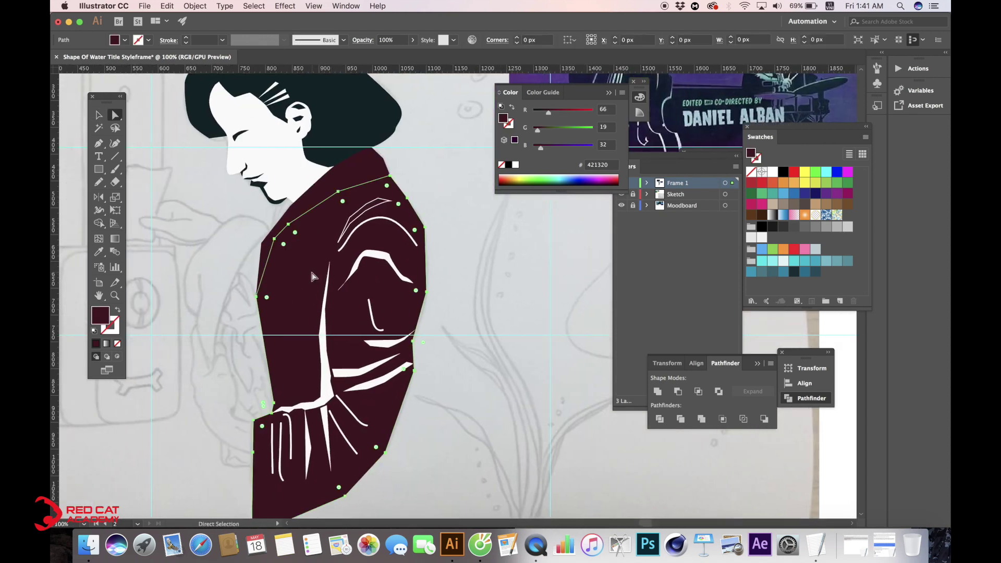
left_click(359, 177)
left_click(308, 266)
left_click(325, 190)
left_click(309, 275)
double_click(101, 315)
left_click(155, 208)
key("Return")
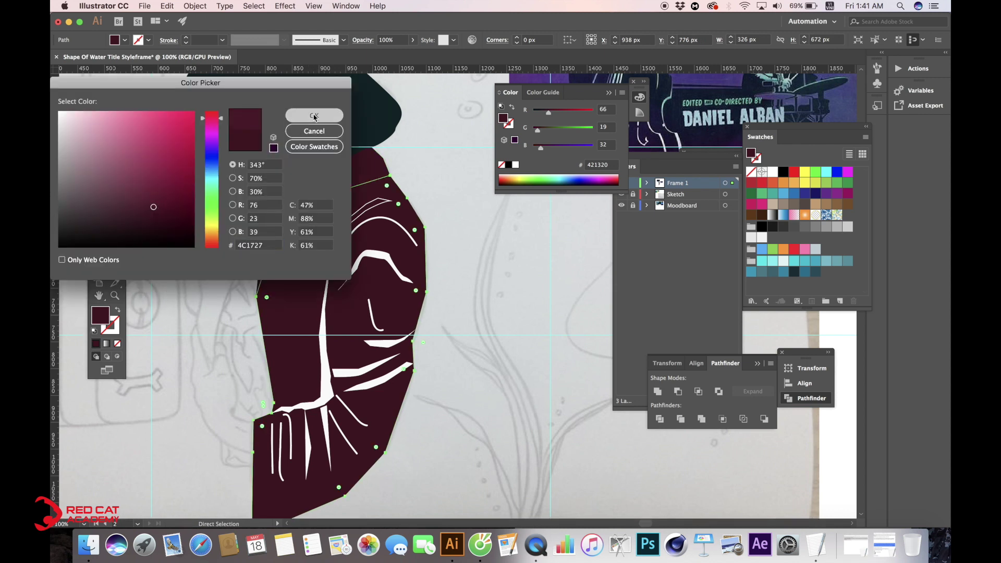
left_click(421, 192)
key("space")
left_click_drag(310, 412, 331, 390)
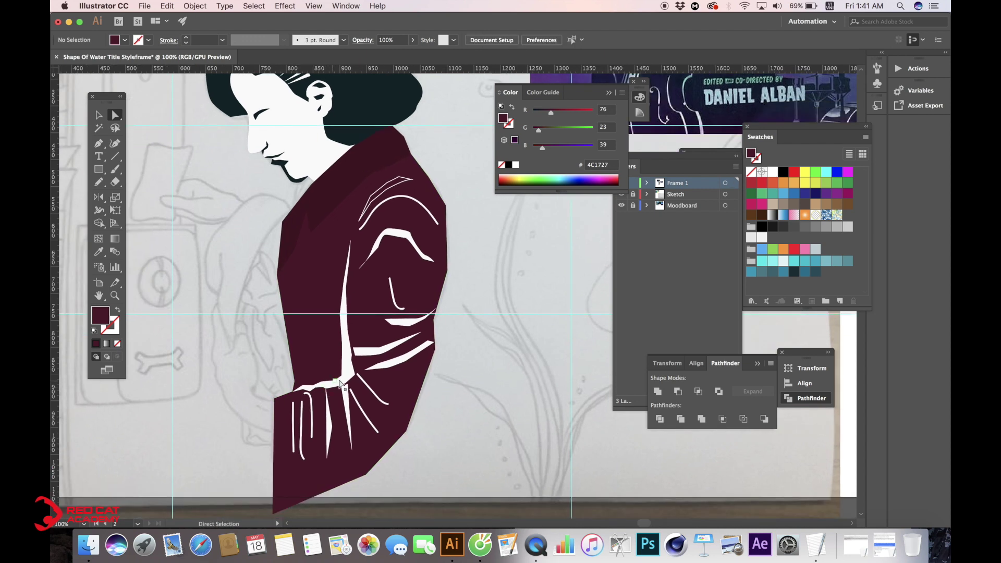
Recolor the long vertical fold shape along the sleeve's front edge with the collar's dark red, hex 421320.
left_click(339, 385)
key("i")
left_click(321, 214)
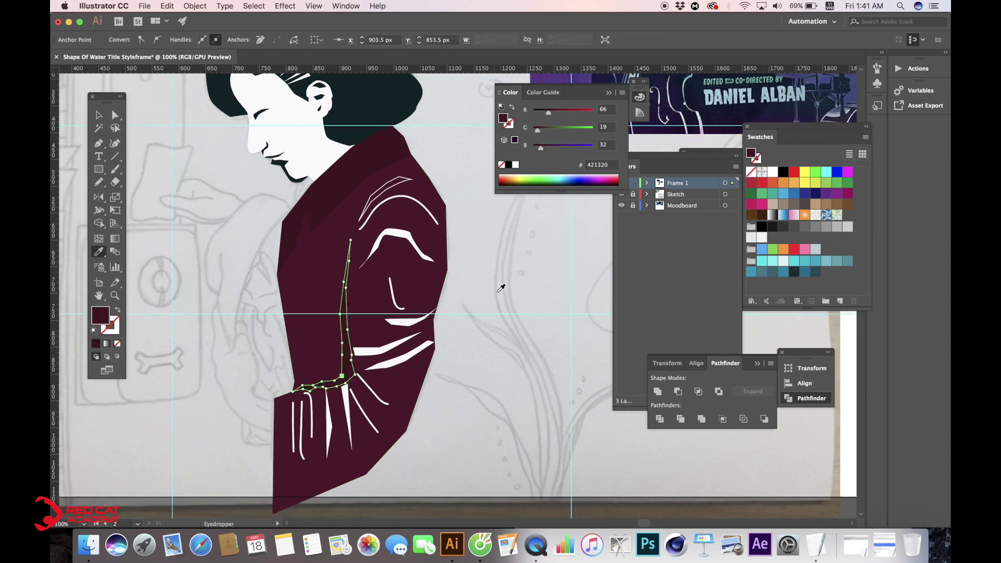
key("a")
key("super+shift+a")
left_click_drag(432, 311, 452, 311)
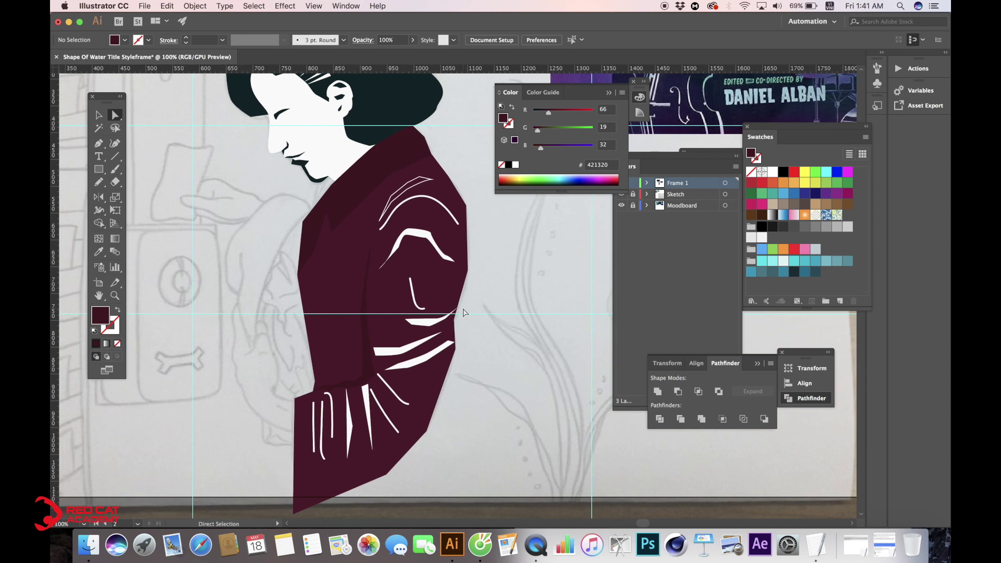
Give the outlined fold at the top of the shoulder the solid off-white fill F9F9F9 of the other folds, without a stroke.
key("super+minus")
key("v")
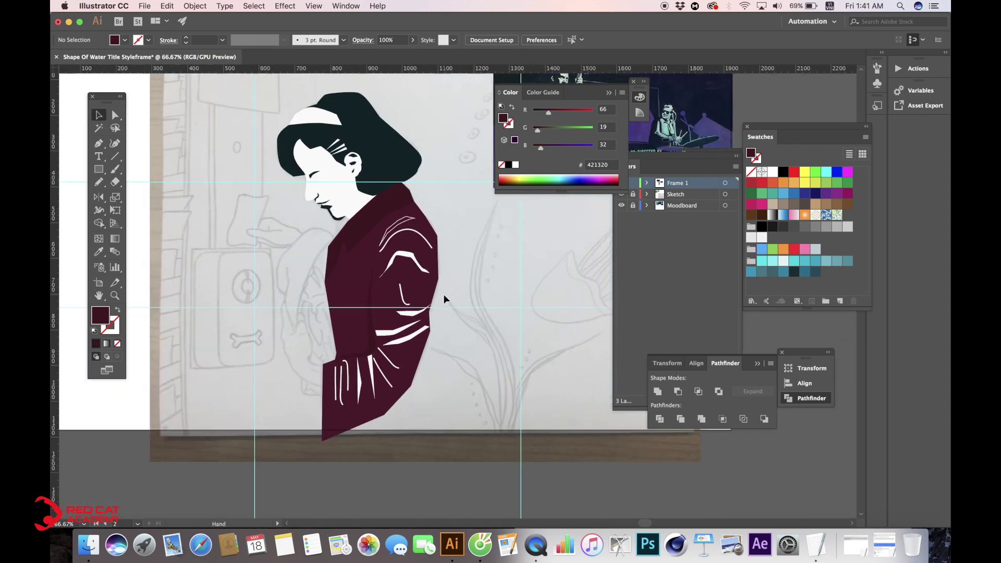
left_click(411, 224)
key("i")
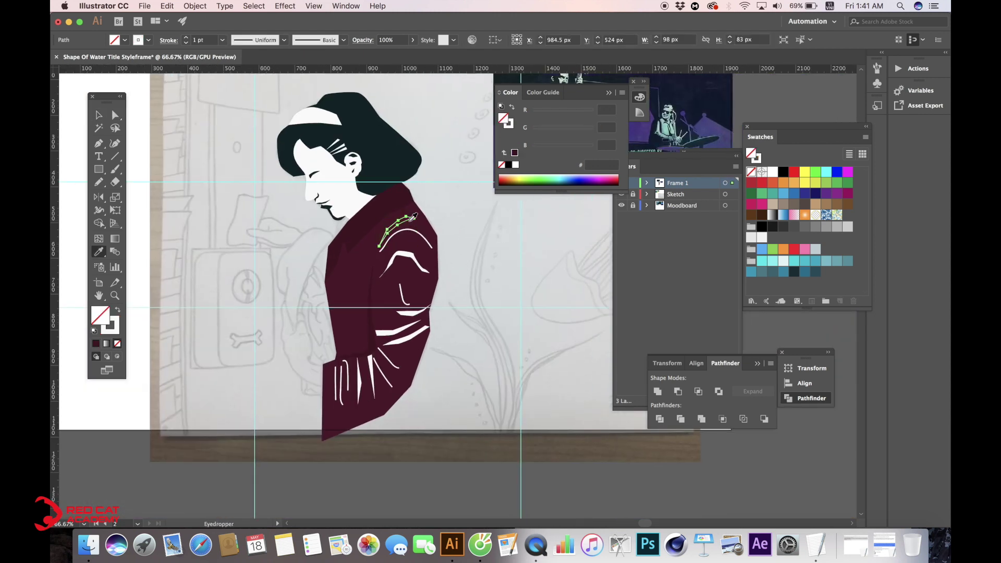
left_click(407, 247)
key("v")
left_click(451, 413)
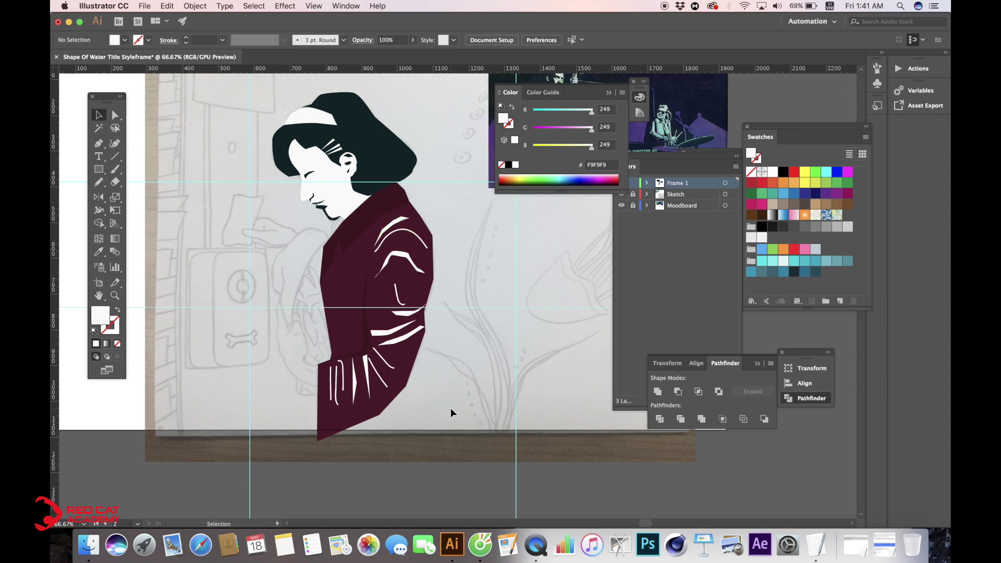
Select all the filled fold highlights on the sleeve and cuff, leaving out the jacket body and the thin stroked folds.
left_click_drag(400, 247, 382, 226)
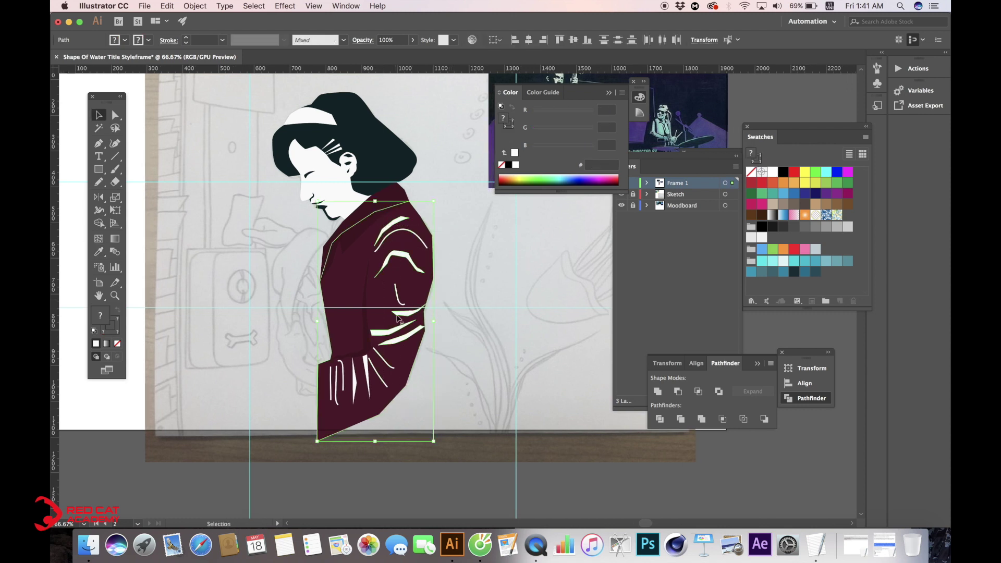
left_click(365, 365, "shift")
left_click(355, 371, "shift")
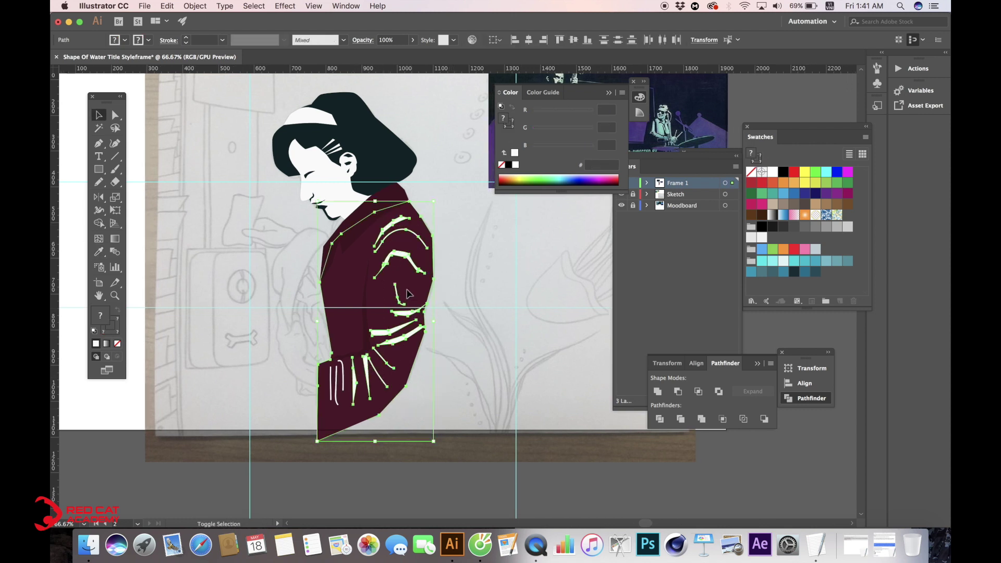
left_click(374, 216, "shift")
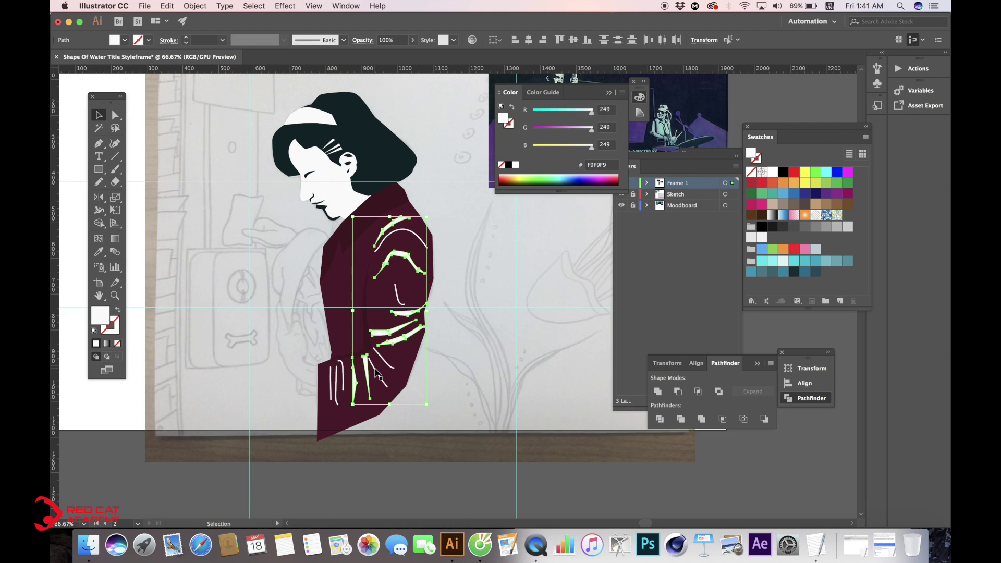
key("super+equal")
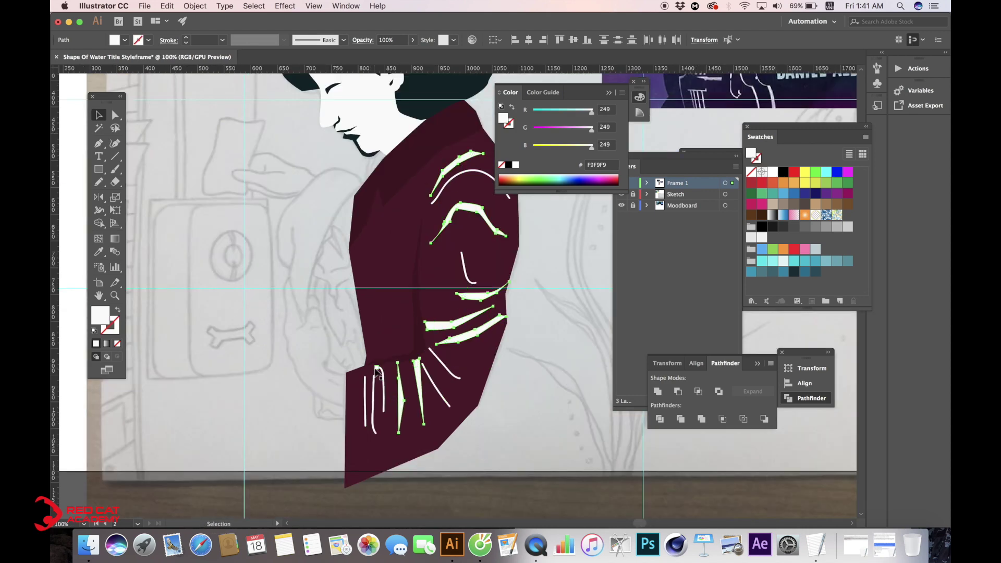
Try the moodboard's dark teal and yellow on the selected folds, then resample the face's off-white.
key("i")
key("space")
left_click_drag(376, 266, 386, 378)
left_click_drag(345, 222, 346, 424)
left_click_drag(344, 200, 347, 370)
key("super+minus")
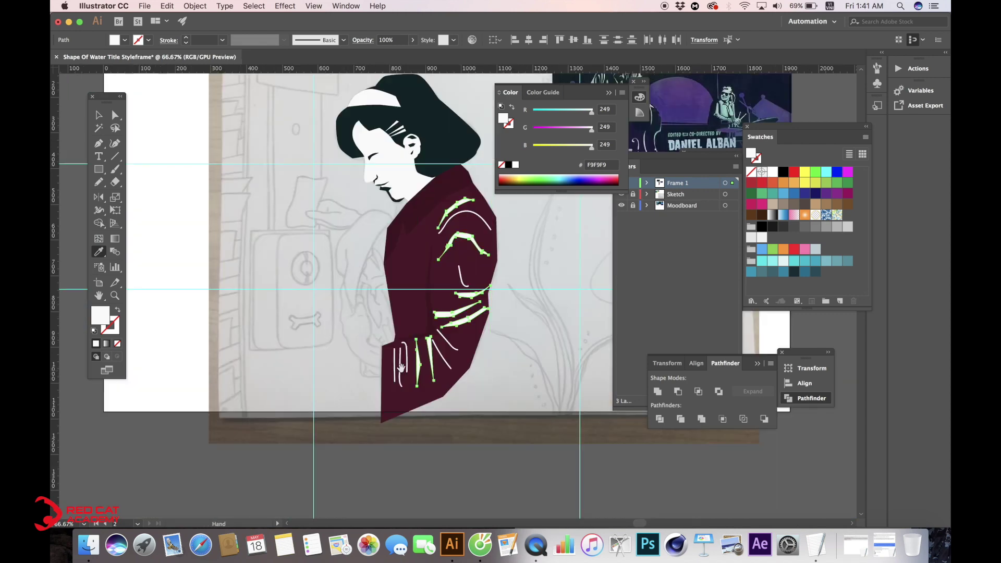
key("space")
left_click_drag(387, 258, 317, 415)
left_click_drag(317, 207, 317, 342)
left_click_drag(223, 219, 294, 219)
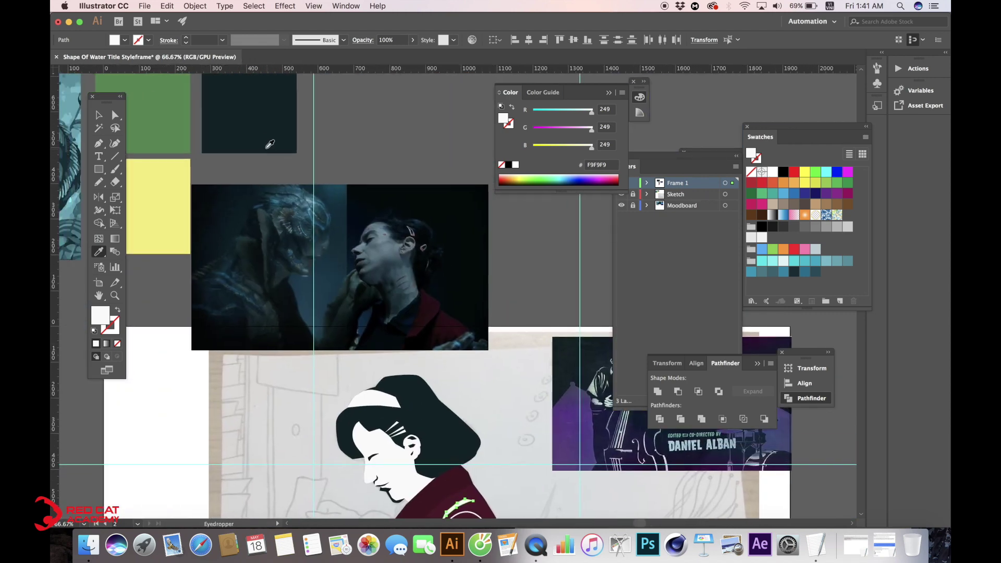
left_click(268, 146)
key("space")
left_click_drag(303, 280, 357, 248)
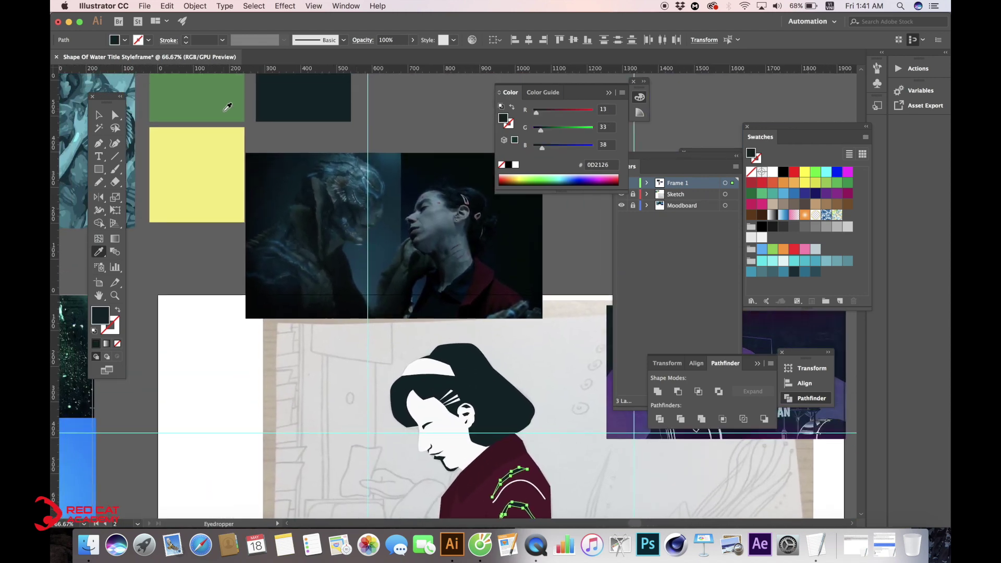
left_click(226, 139)
left_click_drag(388, 323, 246, 170)
left_click_drag(401, 371, 393, 331)
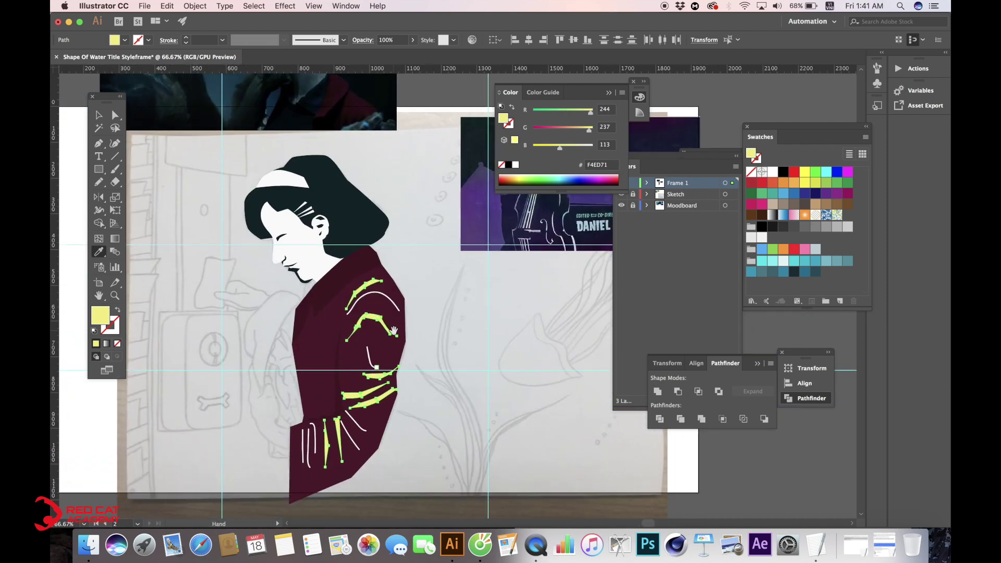
left_click(321, 263)
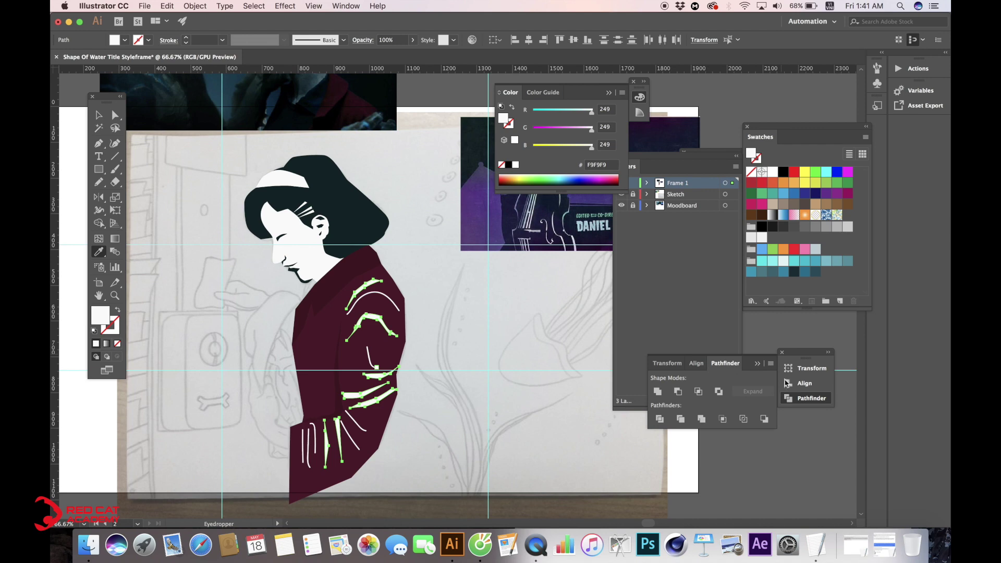
Lower the opacity of the selected filled folds to 9%.
left_click(332, 6)
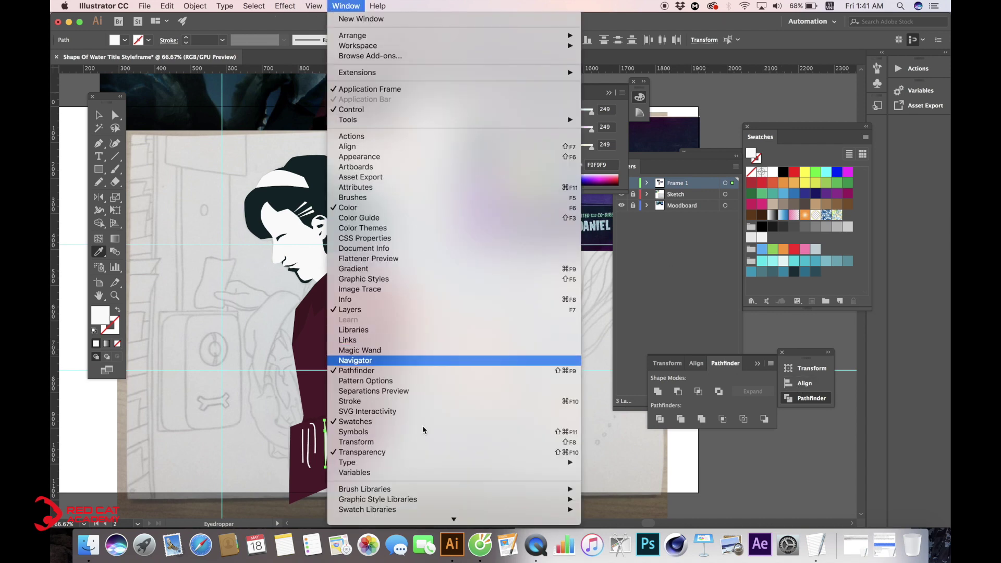
left_click(419, 452)
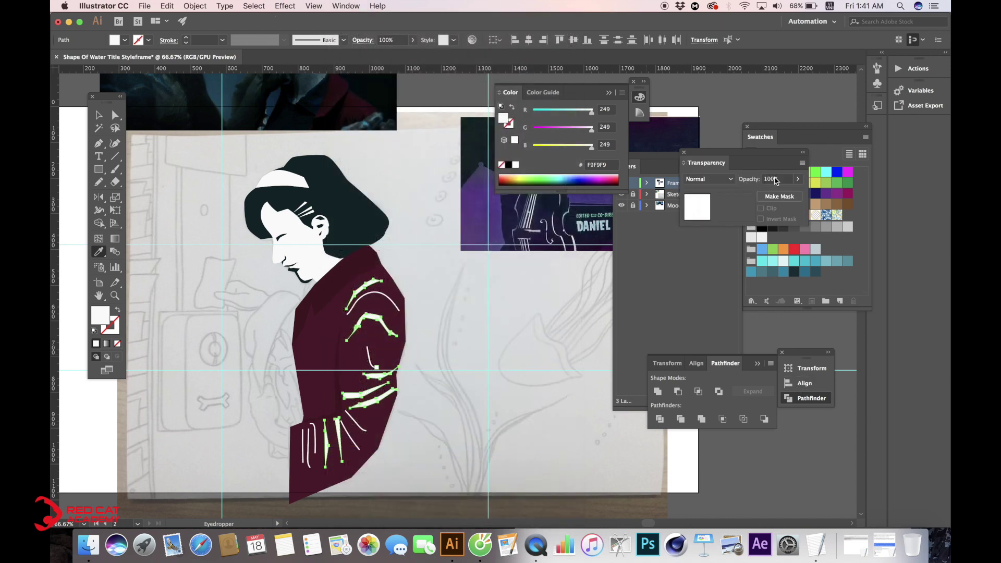
left_click(798, 179)
left_click_drag(798, 192, 753, 195)
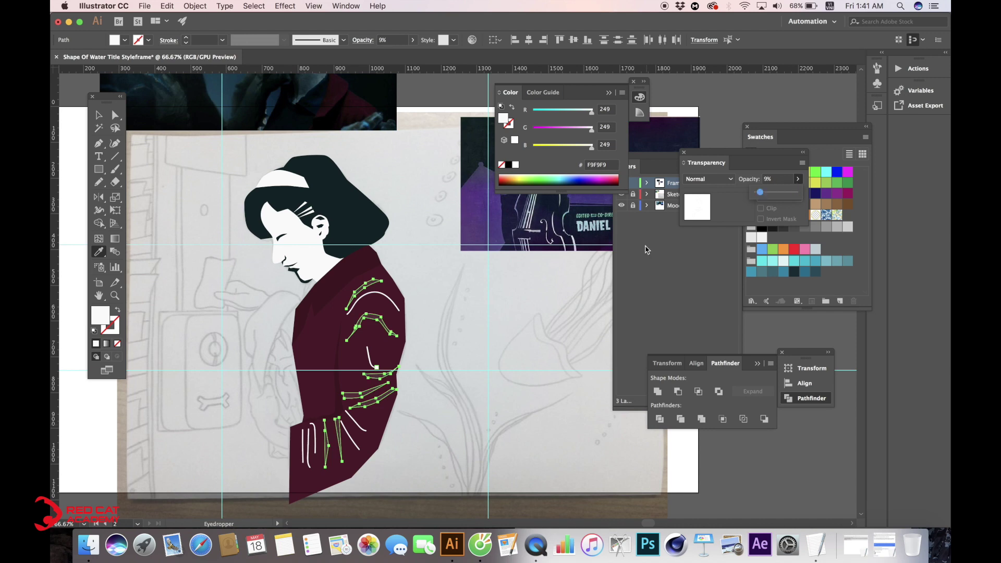
left_click(541, 323)
key("v")
left_click(509, 313)
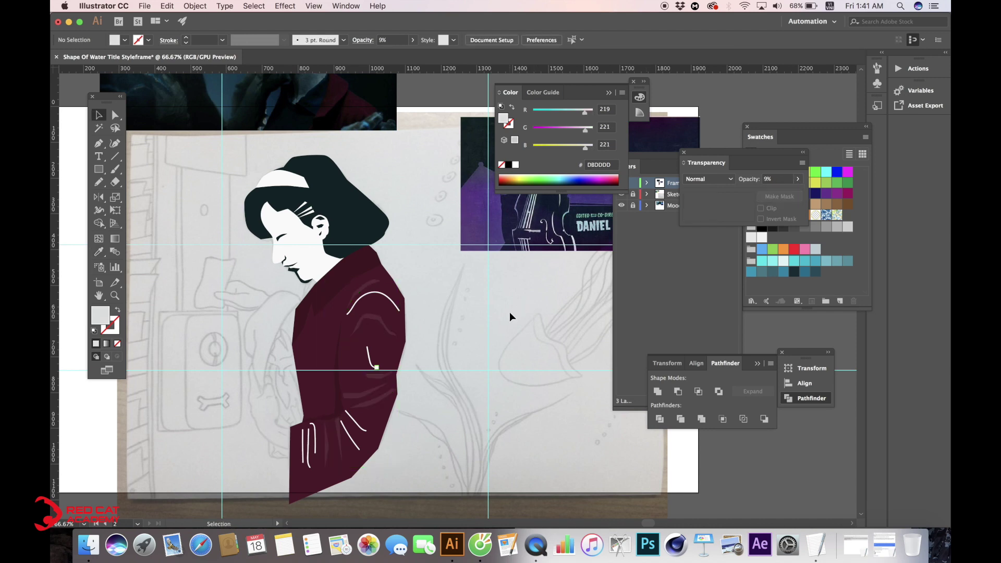
Select the thin stroked fold lines on the jacket's shoulder, elbow, forearm and cuff.
left_click_drag(509, 313, 570, 292)
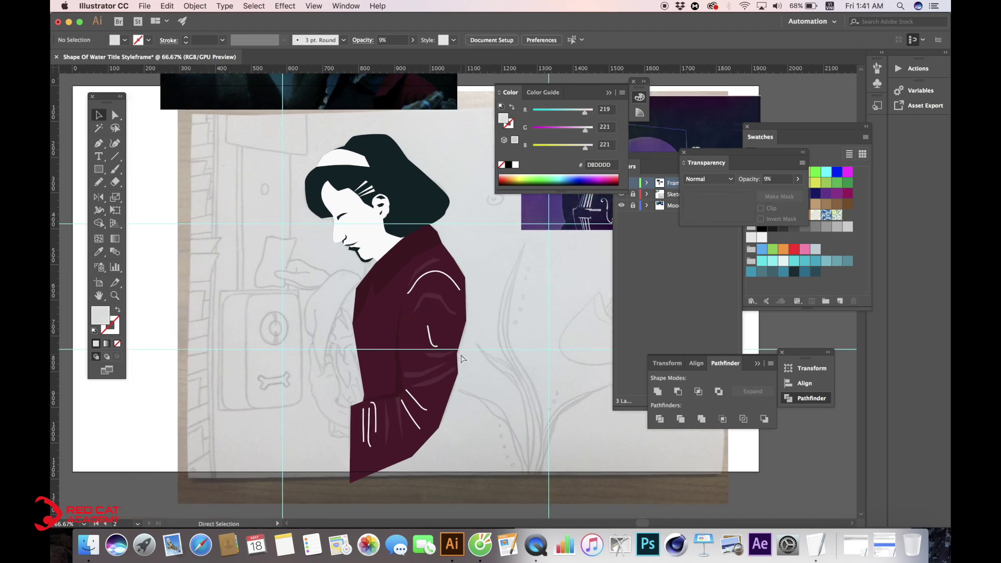
key("super+=")
left_click_drag(406, 307, 361, 214)
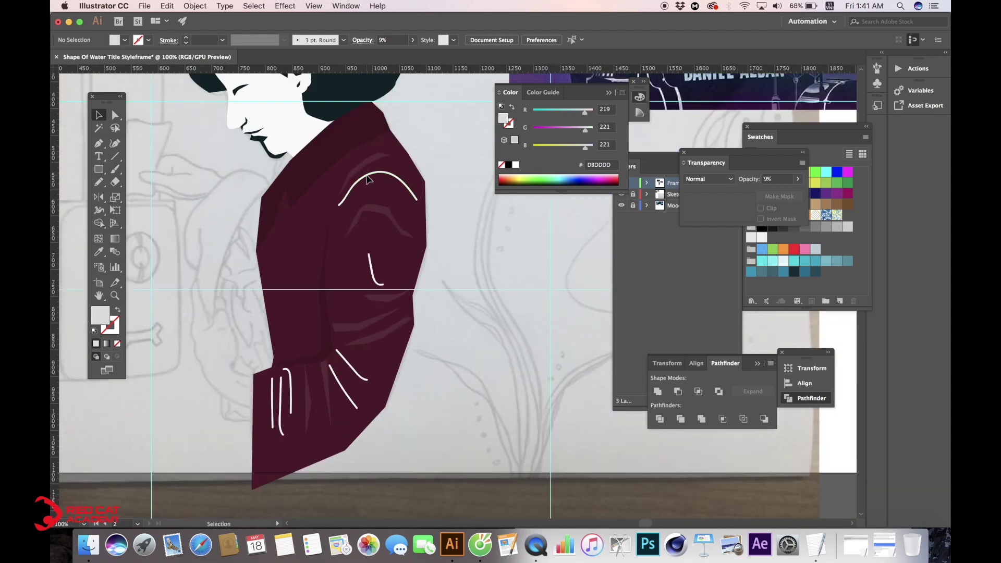
left_click(368, 175)
left_click(370, 258, "shift")
left_click(354, 373, "shift")
left_click(349, 396, "shift")
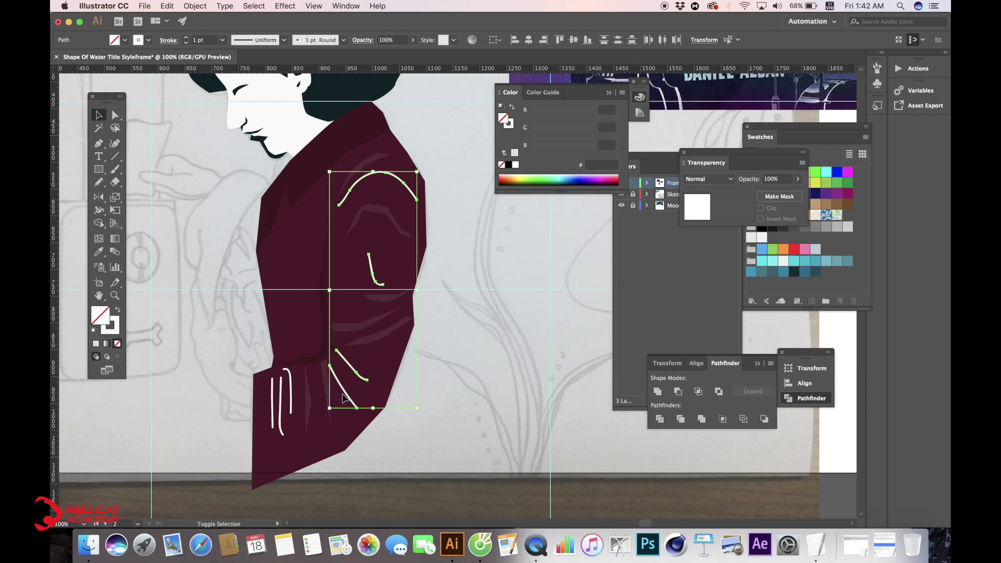
left_click(290, 391, "shift")
left_click(281, 390, "shift")
left_click(272, 392, "shift")
Try an opacity of 30% on the stroked fold lines, then undo it.
left_click_drag(786, 182, 725, 181)
type("30")
key("Return")
left_click(615, 203)
left_click(502, 274)
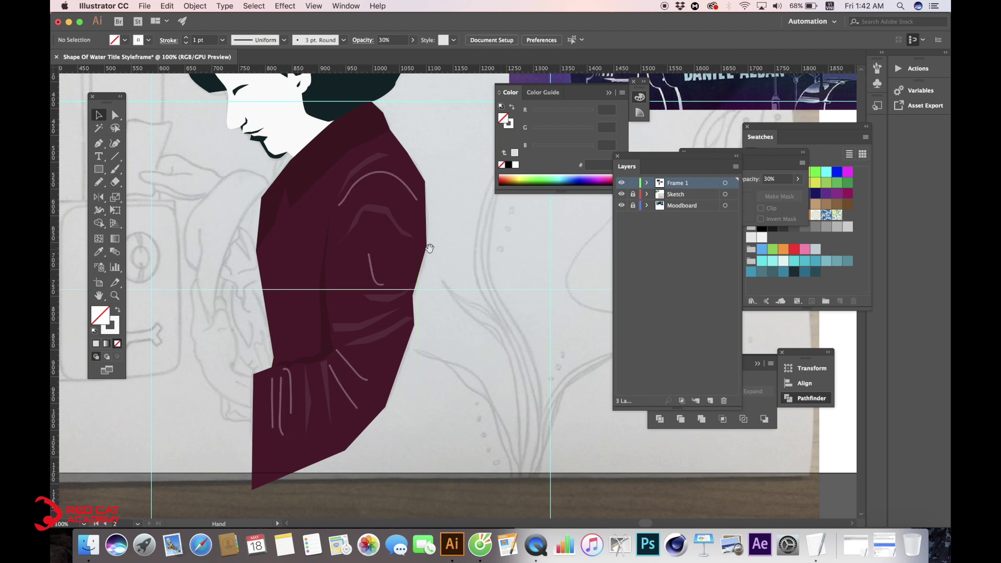
scroll(429, 247, "up", 1)
key("super+z")
Set the opacity of the stroked fold lines to 20%.
left_click(789, 182)
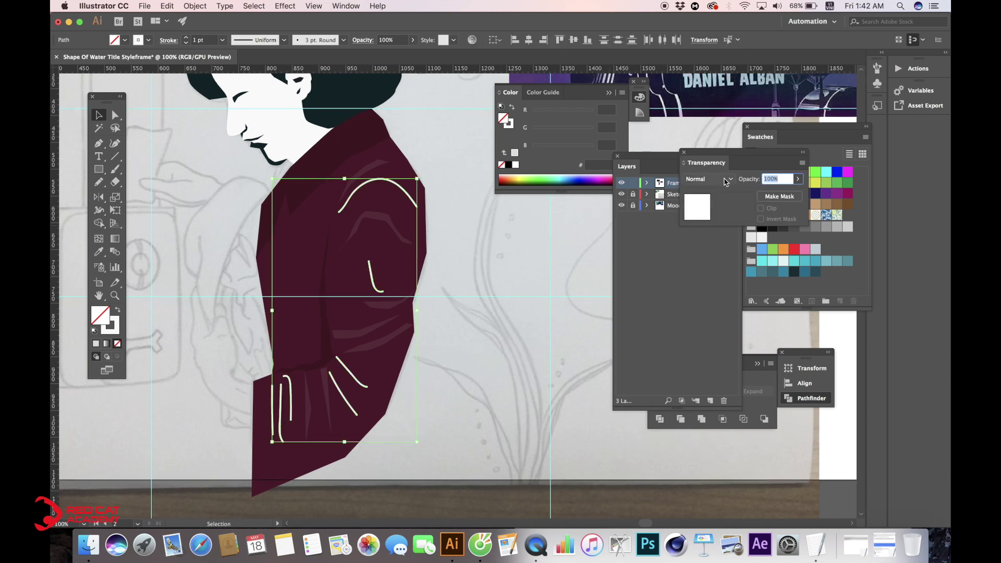
type("20")
key("Return")
left_click(537, 250)
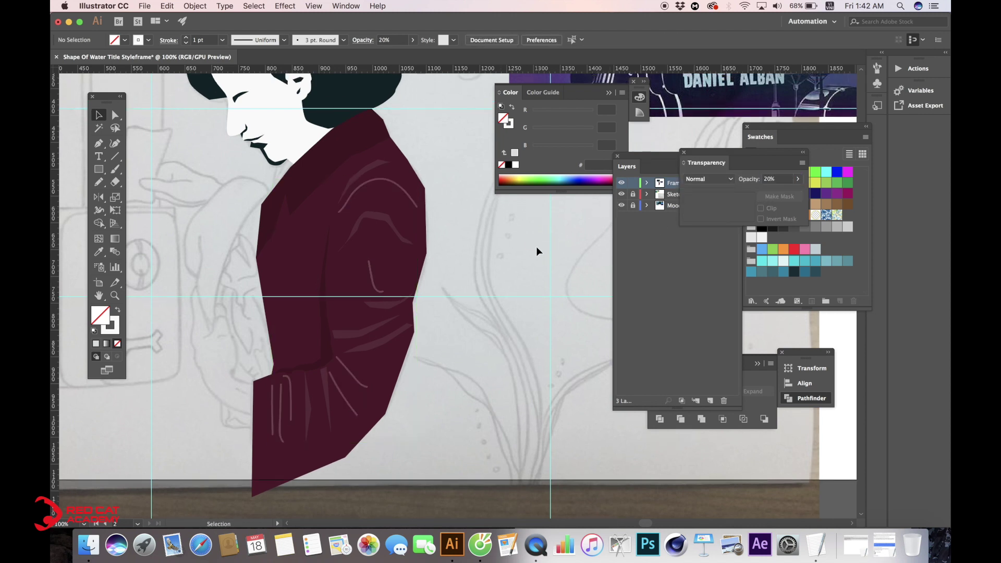
Trace the narrow side strip of the sketched box in front of the woman as a closed Pen tool shape.
key("super+minus")
left_click_drag(474, 232, 310, 246)
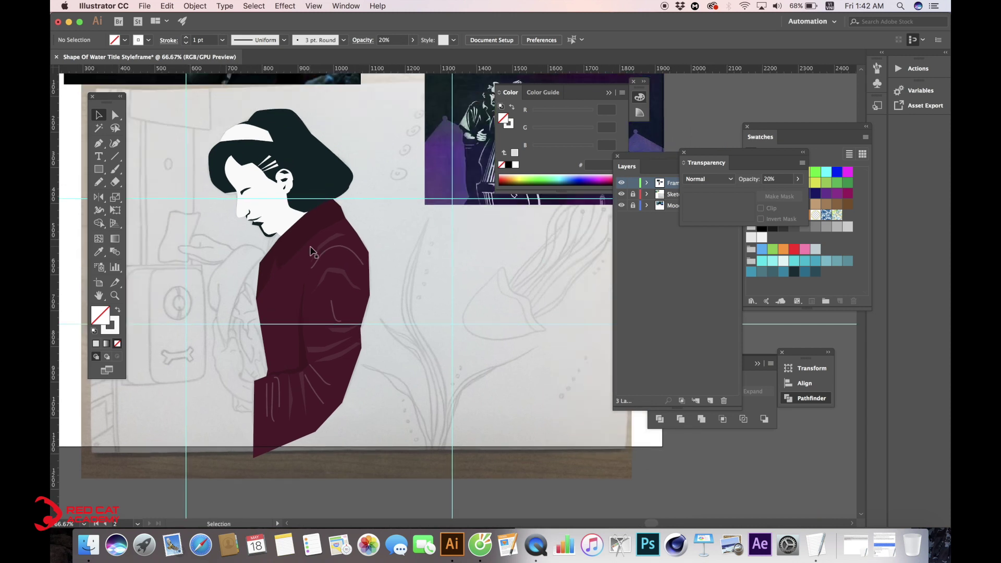
key("super+minus")
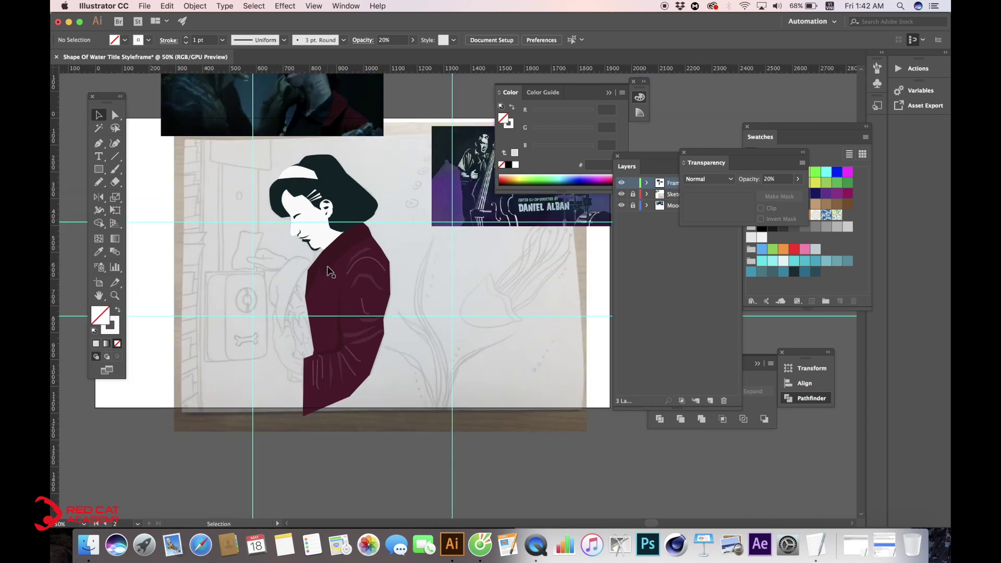
left_click_drag(261, 220, 269, 231)
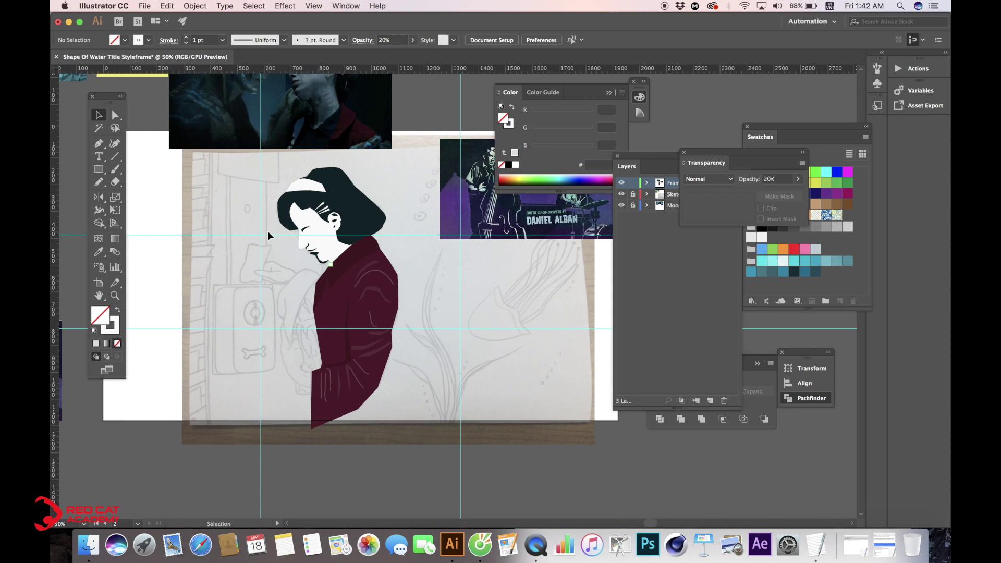
key("p")
key("super+plus")
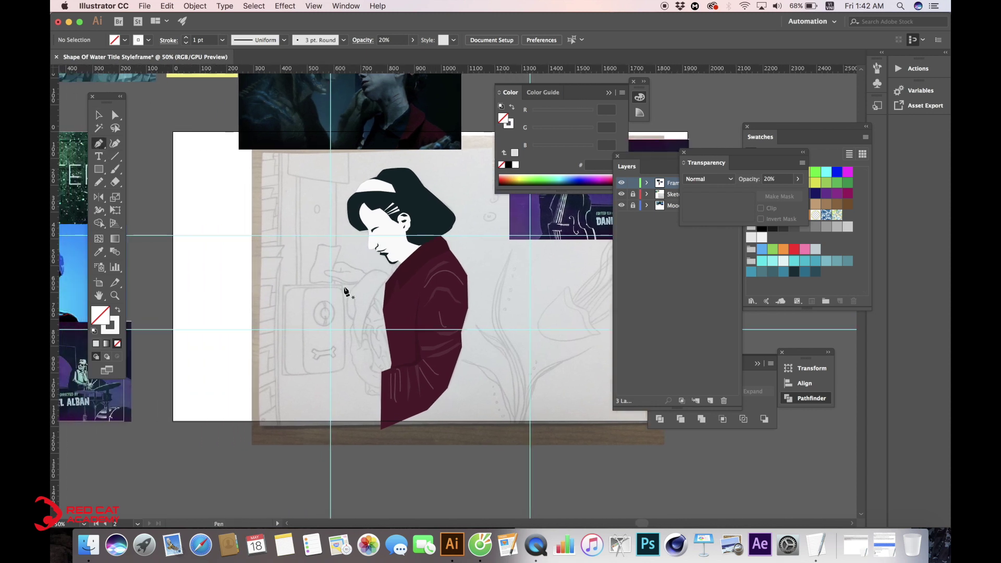
left_click(256, 287)
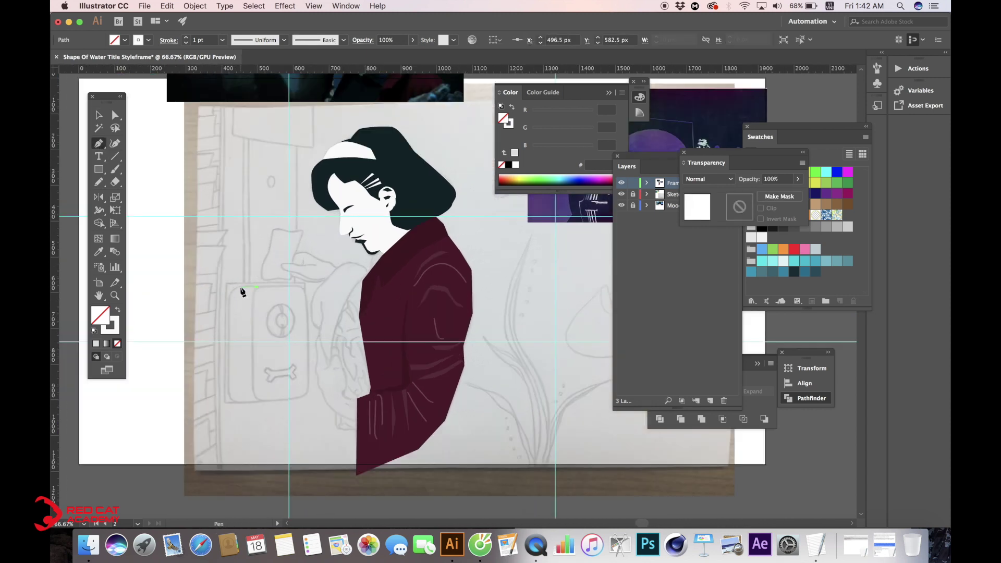
left_click(236, 287)
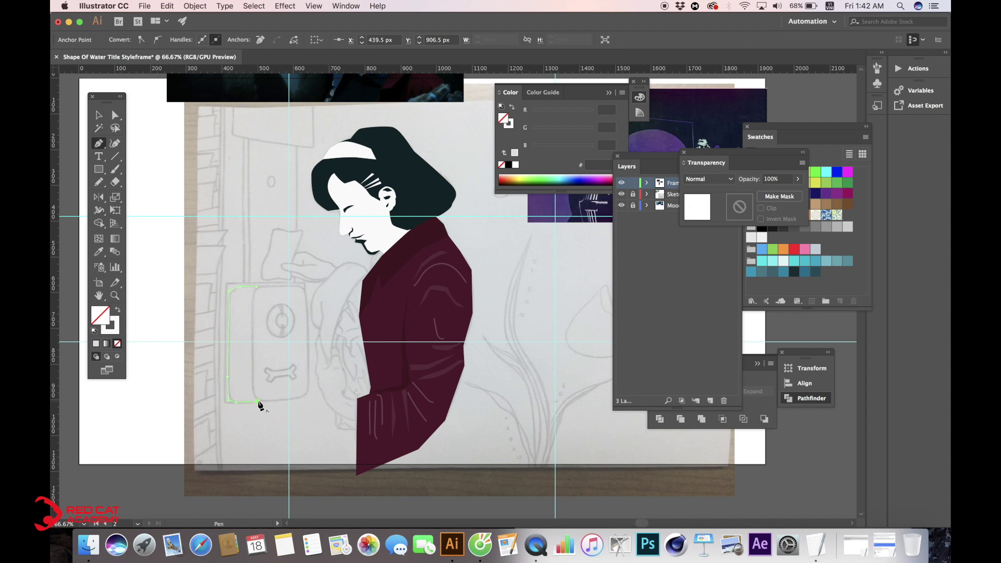
left_click(251, 332)
left_click(257, 286)
Fill the box's side strip with dark teal 132C34 and remove its white stroke.
left_click(793, 273)
key("v")
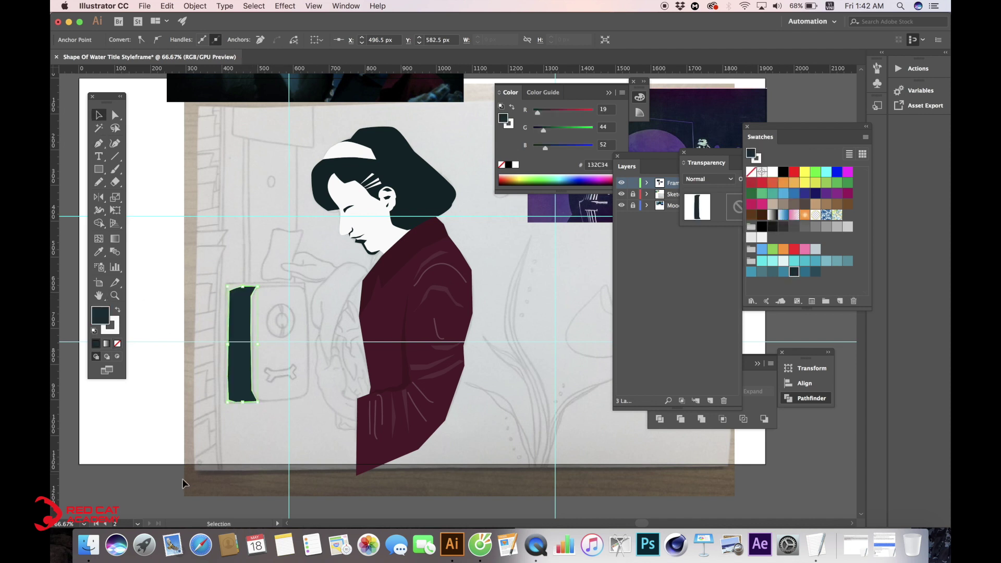
left_click(137, 500)
left_click(103, 148)
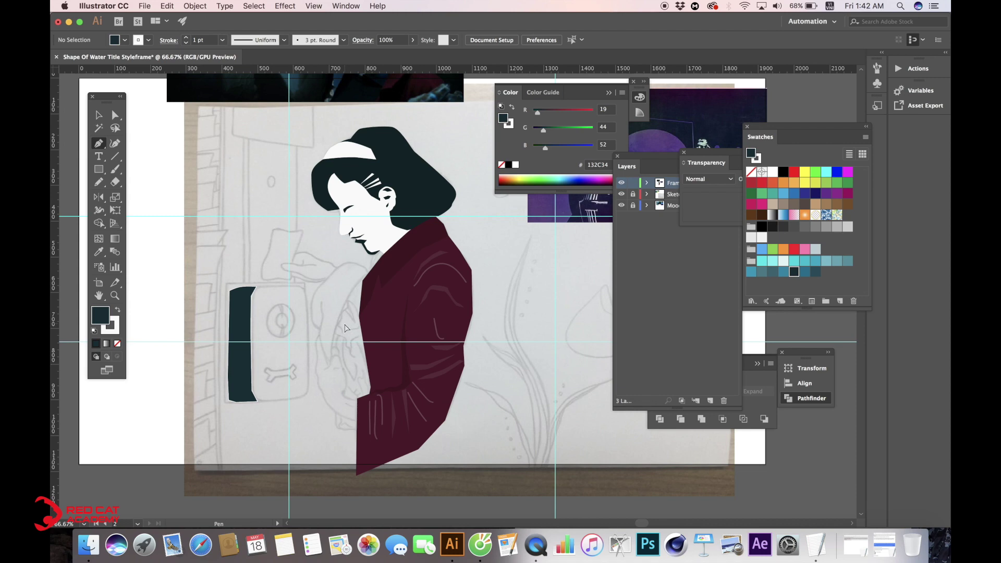
key("super+equal")
left_click_drag(346, 328, 429, 305)
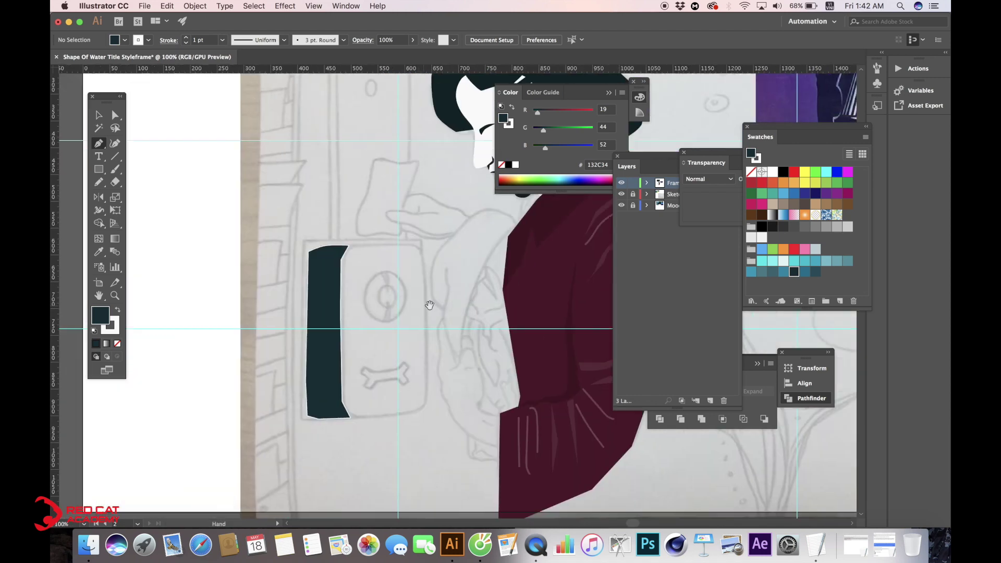
key("v")
left_click(341, 364)
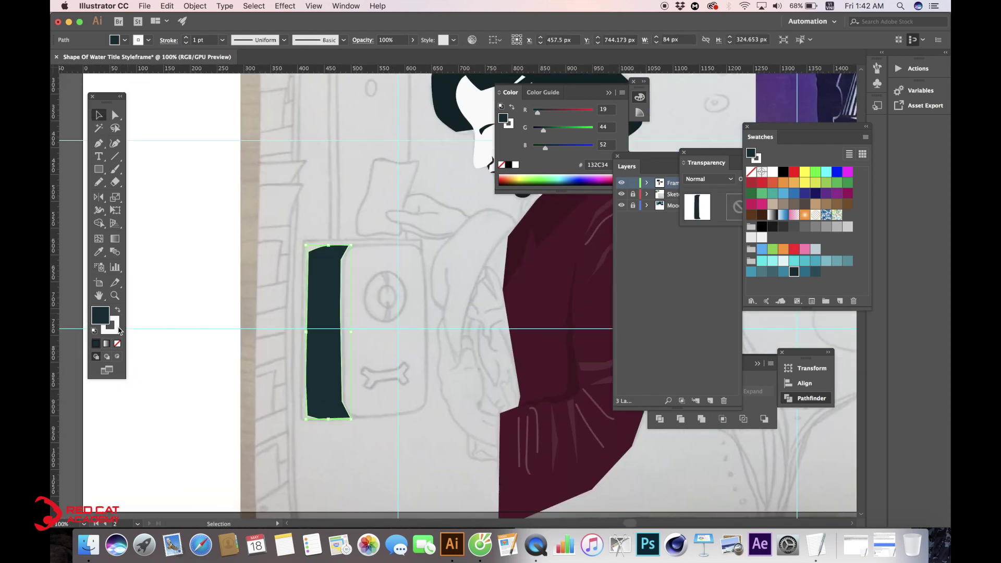
left_click(118, 344)
Draw a small closed, tapering shape inside the lower end of the box's side strip with the Pen tool.
left_click(98, 143)
left_click(335, 378)
left_click(331, 399)
left_click(324, 410)
left_click(338, 411)
left_click(335, 377)
key("v")
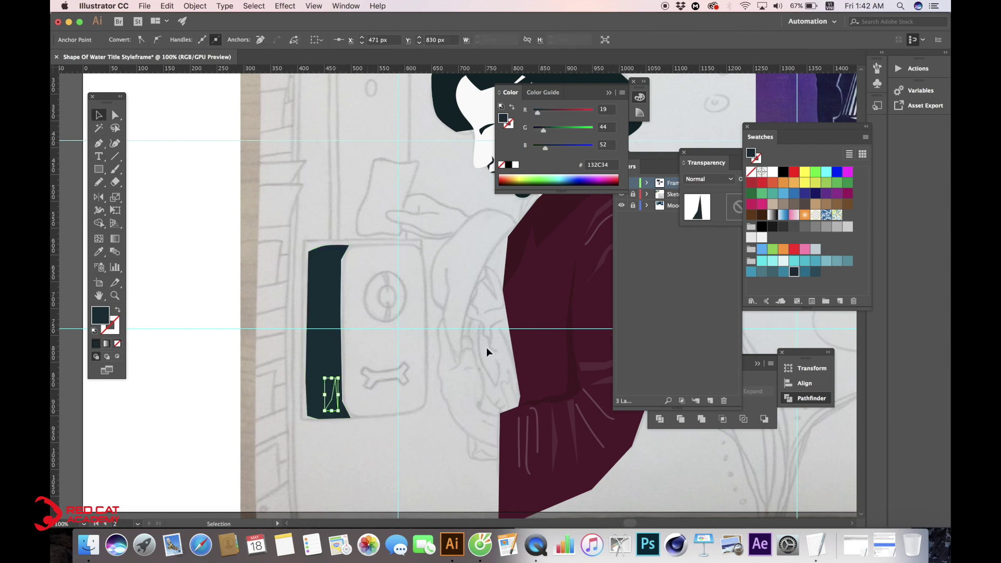
Fill the small tapering shape in the box's side strip with light teal 68B8C8 and deselect it.
left_click(827, 262)
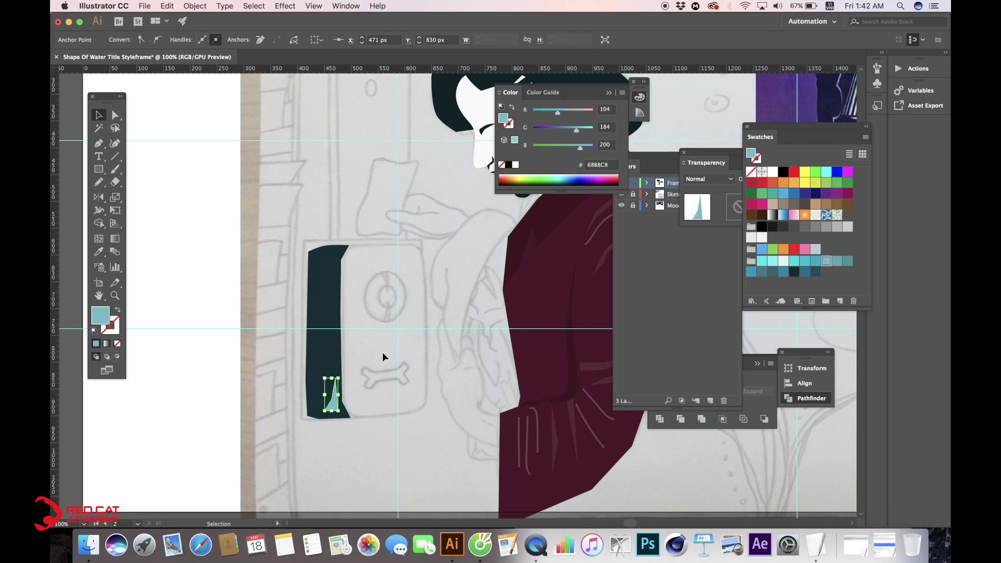
left_click(221, 363)
key("super+minus")
key("super+minus")
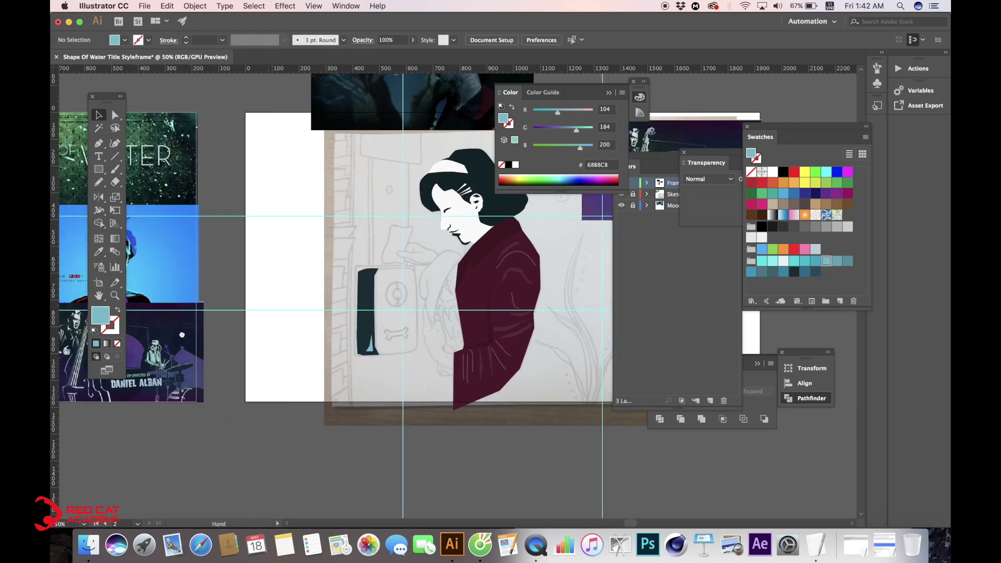
scroll(303, 342, "right", 6)
key("super+minus")
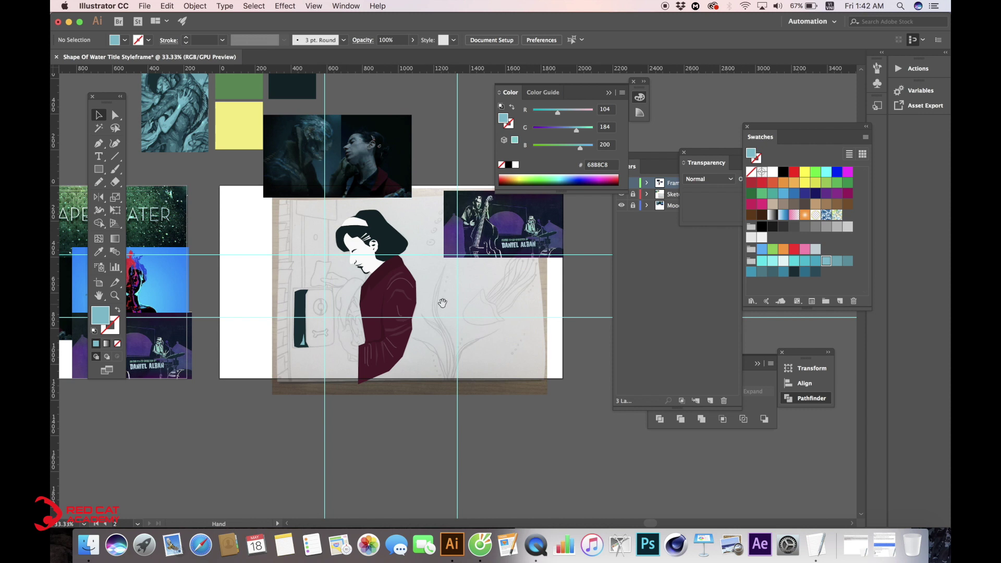
scroll(346, 333, "right", 2)
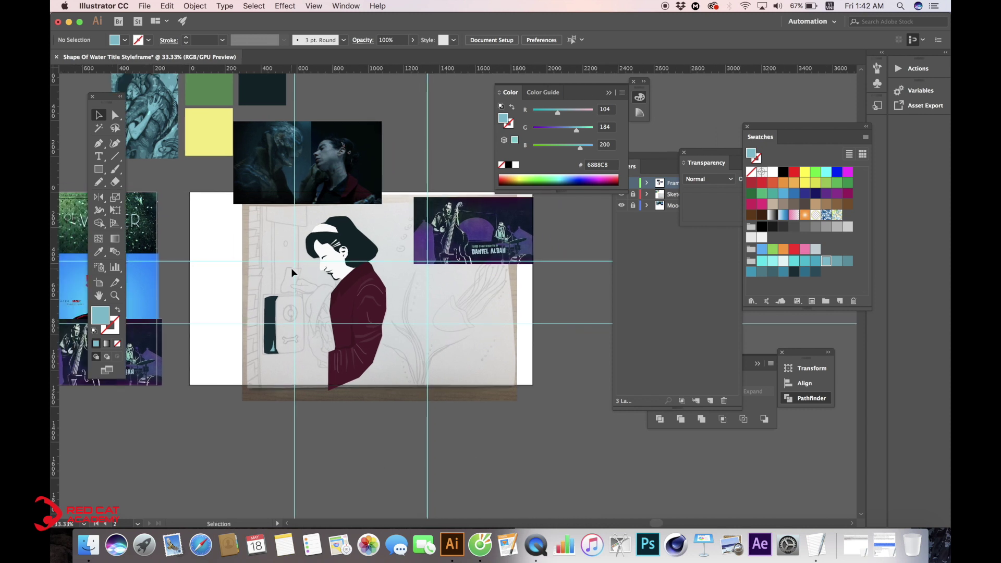
key("super+equal")
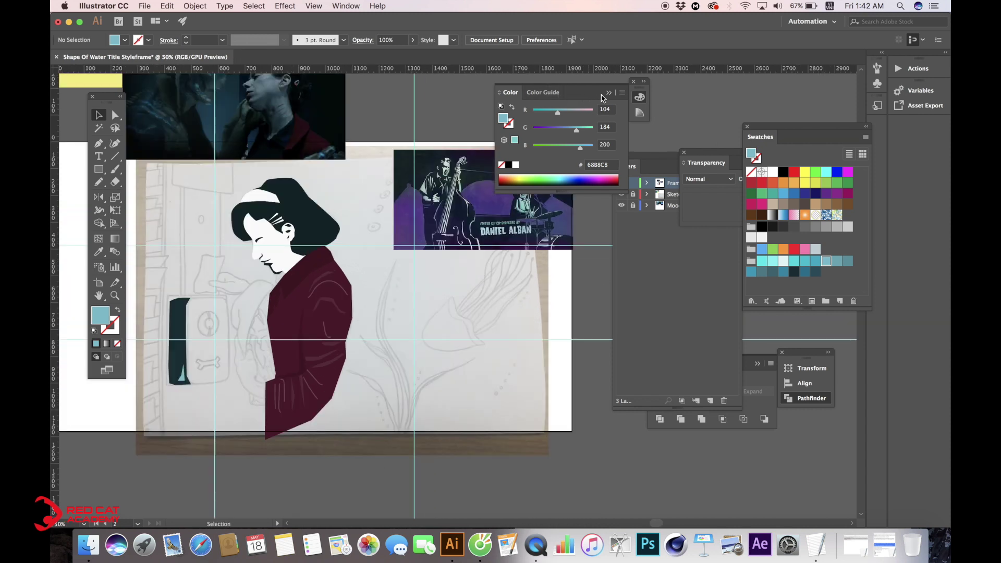
Collapse the color controls and move the purple band reference image up off the sketch.
left_click(639, 97)
left_click_drag(475, 177, 521, 116)
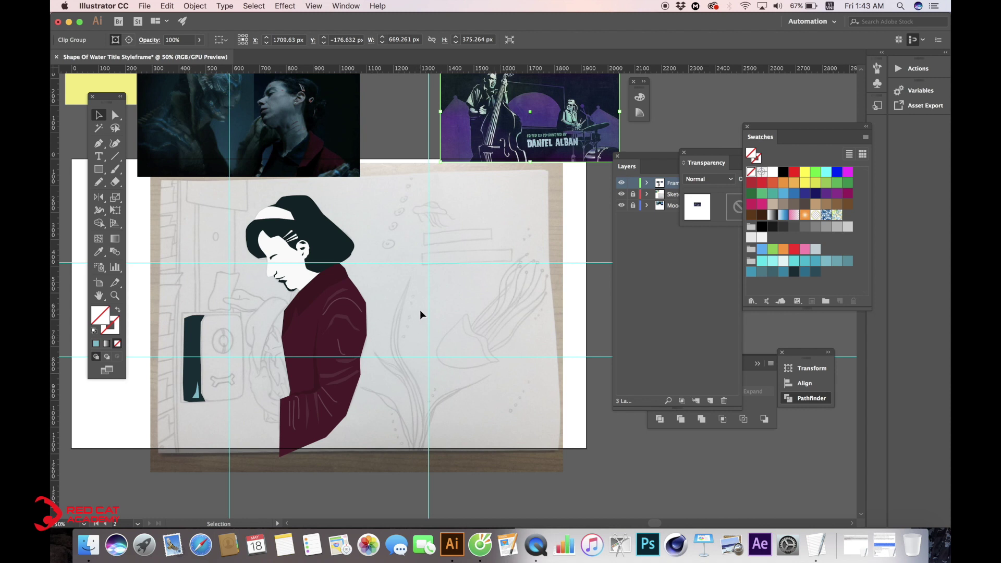
left_click_drag(406, 316, 436, 319)
mouse_move(340, 255)
left_mouse_down()
mouse_move(348, 257)
mouse_move(356, 183)
left_mouse_up()
key("super+minus")
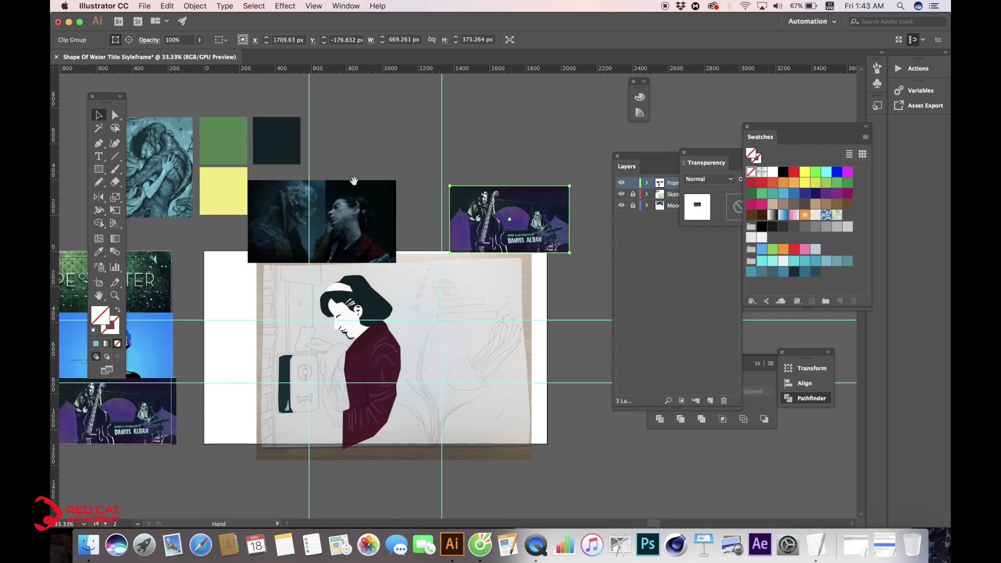
Draw a background rectangle slightly larger than the whole artboard, about 2136 by 1203 px.
left_click(99, 170)
scroll(401, 260, "down", 3)
scroll(401, 261, "left", 3)
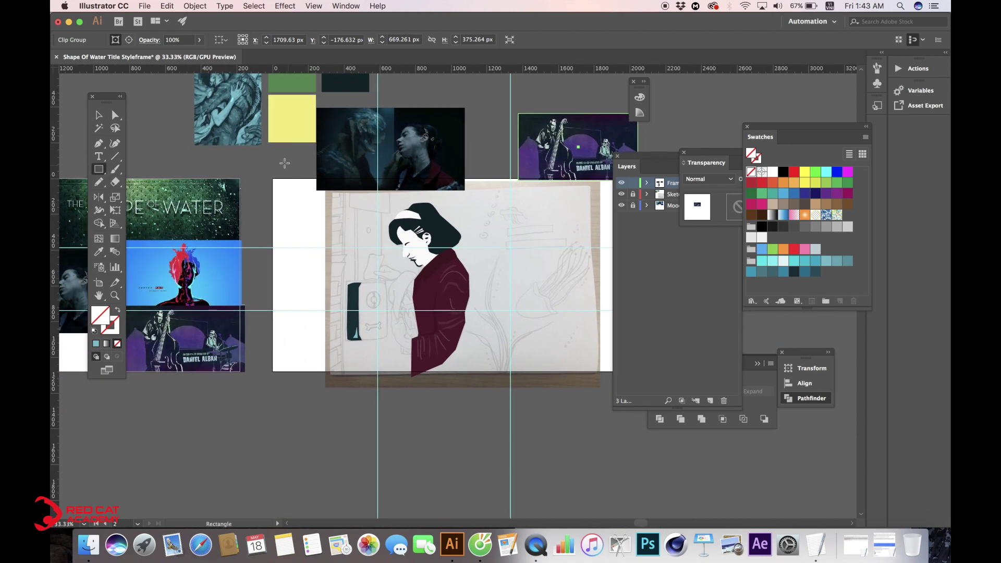
mouse_move(402, 261)
left_mouse_down()
mouse_move(636, 393)
mouse_move(649, 383)
left_mouse_up()
scroll(436, 346, "right", 3)
key("v")
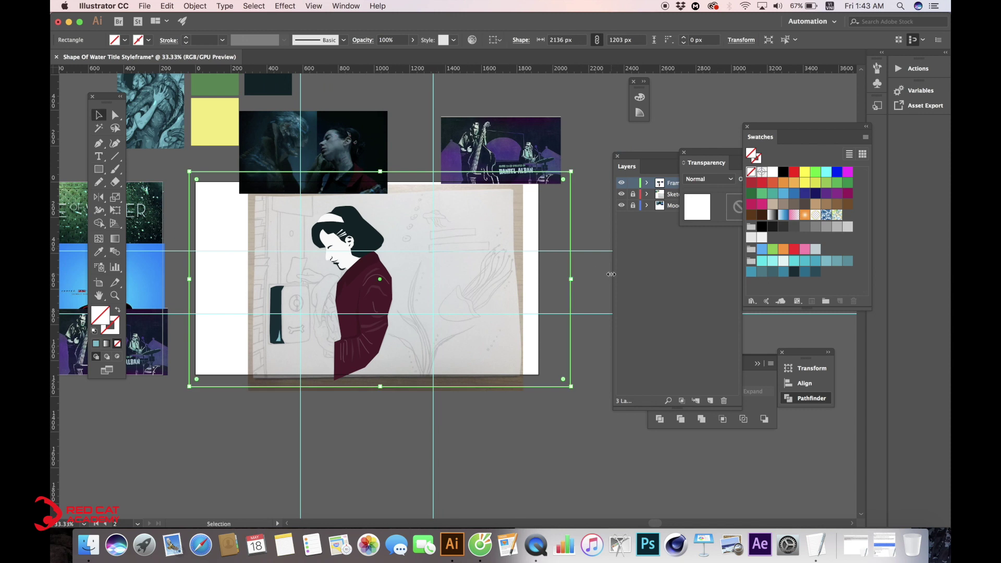
Hide the Sketch layer and narrow the background rectangle to about 2007 px wide, just beyond the artboard edge.
left_click(621, 194)
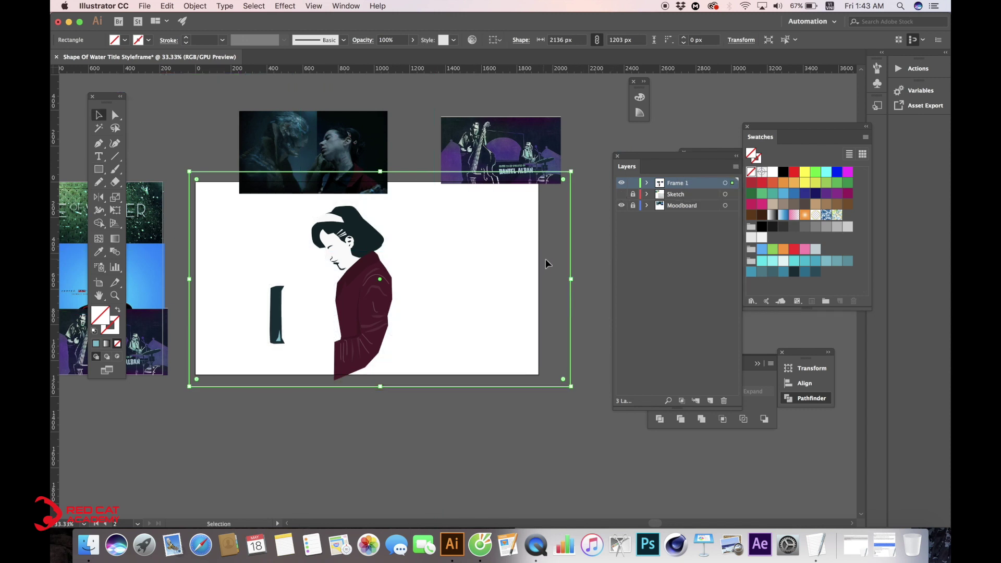
left_click_drag(571, 279, 544, 279)
left_click_drag(434, 277, 490, 285)
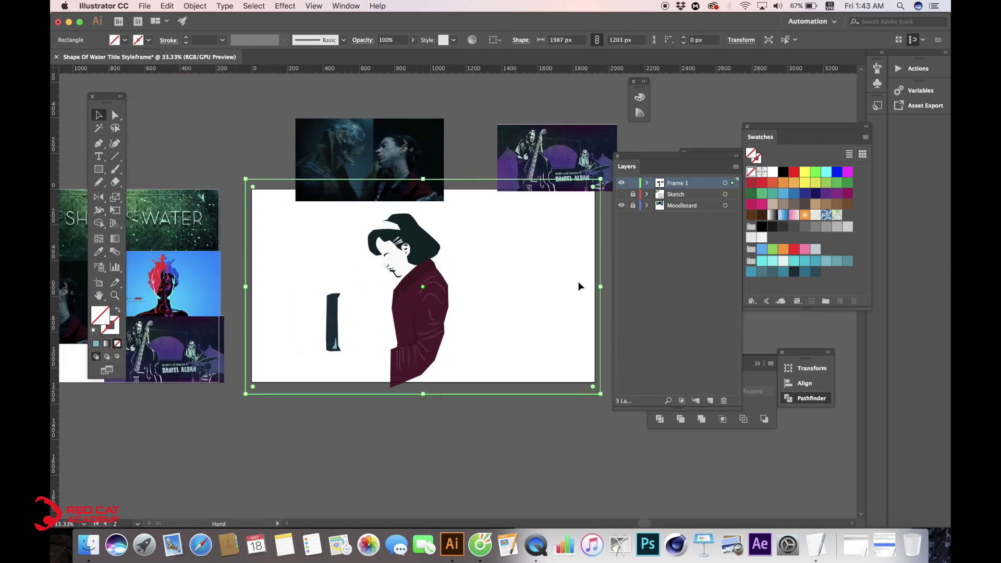
left_click_drag(601, 286, 608, 282)
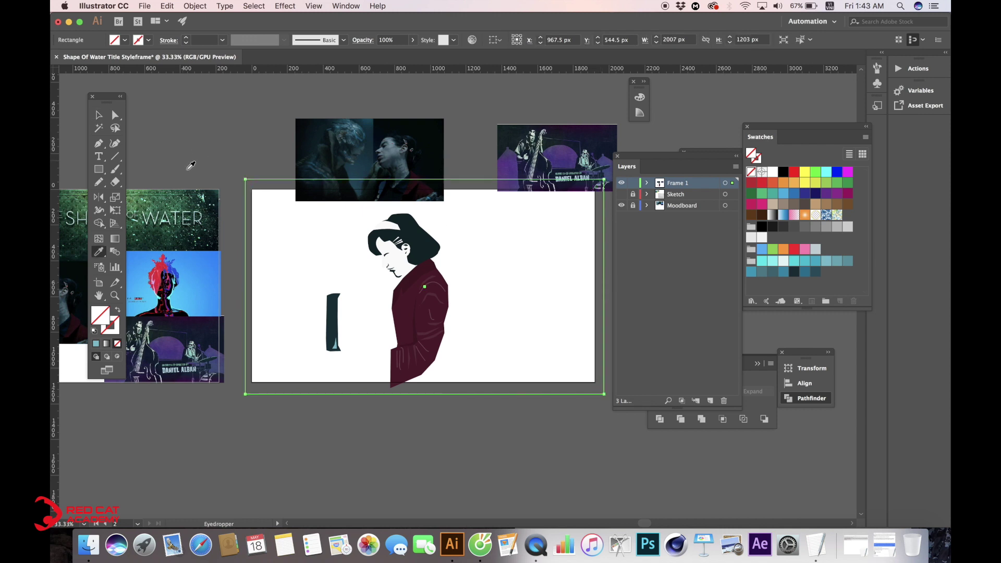
Sample a very dark green from the Shape of Water title image as the background rectangle's fill.
left_click(208, 234)
key("v")
left_click(262, 172)
left_click(279, 219)
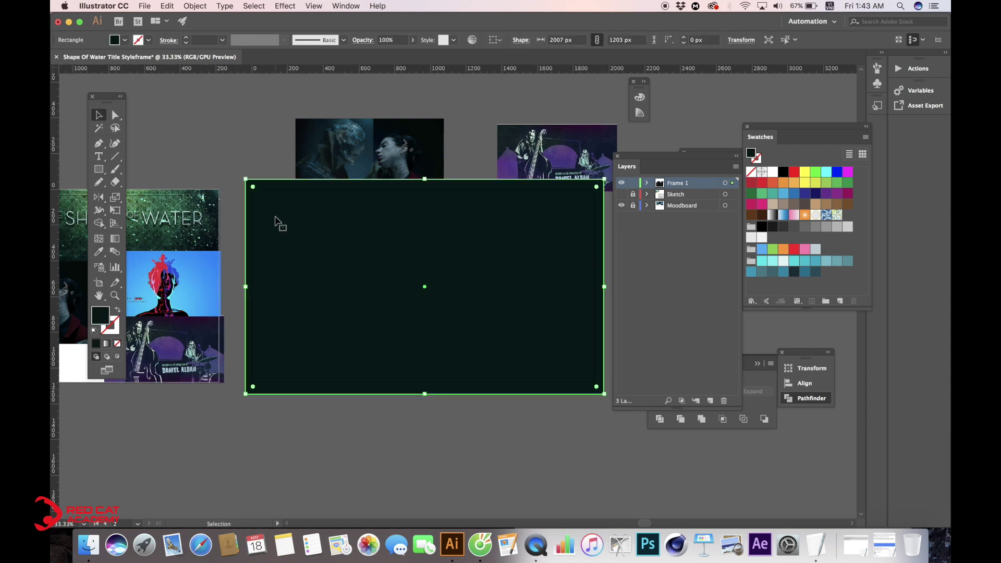
Send the background rectangle behind the woman and the box strip, and keep it selected.
right_click(276, 219)
mouse_move(339, 383)
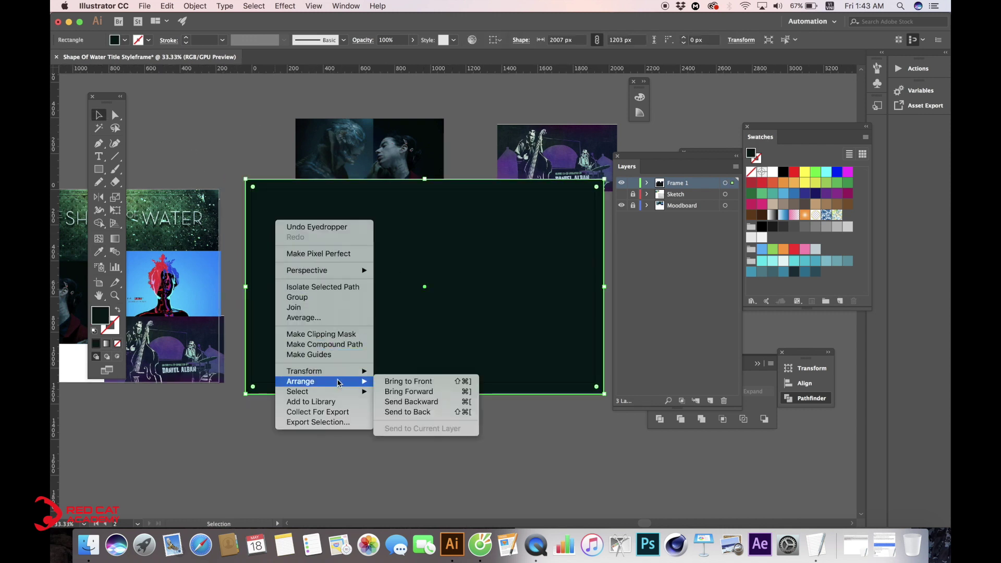
left_click(407, 411)
left_click(432, 446)
scroll(408, 301, "right", 5)
left_click(408, 301)
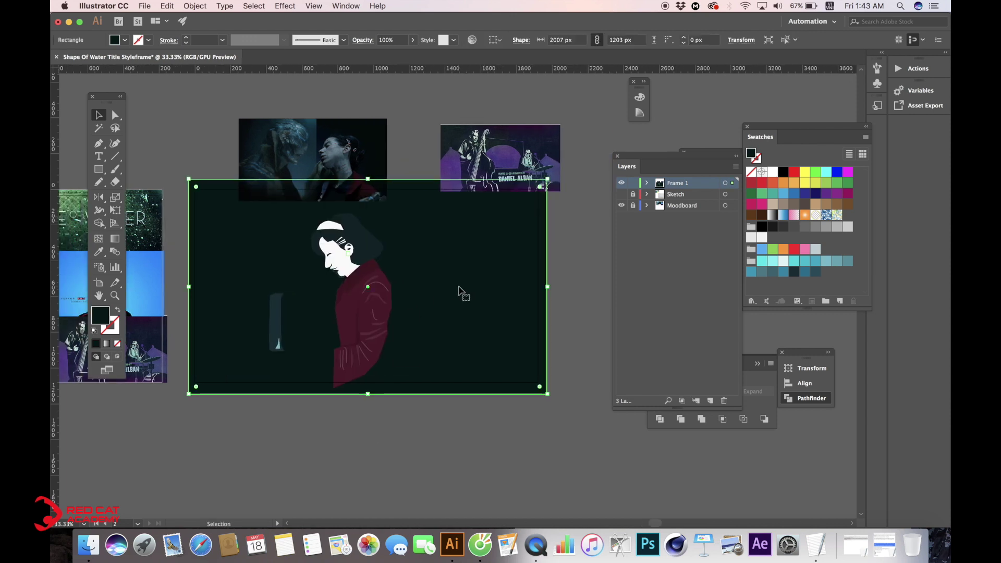
Try several teal swatches on the background rectangle and settle on a muted slate teal fill.
scroll(374, 284, "left", 1)
left_click(806, 261)
left_click(816, 261)
left_click(827, 261)
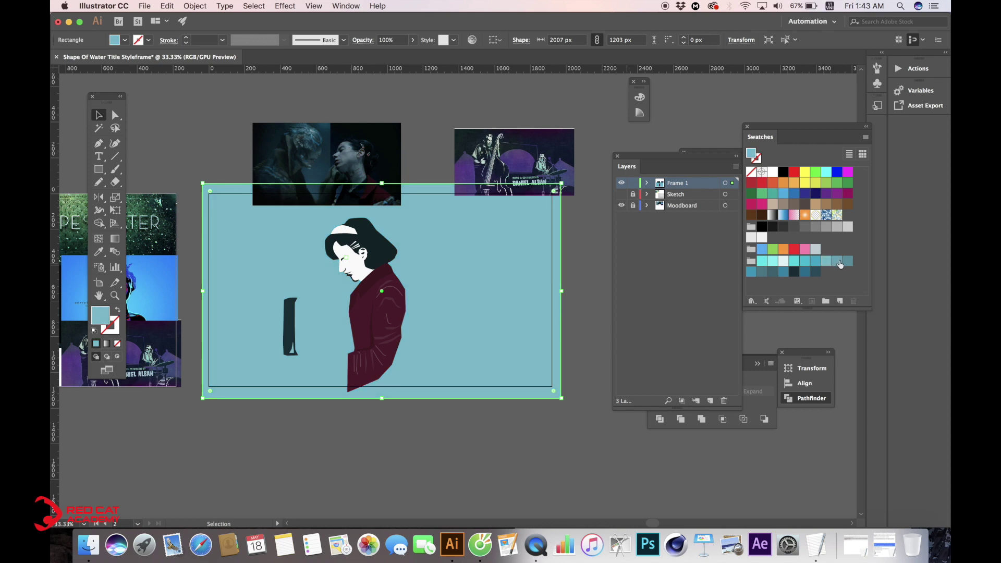
left_click(768, 272)
left_click(590, 310)
scroll(447, 291, "up", 1)
scroll(447, 291, "left", 1)
scroll(447, 291, "up", 1)
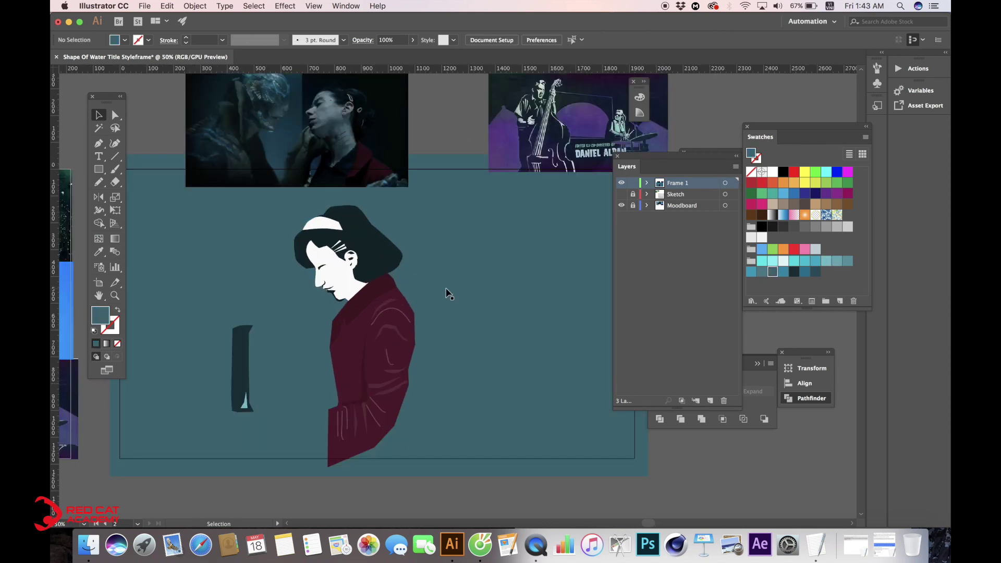
Move the Layers panel clear of the artboard and place the film still and purple band reference side by side above the background.
left_click_drag(661, 161, 751, 106)
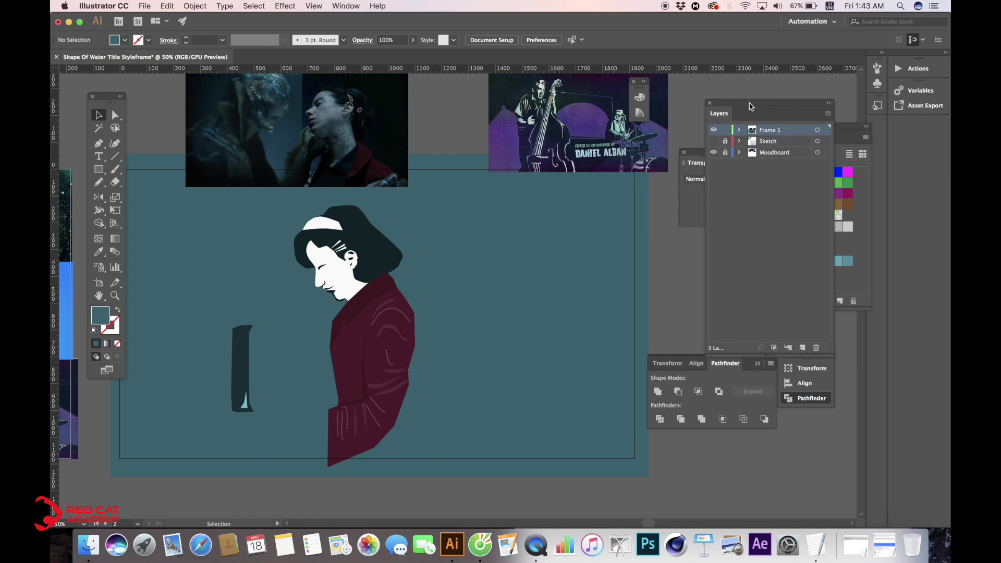
scroll(342, 256, "down", 1)
scroll(341, 256, "left", 3)
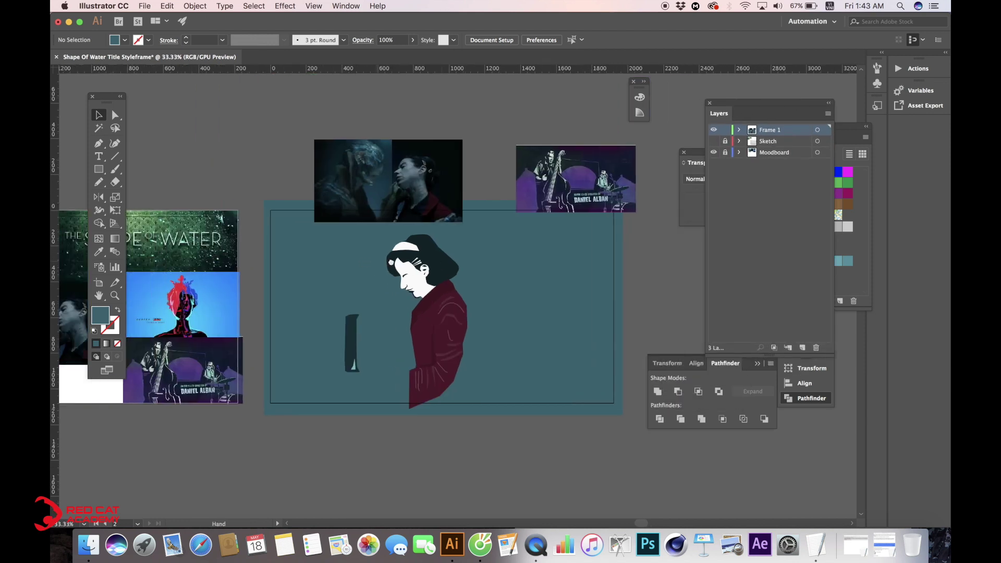
left_click_drag(448, 204, 450, 170)
scroll(495, 354, "up", 2)
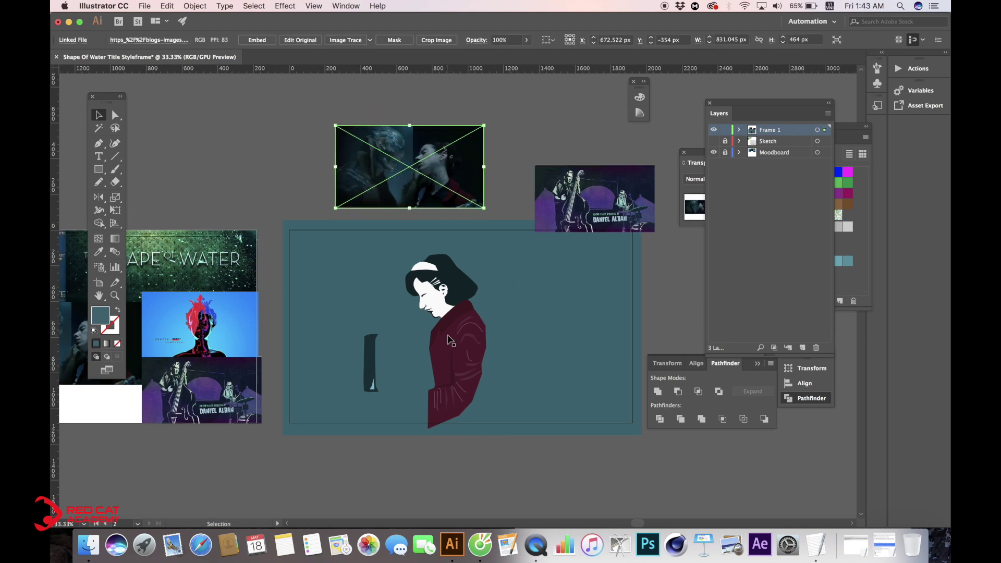
left_click_drag(616, 218, 572, 181)
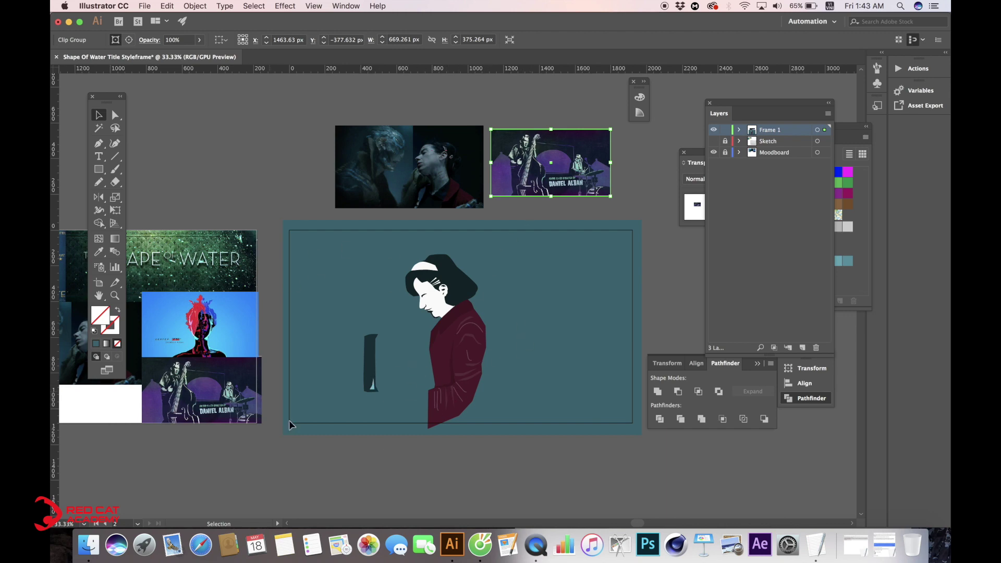
Compare the woman and the teal background with the film still and the moodboard reference images.
key("super+=")
scroll(455, 275, "down", 5)
scroll(455, 275, "left", 5)
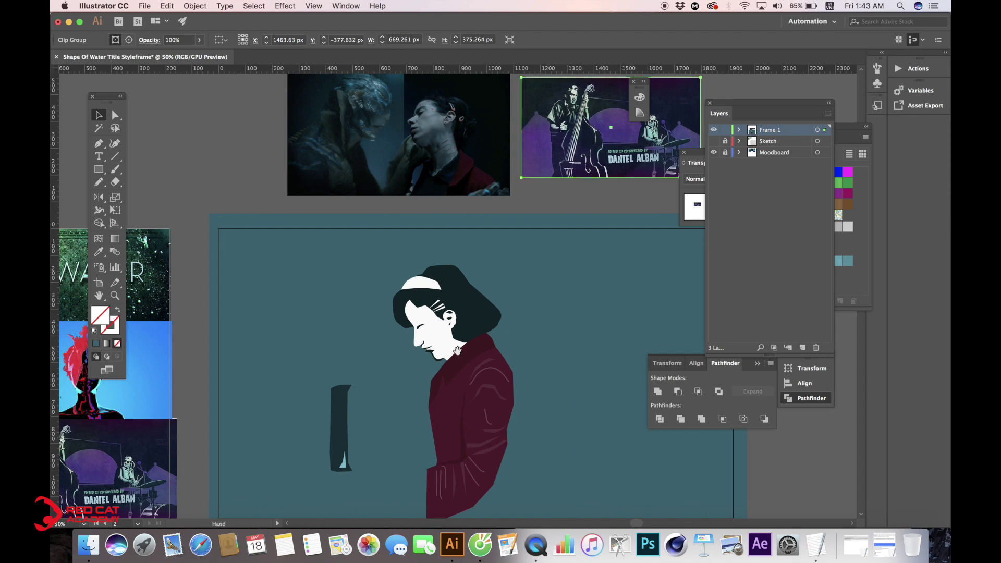
scroll(460, 298, "down", 3)
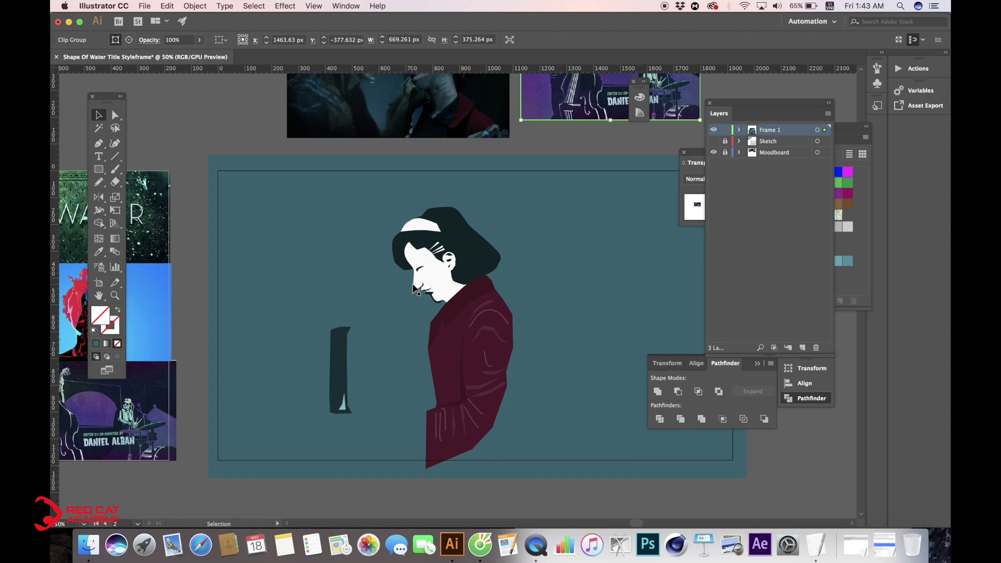
scroll(350, 264, "left", 2)
key("super+minus")
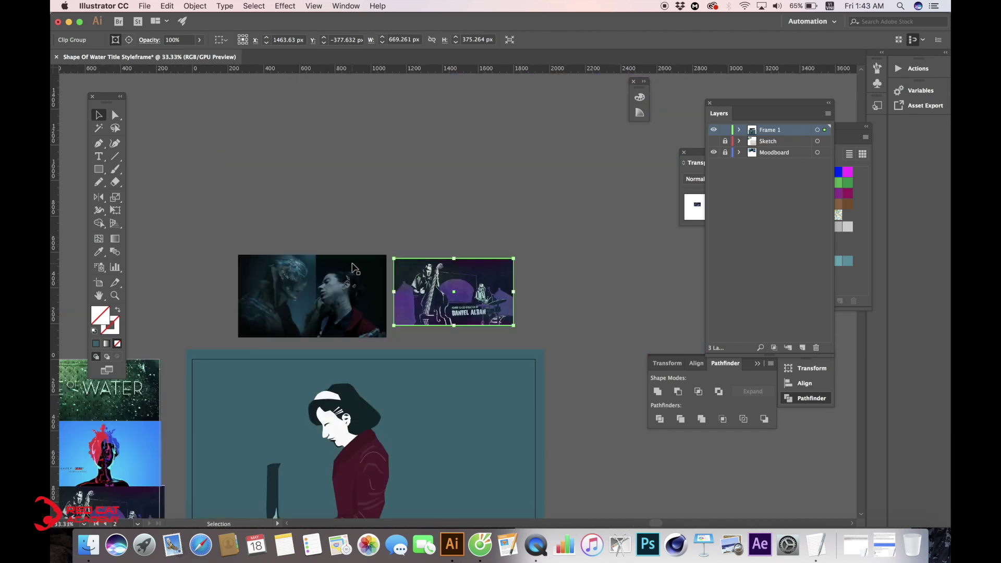
scroll(354, 267, "down", 3)
scroll(354, 267, "left", 3)
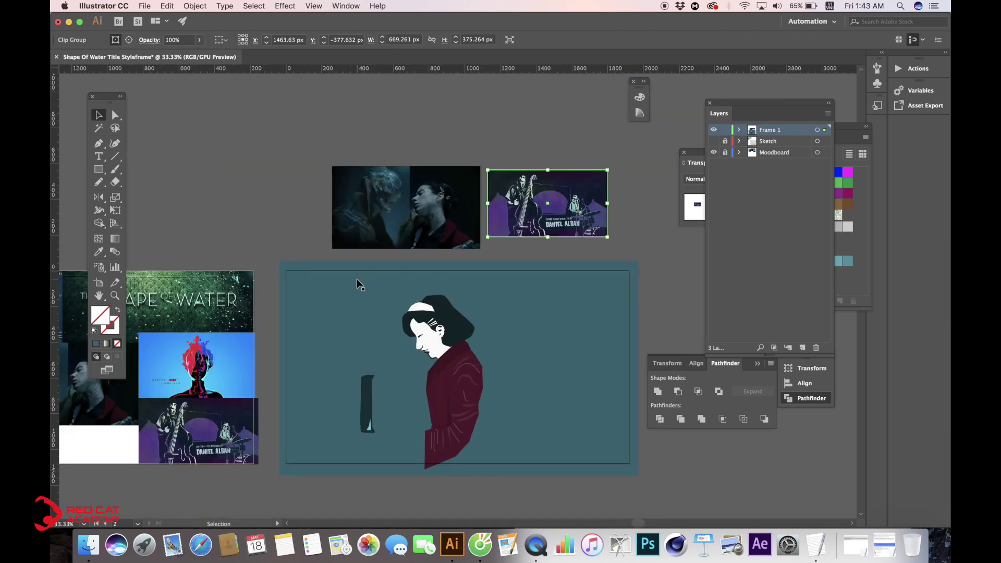